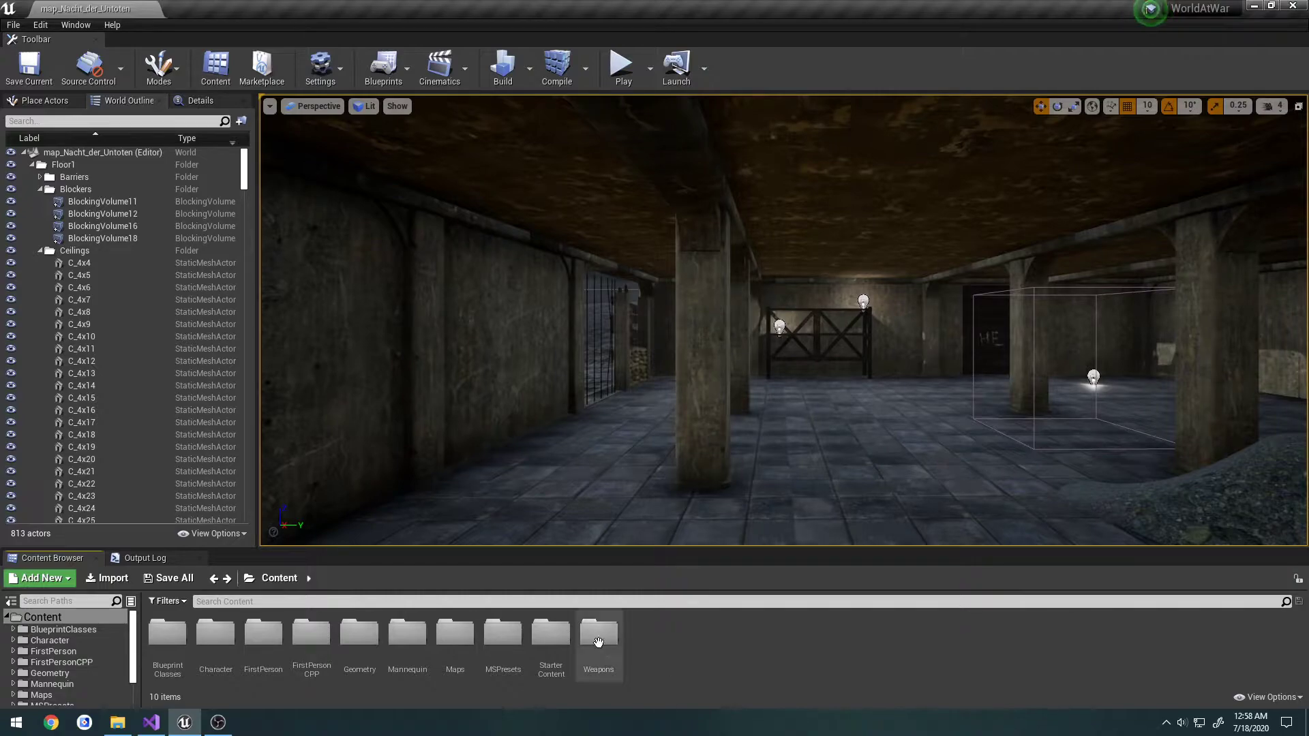
# Step: Run a brief play test of the map_Nacht_der_Untoten level and stop it
pyautogui.click(635, 79)
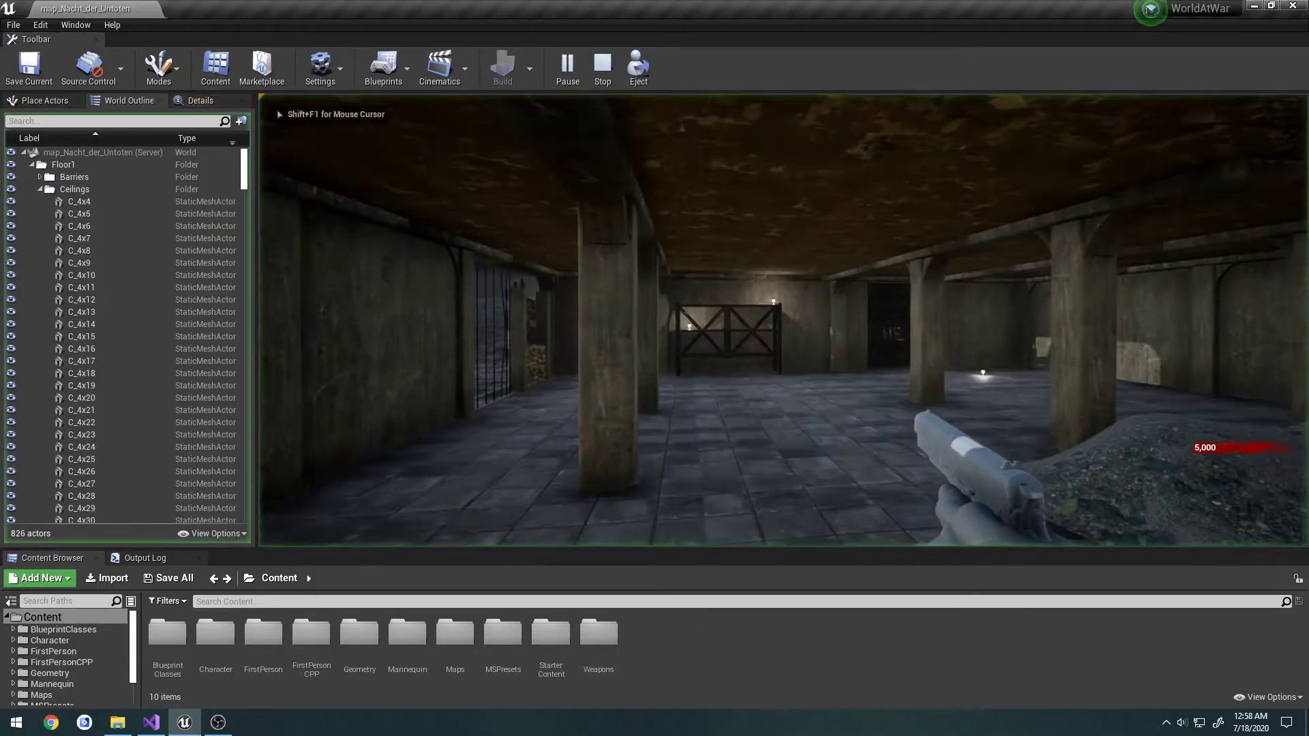
pyautogui.press('Escape')
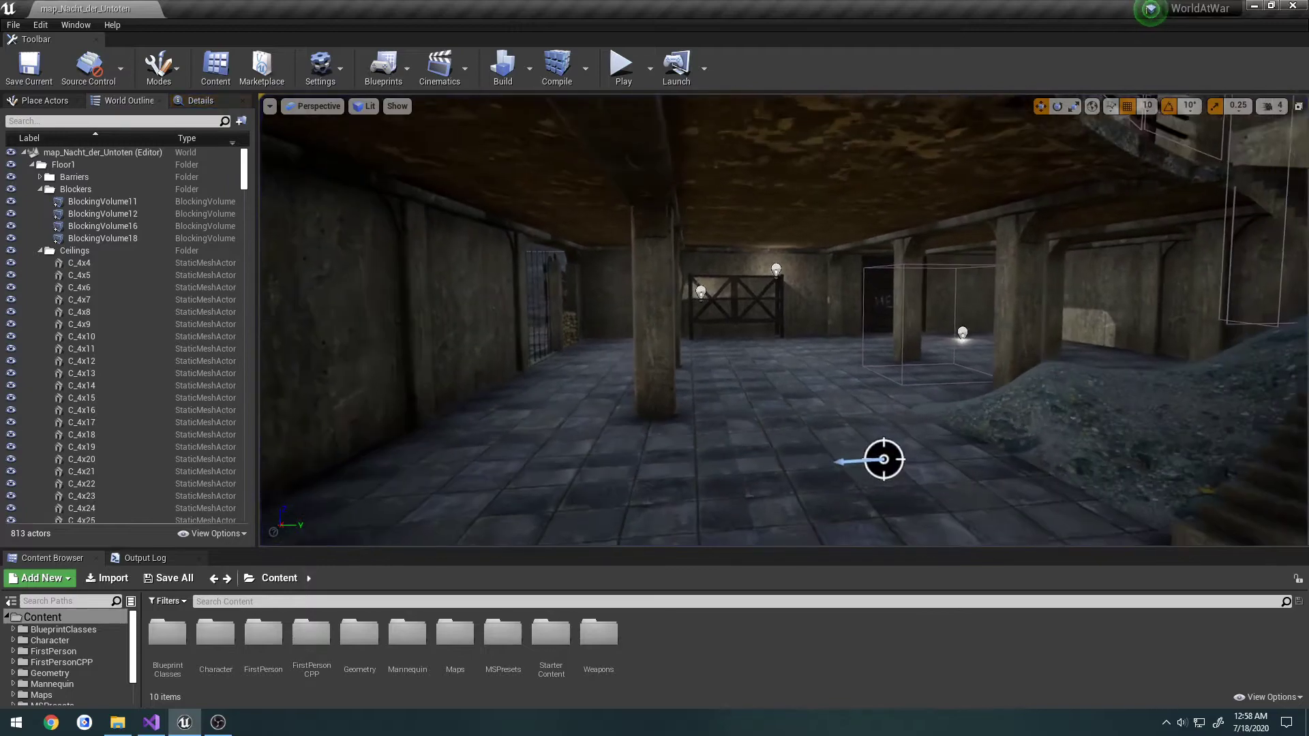
# Step: View the Stg44 skeletal mesh from the Weapons/Stg44 content folder in its mesh editor, and close the editor
pyautogui.scroll(-2, 67, 682)
pyautogui.click(48, 685)
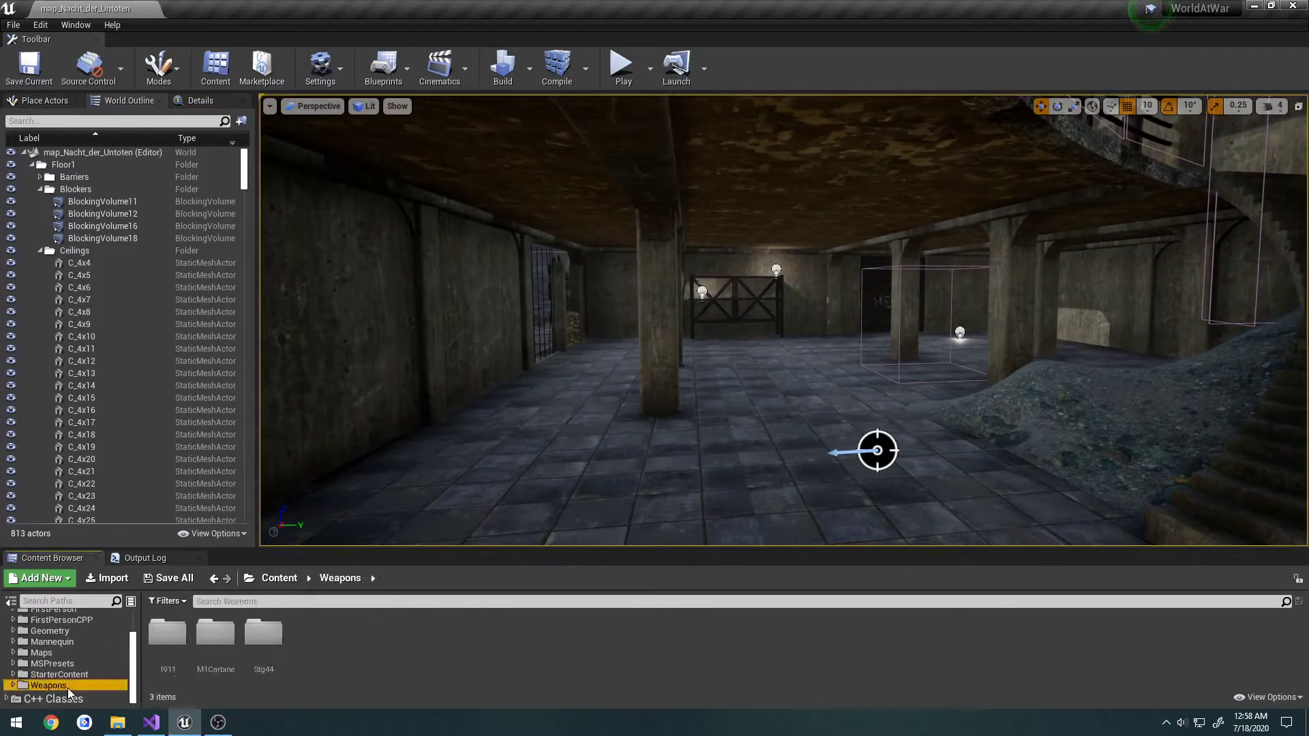
pyautogui.doubleClick(263, 634)
pyautogui.doubleClick(313, 633)
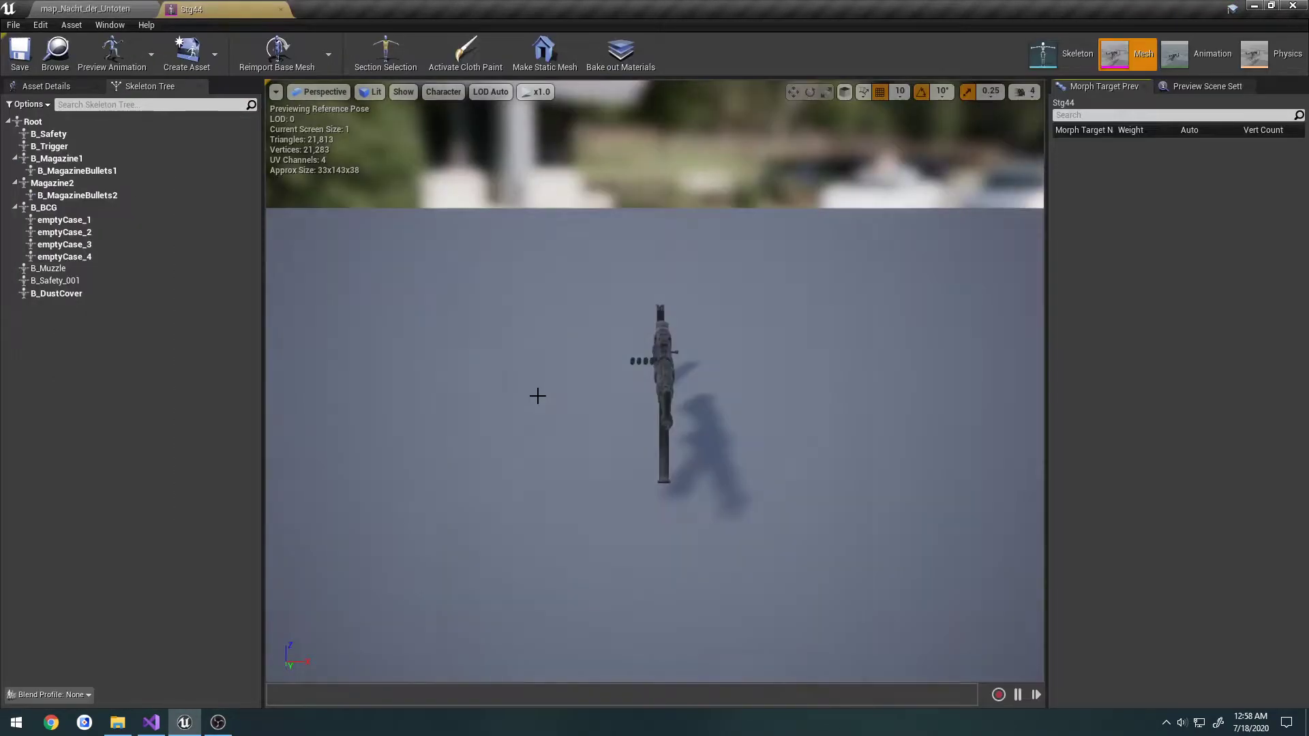
pyautogui.click(280, 9)
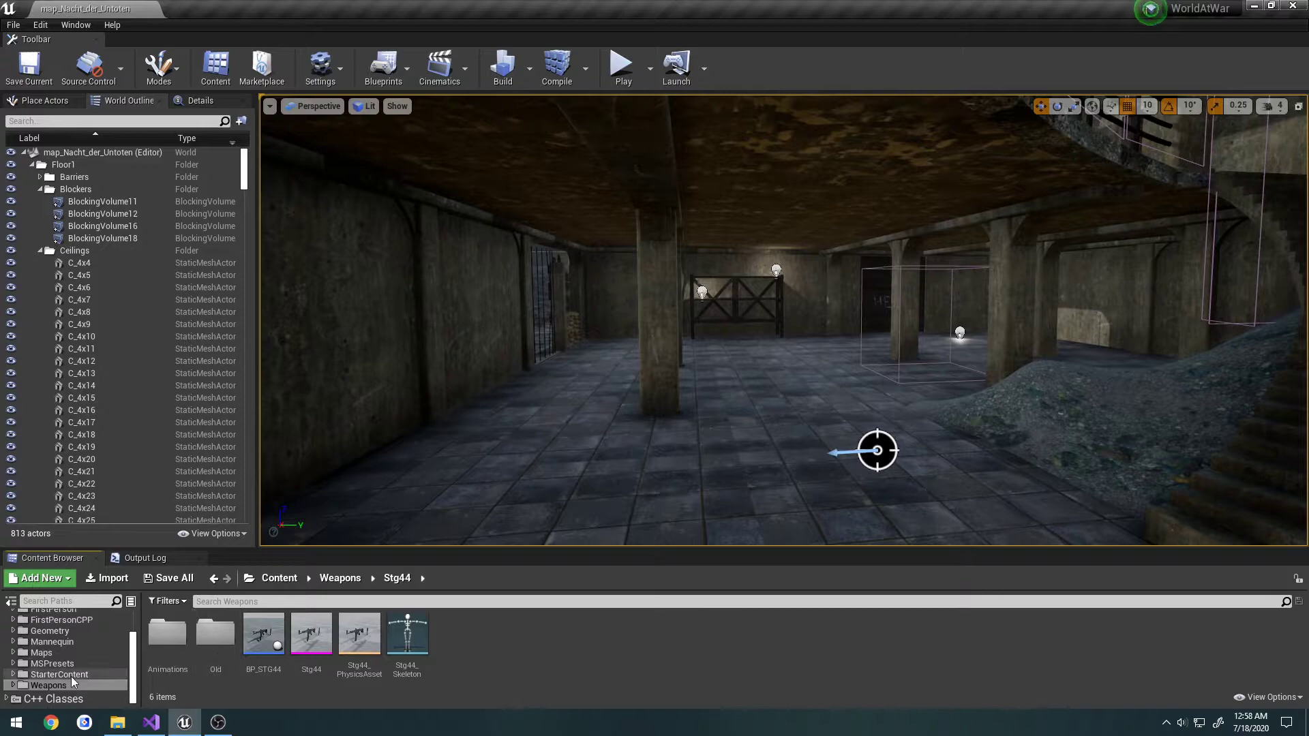
# Step: Look through the Character folder's TP and FPS subfolders, and return to the root Content folder
pyautogui.scroll(3, 71, 665)
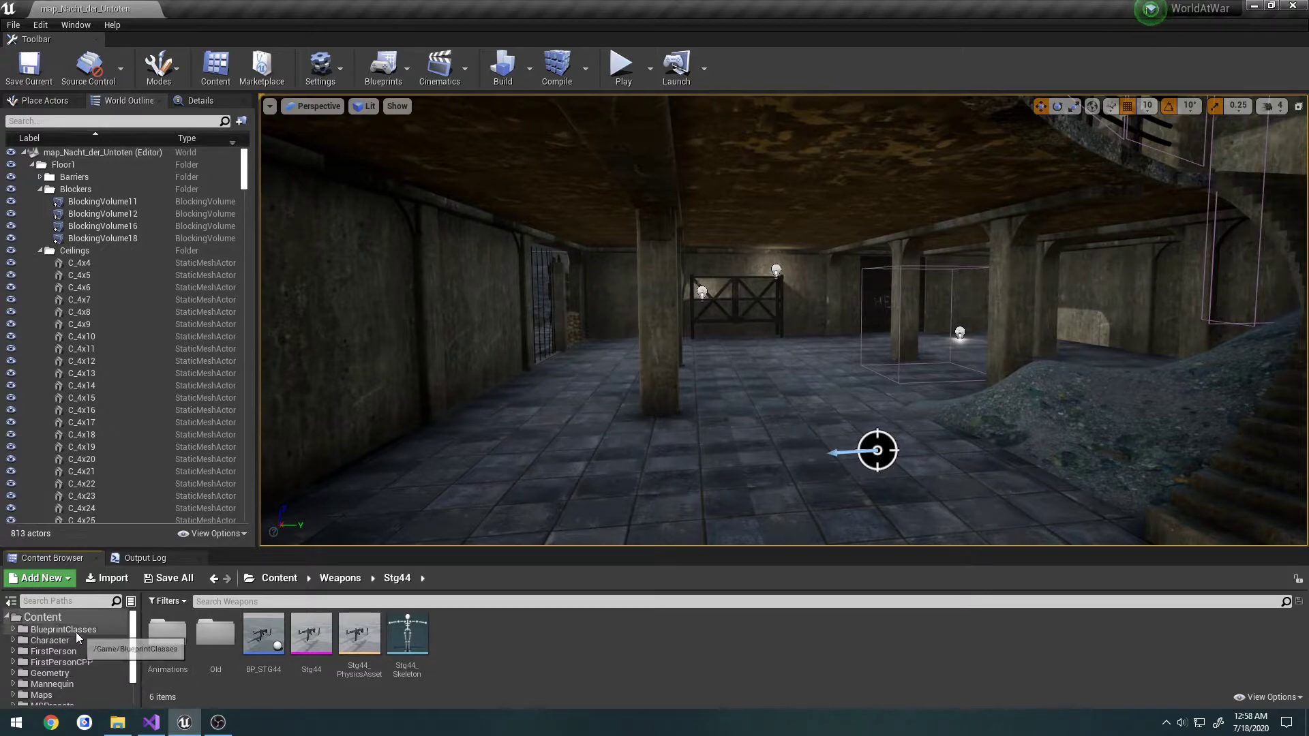
pyautogui.click(80, 641)
pyautogui.doubleClick(221, 651)
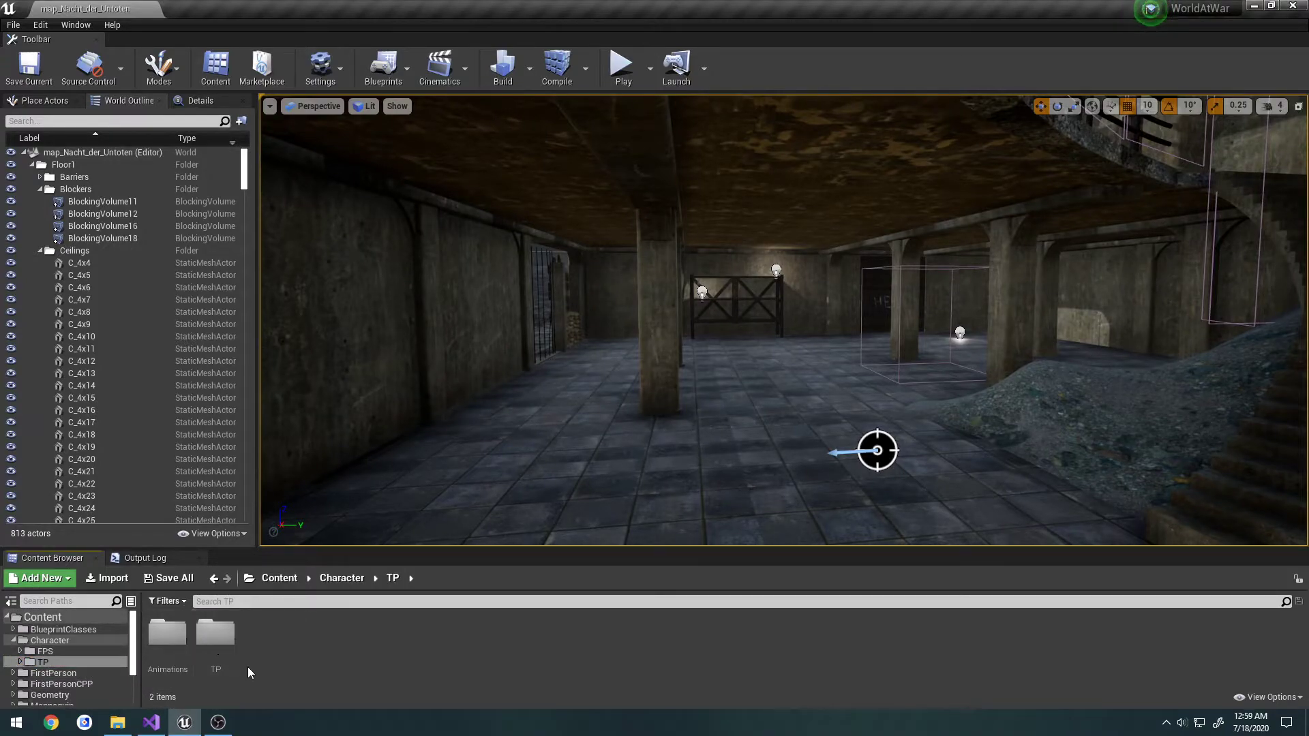
pyautogui.doubleClick(216, 648)
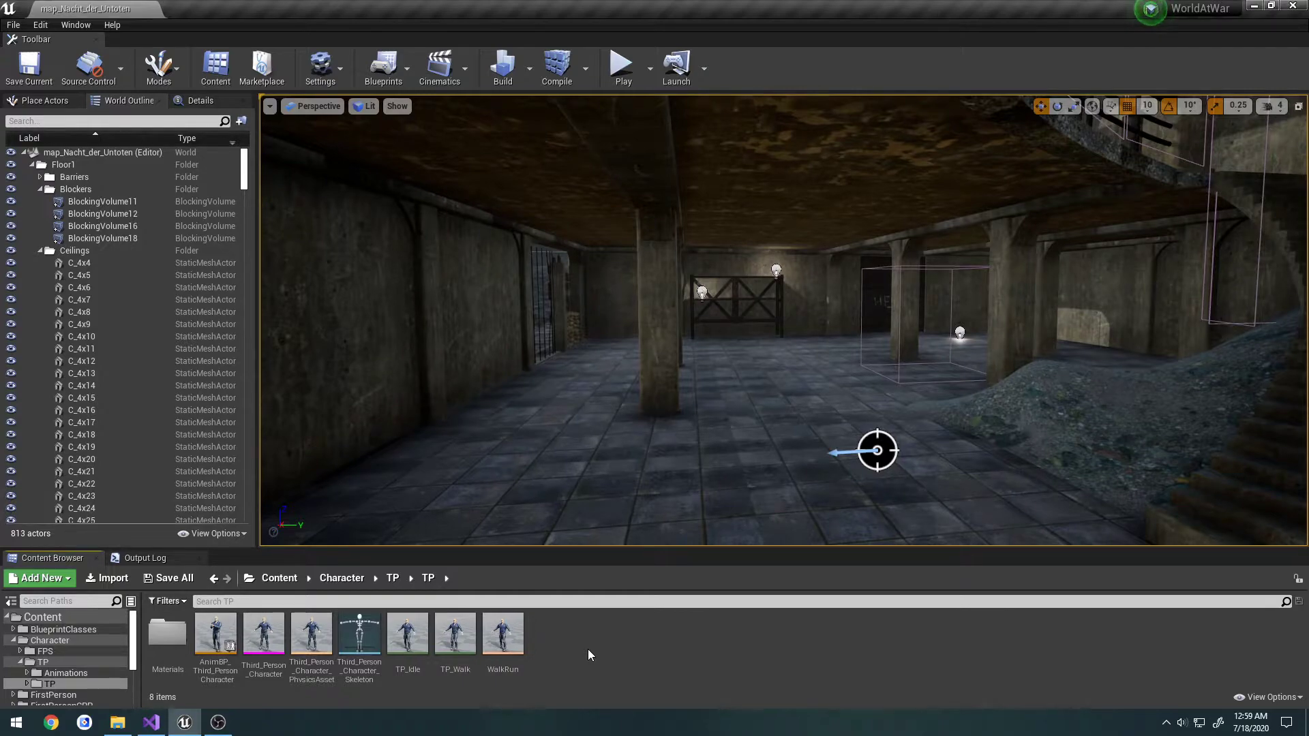
pyautogui.hotkey('alt', 'Left')
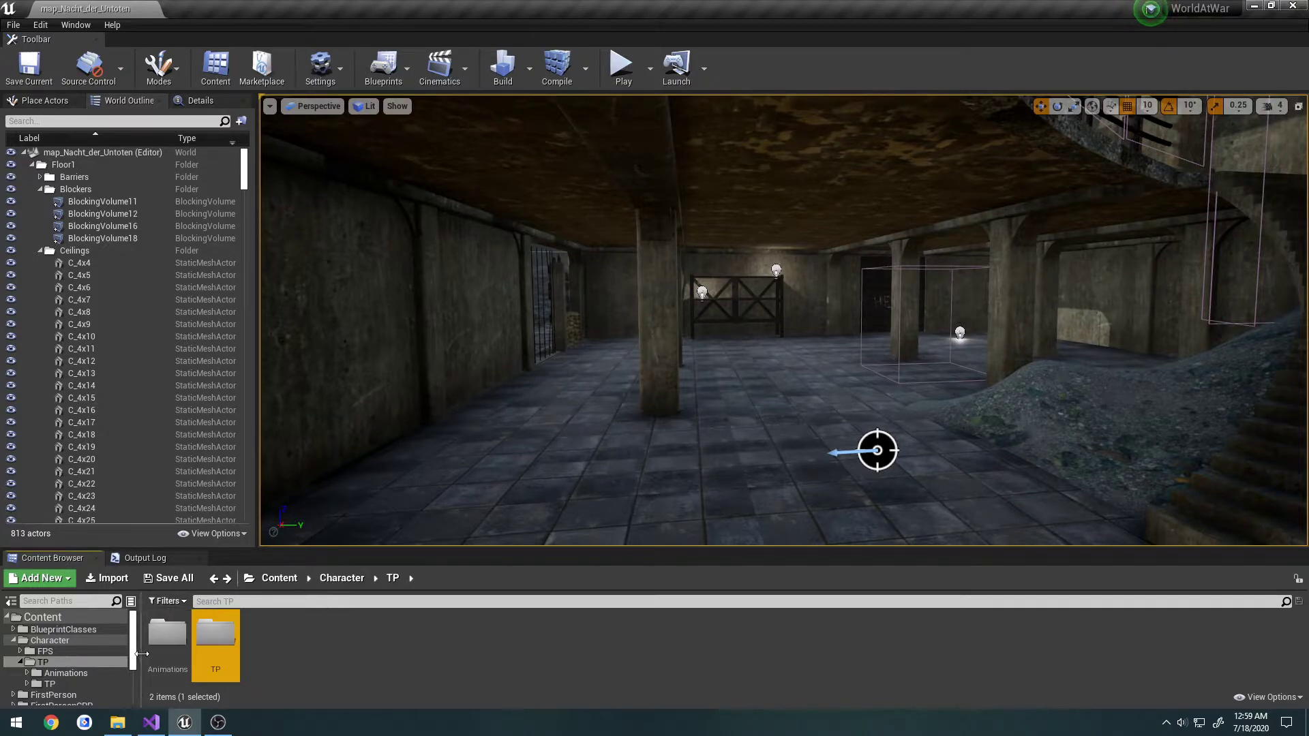
pyautogui.click(61, 652)
pyautogui.click(269, 658)
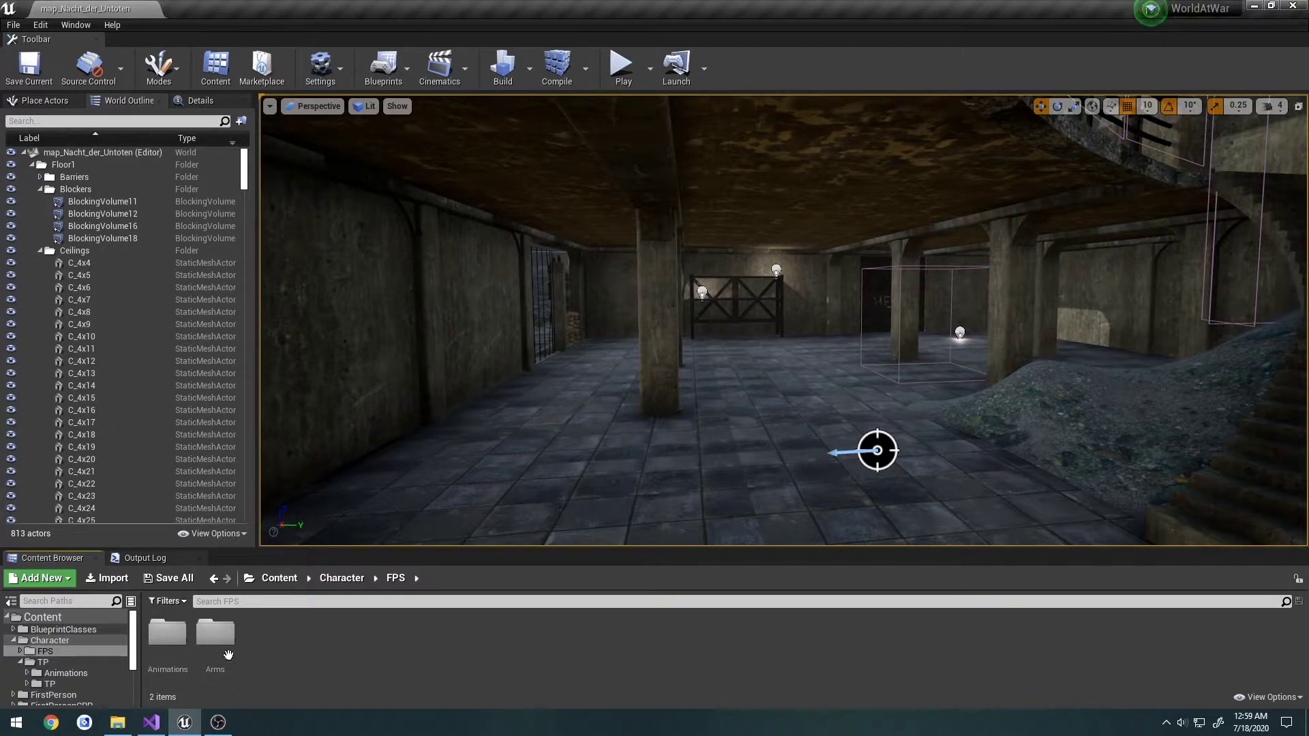
pyautogui.click(48, 618)
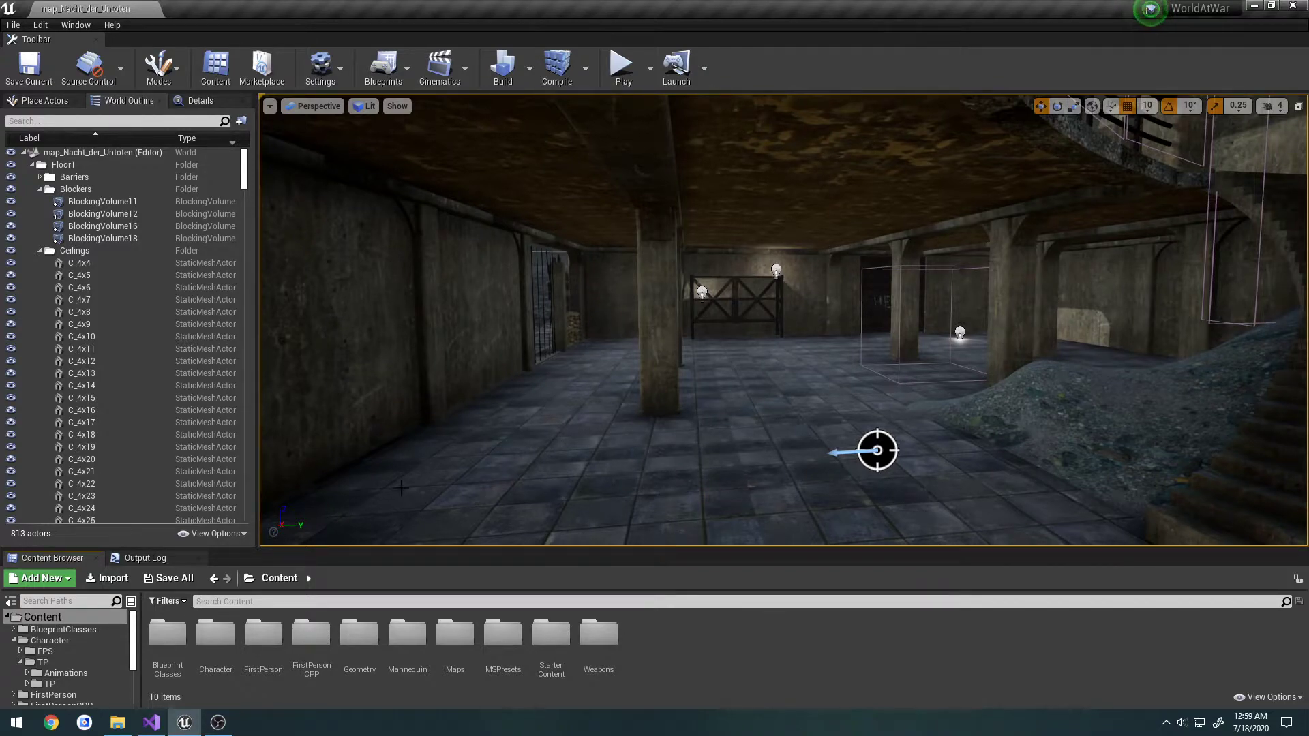
# Step: Collapse the Floor1 folder in the outliner, and view the FPS Arms folder inside the Assets folder on the Windows desktop
pyautogui.click(33, 164)
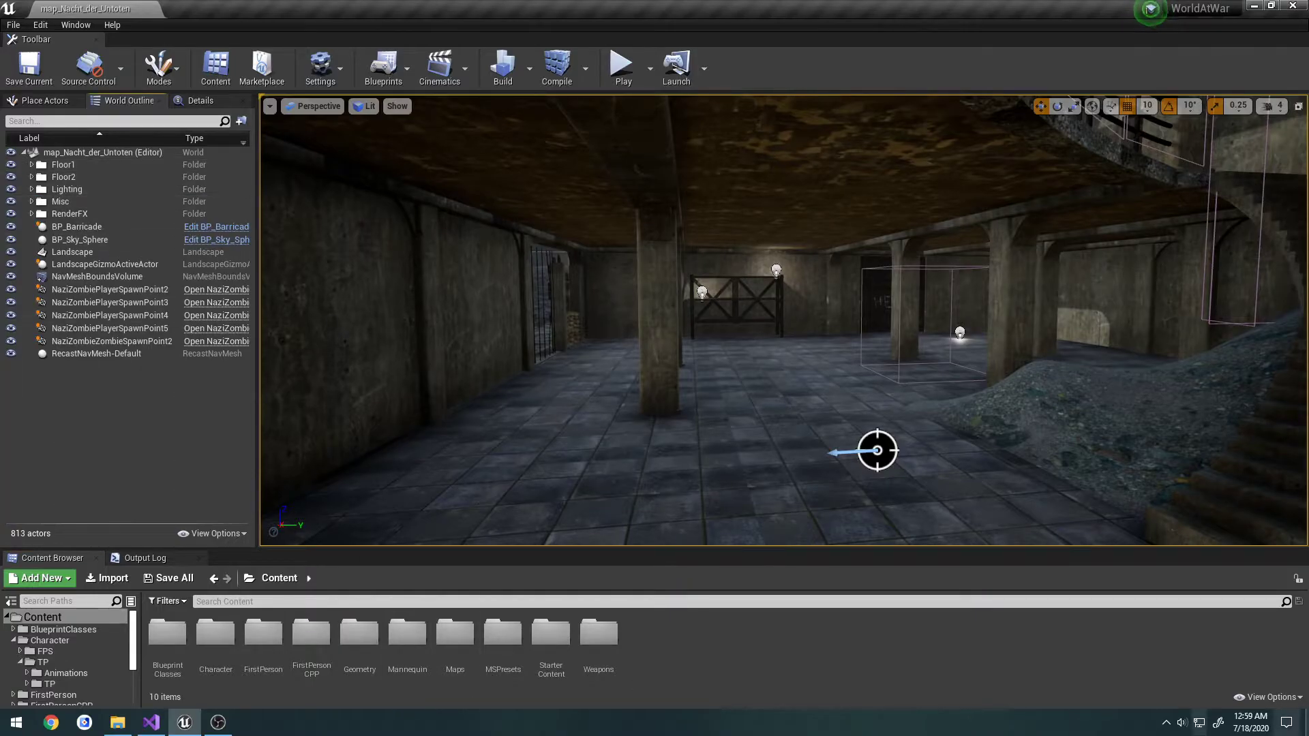
pyautogui.click(1307, 727)
pyautogui.click(613, 297)
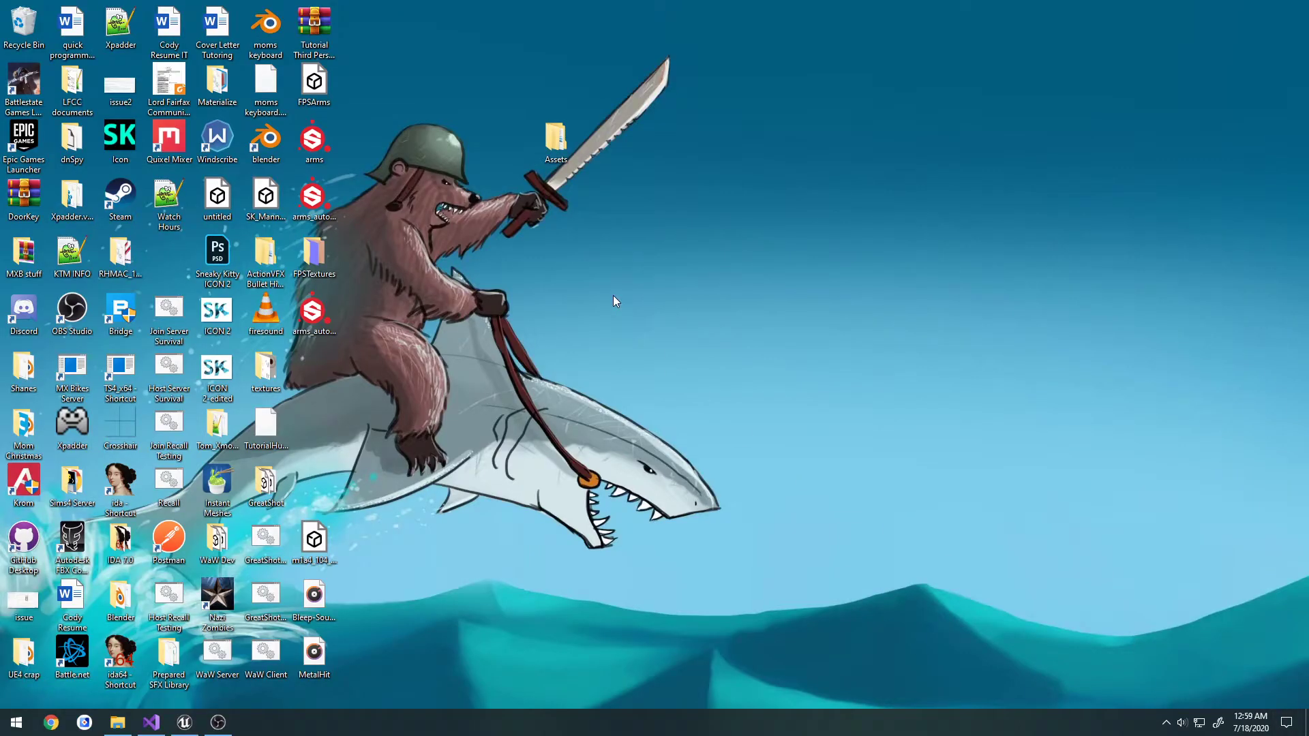
pyautogui.click(557, 139)
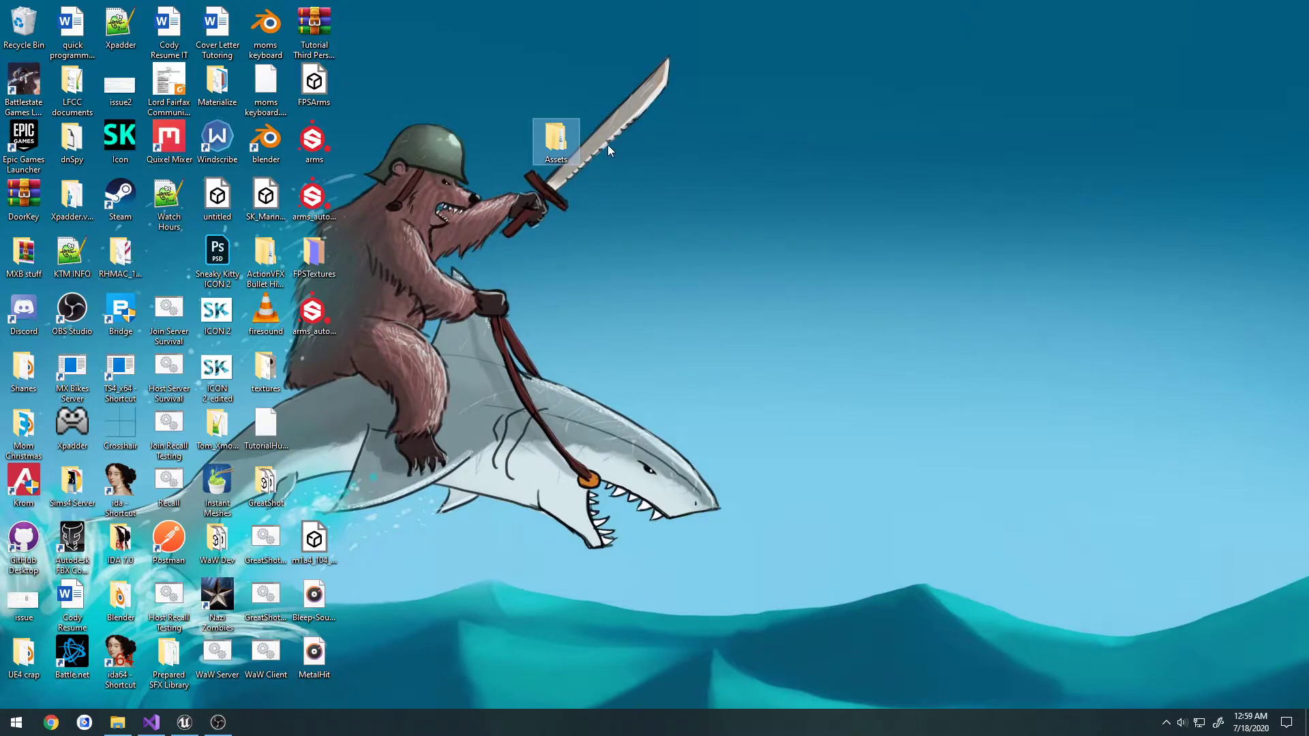
pyautogui.doubleClick(570, 150)
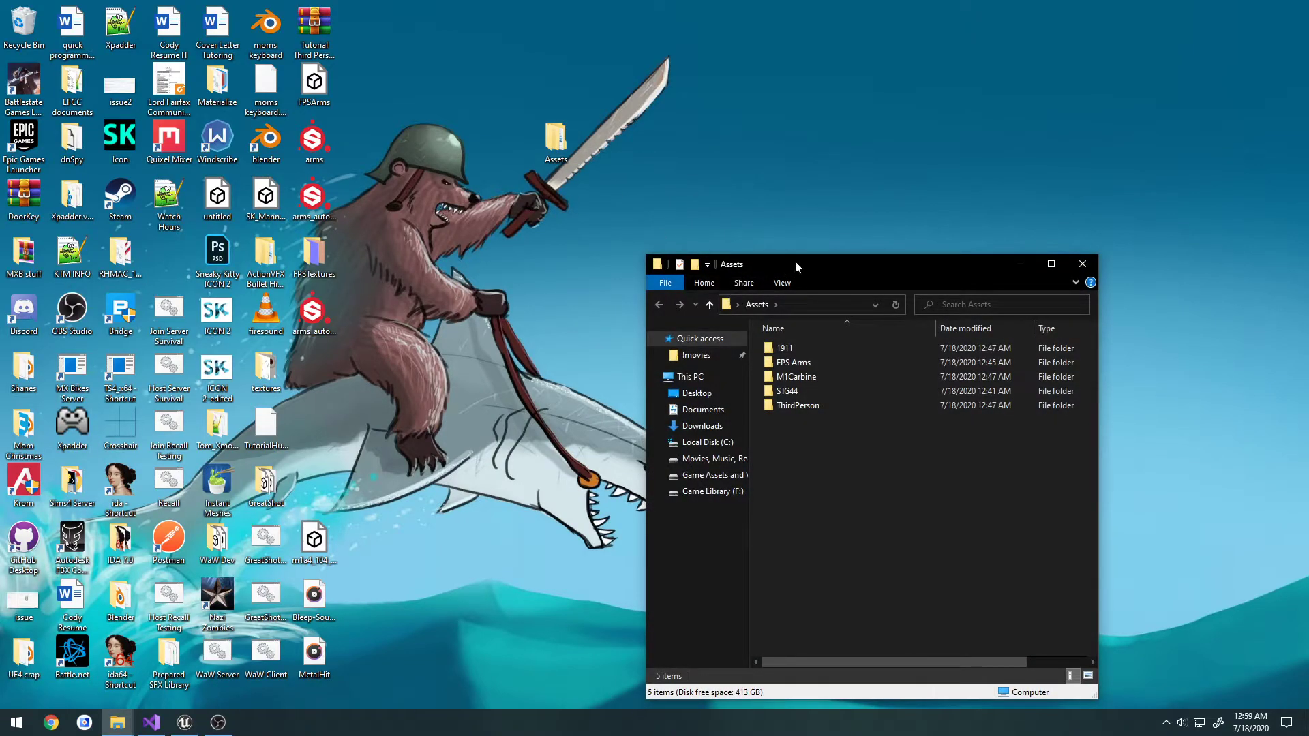
pyautogui.moveTo(799, 265); pyautogui.dragTo(511, 199)
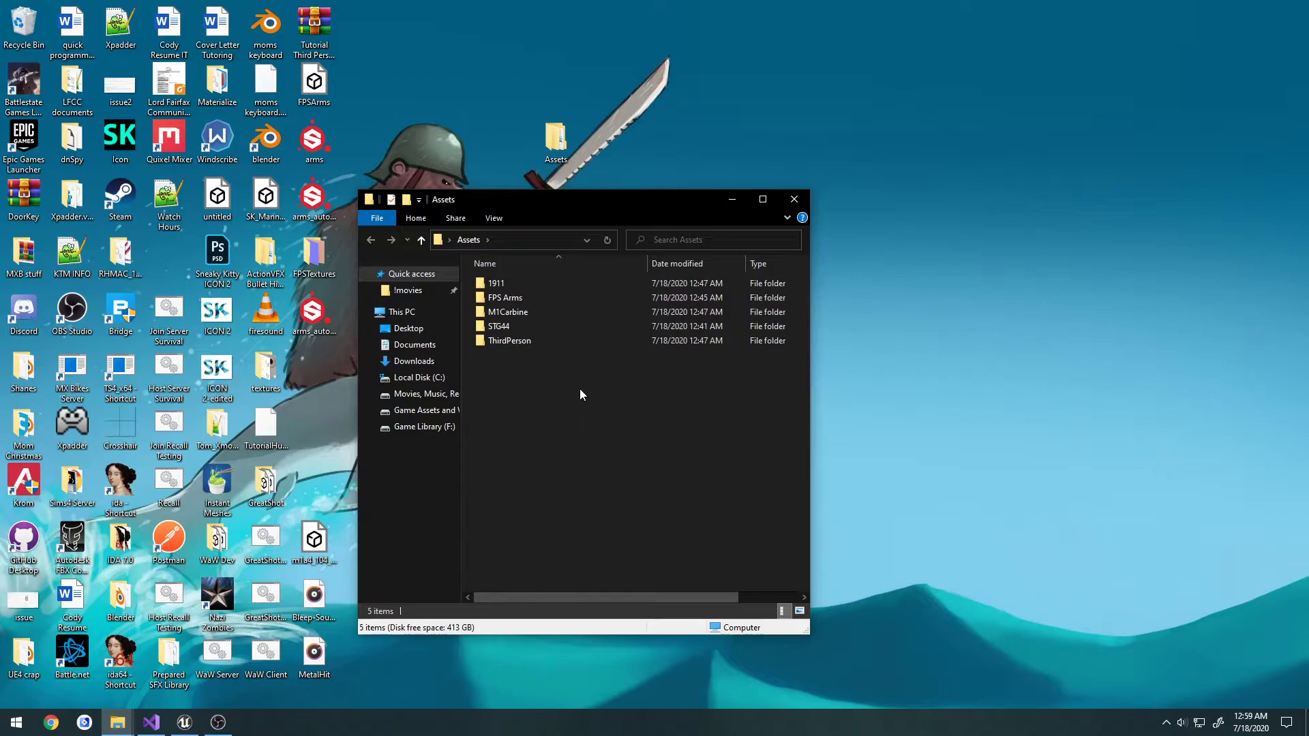
pyautogui.doubleClick(530, 297)
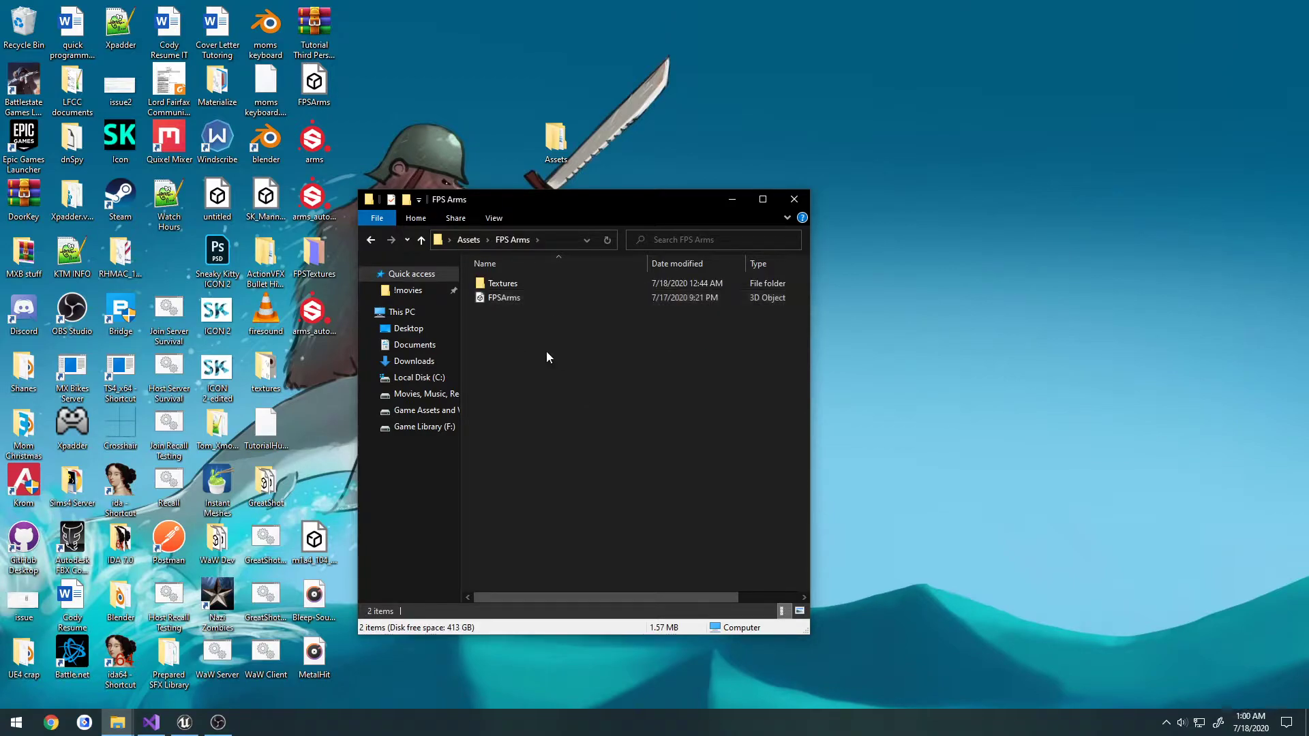
# Step: Switch back to Unreal Editor and open the Character/FPS/Arms content folder
pyautogui.click(184, 722)
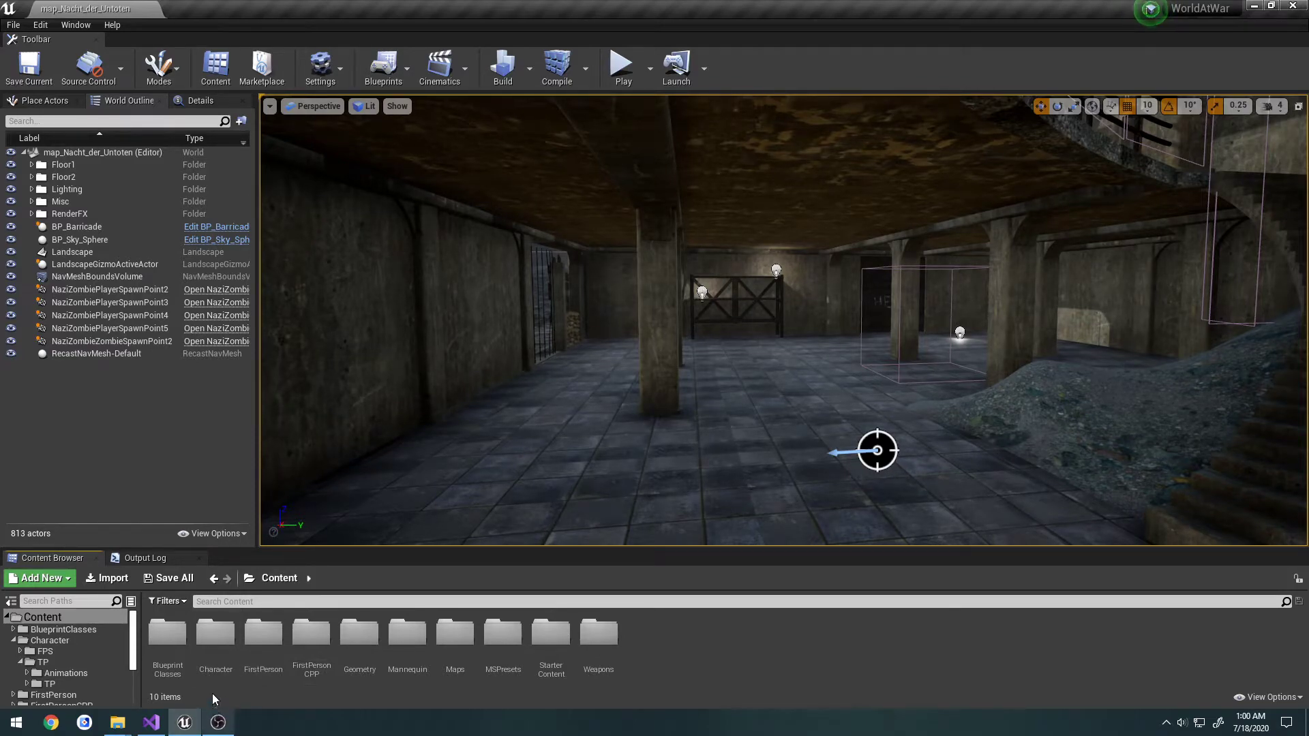
pyautogui.doubleClick(215, 634)
pyautogui.doubleClick(164, 644)
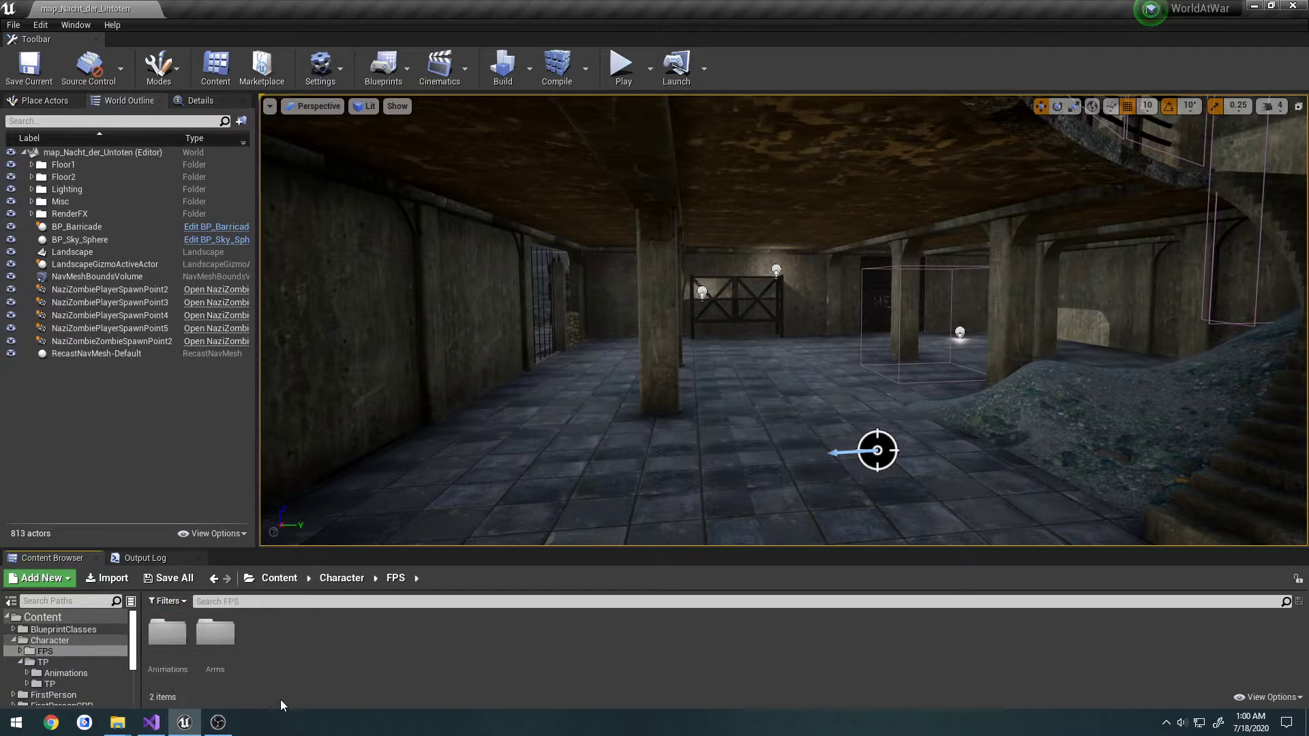
pyautogui.doubleClick(215, 634)
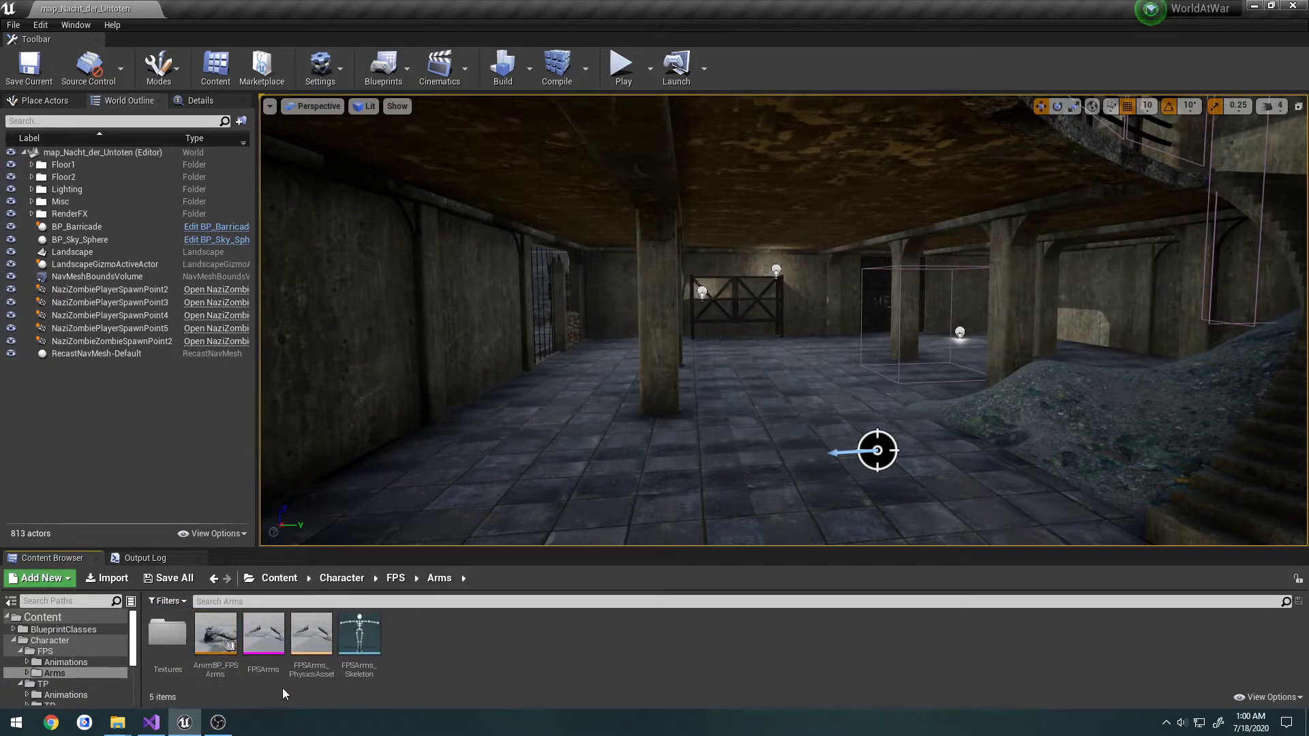
# Step: Reimport the FPSArms skeletal mesh with a new source file, choosing FPSArms from the Desktop/Assets/FPS Arms folder
pyautogui.click(270, 640)
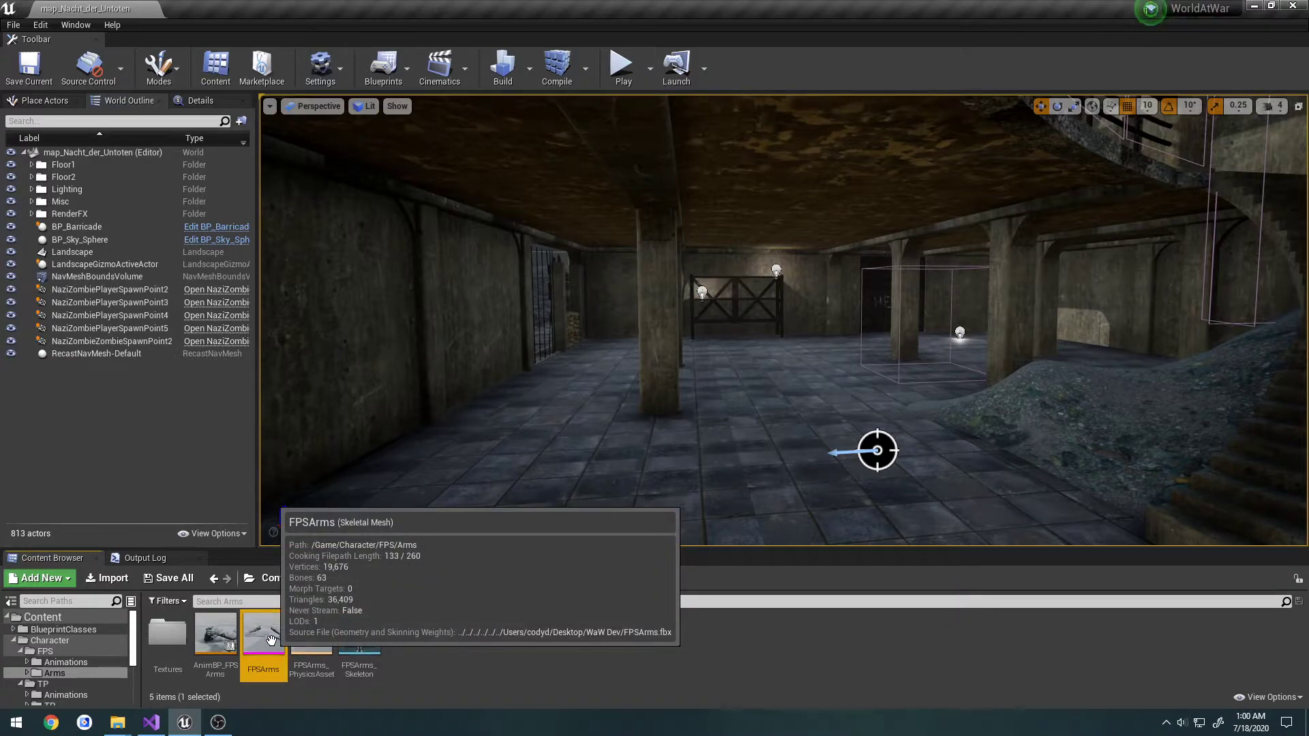
pyautogui.rightClick(271, 639)
pyautogui.moveTo(337, 410)
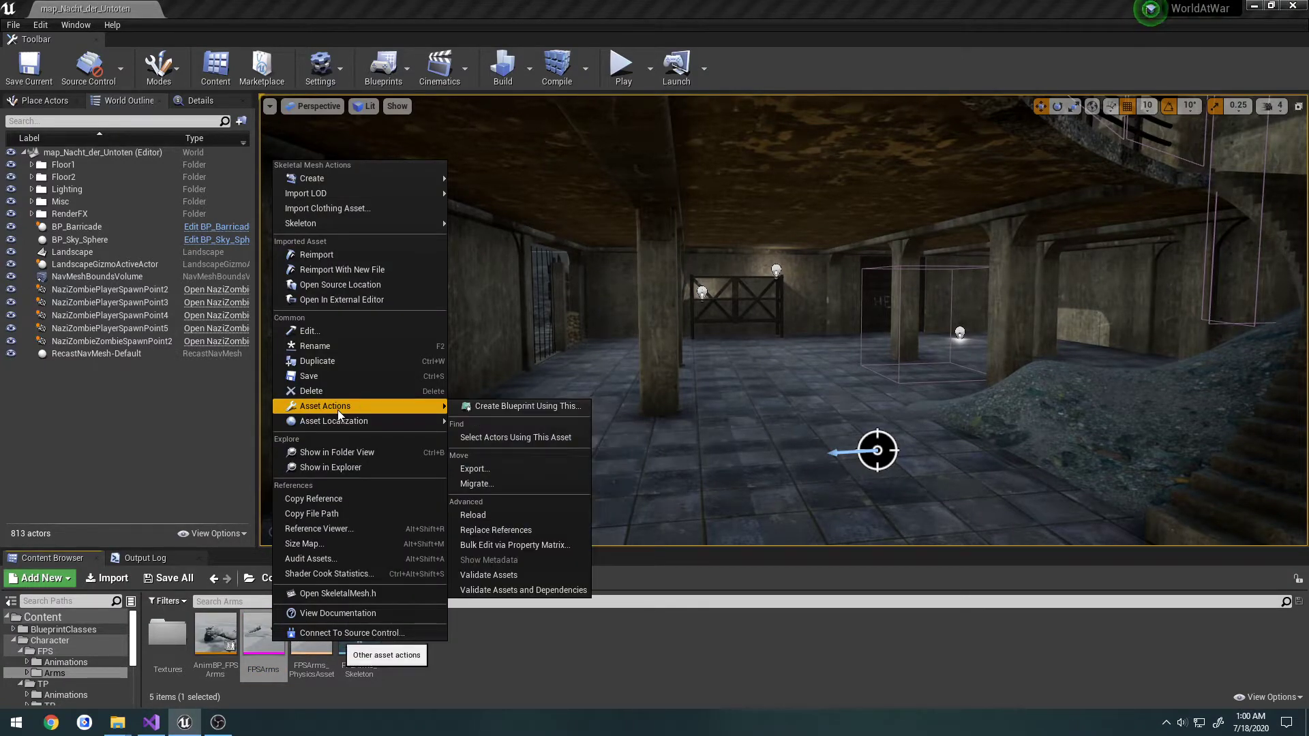
pyautogui.click(333, 269)
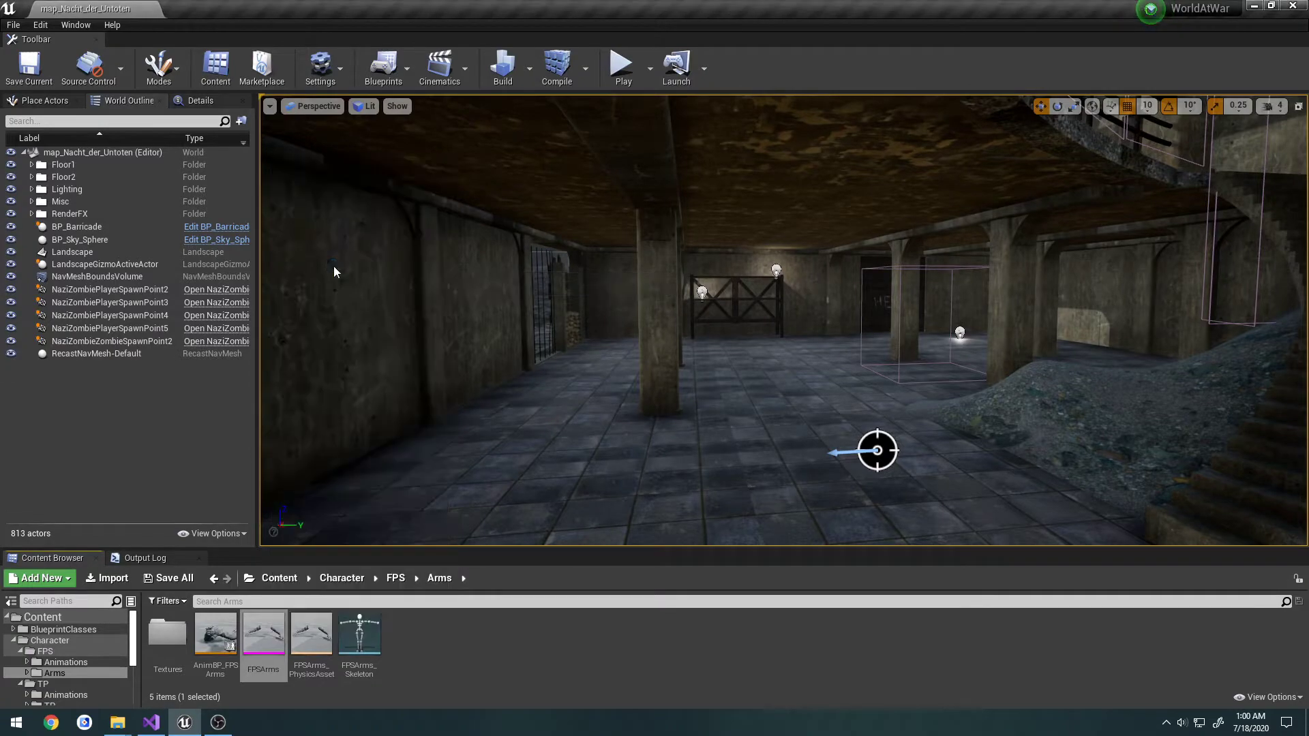
pyautogui.click(402, 365)
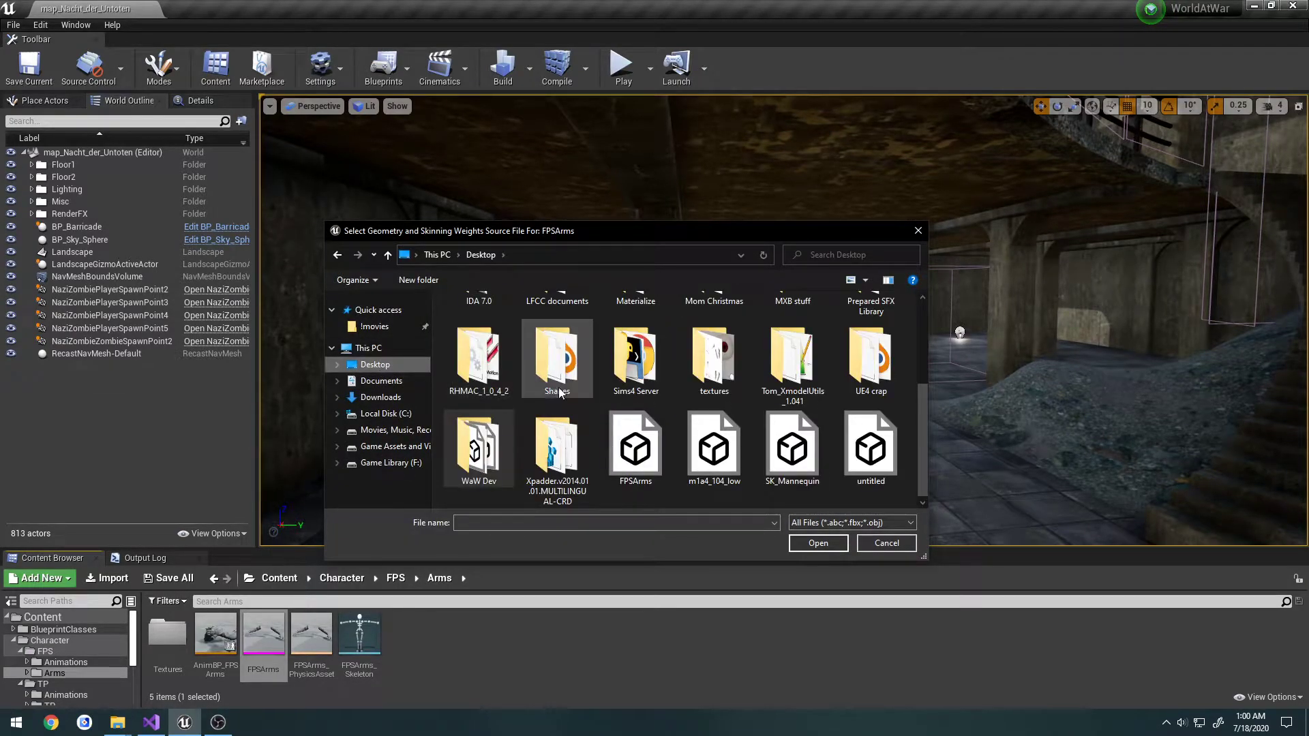
pyautogui.scroll(2, 646, 383)
pyautogui.doubleClick(562, 340)
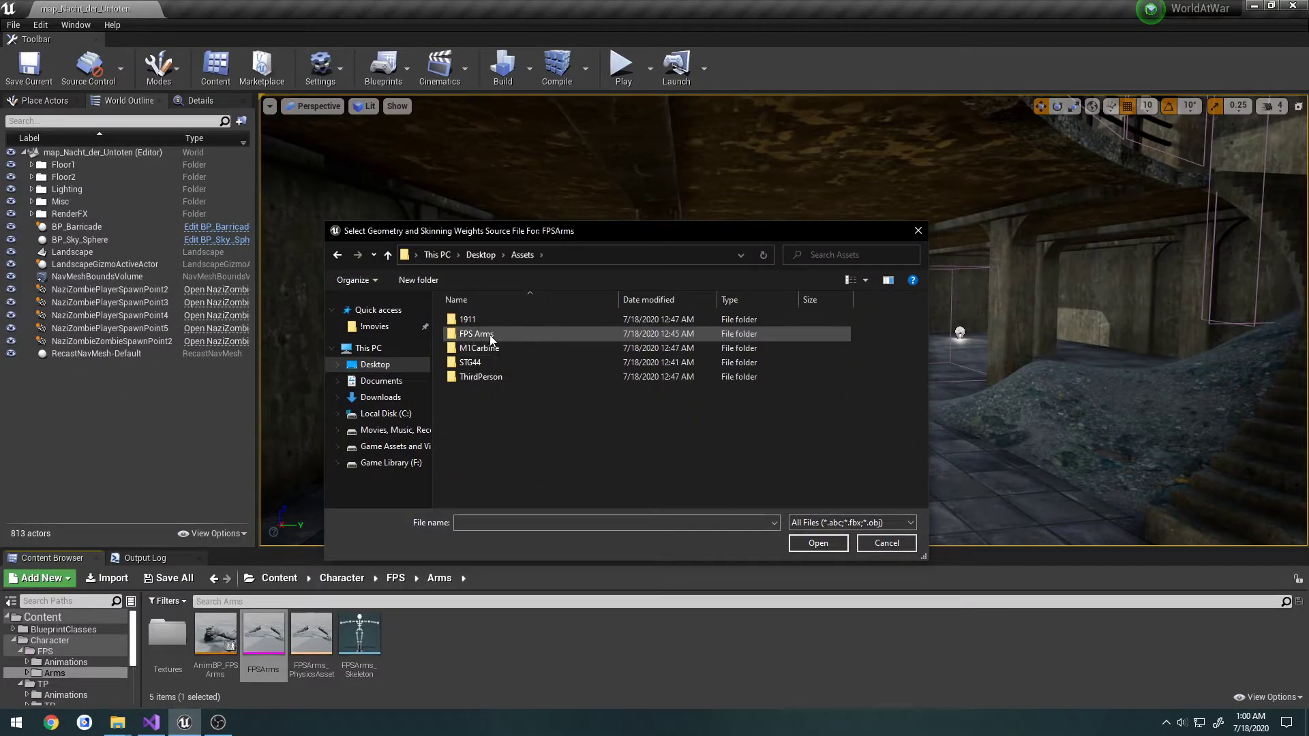
pyautogui.doubleClick(490, 335)
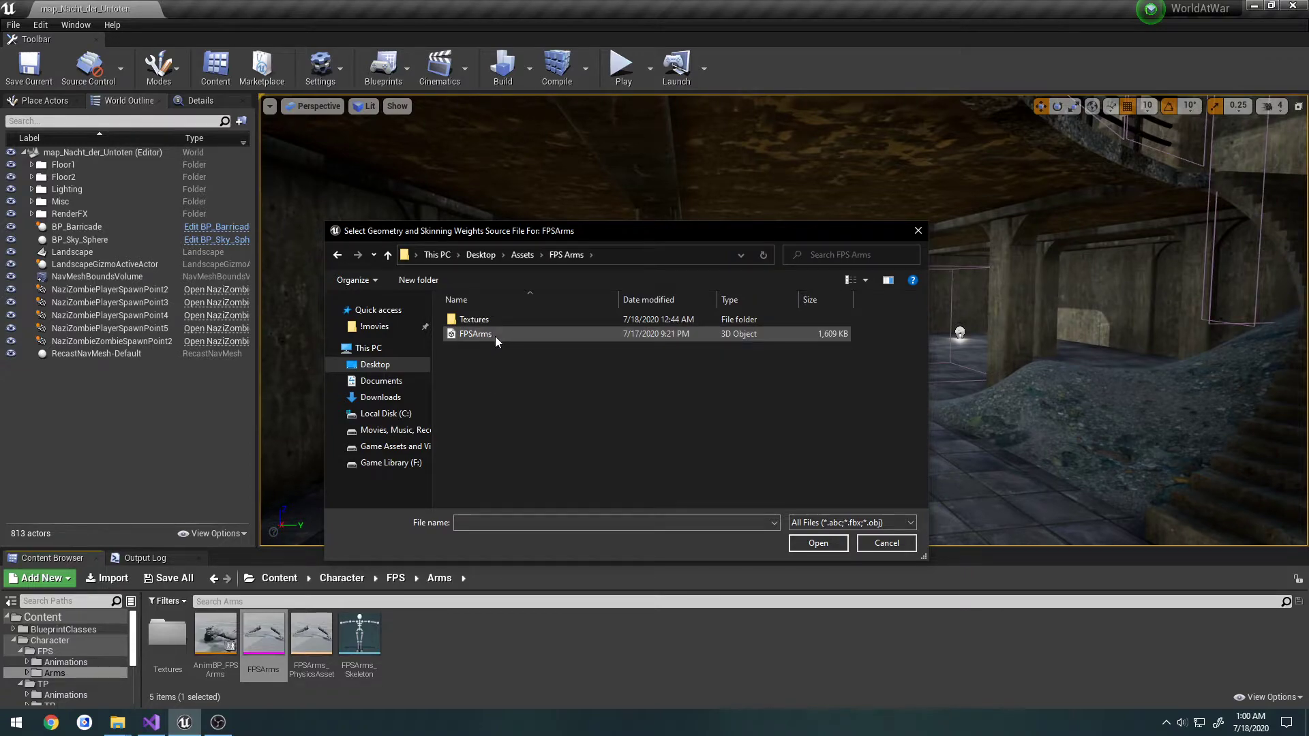
pyautogui.click(495, 335)
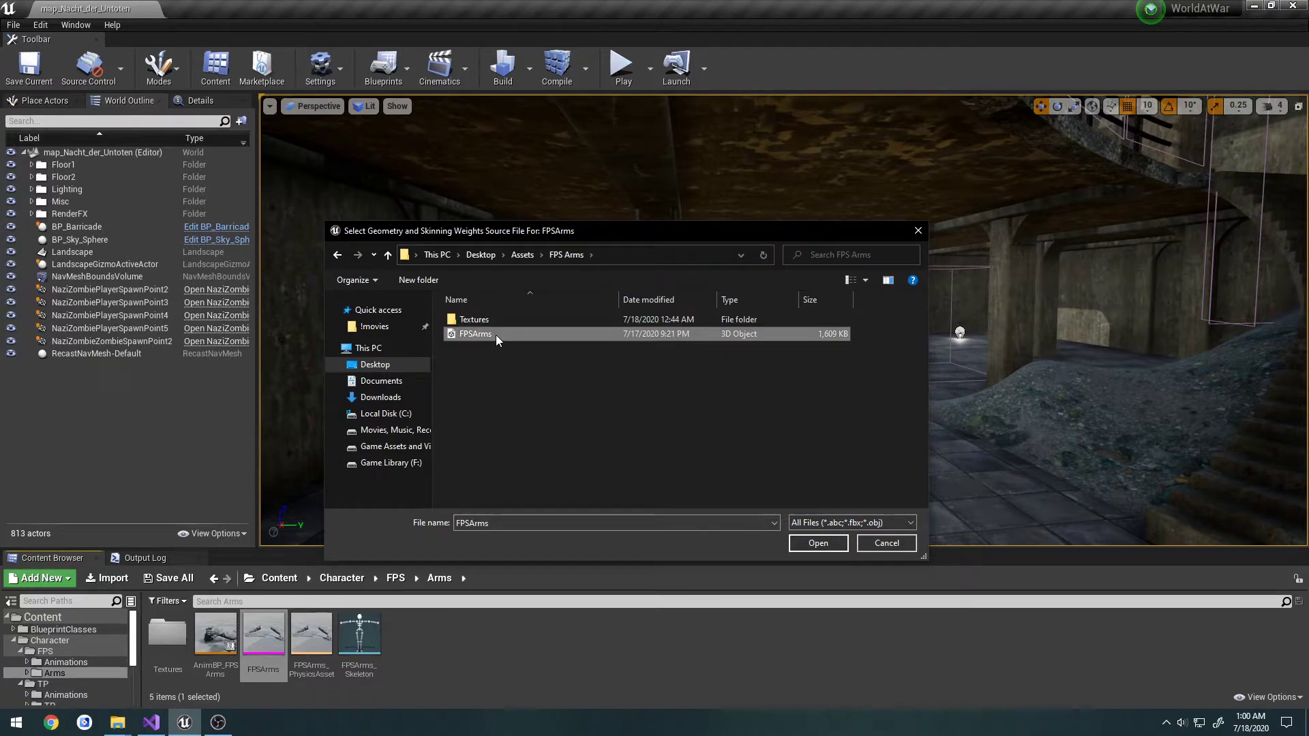
pyautogui.click(834, 542)
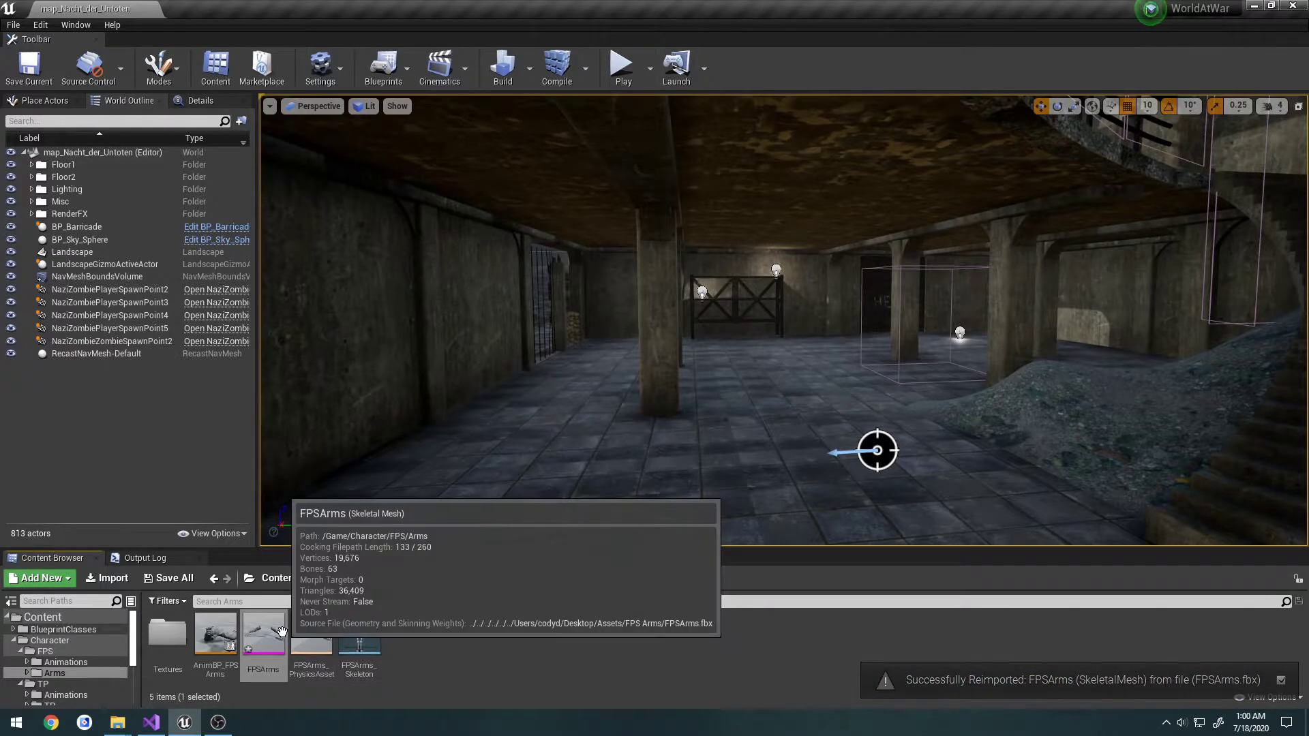
# Step: Open the FPSArms skeletal mesh to examine its material slots, and close its editor
pyautogui.doubleClick(284, 632)
pyautogui.click(38, 86)
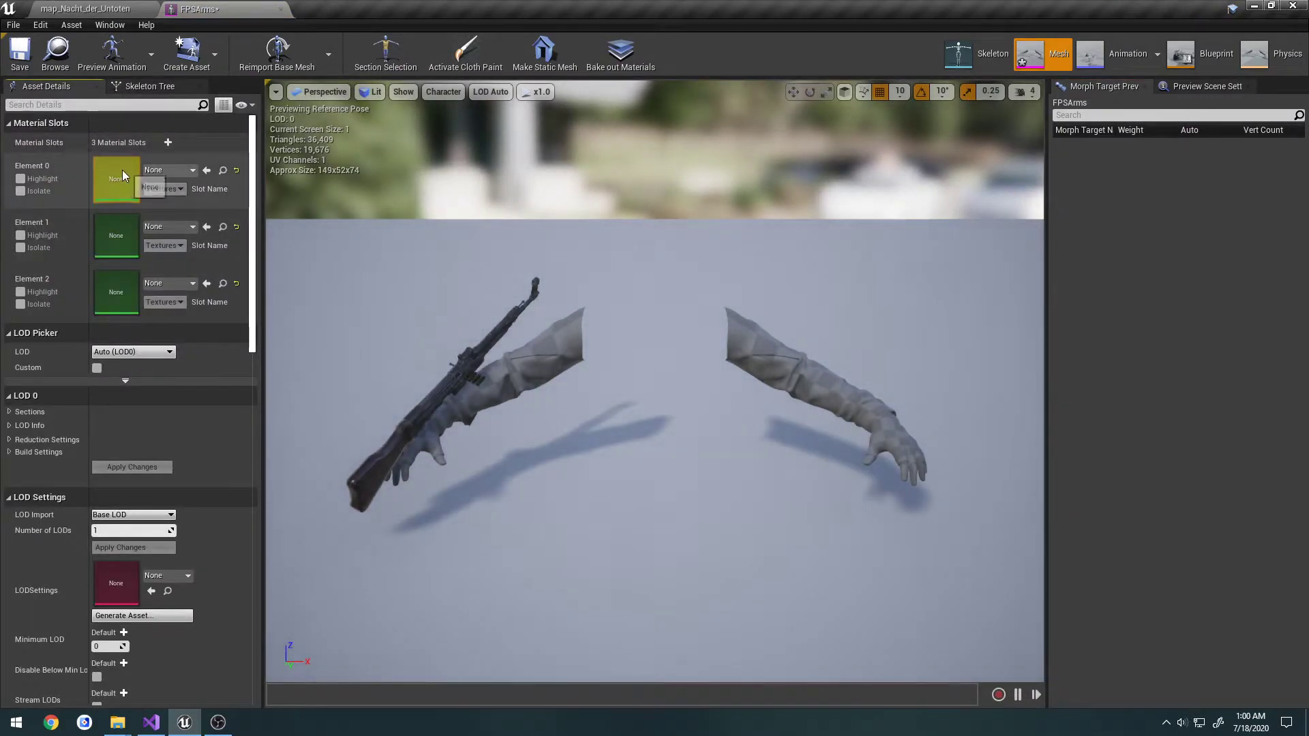
pyautogui.click(280, 9)
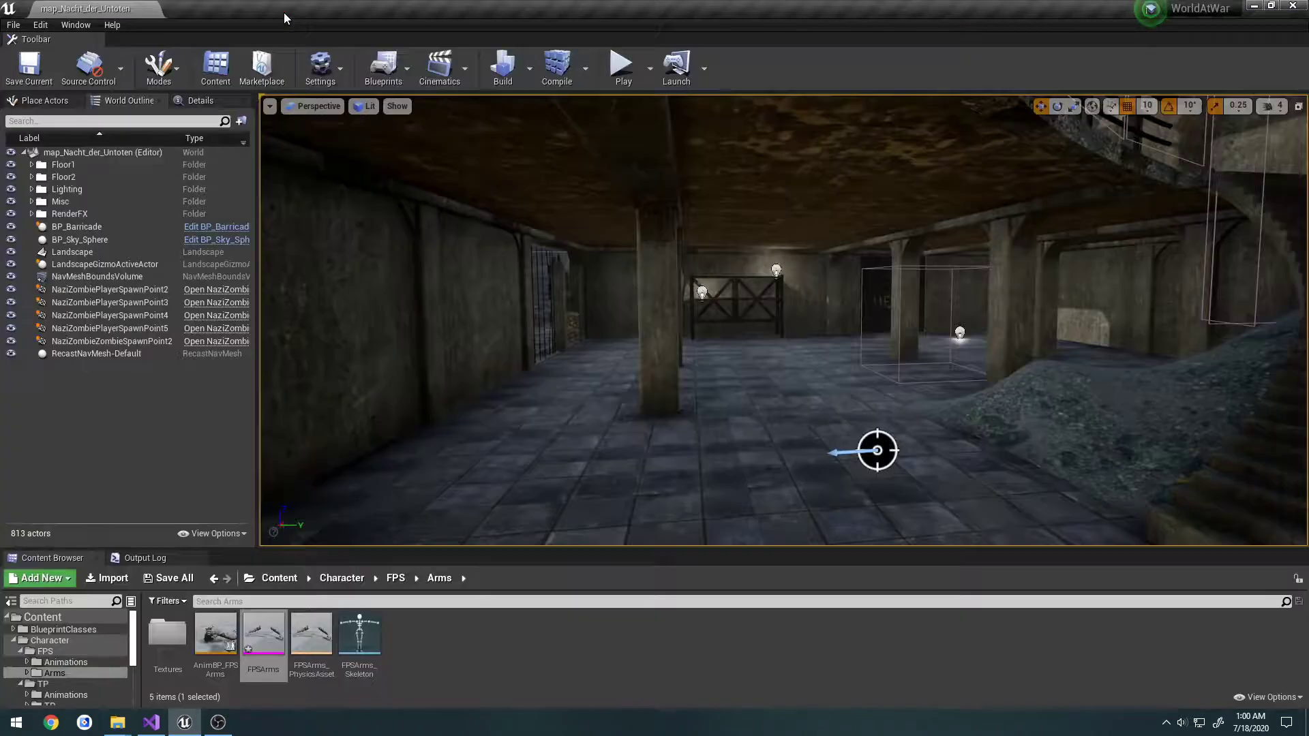
# Step: Open the Textures subfolder of Arms and select the M_FPSCharacter material
pyautogui.click(453, 648)
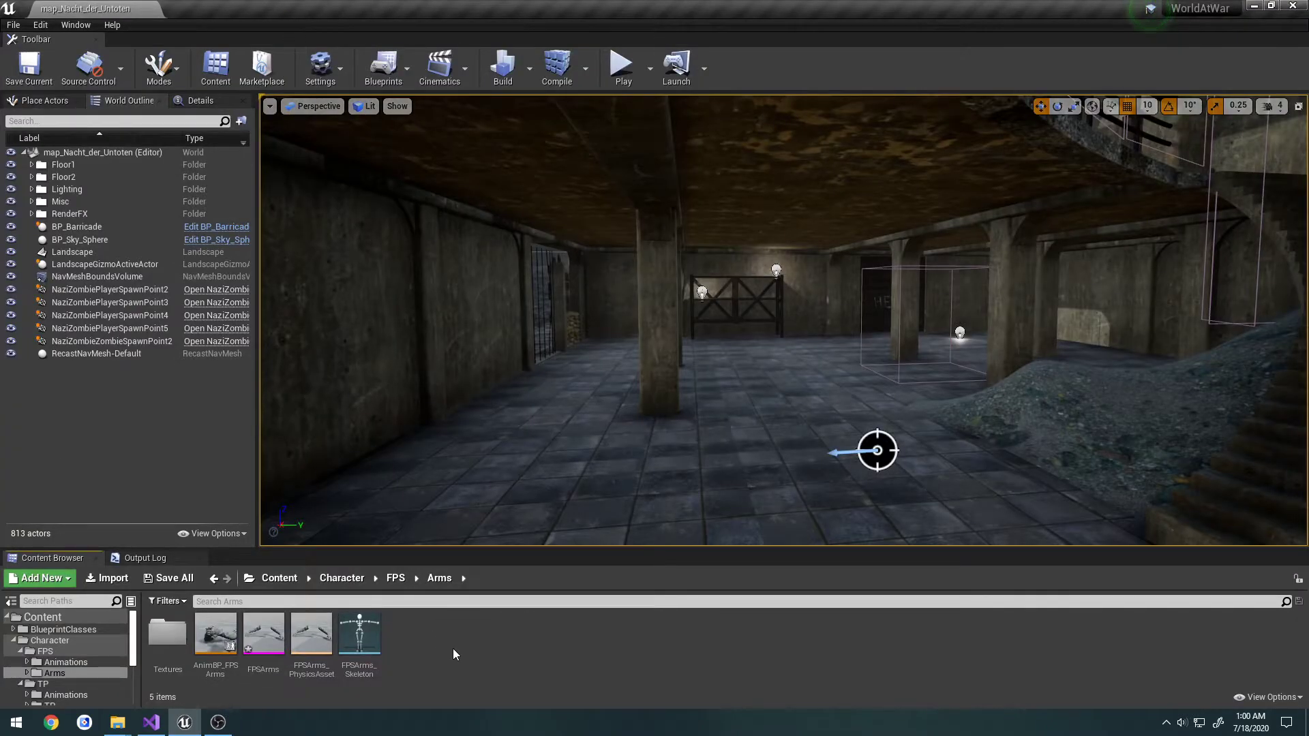
pyautogui.rightClick(516, 655)
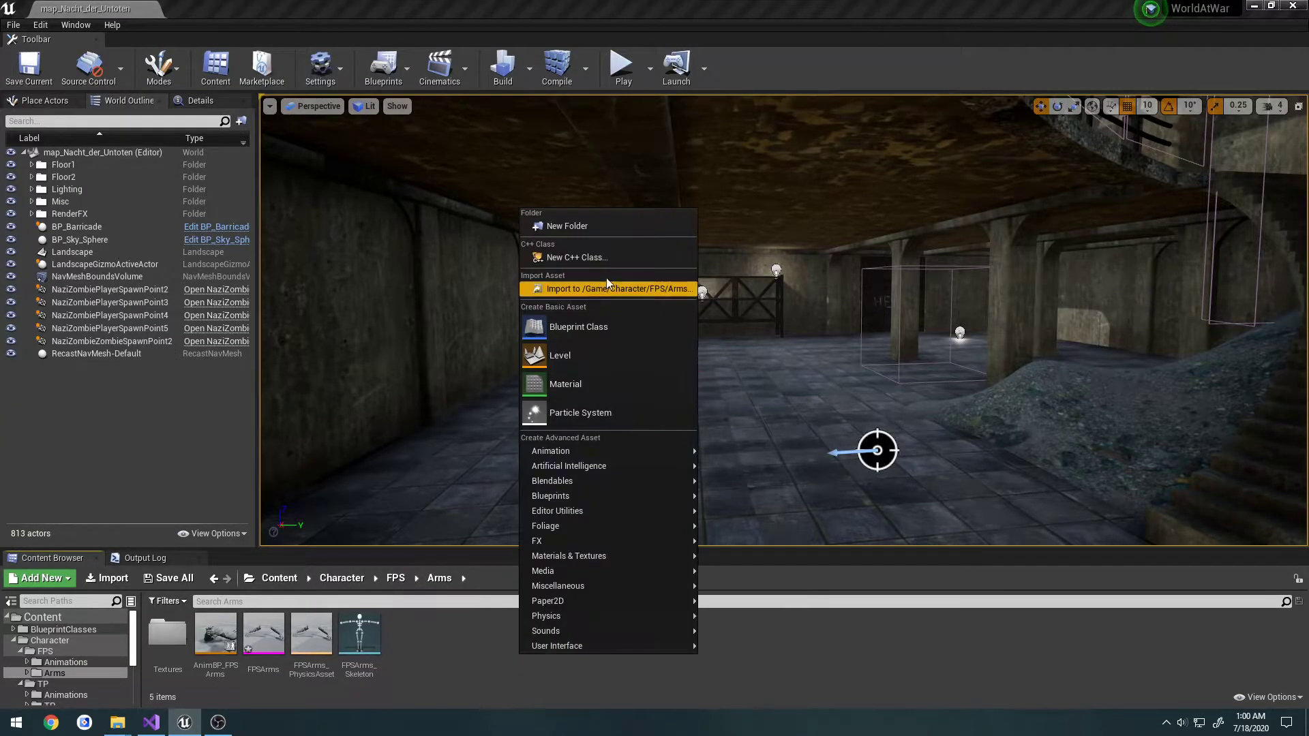
pyautogui.click(168, 637)
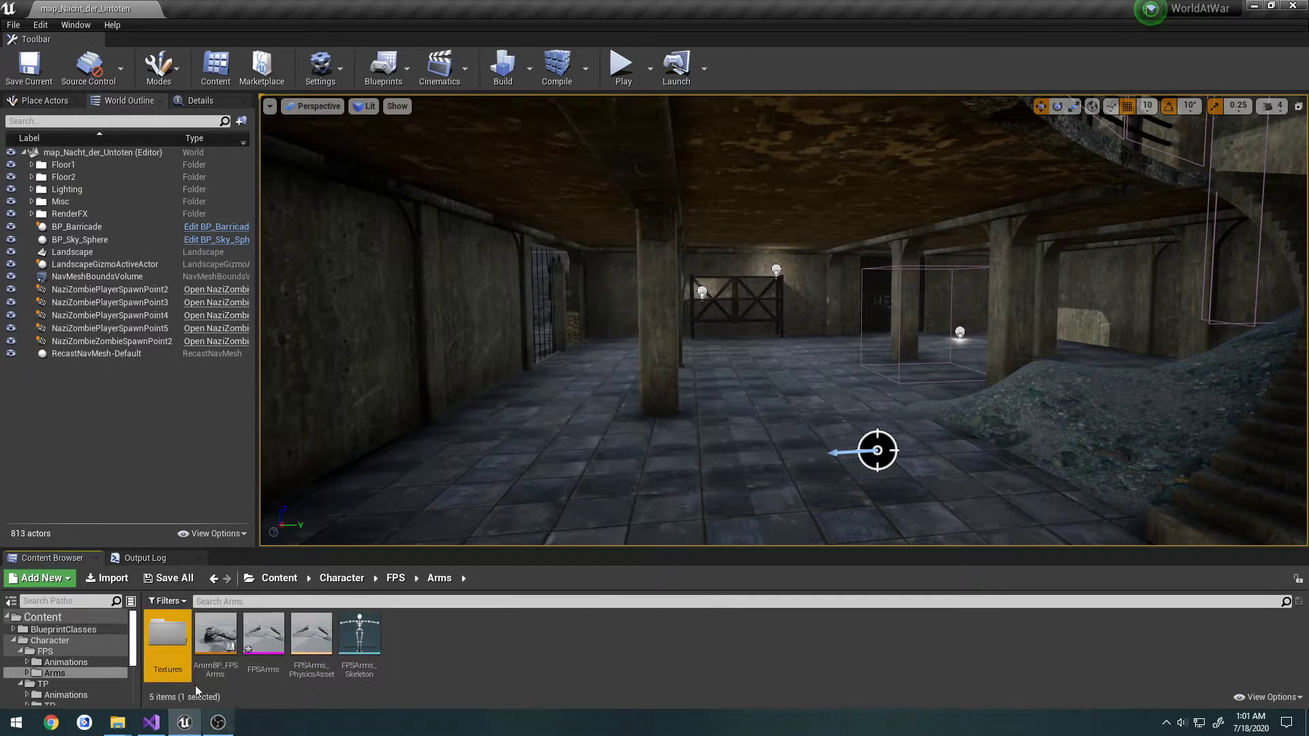
pyautogui.doubleClick(171, 647)
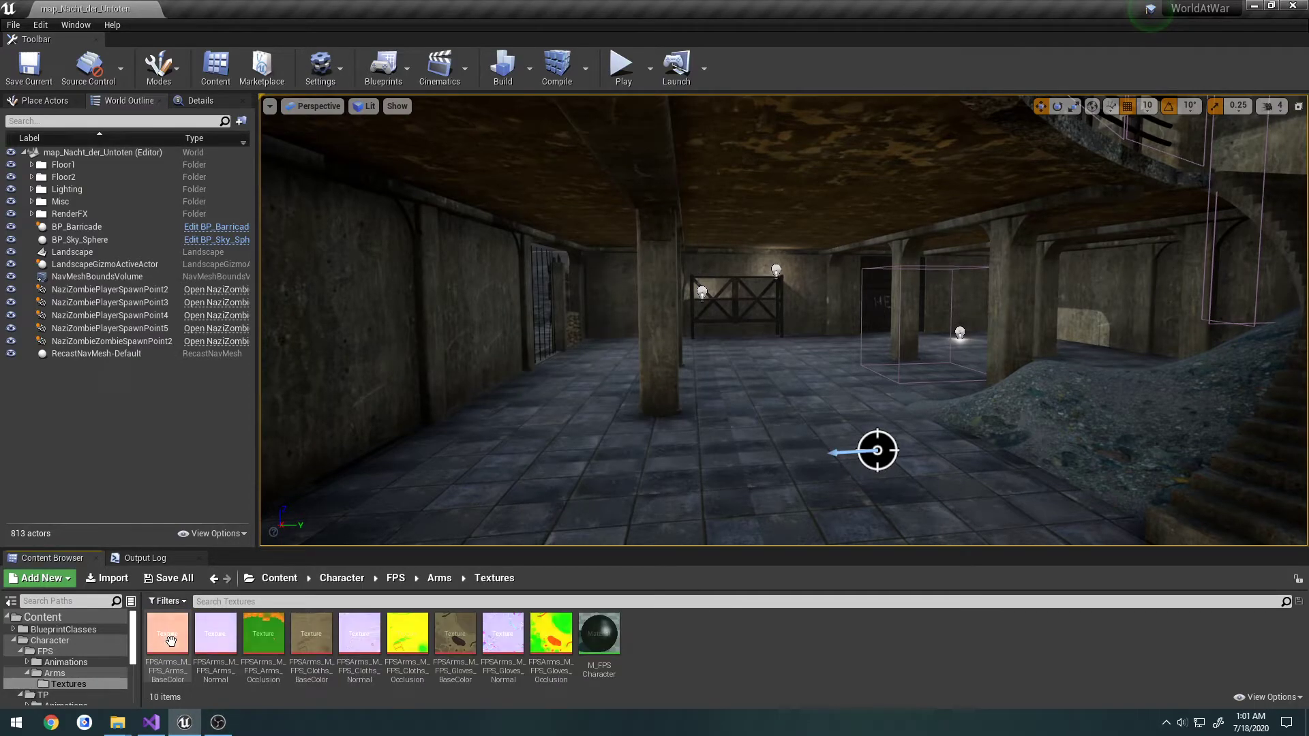
pyautogui.click(603, 651)
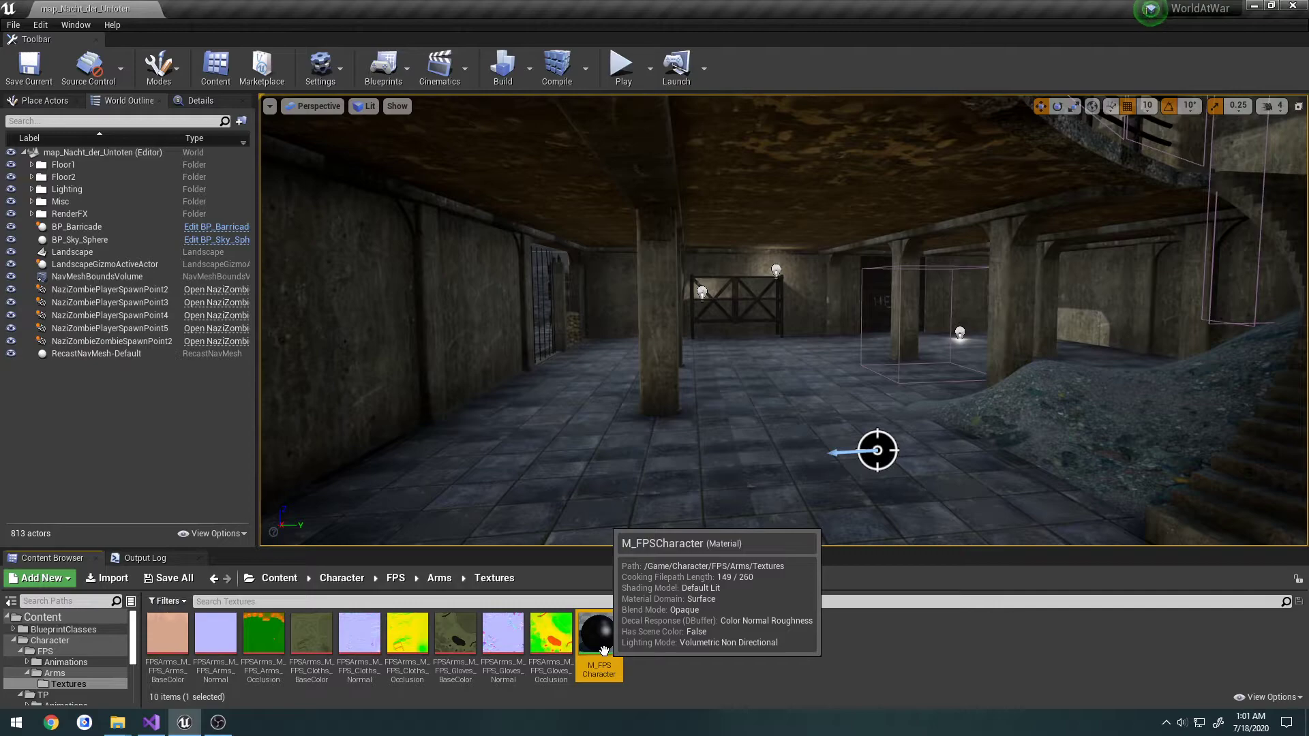
# Step: Delete the M_FPSCharacter material from the Arms Textures folder
pyautogui.press('Delete')
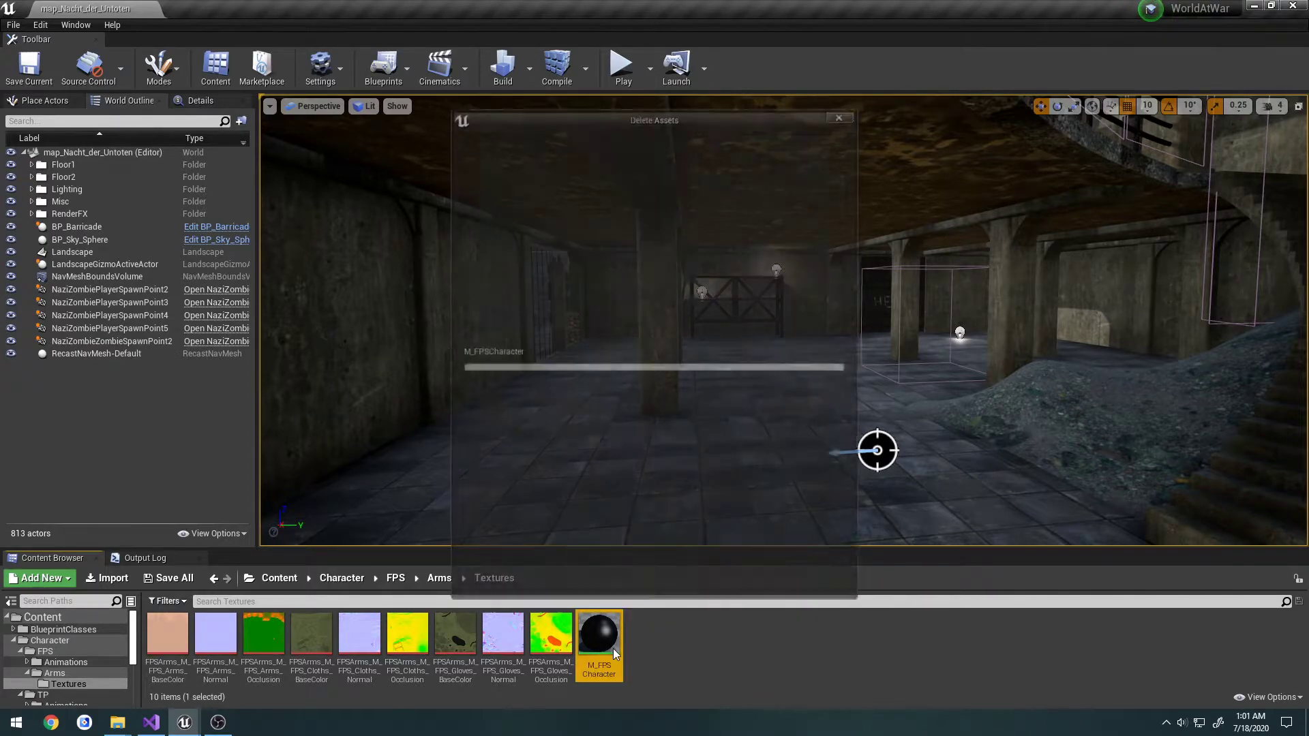
pyautogui.click(637, 580)
# Step: Switch to File Explorer, open the Textures folder of FPS Arms, and try to import all its texture files into the project's Textures folder
pyautogui.moveTo(117, 723)
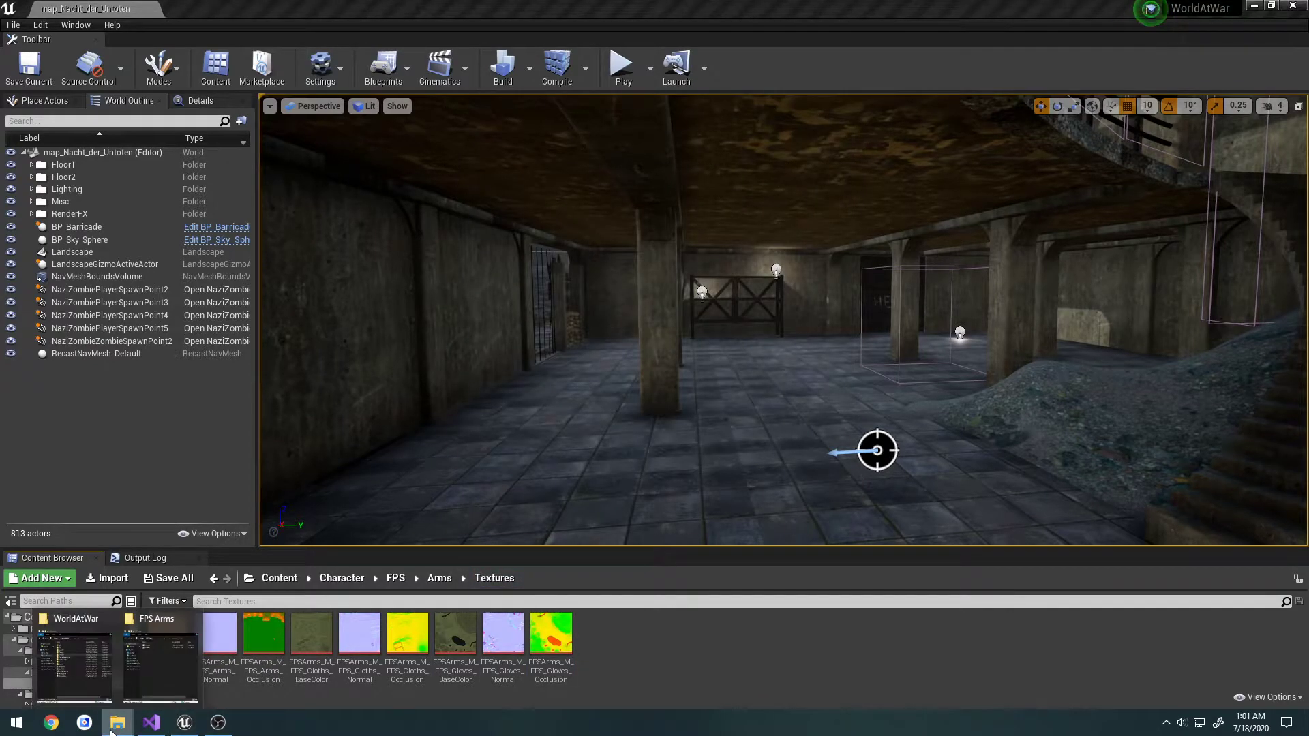
pyautogui.click(164, 668)
pyautogui.moveTo(553, 186); pyautogui.dragTo(933, 175)
pyautogui.doubleClick(918, 259)
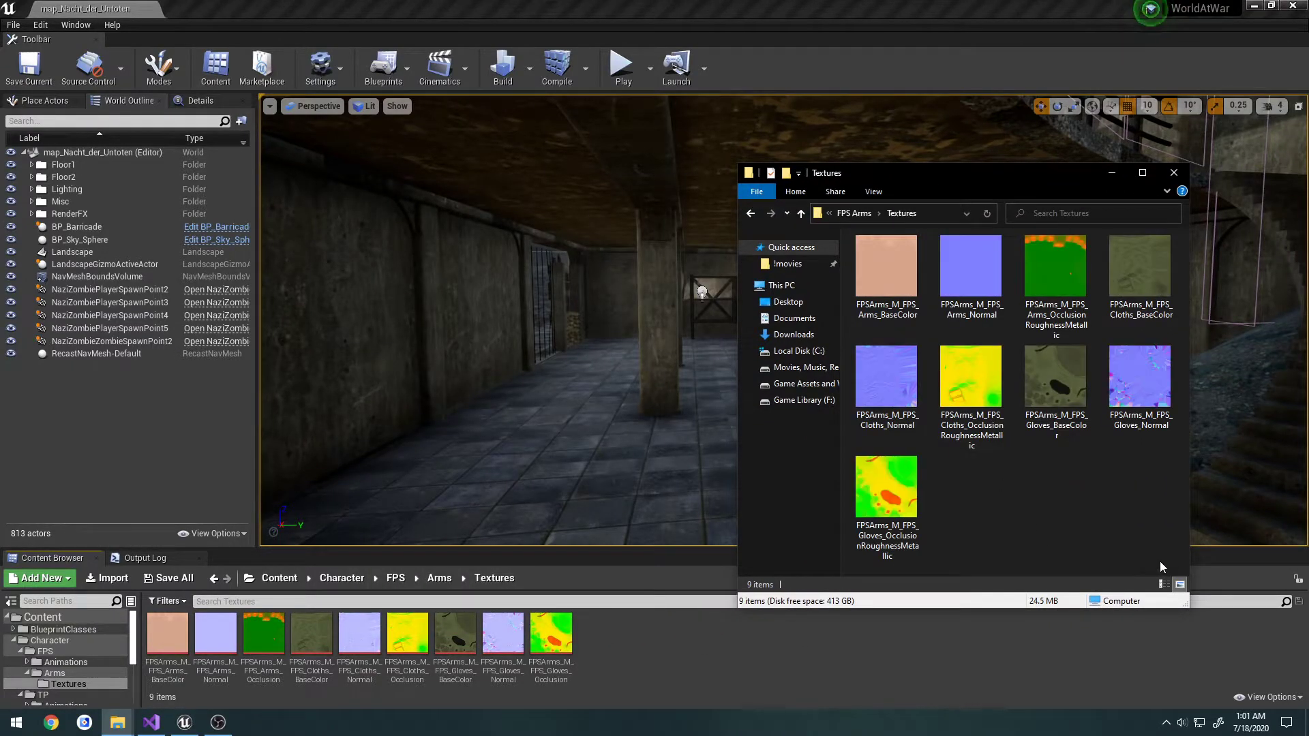
pyautogui.moveTo(1161, 563); pyautogui.dragTo(583, 660)
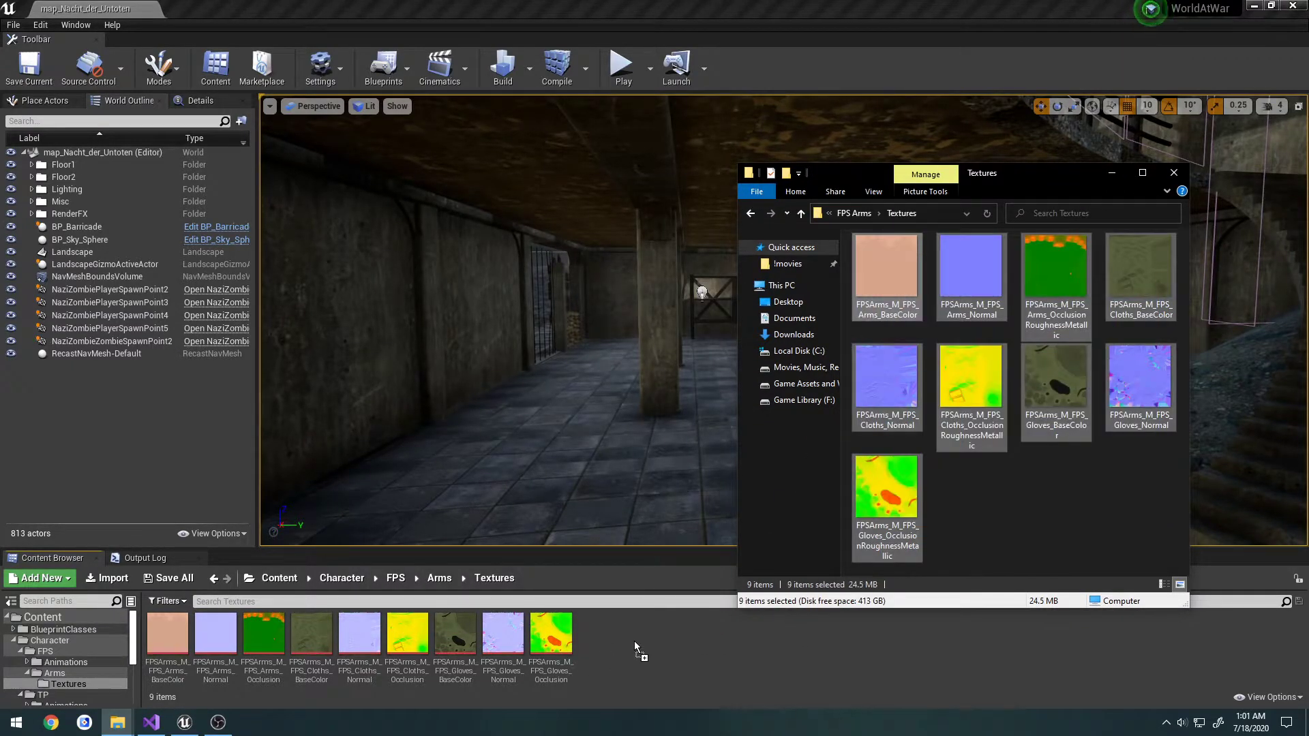
pyautogui.click(1040, 533)
pyautogui.click(658, 649)
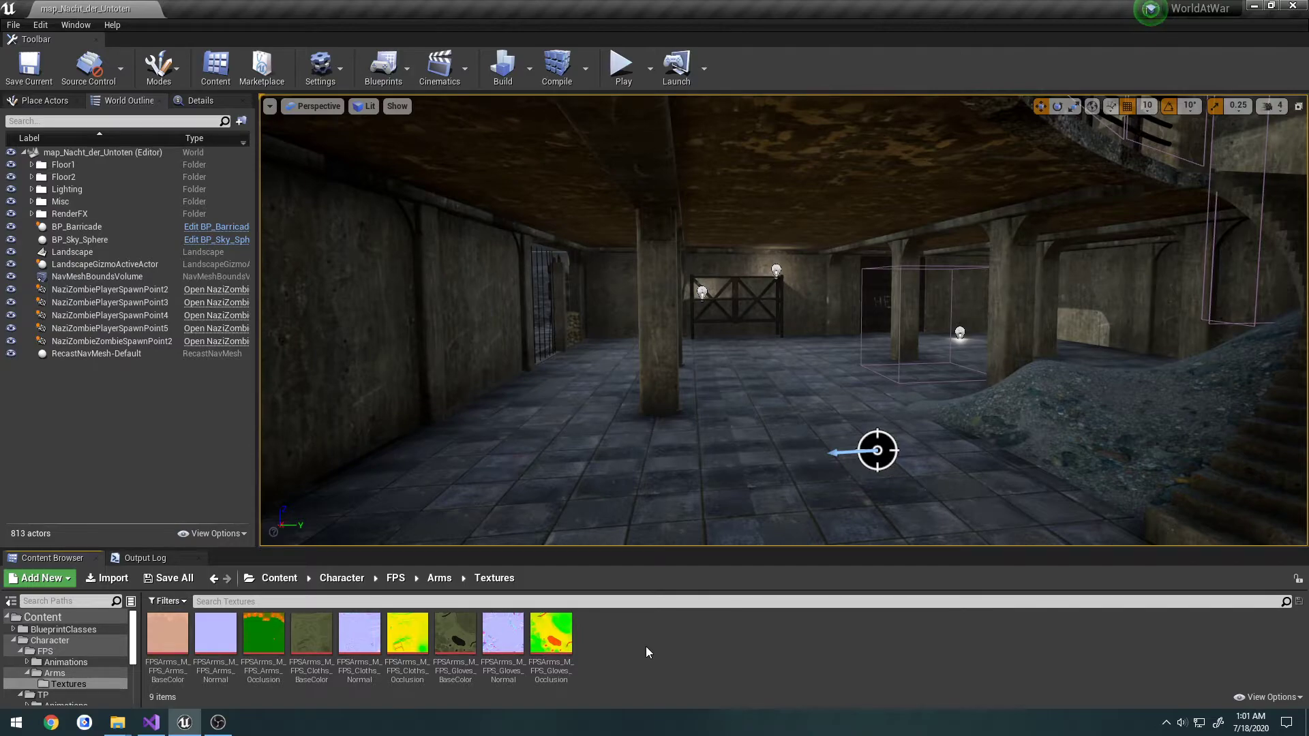
# Step: Create a new material named M_FPS_Arms in the Arms Textures folder
pyautogui.rightClick(647, 652)
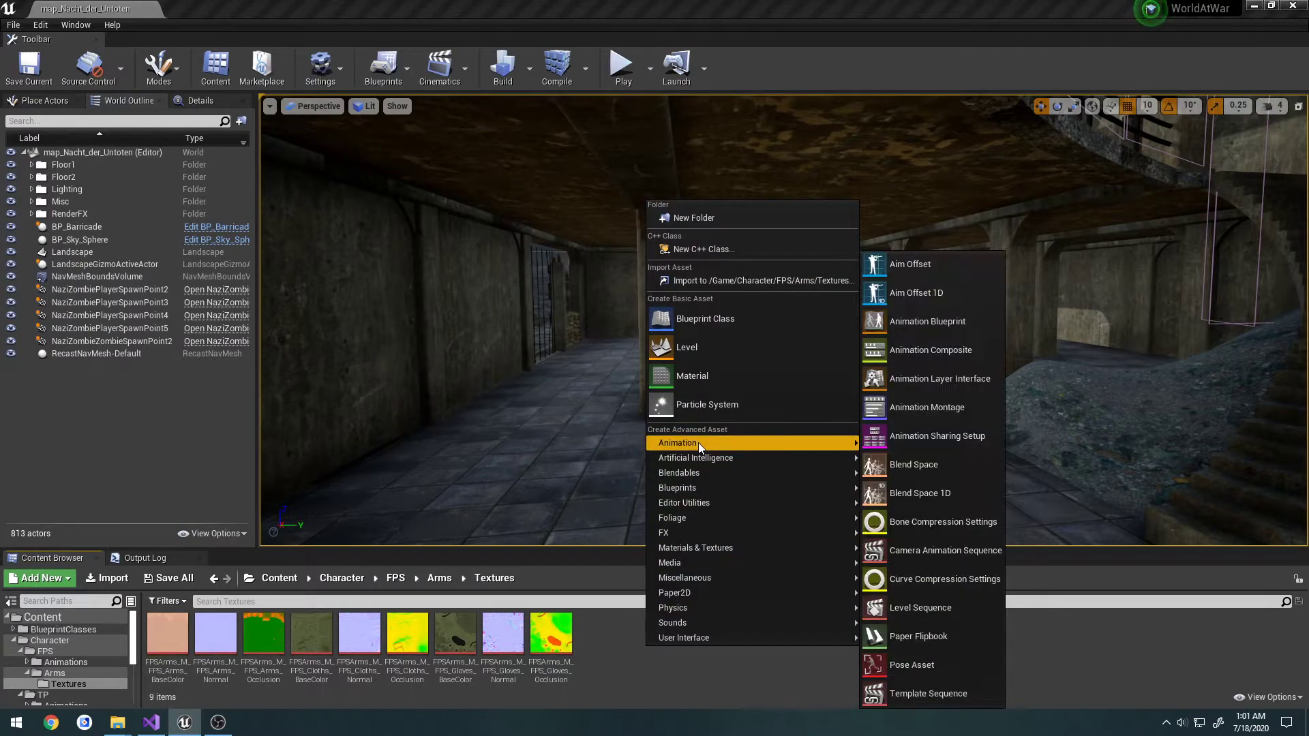
pyautogui.moveTo(703, 547)
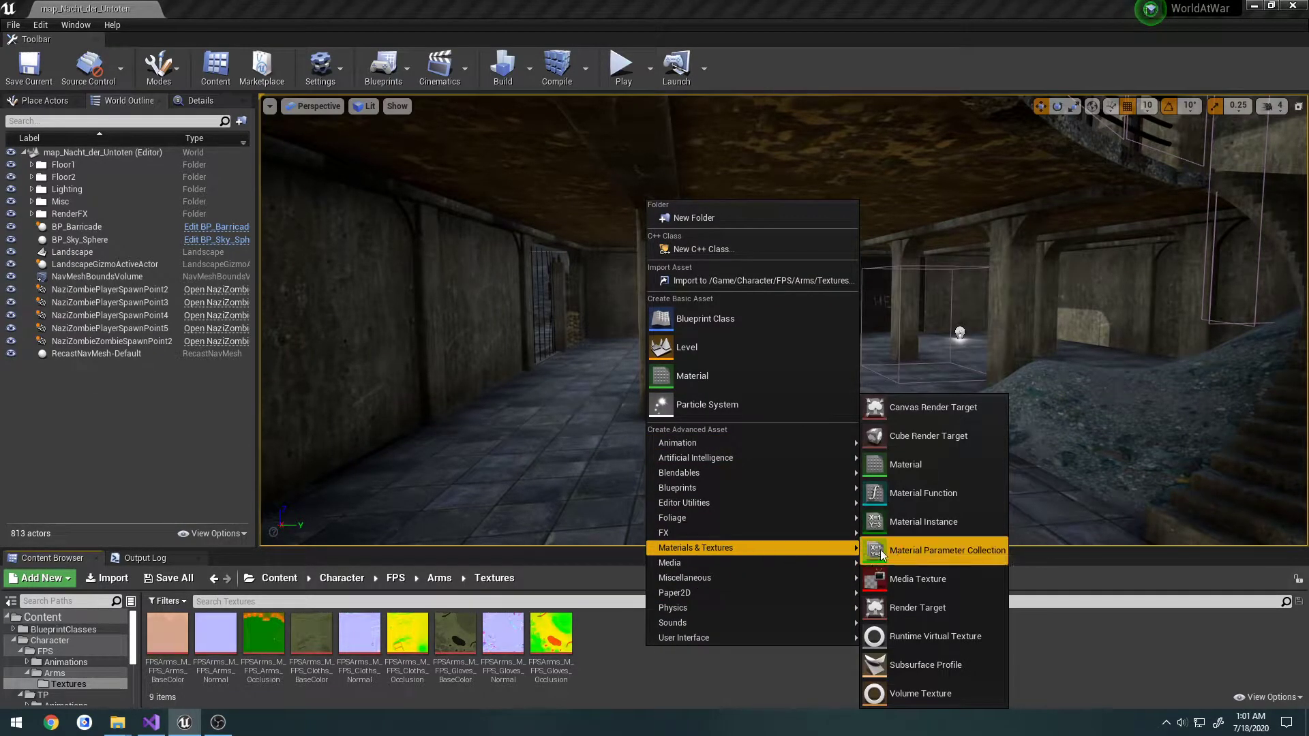
pyautogui.click(931, 467)
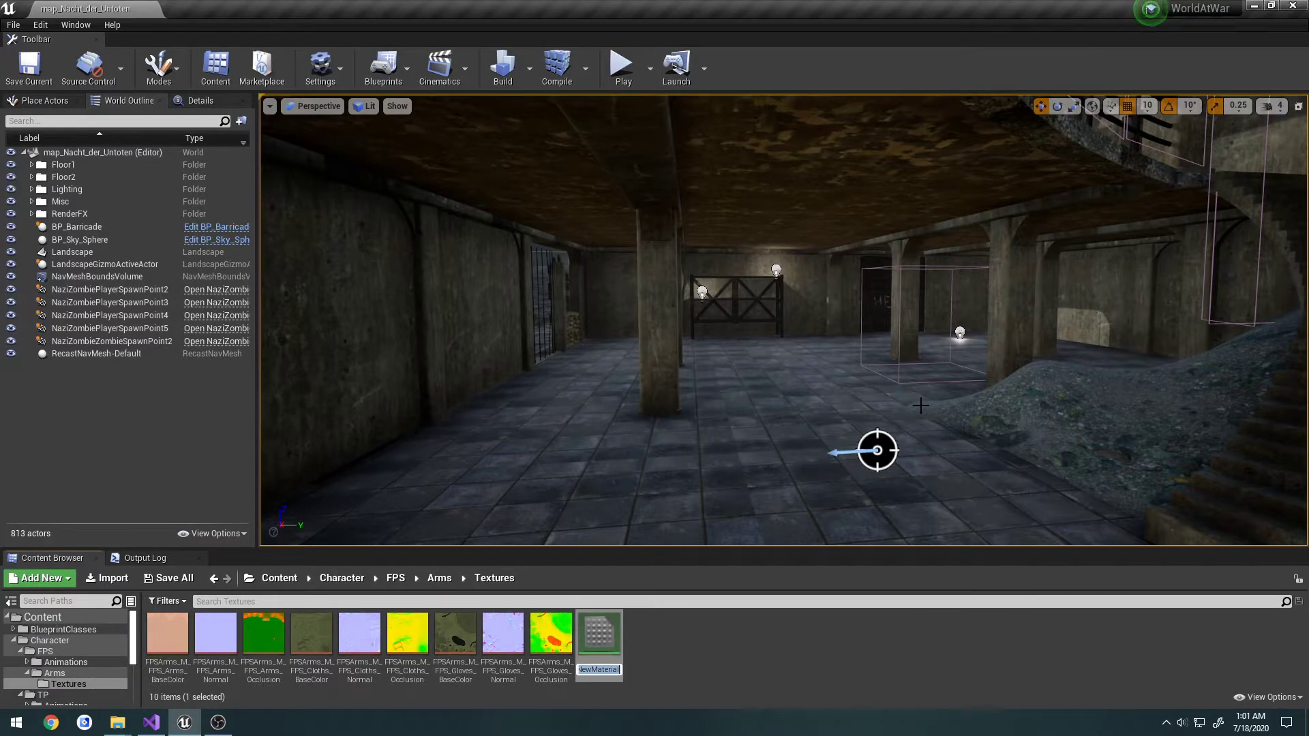
pyautogui.write('M_FPS_Arms')
pyautogui.press('Return')
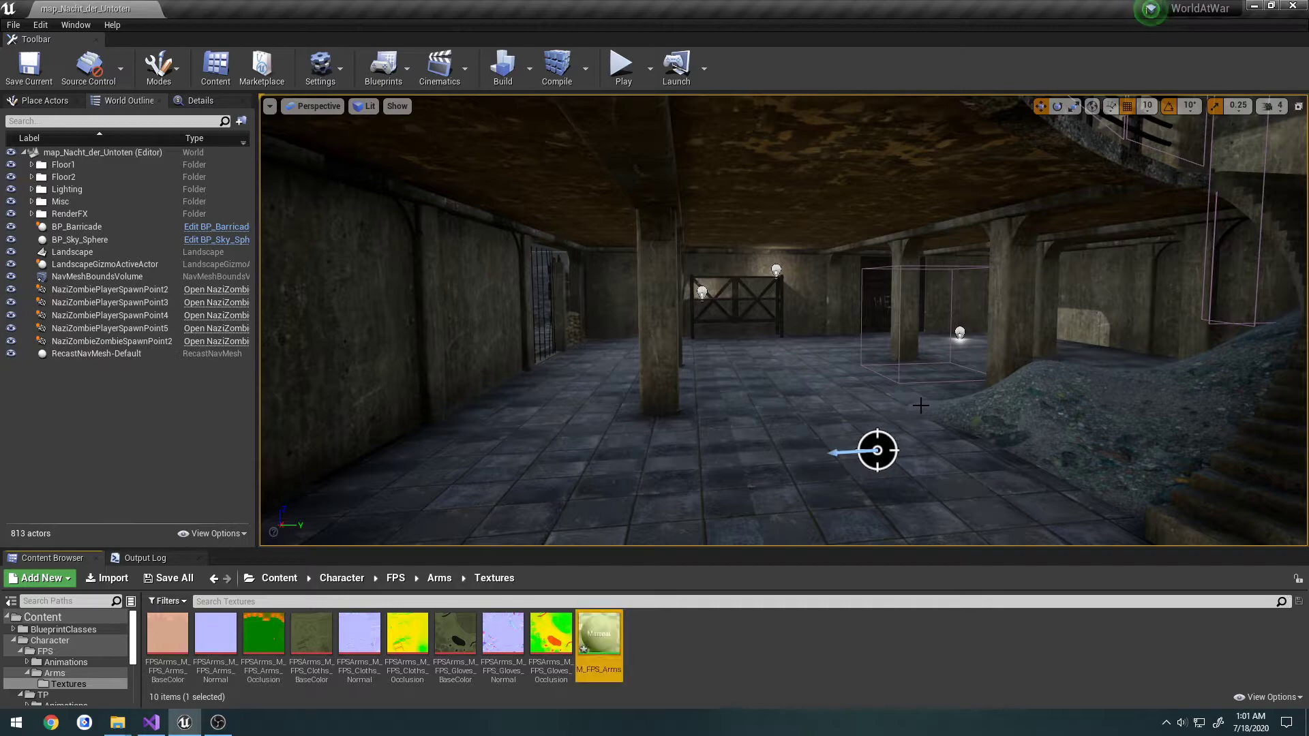
# Step: Open the M_FPS_Arms material and float its editor as a resized window above the content browser's textures
pyautogui.doubleClick(608, 626)
pyautogui.moveTo(524, 354); pyautogui.dragTo(809, 336, button='right')
pyautogui.click(570, 222)
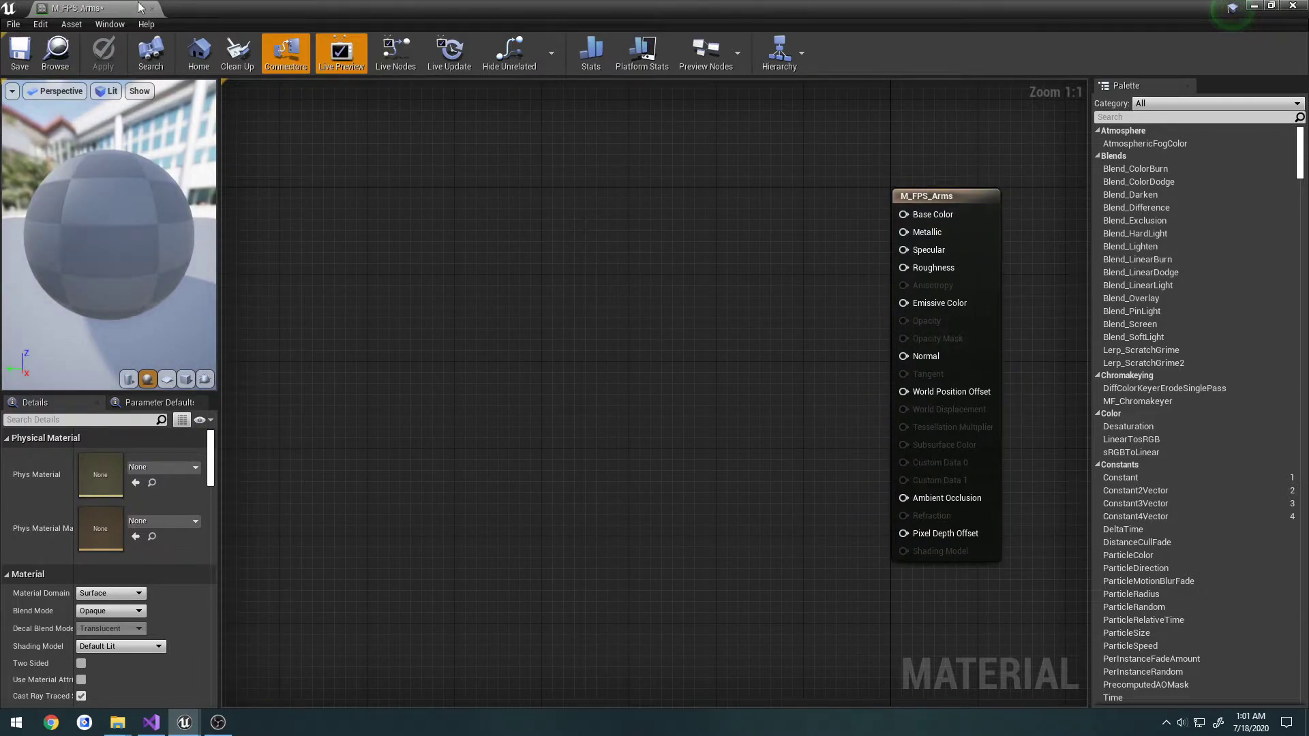
pyautogui.moveTo(129, 7); pyautogui.dragTo(407, 42)
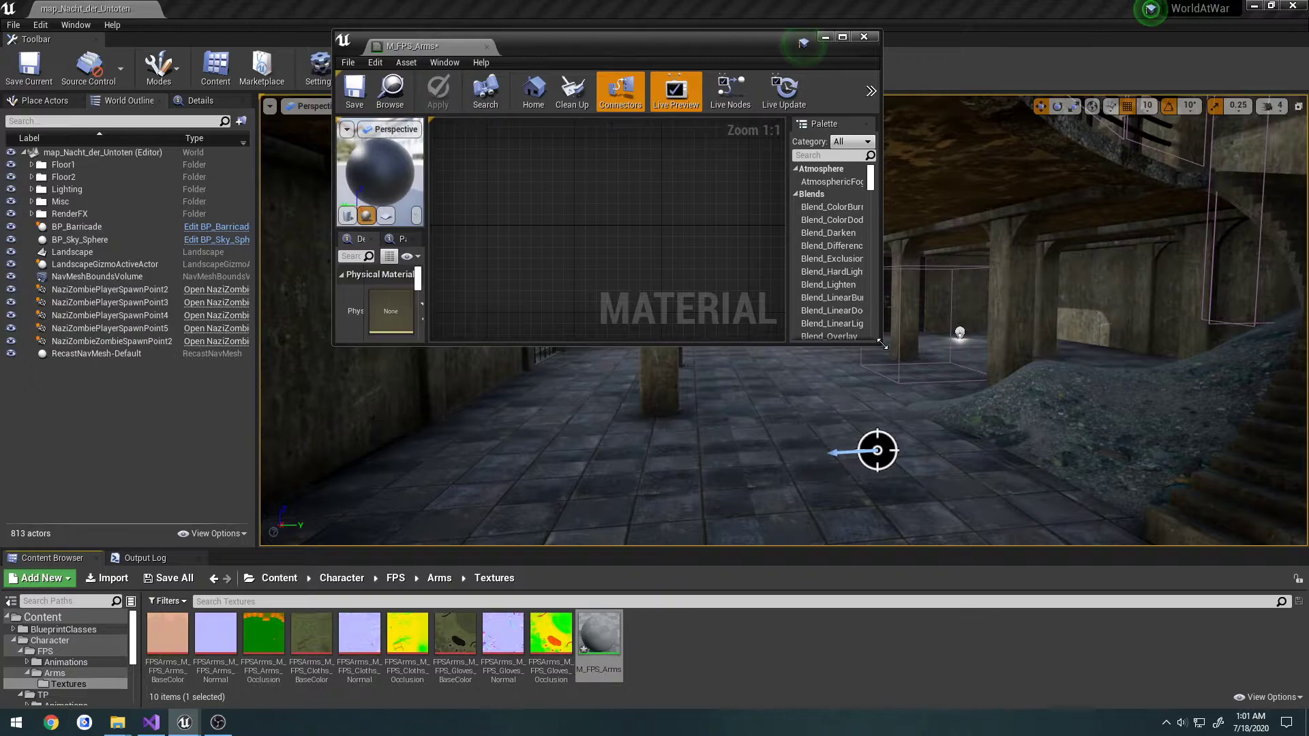
pyautogui.moveTo(878, 345); pyautogui.dragTo(1182, 572)
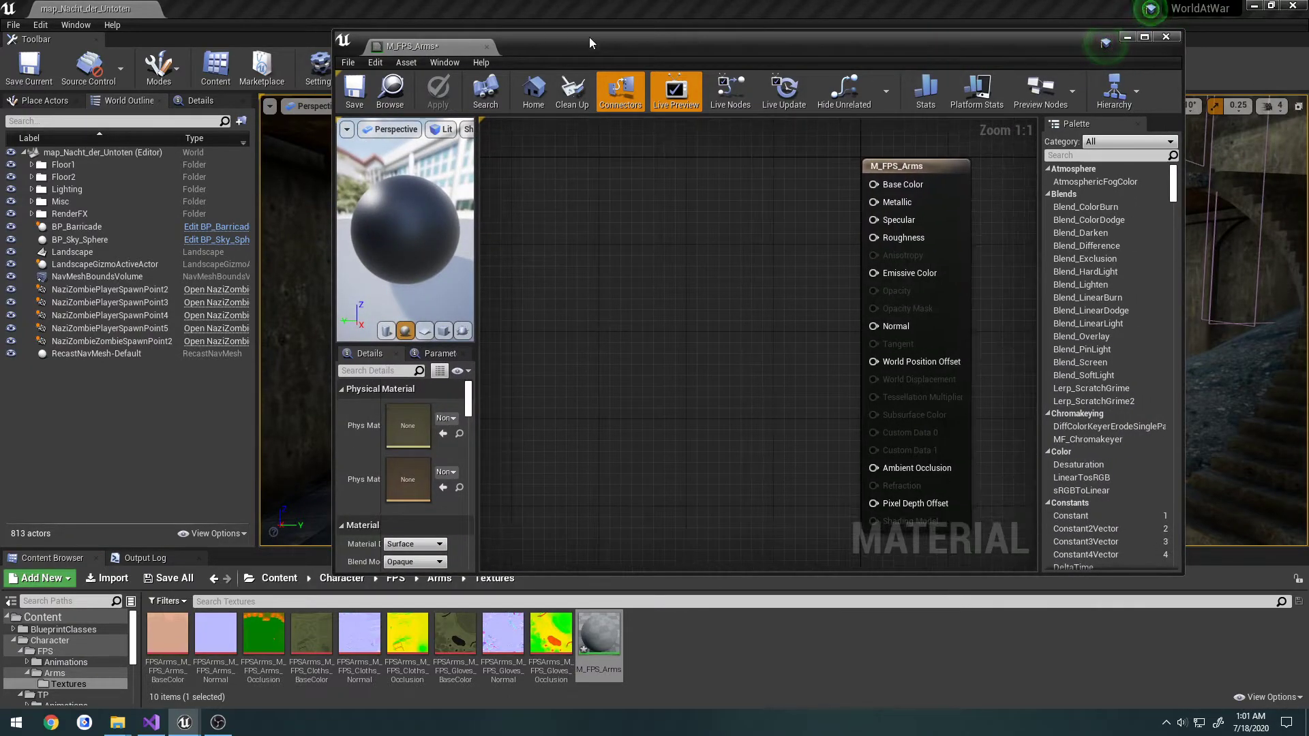
pyautogui.moveTo(589, 37); pyautogui.dragTo(546, 9)
# Step: Add the Arms BaseColor, Normal and OcclusionRoughnessMetallic textures to the material graph, and dock the material editor back in the main window
pyautogui.moveTo(170, 630)
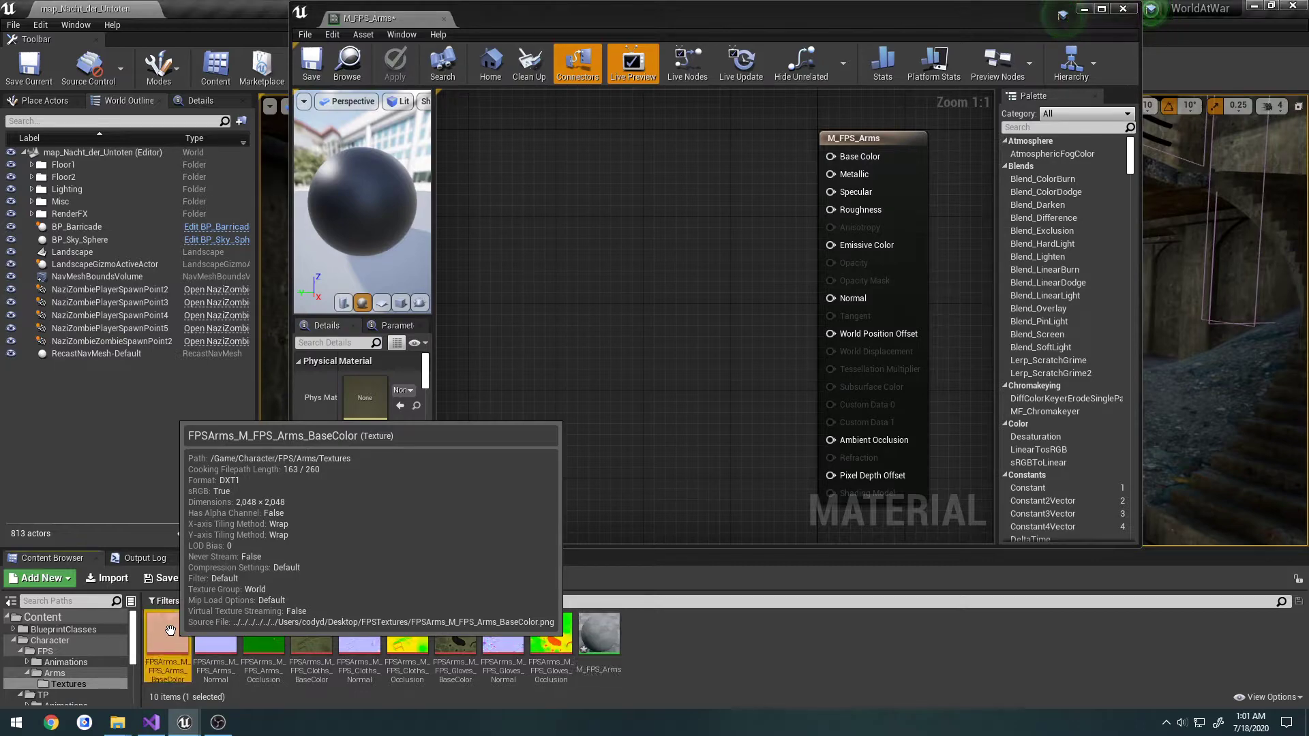
pyautogui.keyDown('ctrl'); pyautogui.click(216, 632); pyautogui.keyUp('ctrl')
pyautogui.keyDown('ctrl'); pyautogui.click(250, 639); pyautogui.keyUp('ctrl')
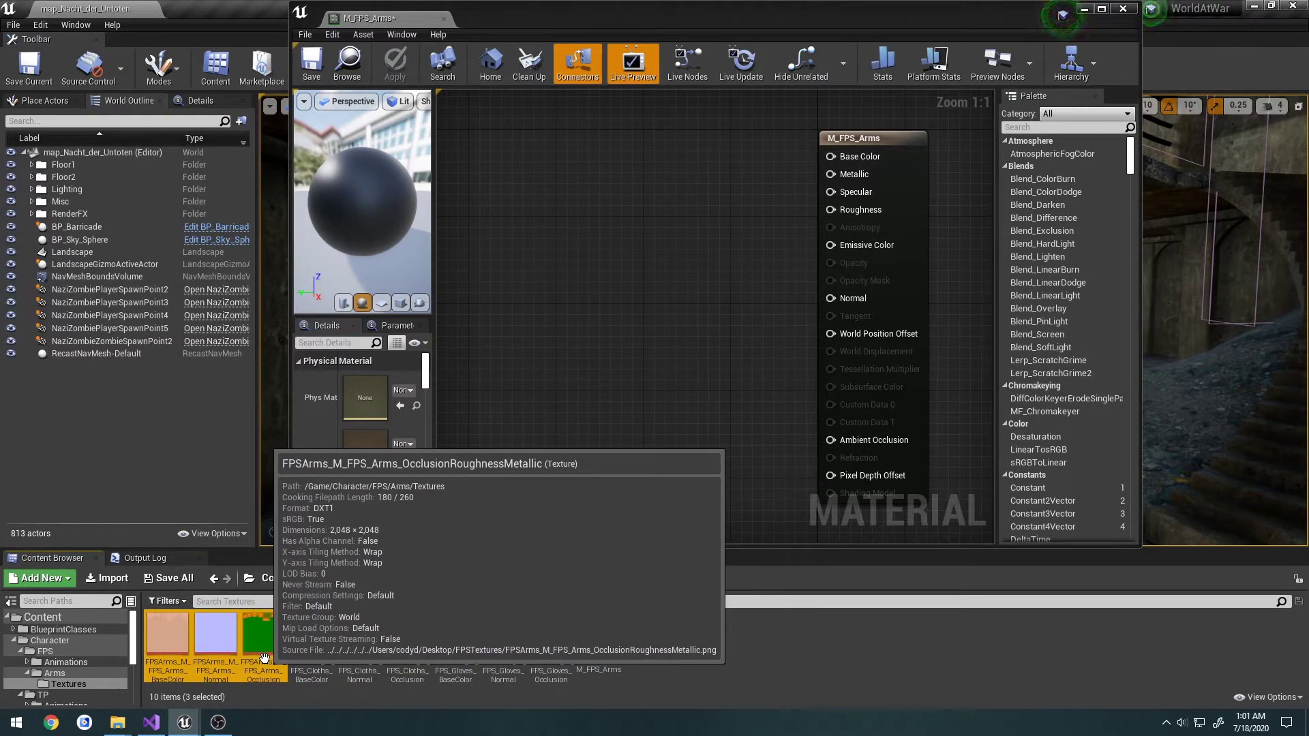
pyautogui.moveTo(265, 658); pyautogui.dragTo(576, 262)
pyautogui.moveTo(333, 17); pyautogui.dragTo(296, 22)
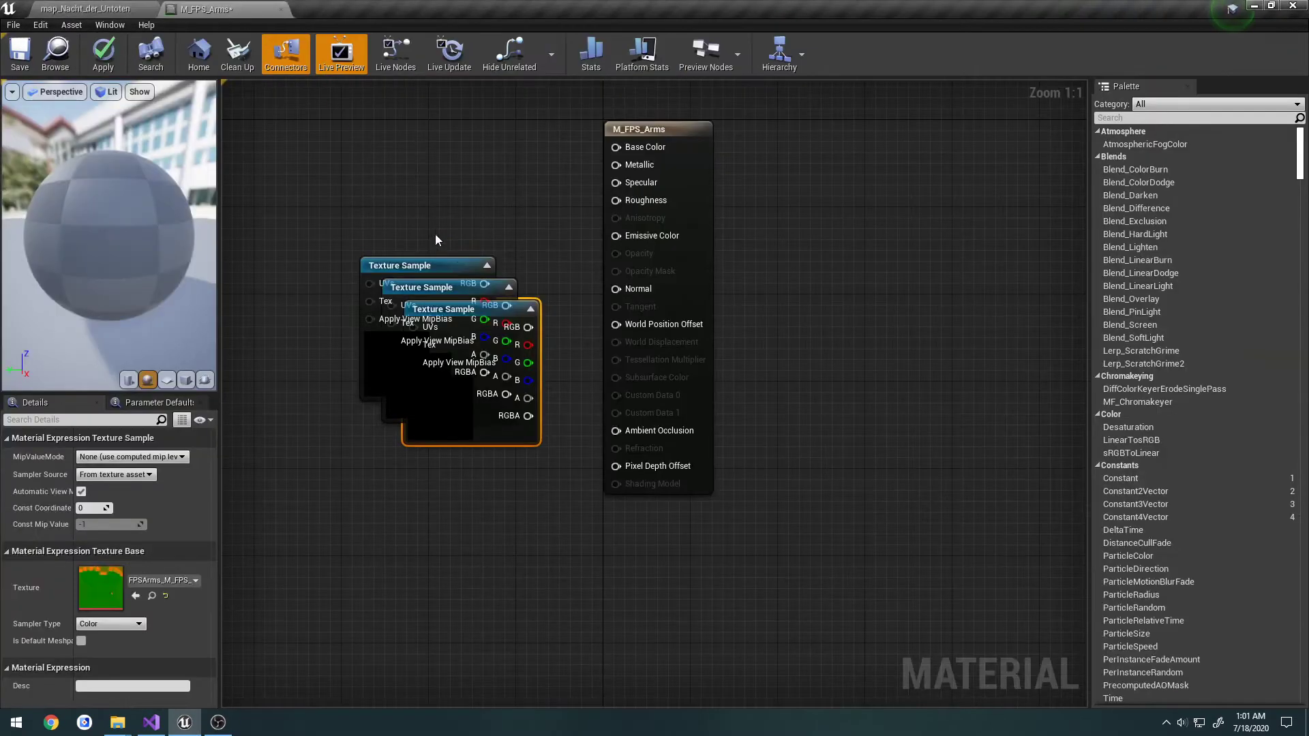
# Step: Arrange the three texture samples in an aligned column beside the M_FPS_Arms node: base color, normal, then occlusion-roughness-metallic
pyautogui.moveTo(435, 239); pyautogui.dragTo(571, 257, button='right')
pyautogui.moveTo(601, 226); pyautogui.dragTo(644, 334, button='right')
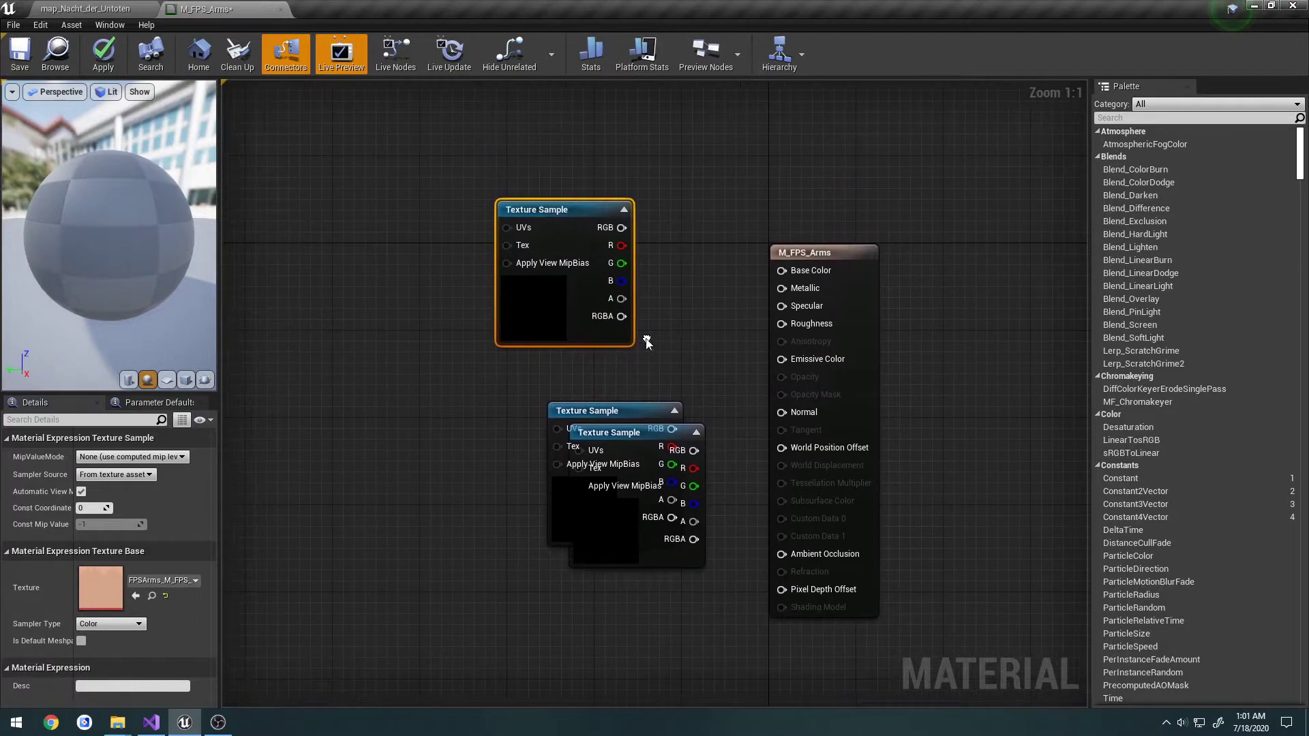
pyautogui.moveTo(569, 329); pyautogui.dragTo(571, 274)
pyautogui.moveTo(610, 411); pyautogui.dragTo(560, 309)
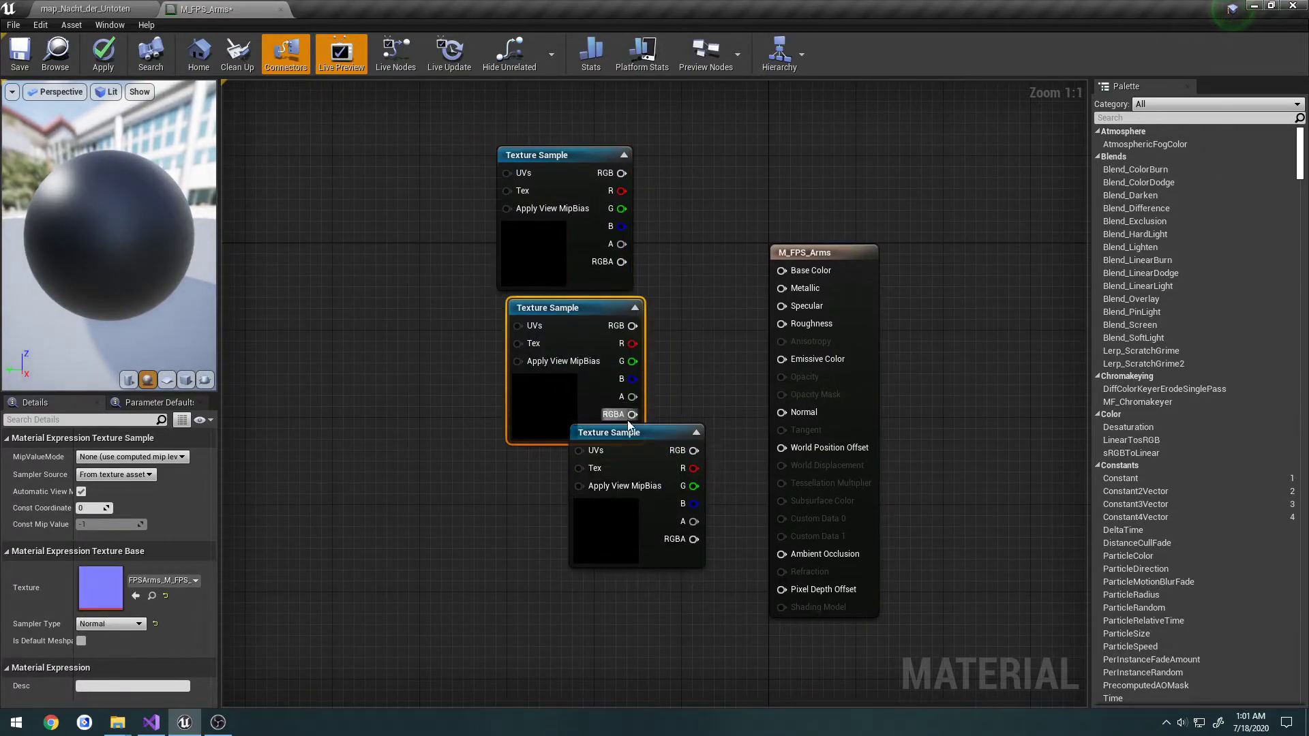
pyautogui.moveTo(632, 450); pyautogui.dragTo(563, 464)
pyautogui.click(555, 322)
pyautogui.moveTo(599, 628); pyautogui.dragTo(575, 214)
pyautogui.click(681, 215)
pyautogui.moveTo(680, 215); pyautogui.dragTo(567, 177, button='right')
# Step: Connect the base color sample's RGB output to Base Color and the normal sample's RGB output to Normal
pyautogui.click(477, 170)
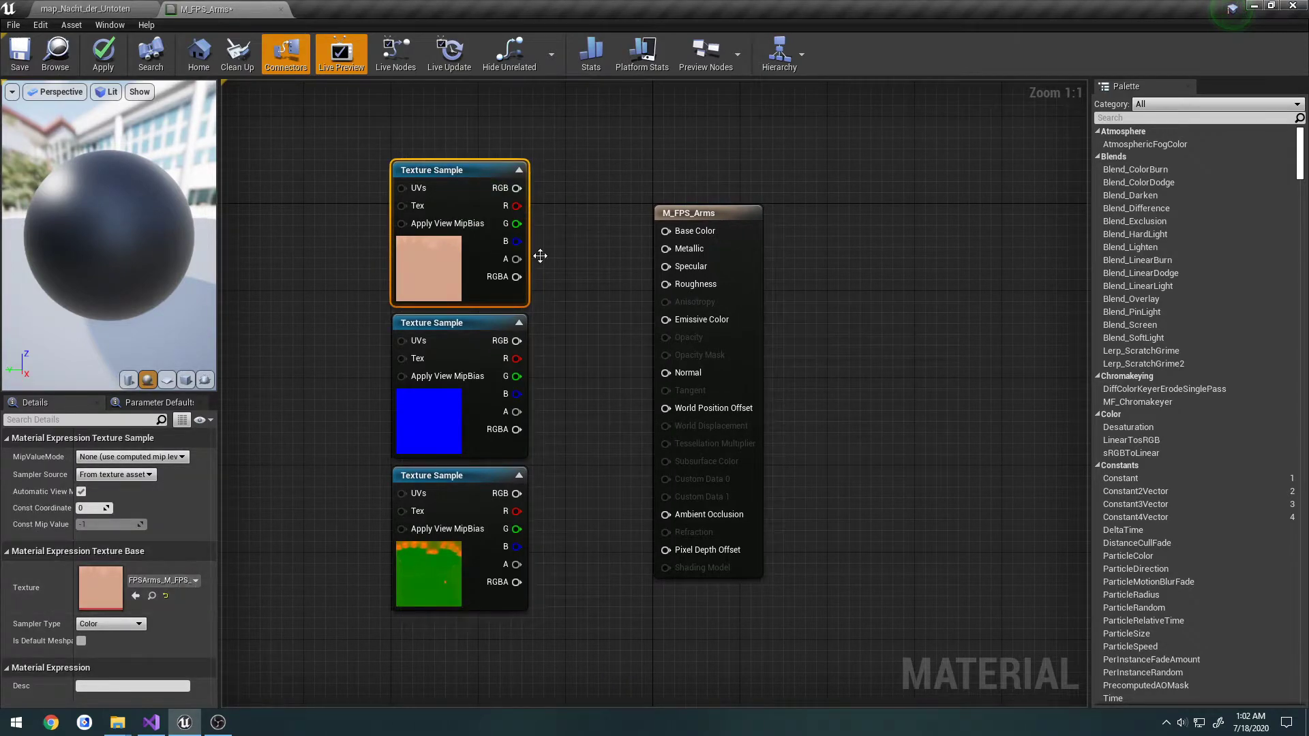
pyautogui.moveTo(516, 188); pyautogui.dragTo(684, 236)
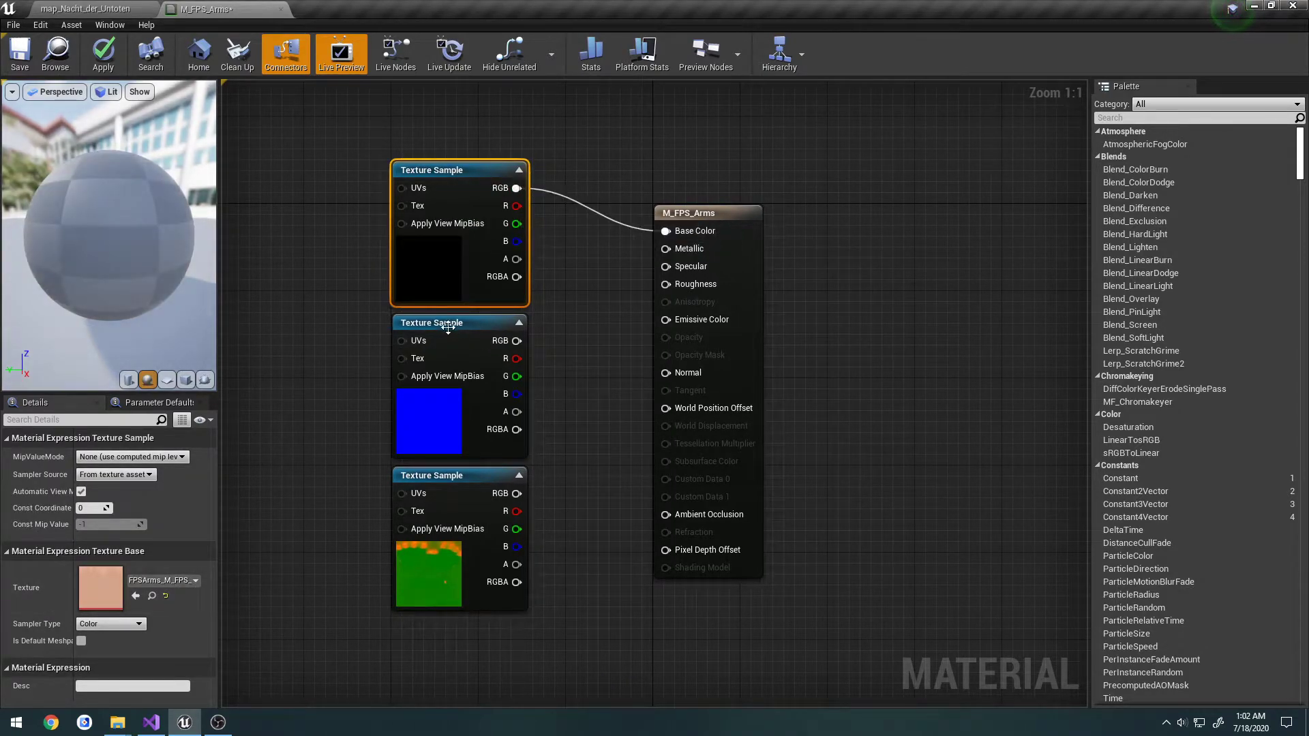
pyautogui.click(450, 328)
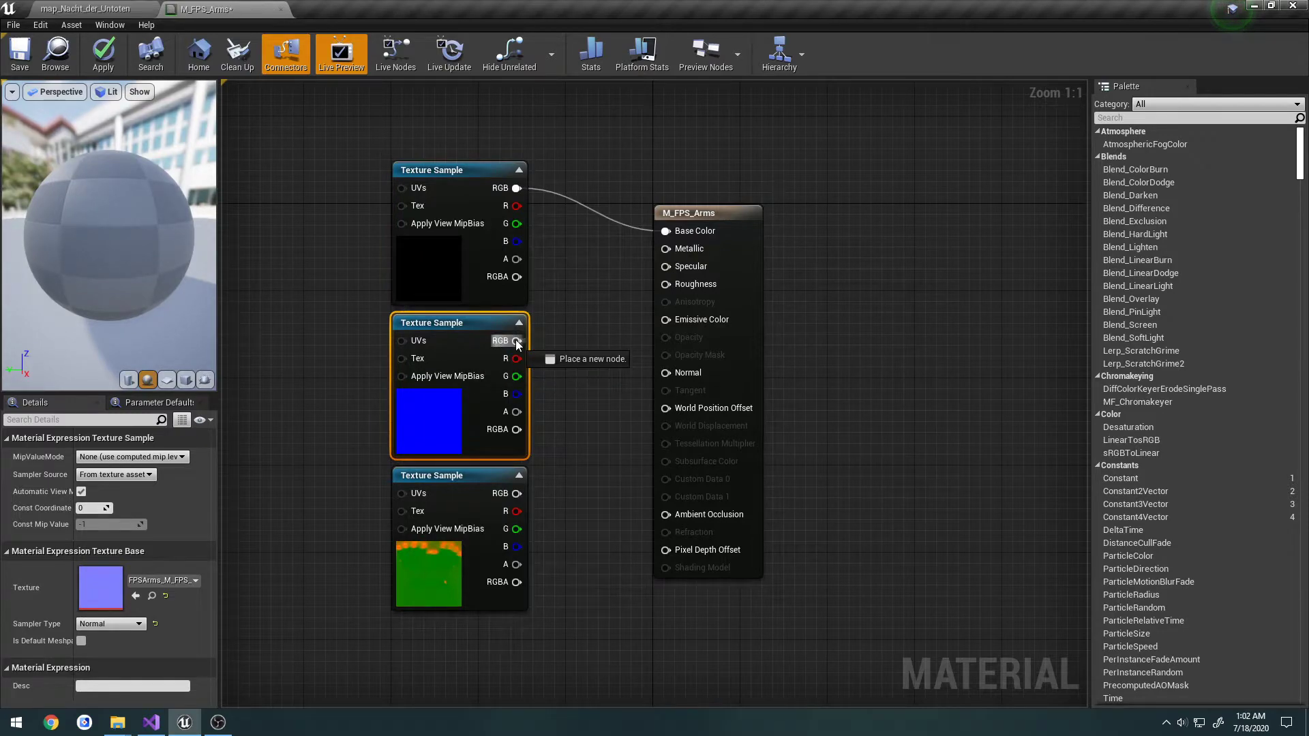
pyautogui.moveTo(516, 341); pyautogui.dragTo(667, 373)
# Step: Connect the OcclusionRoughnessMetallic sample's R output to Ambient Occlusion, G to Roughness and B to Metallic
pyautogui.click(466, 475)
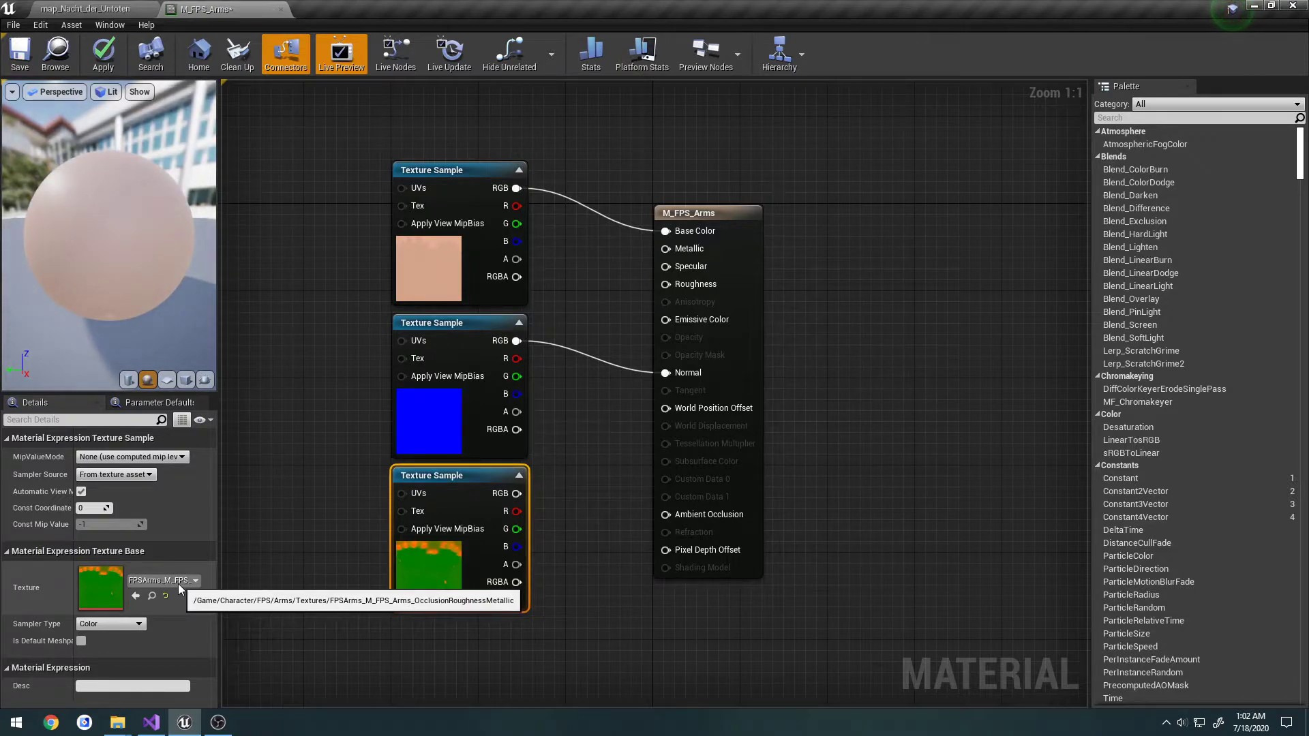
pyautogui.moveTo(516, 511); pyautogui.dragTo(734, 521)
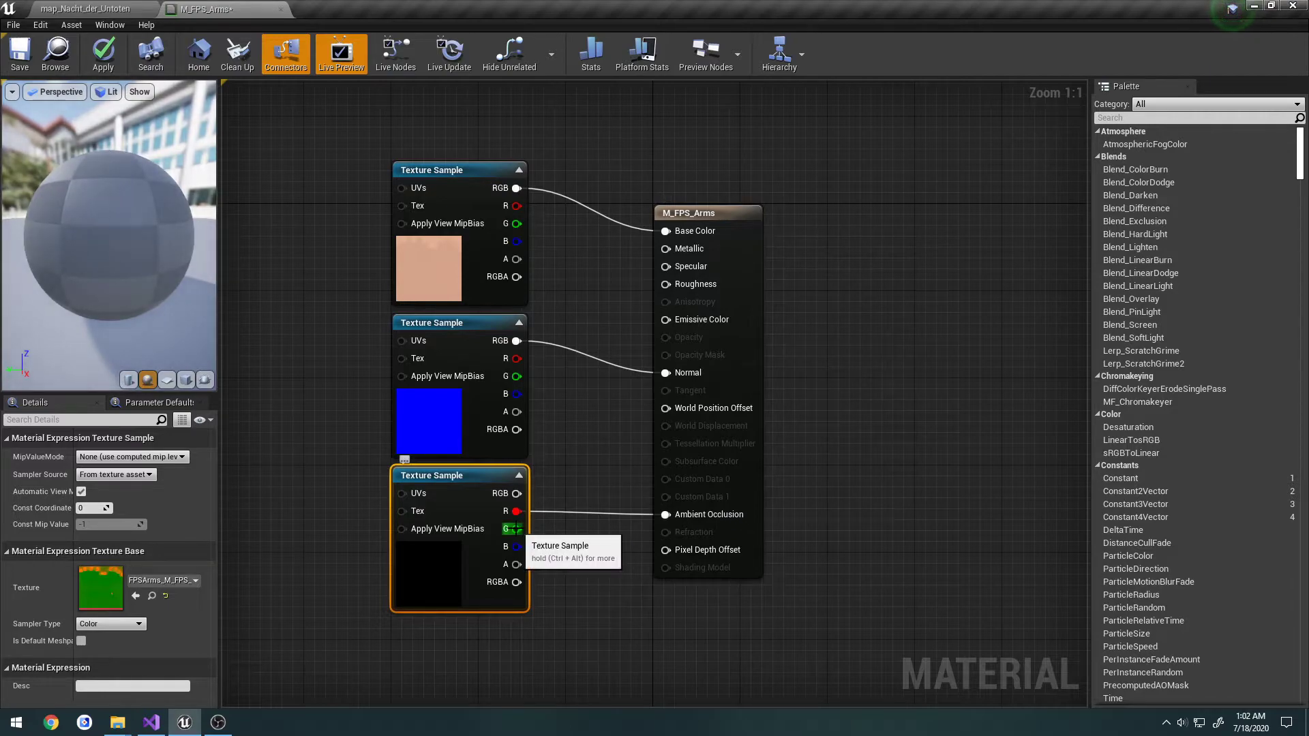
pyautogui.moveTo(516, 529); pyautogui.dragTo(680, 285)
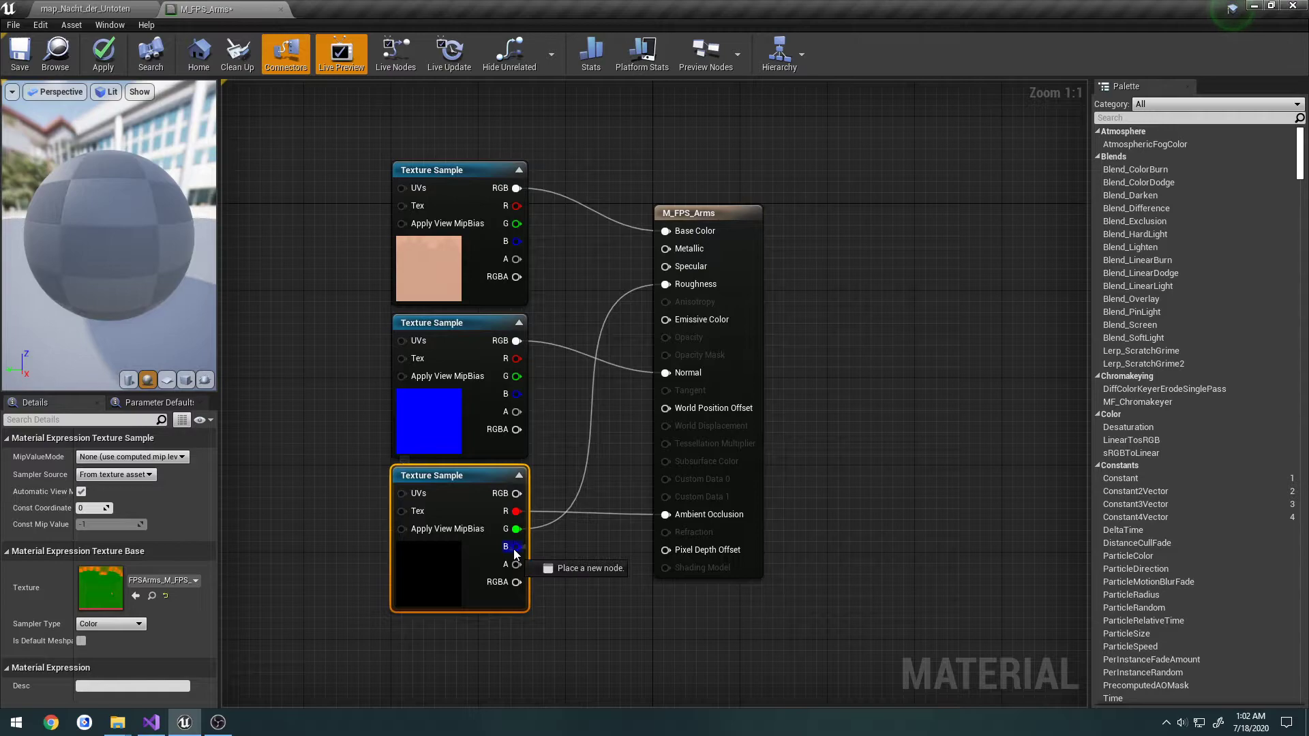
pyautogui.moveTo(515, 553); pyautogui.dragTo(667, 249)
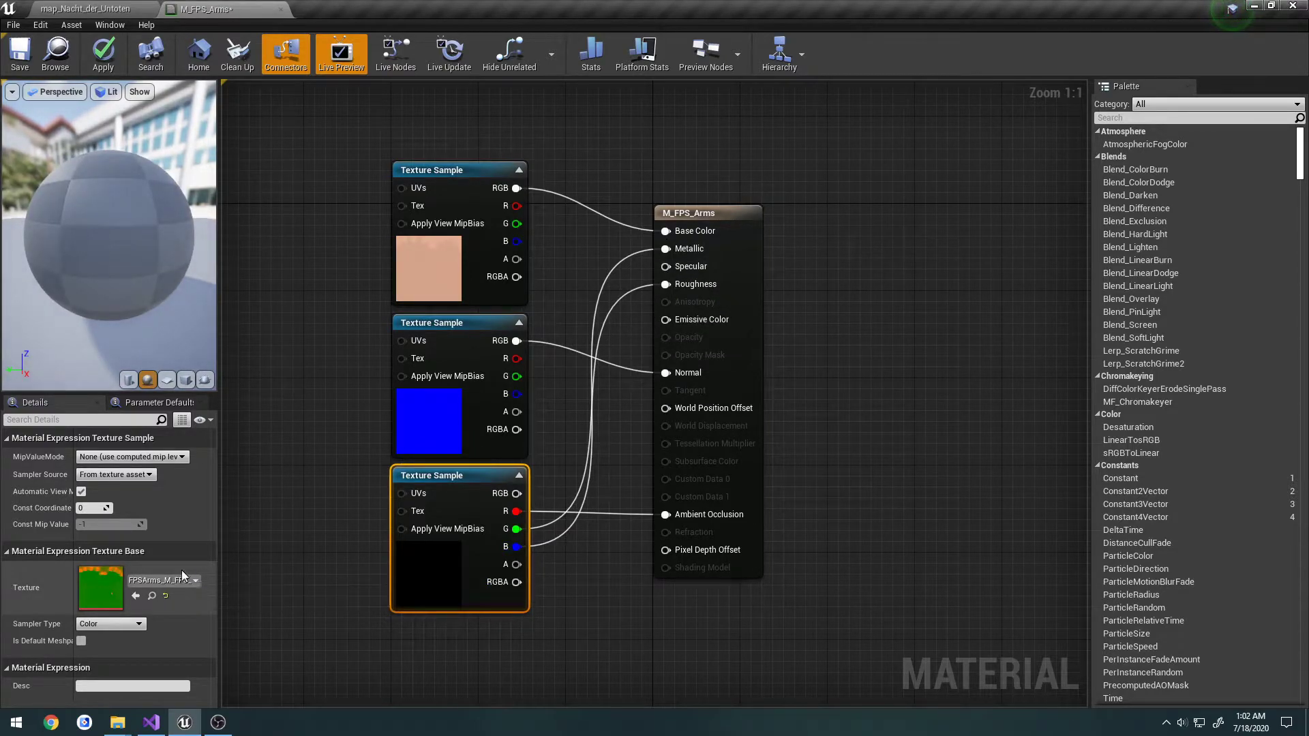
pyautogui.click(316, 383)
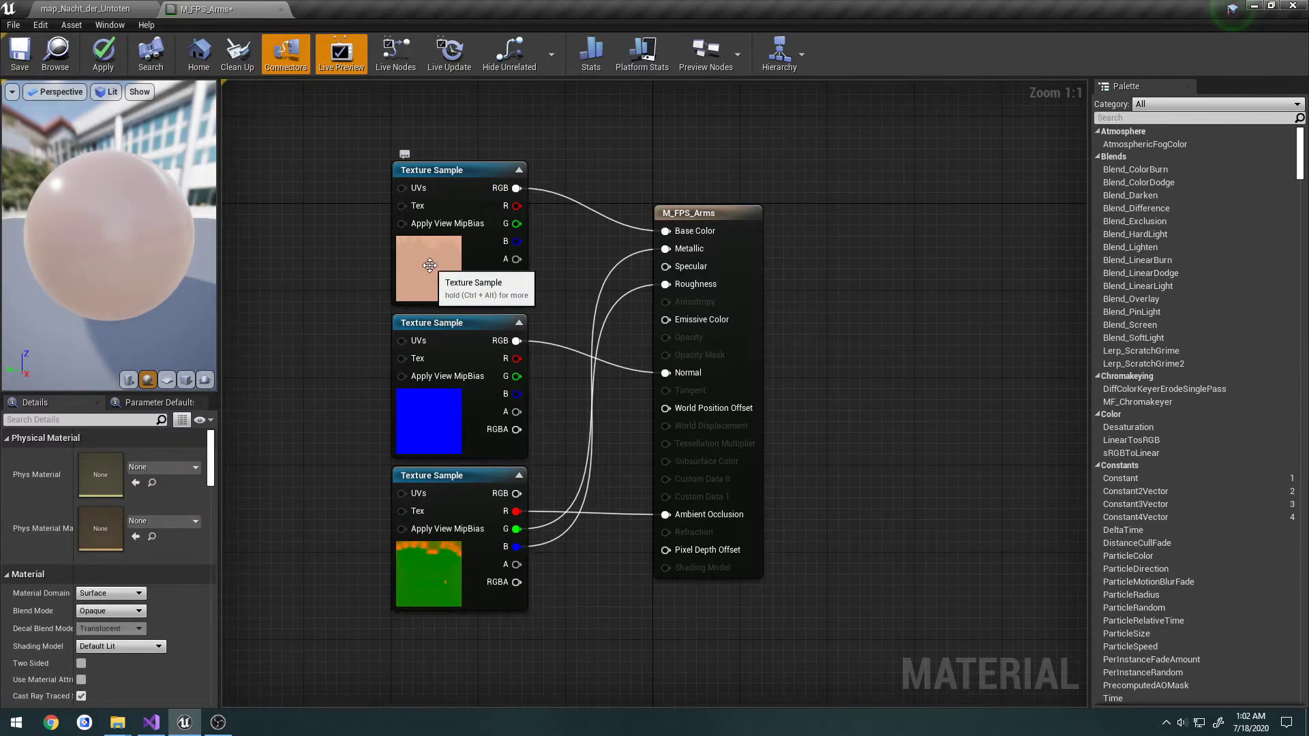
# Step: Convert all three texture samples in the M_FPS_Arms graph to parameters
pyautogui.click(437, 258)
pyautogui.rightClick(438, 257)
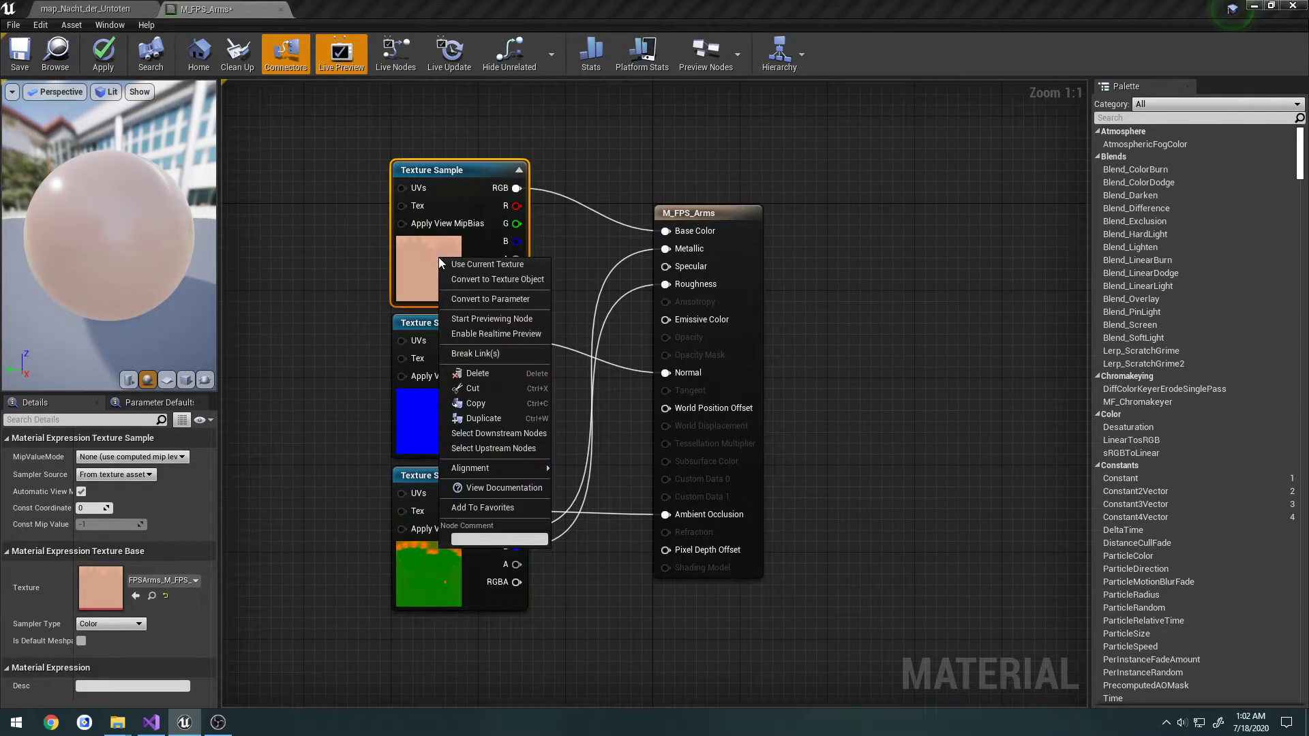
pyautogui.click(466, 299)
pyautogui.click(453, 412)
pyautogui.rightClick(454, 412)
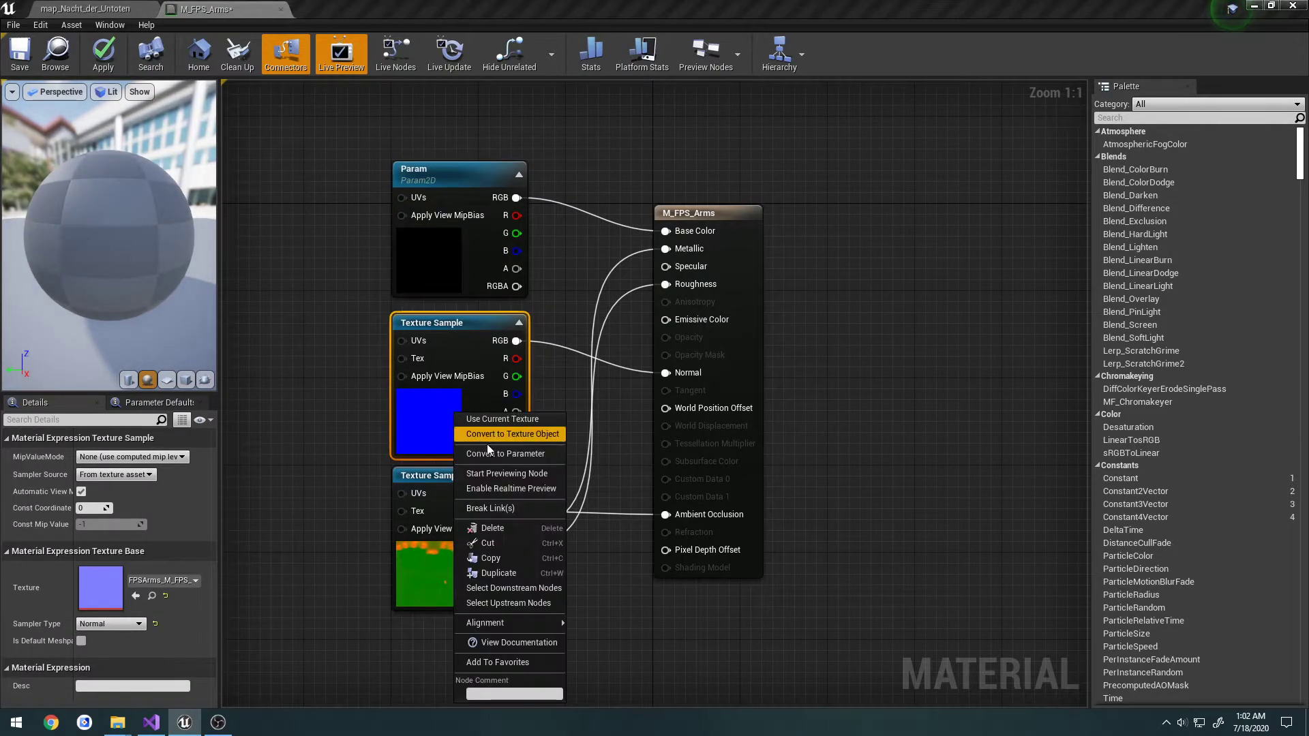
pyautogui.click(481, 452)
pyautogui.click(451, 564)
pyautogui.rightClick(451, 565)
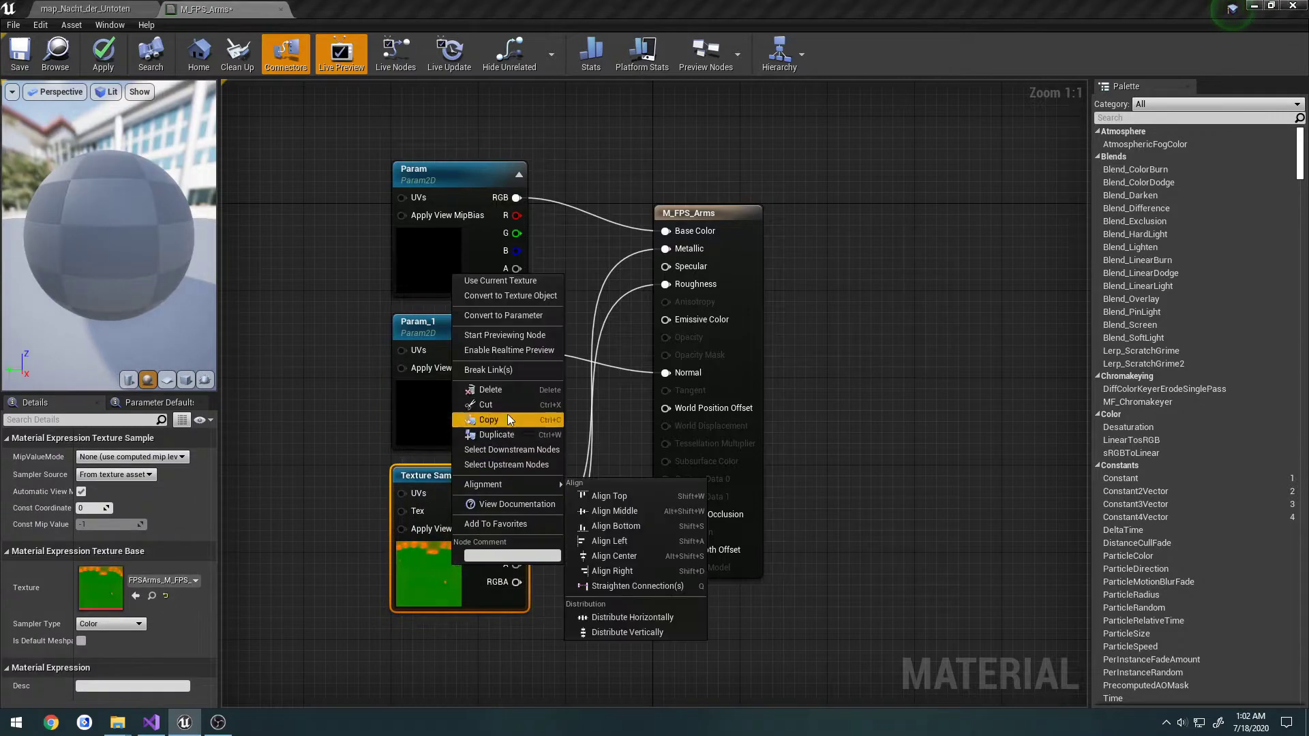
pyautogui.click(481, 350)
# Step: Name the base color texture parameter BaseColor
pyautogui.click(442, 248)
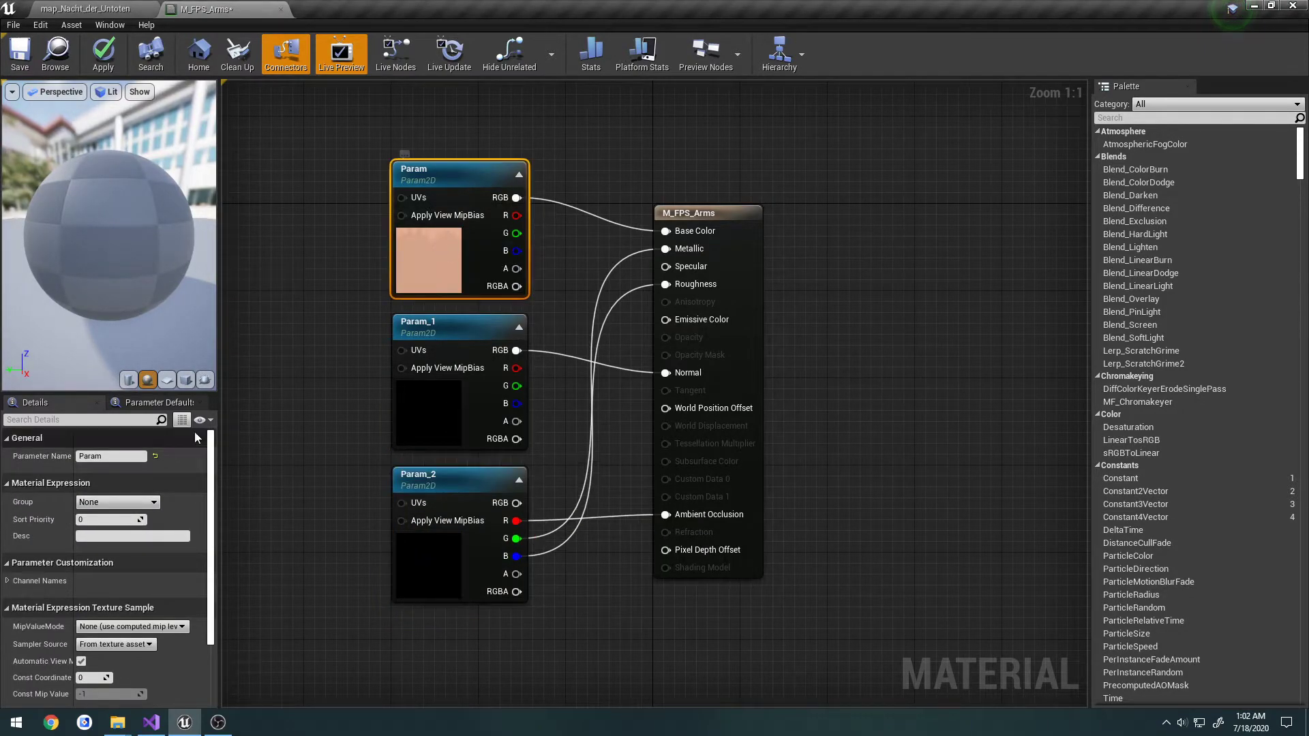
pyautogui.click(92, 456)
pyautogui.write('BaseC')
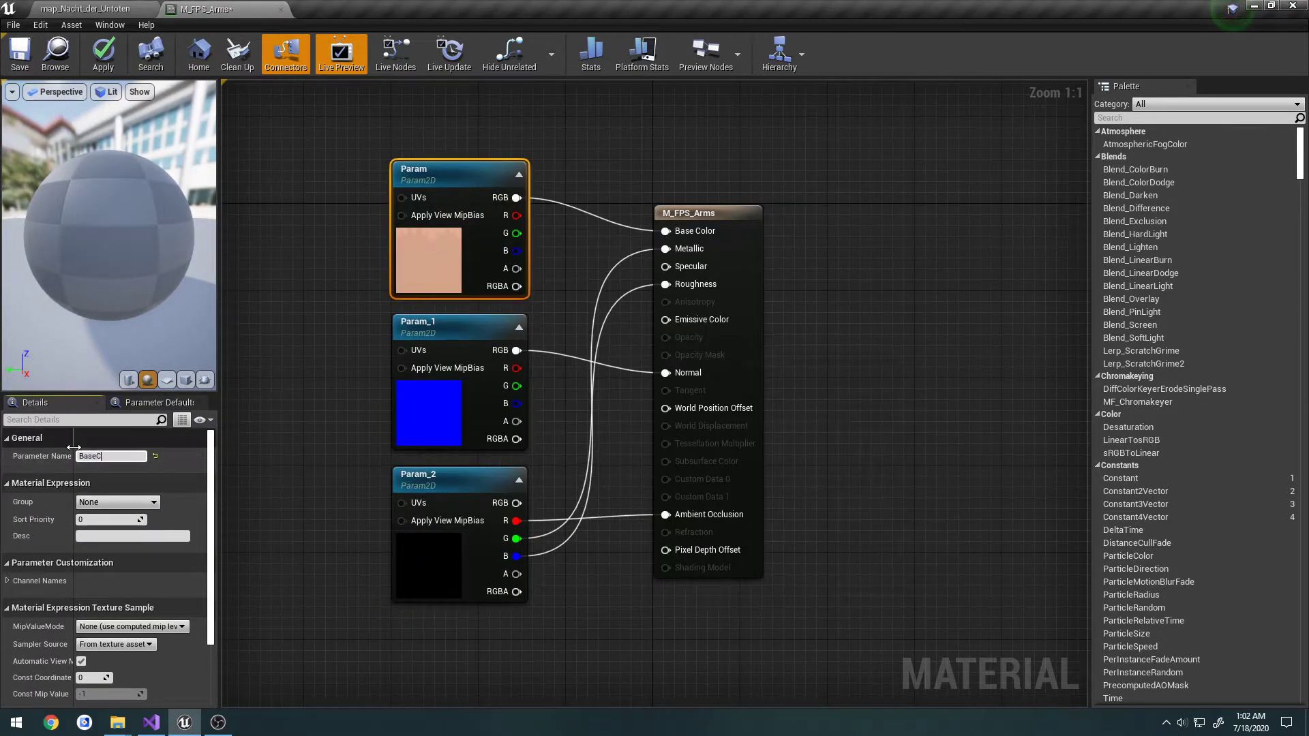
pyautogui.write('olor')
pyautogui.press('Return')
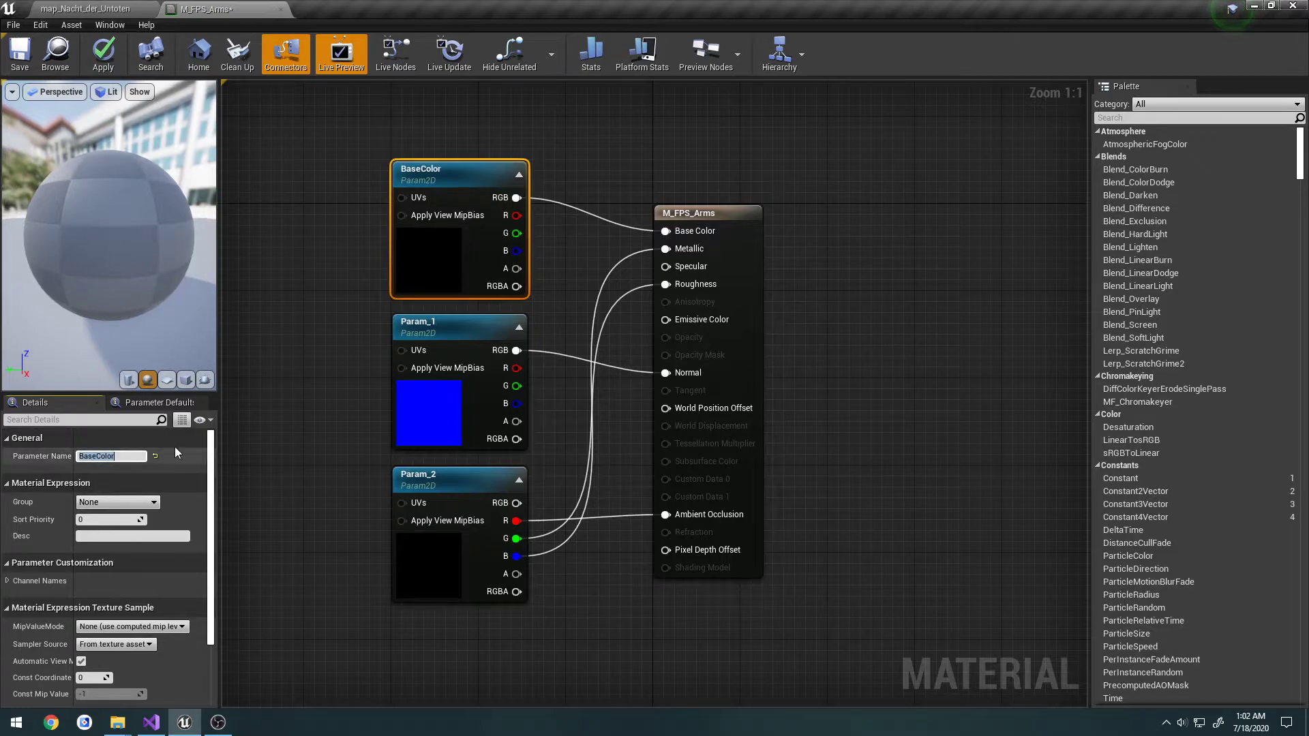
# Step: Name the normal texture parameter Normal and the occlusion-roughness-metallic texture parameter OcclRoughMetal
pyautogui.click(432, 406)
pyautogui.write('N')
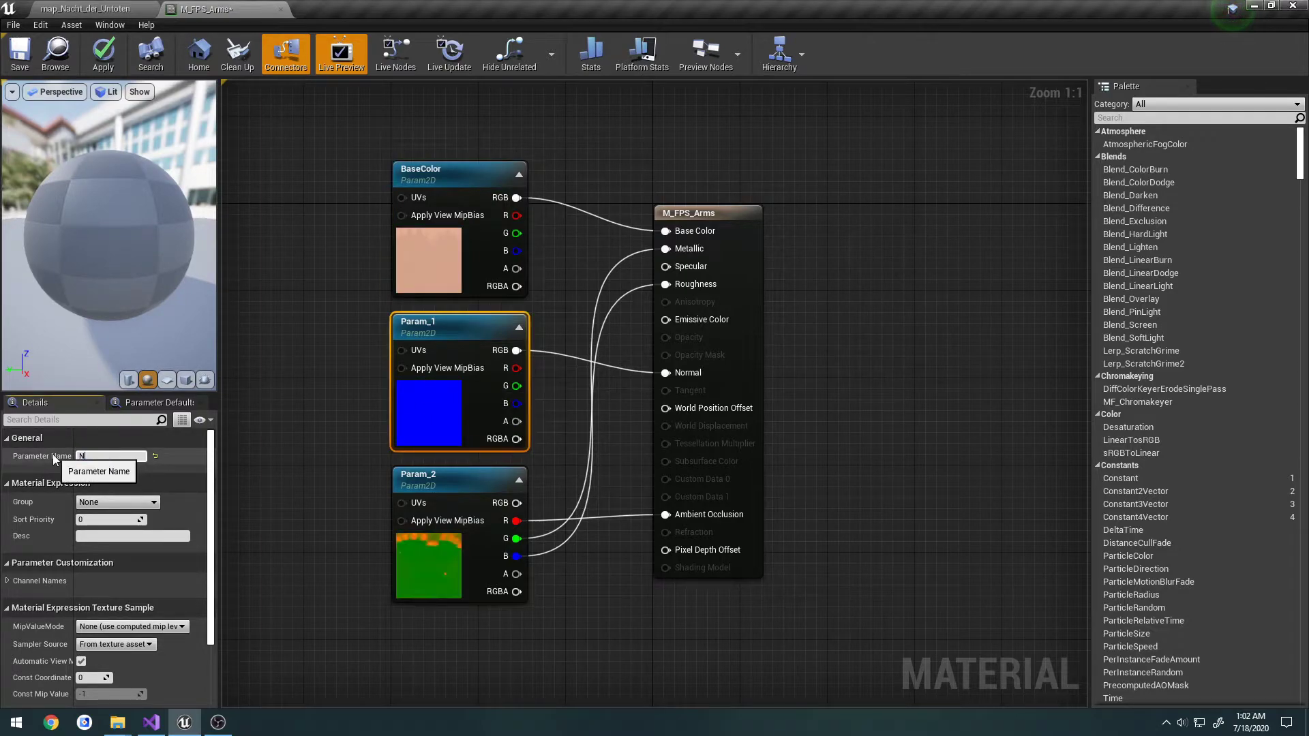
pyautogui.write('ormal')
pyautogui.press('Return')
pyautogui.click(430, 571)
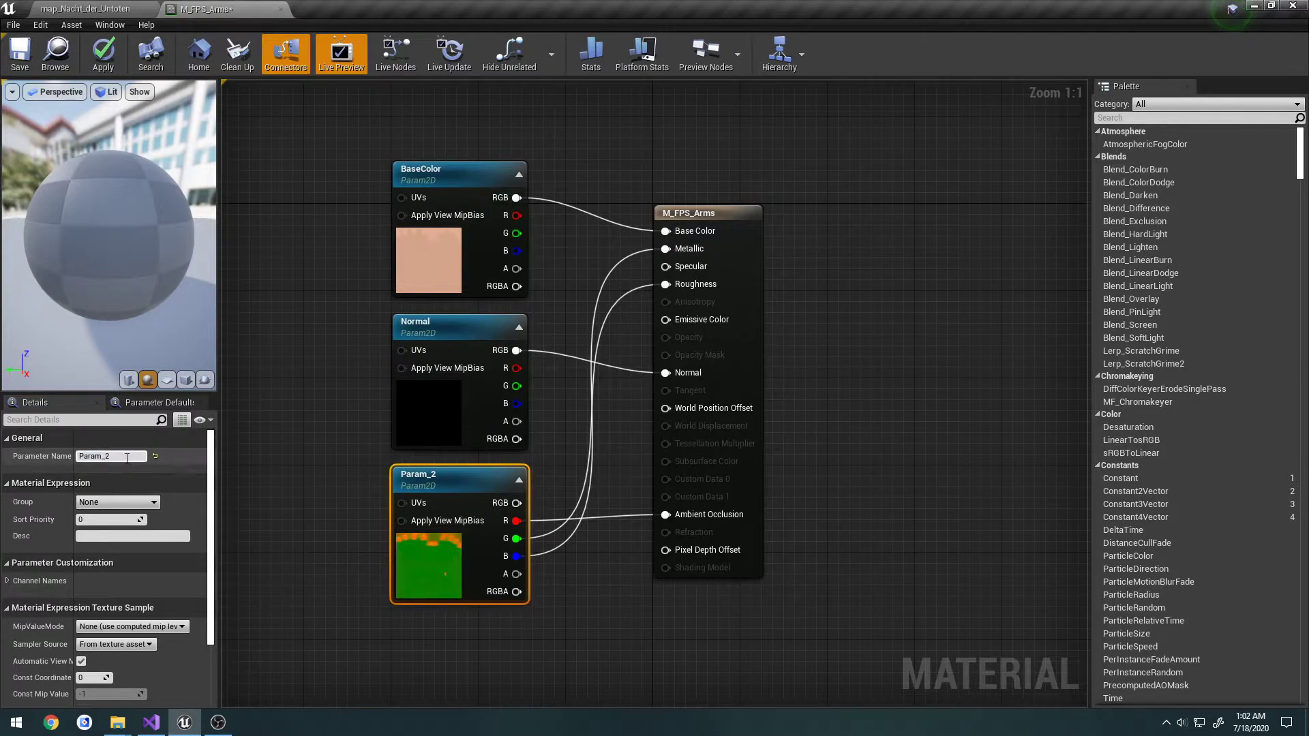
pyautogui.write('Occl')
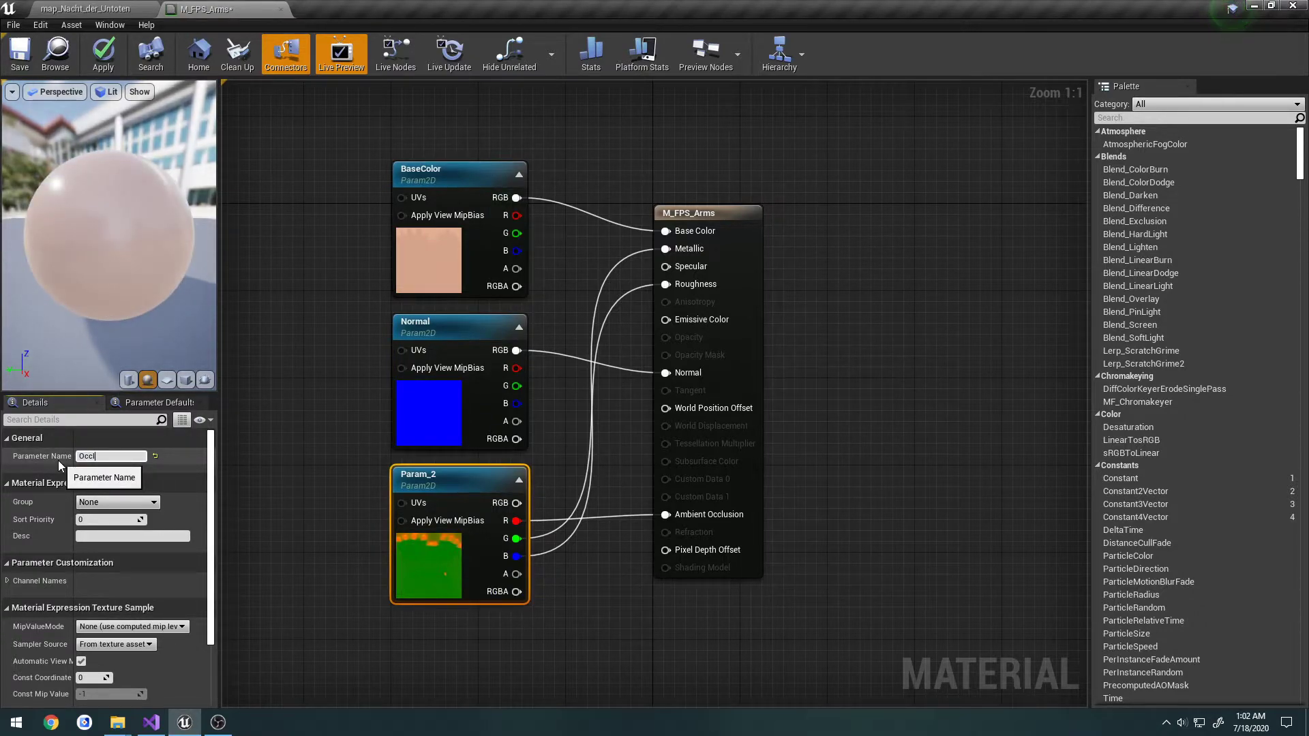
pyautogui.write('RoughMetal')
pyautogui.press('Return')
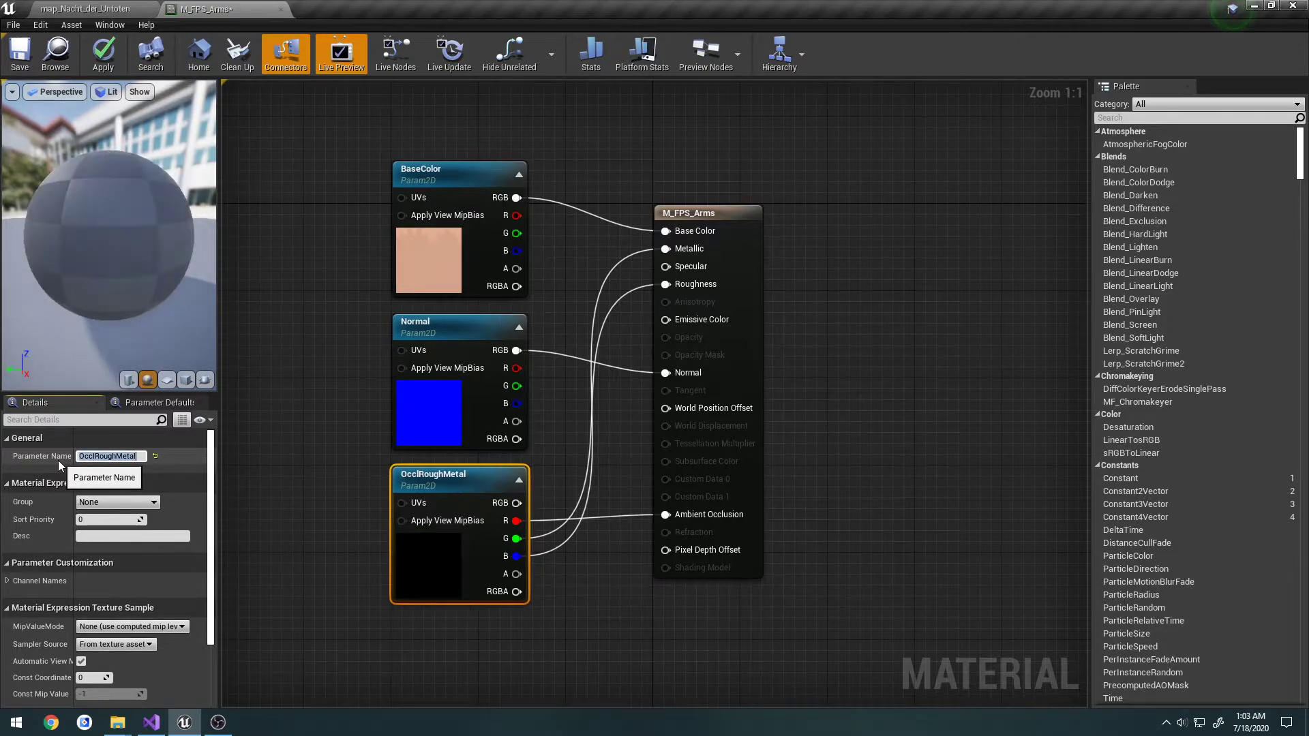
# Step: Save the M_FPS_Arms material with its named texture parameters and close it
pyautogui.click(100, 457)
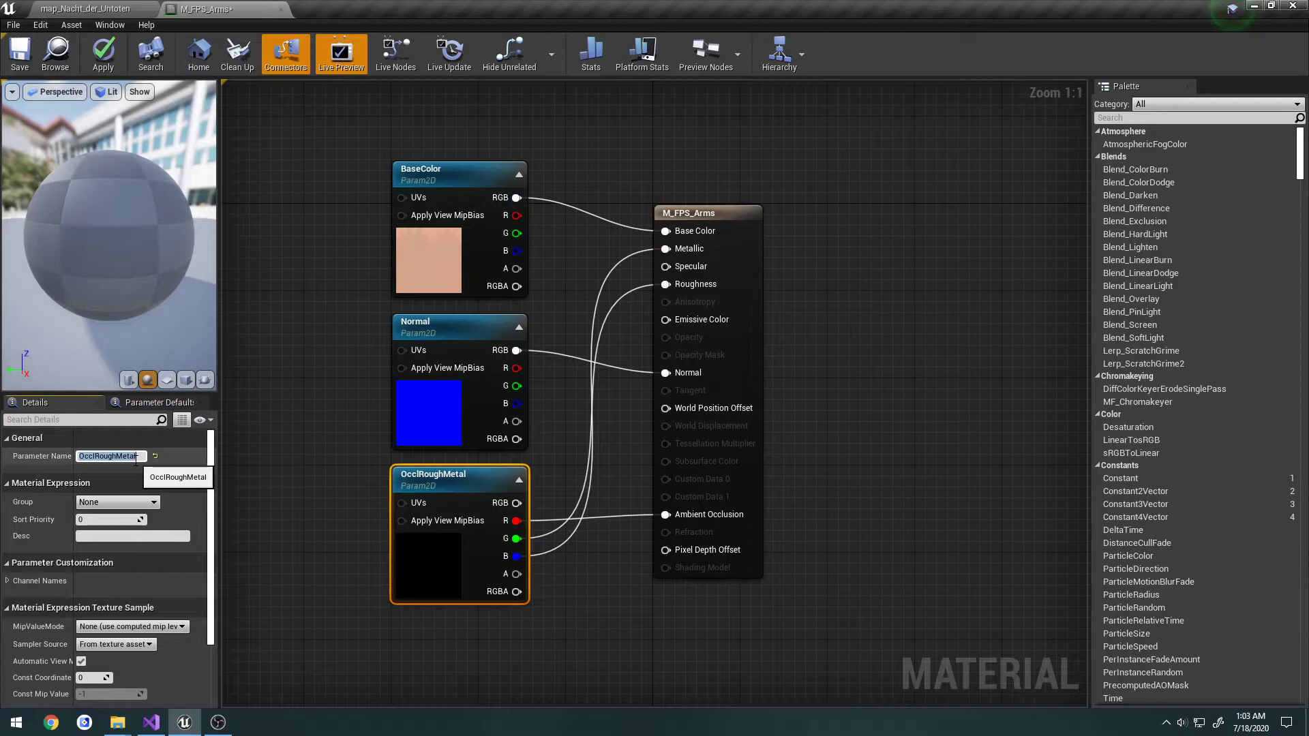
pyautogui.click(305, 421)
pyautogui.click(17, 52)
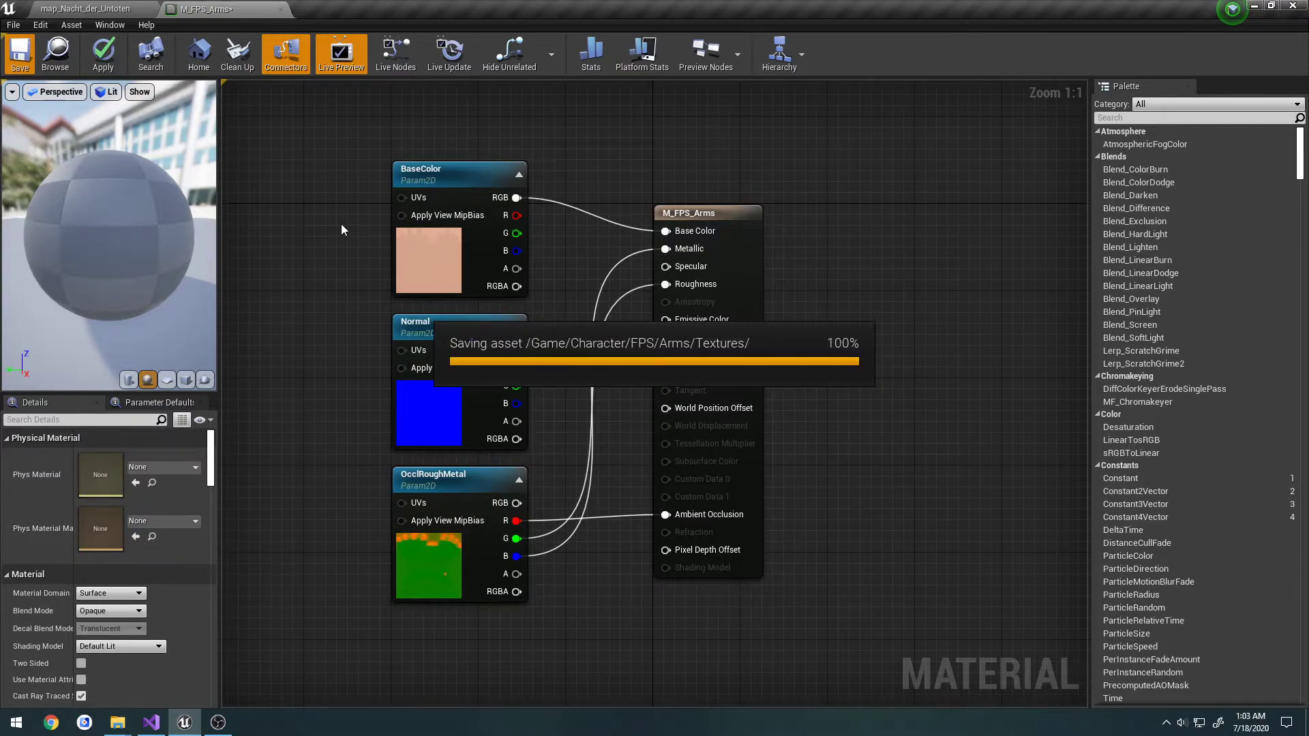
pyautogui.click(280, 9)
# Step: Create a material instance from M_FPS_Arms and name it MI_FPS_Arms
pyautogui.click(608, 633)
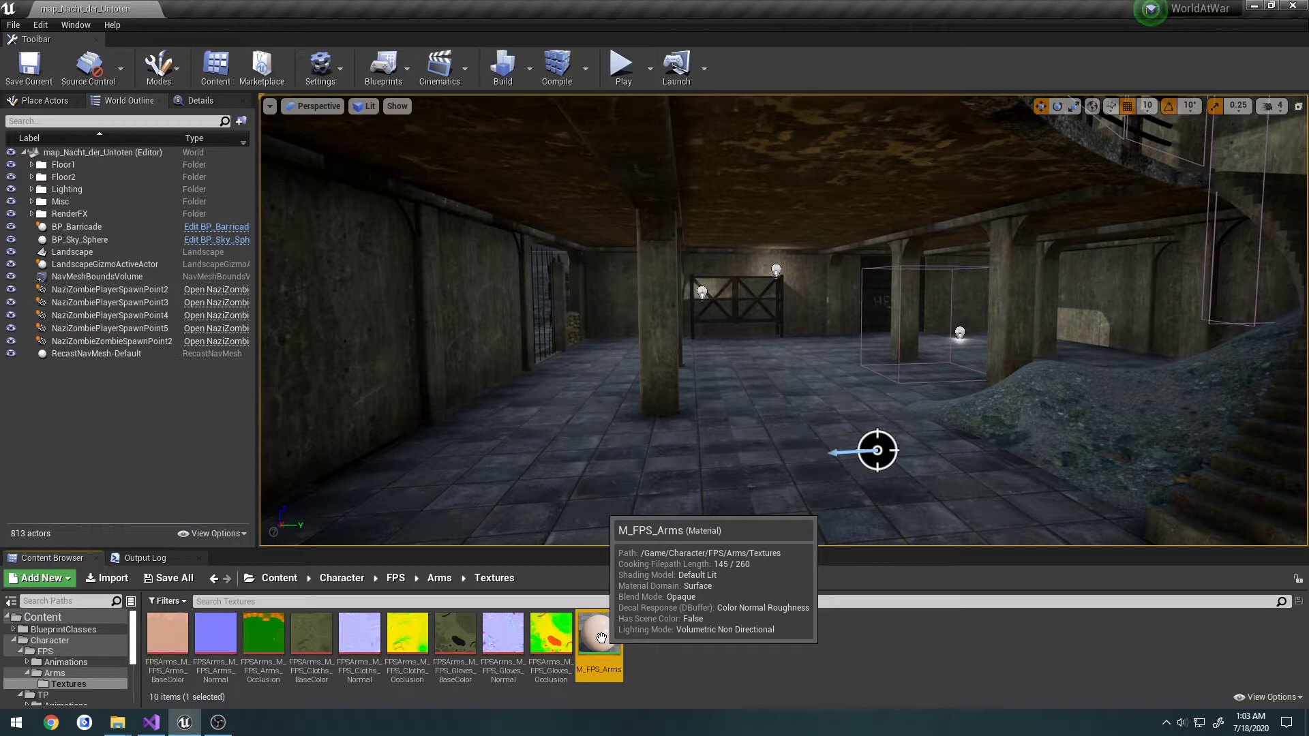
pyautogui.rightClick(608, 633)
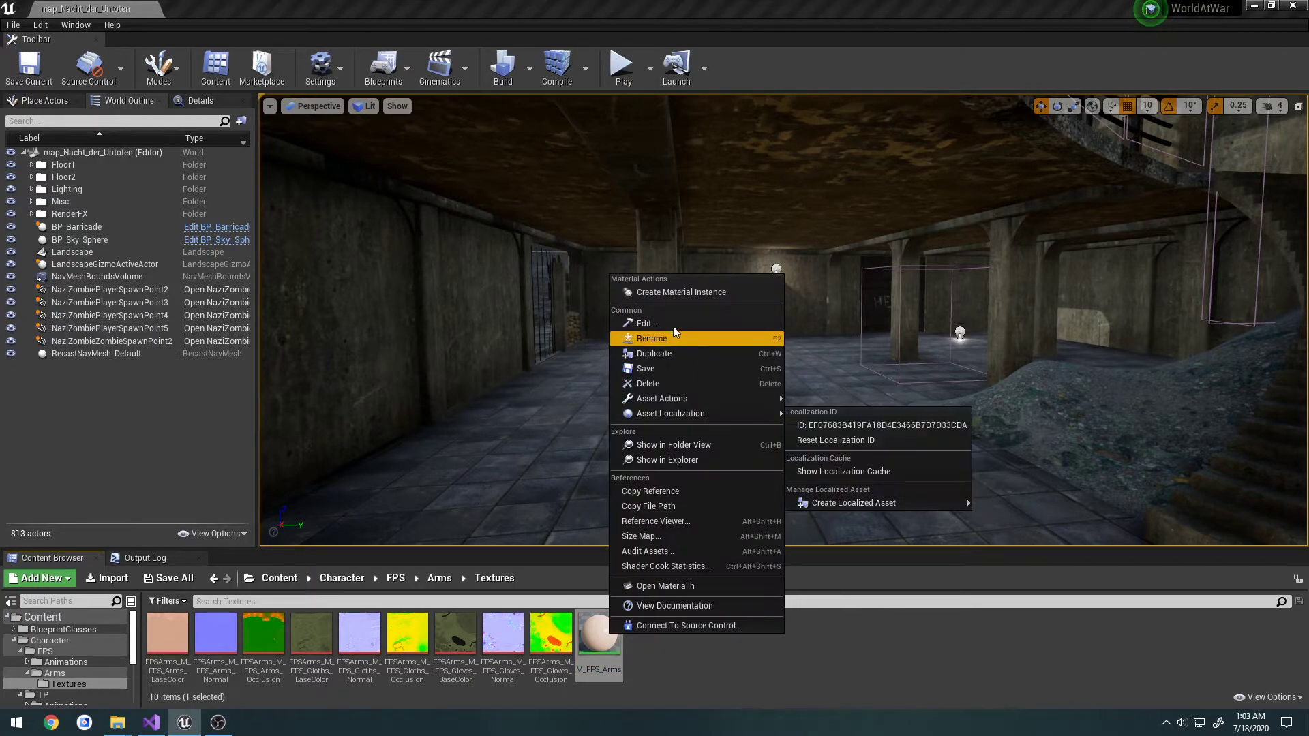
pyautogui.click(671, 289)
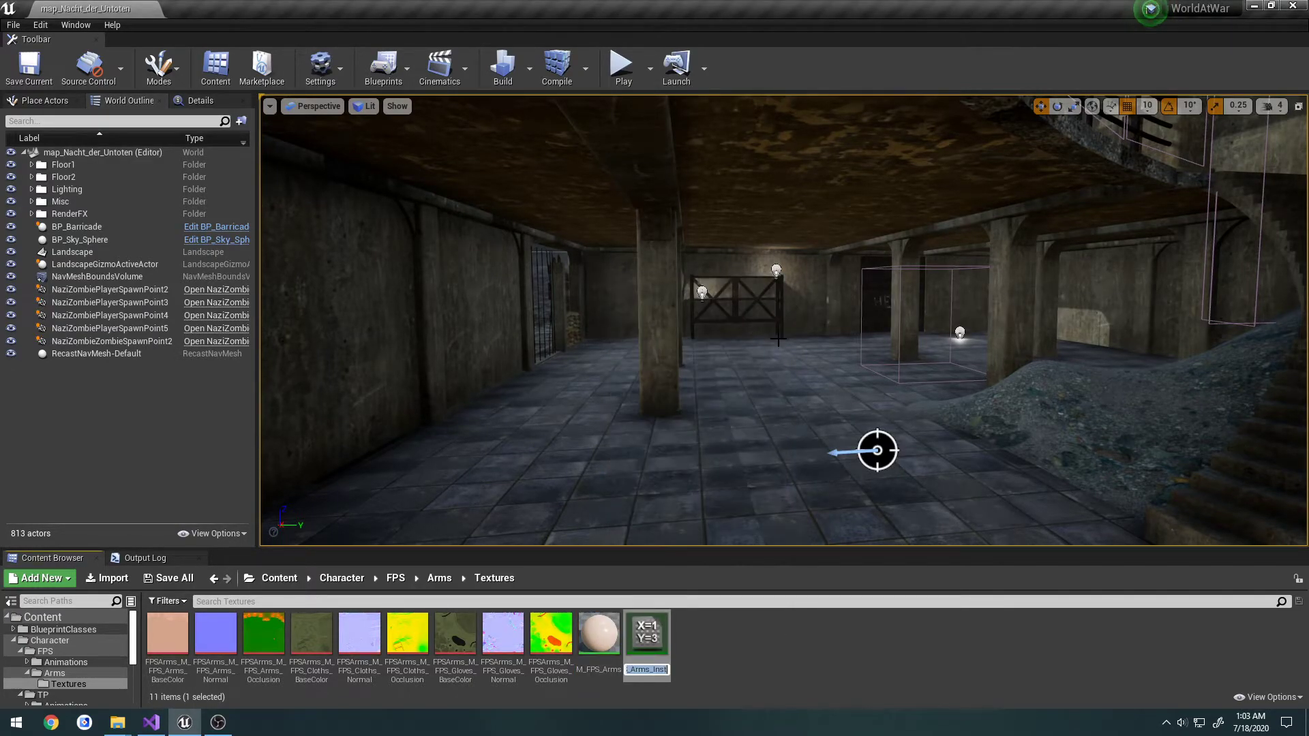
pyautogui.press('Home')
pyautogui.press('Return')
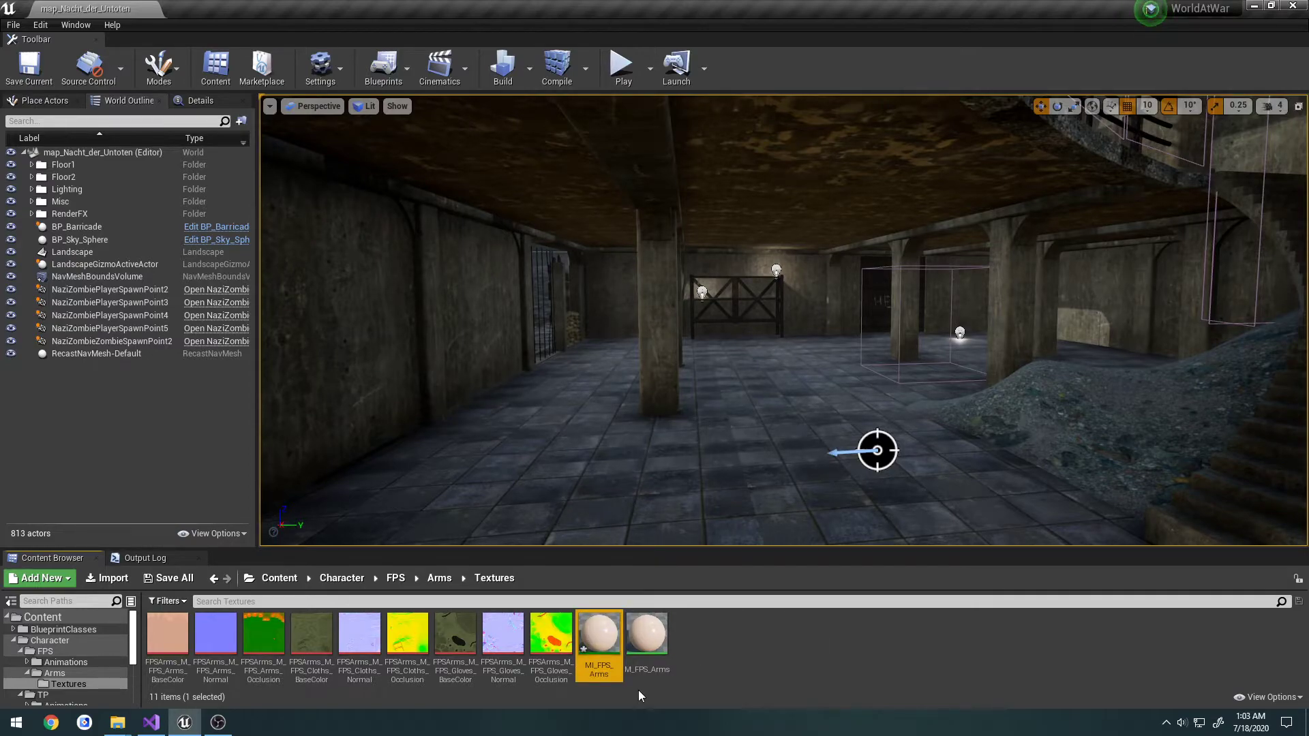
# Step: Duplicate the MI_FPS_Arms material instance and name the copy MI_FPS_Gloves
pyautogui.hotkey('ctrl', 'w')
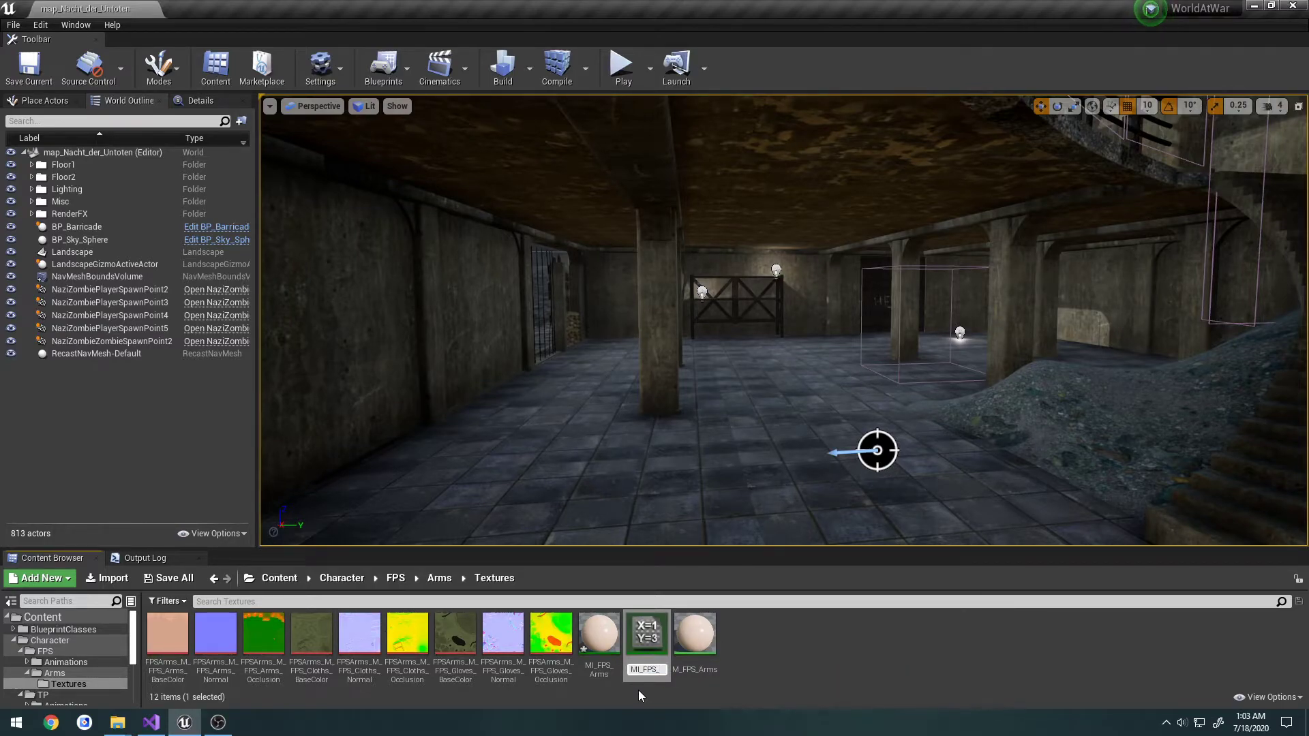
pyautogui.write('MI_FPS_Gloves')
pyautogui.press('Return')
# Step: Duplicate the MI_FPS_Gloves material instance and name the copy MI_FPS_Shirt
pyautogui.hotkey('ctrl', 'w')
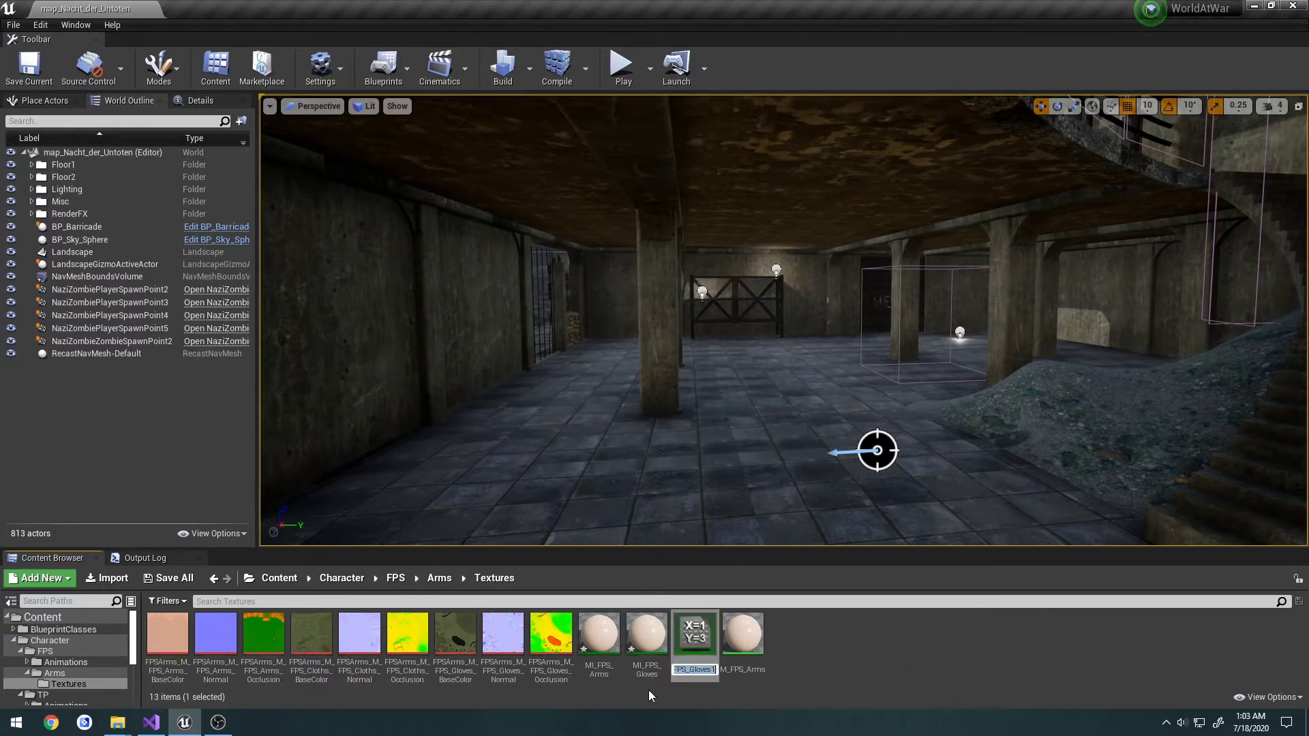
pyautogui.click(697, 669)
pyautogui.hotkey('shift', 'Home')
pyautogui.write('MI_FPS_')
pyautogui.write('Shirt')
pyautogui.press('Return')
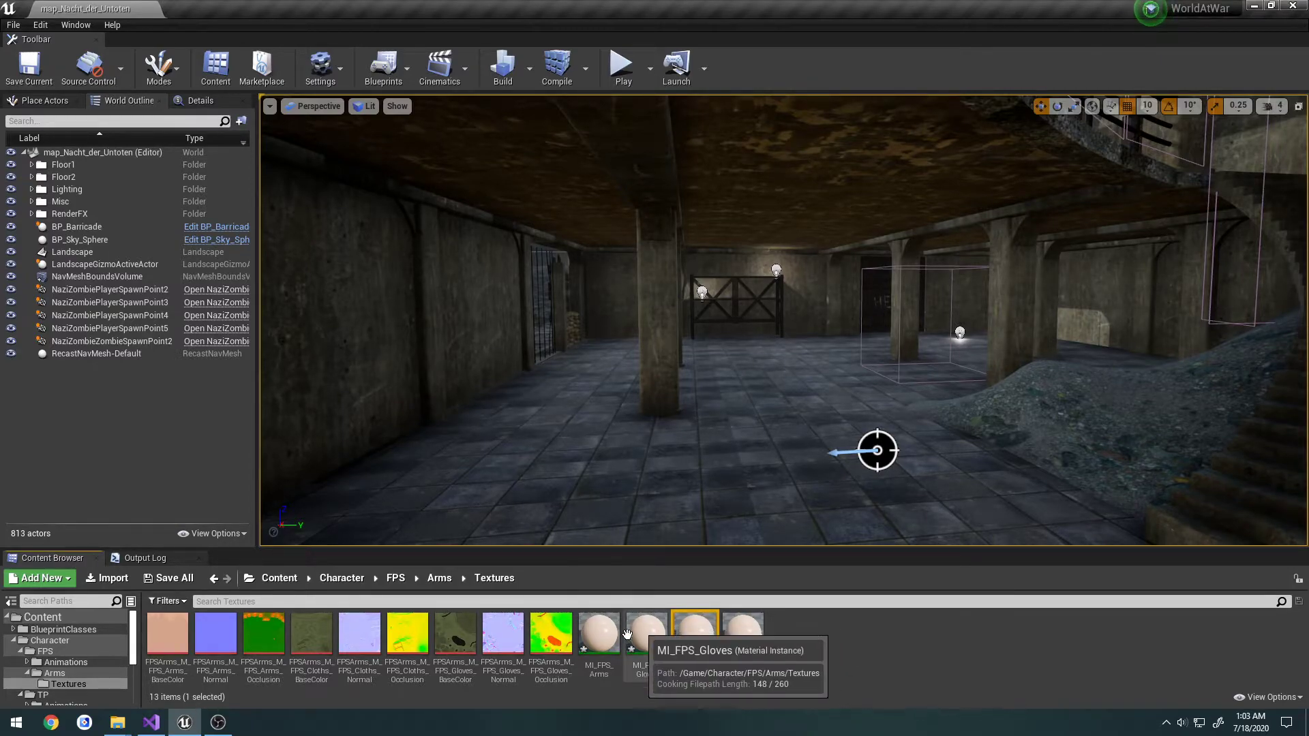
# Step: Open MI_FPS_Gloves, enable its BaseColor, Normal and OcclRoughMetal overrides, and dock its editor beside the level
pyautogui.doubleClick(655, 635)
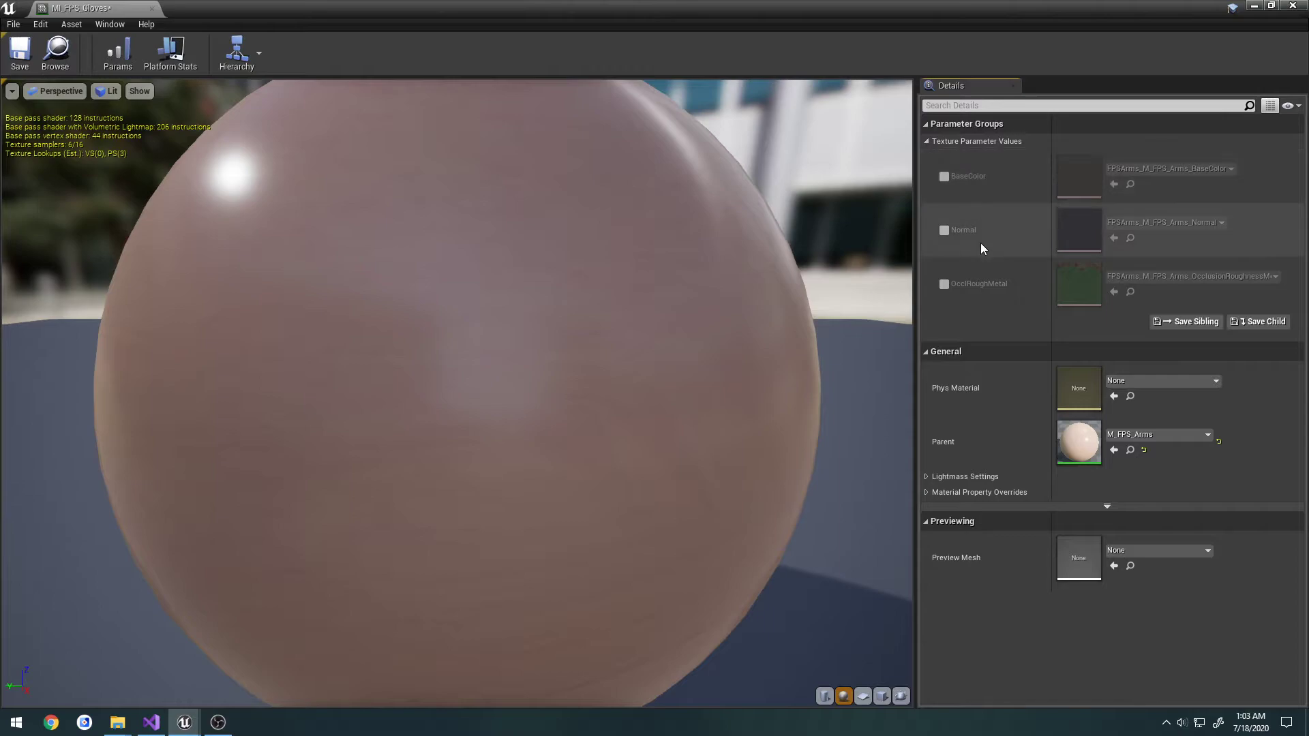
pyautogui.click(943, 176)
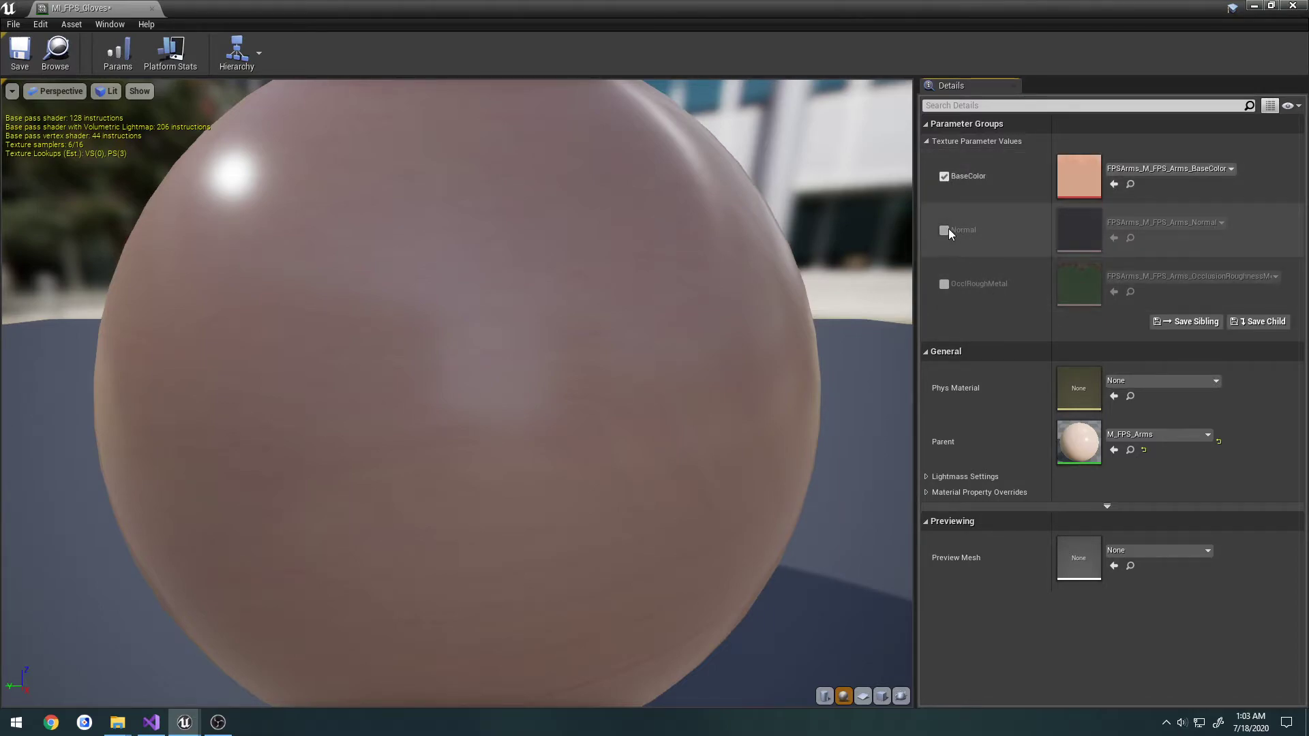
pyautogui.click(944, 230)
pyautogui.click(944, 283)
pyautogui.moveTo(124, 7); pyautogui.dragTo(225, 9)
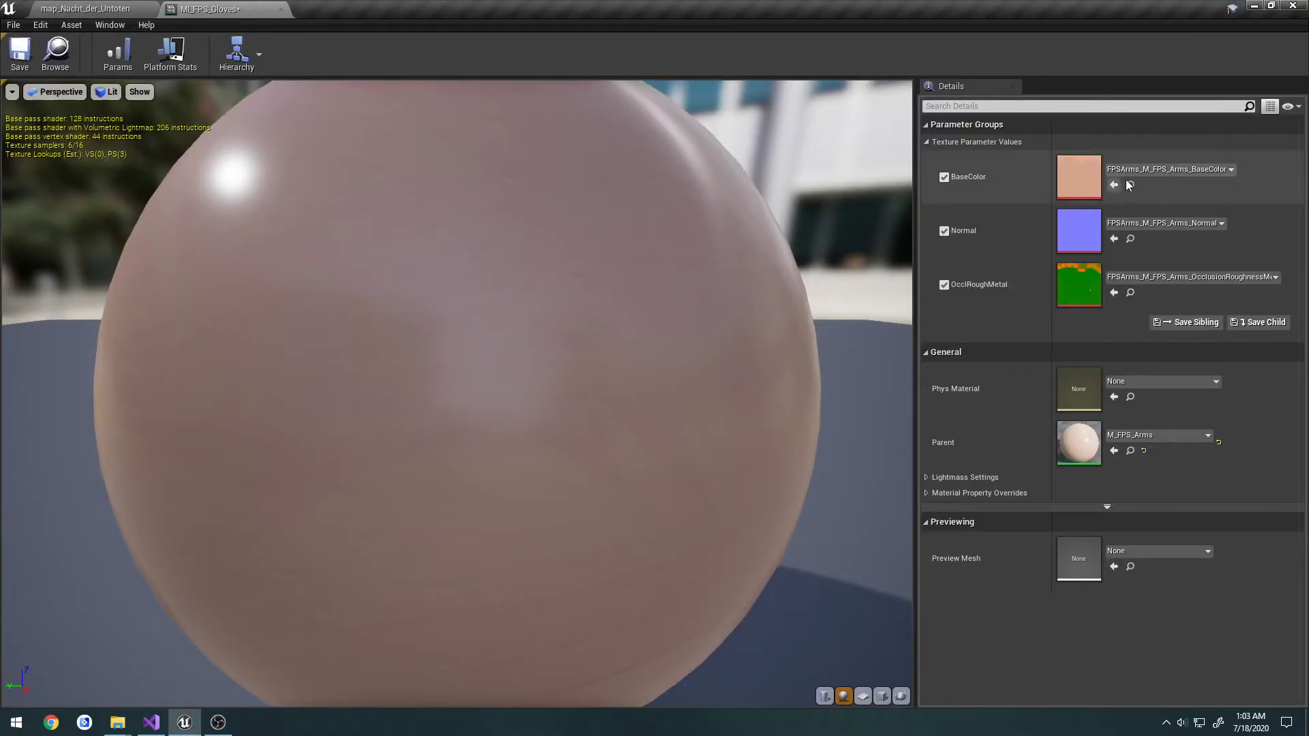
# Step: Rename the MI_FPS_Shirt material instance as MI_FPS_Cloths
pyautogui.click(85, 8)
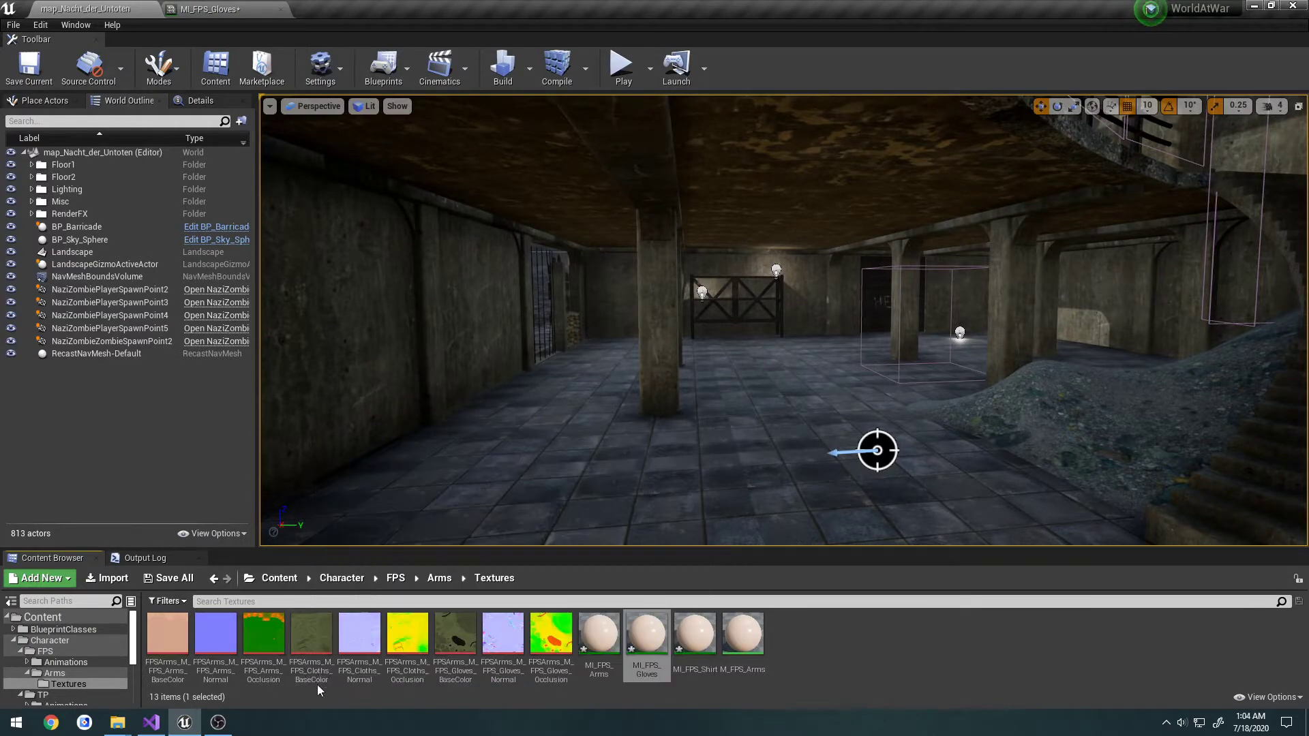
pyautogui.click(713, 661)
pyautogui.press('F2')
pyautogui.write('MI_FPS_Cloths')
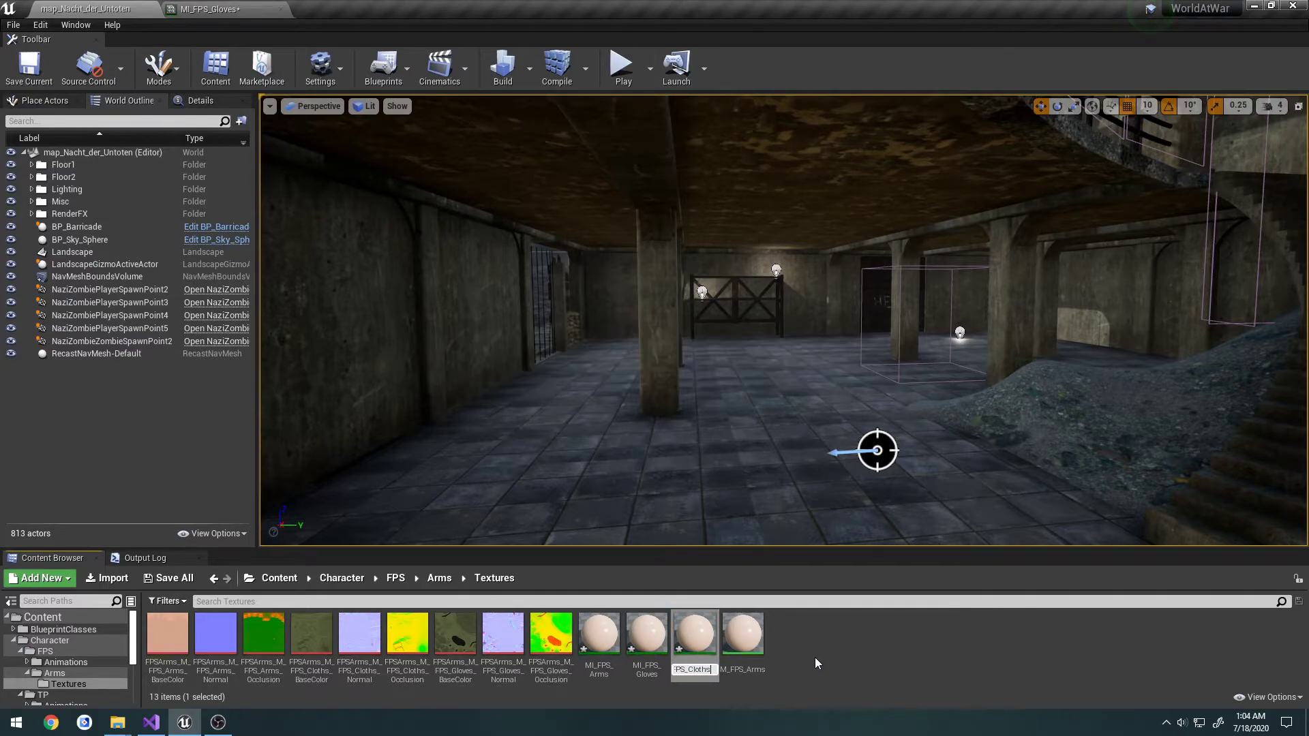
pyautogui.press('Return')
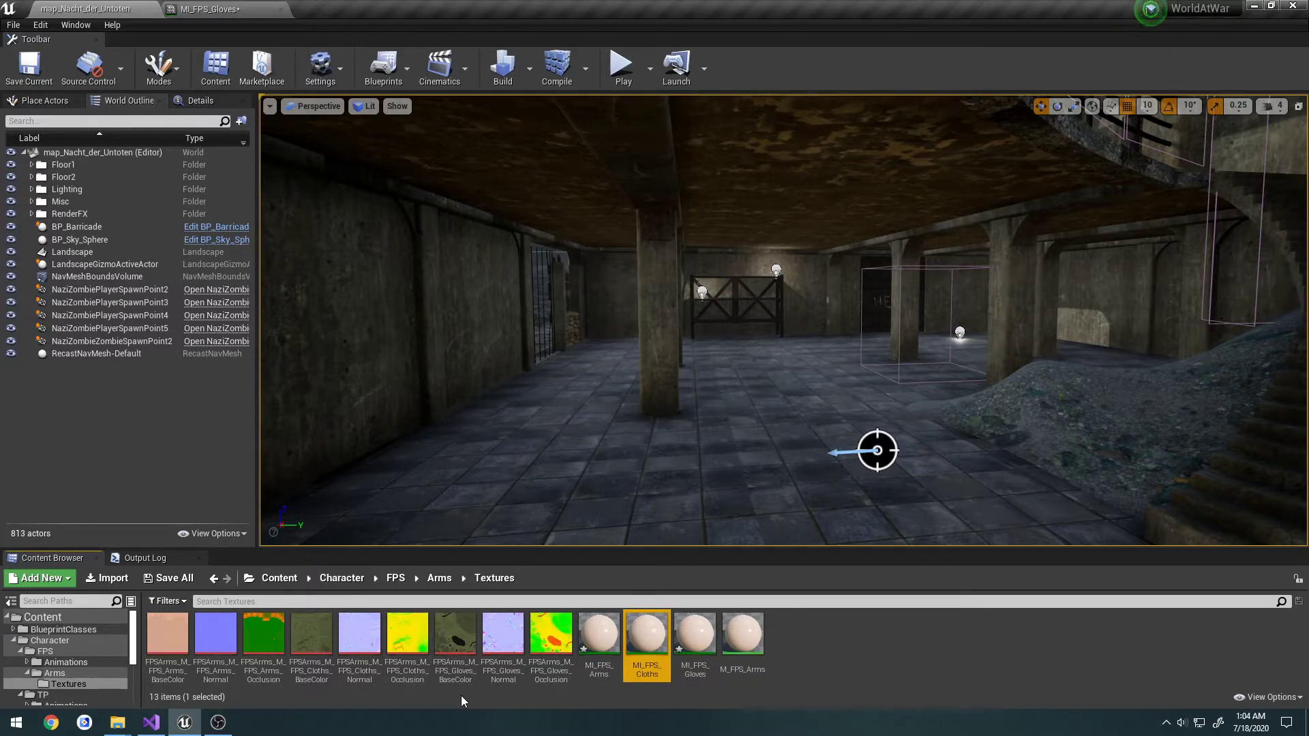
# Step: In MI_FPS_Gloves, set BaseColor to FPSArms_M_FPS_Gloves_BaseColor and Normal to FPSArms_M_FPS_Gloves_Normal
pyautogui.click(455, 644)
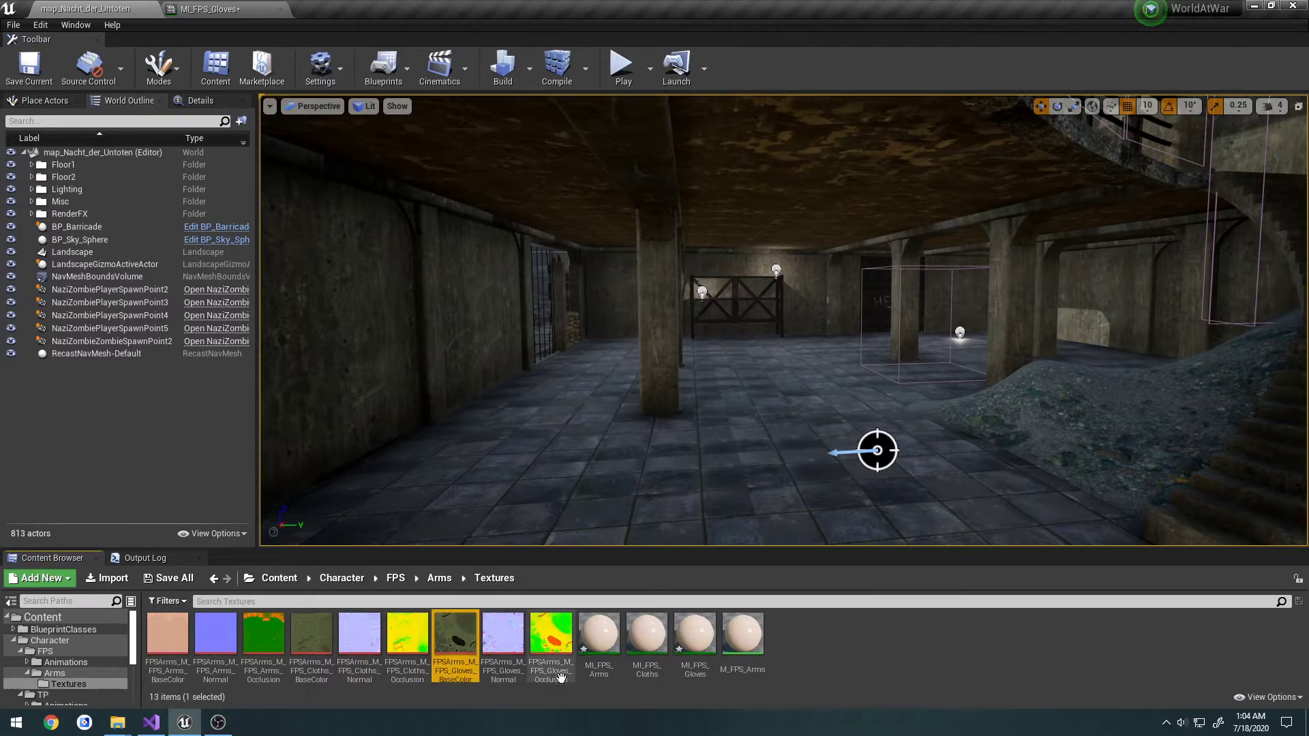
pyautogui.click(219, 8)
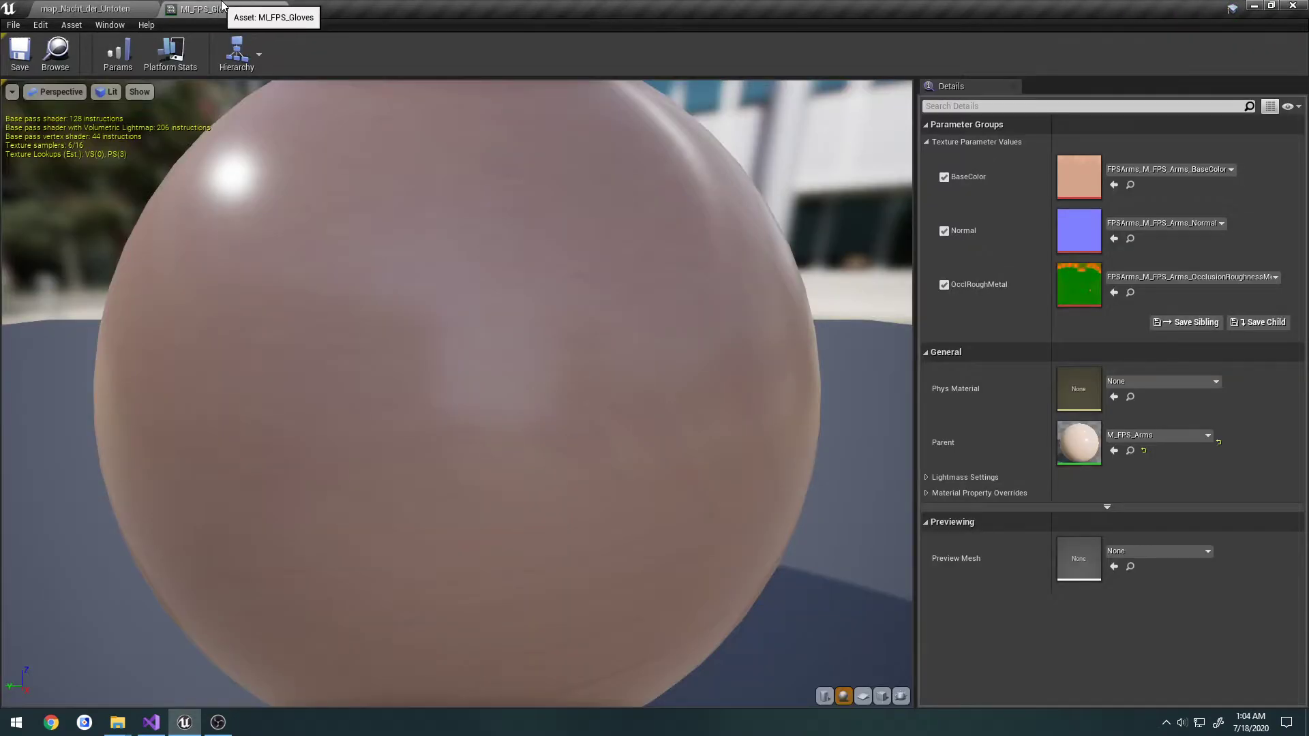
pyautogui.click(1143, 170)
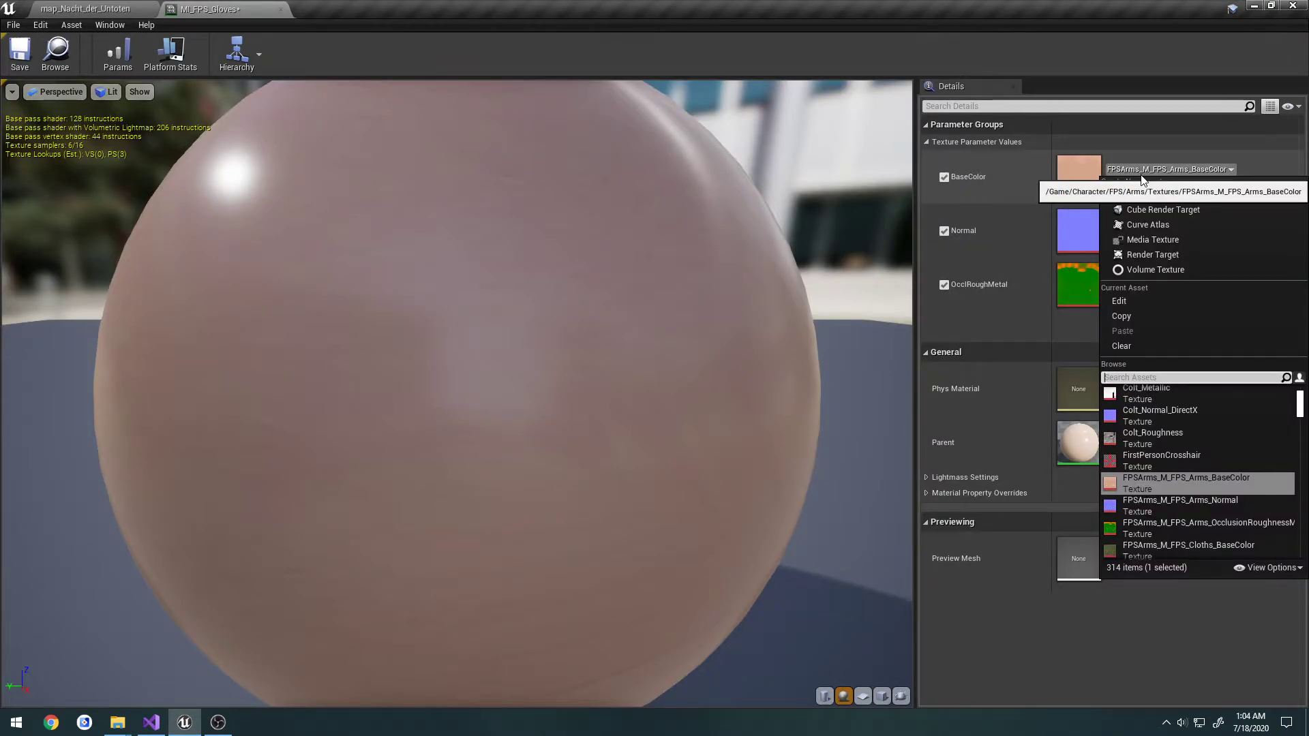
pyautogui.write('gloves')
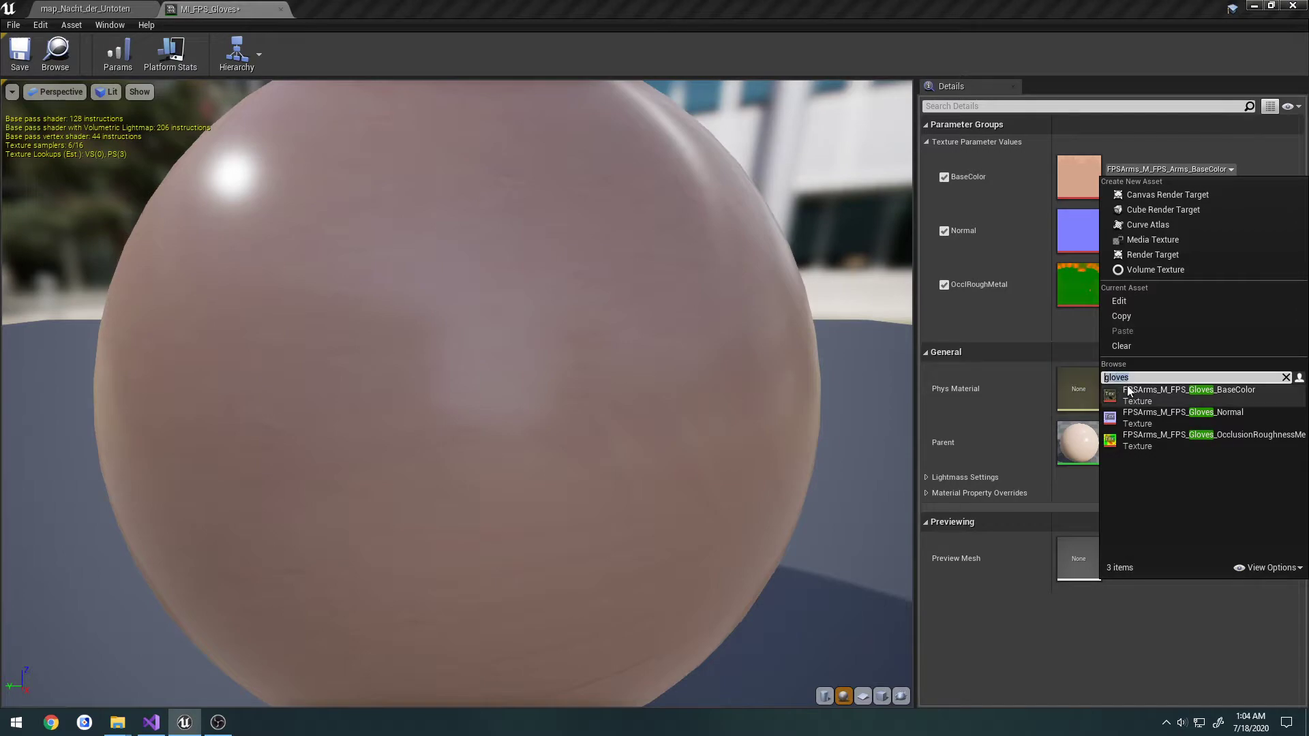
pyautogui.click(1189, 390)
pyautogui.click(1167, 224)
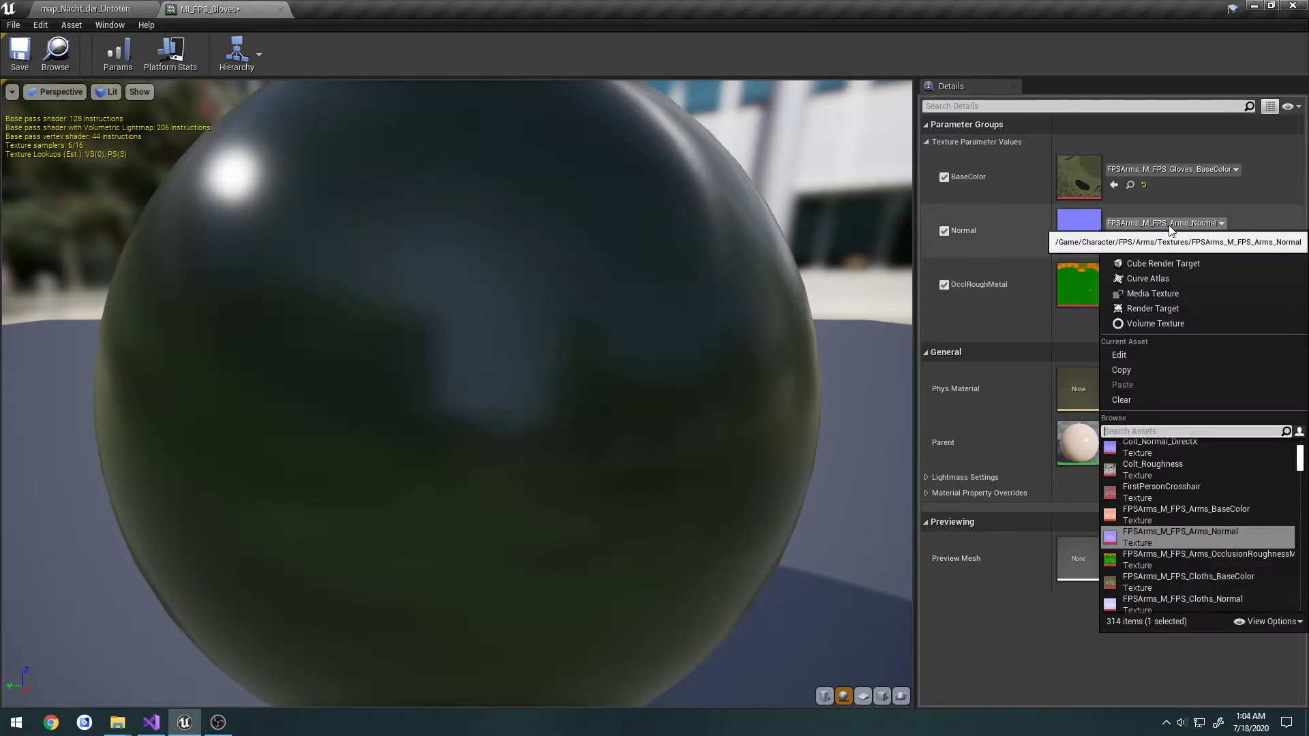
pyautogui.write('gloves')
pyautogui.click(1180, 471)
# Step: Set OcclRoughMetal in MI_FPS_Gloves to the gloves occlusion-roughness-metallic texture, then save and close the instance
pyautogui.click(1159, 278)
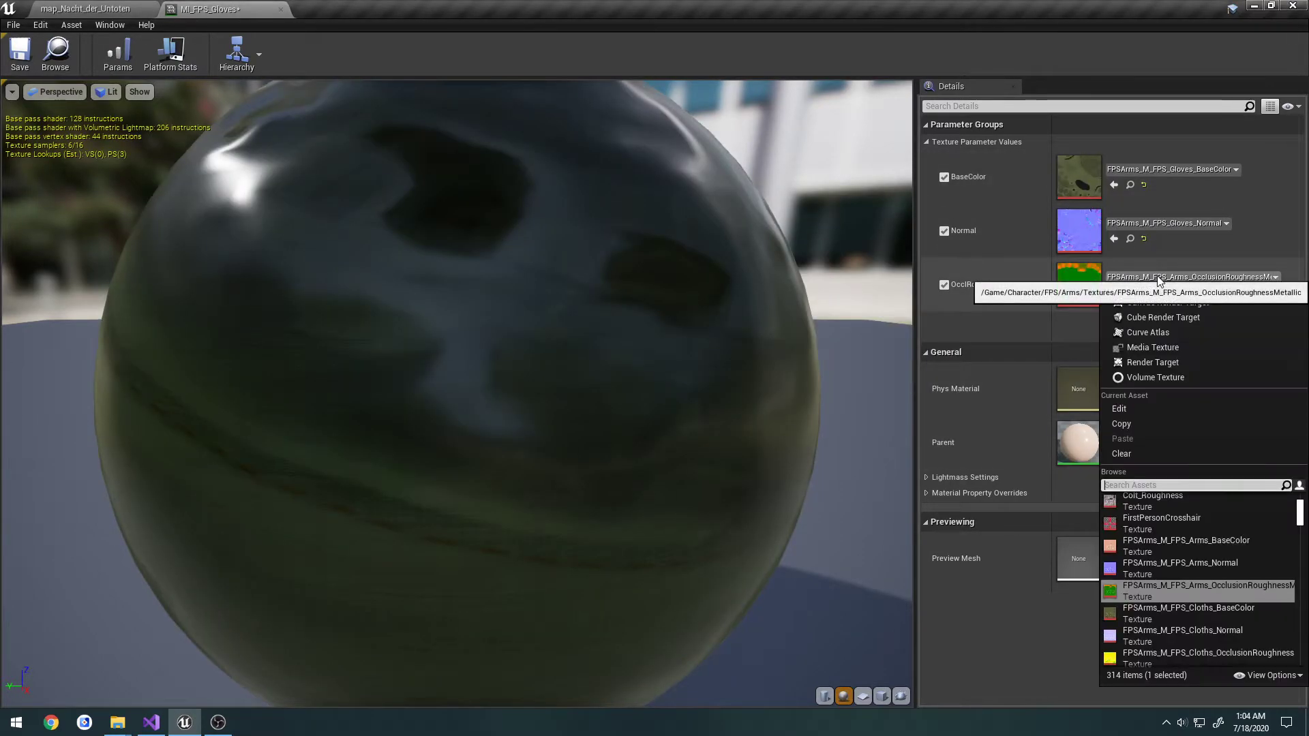
pyautogui.write('gloves')
pyautogui.click(1200, 547)
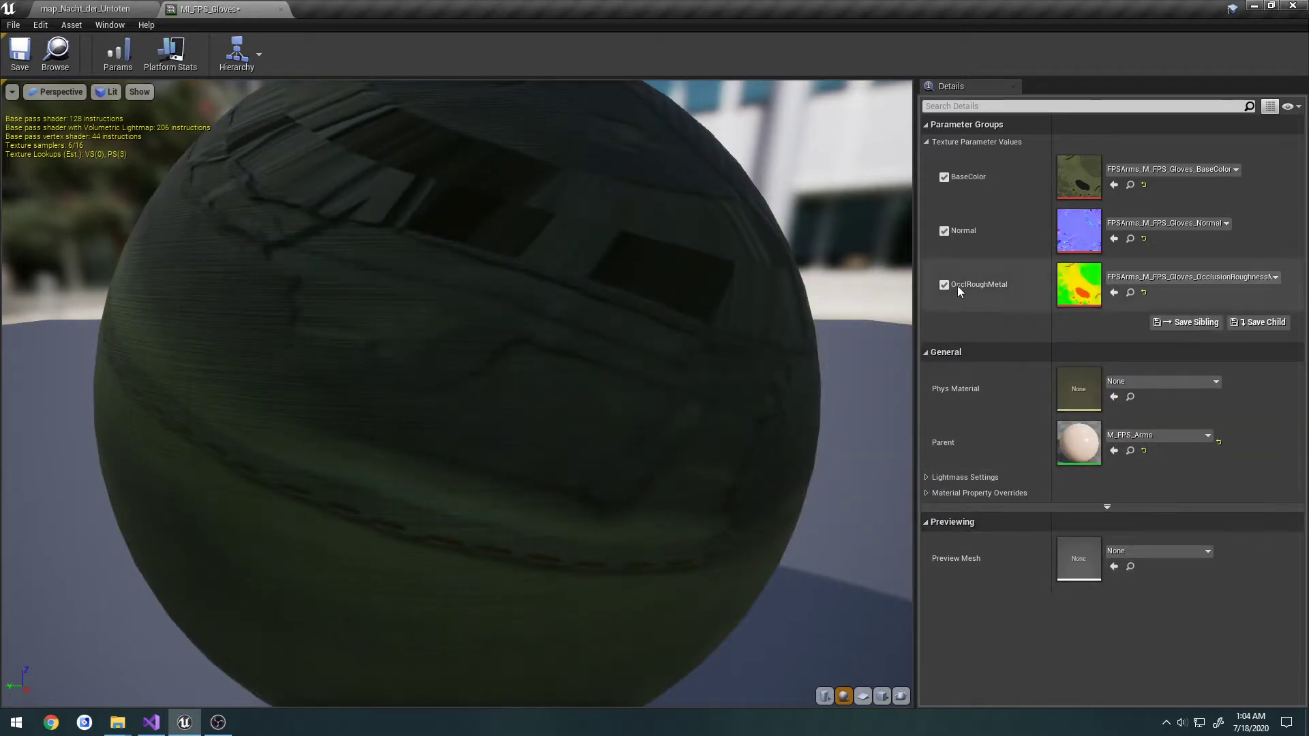
pyautogui.click(19, 55)
pyautogui.click(280, 9)
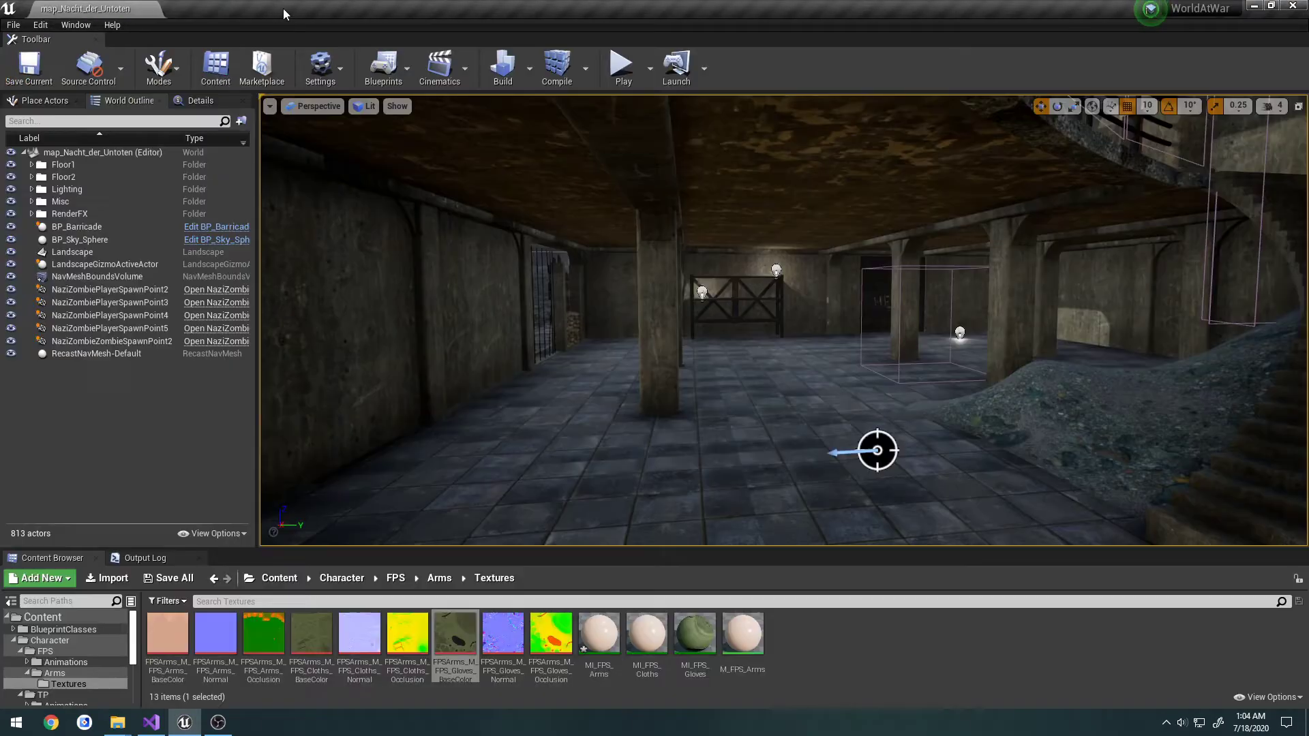
# Step: Open MI_FPS_Cloths and enable its BaseColor, Normal and OcclRoughMetal texture overrides
pyautogui.doubleClick(646, 643)
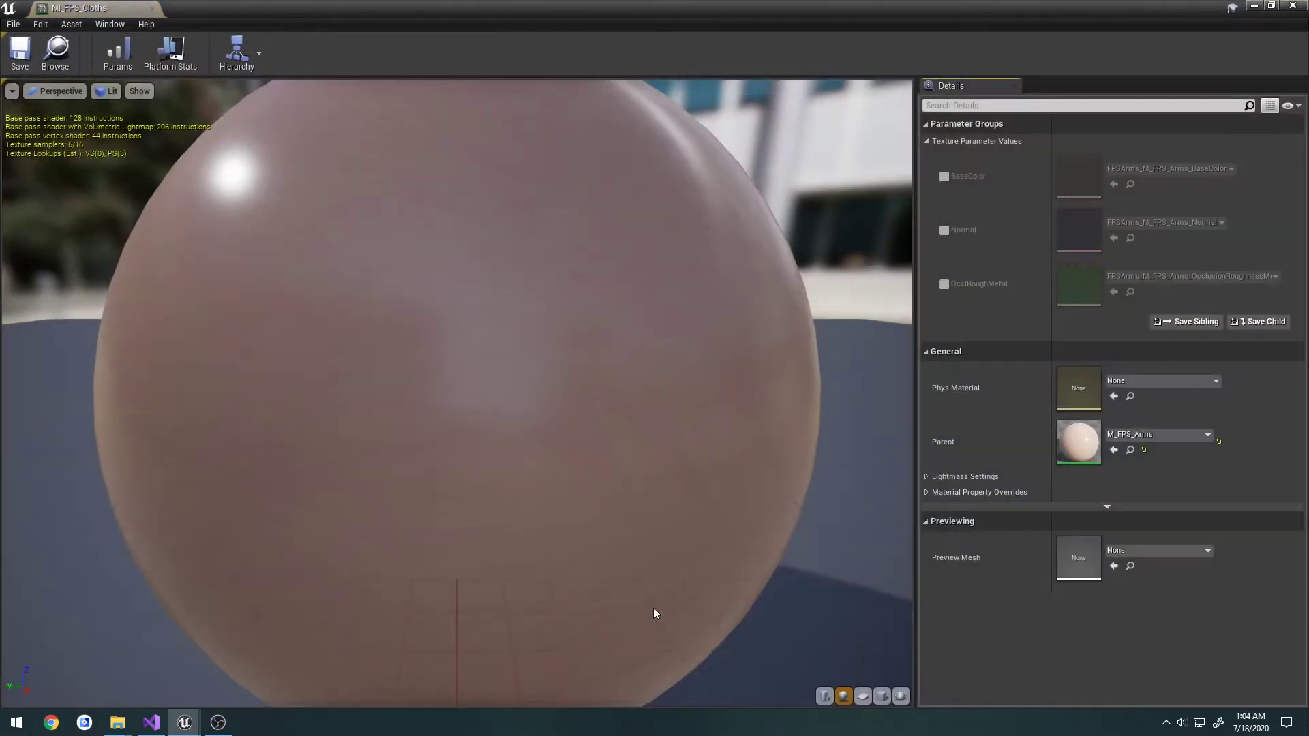
pyautogui.click(943, 176)
pyautogui.click(944, 230)
pyautogui.click(943, 284)
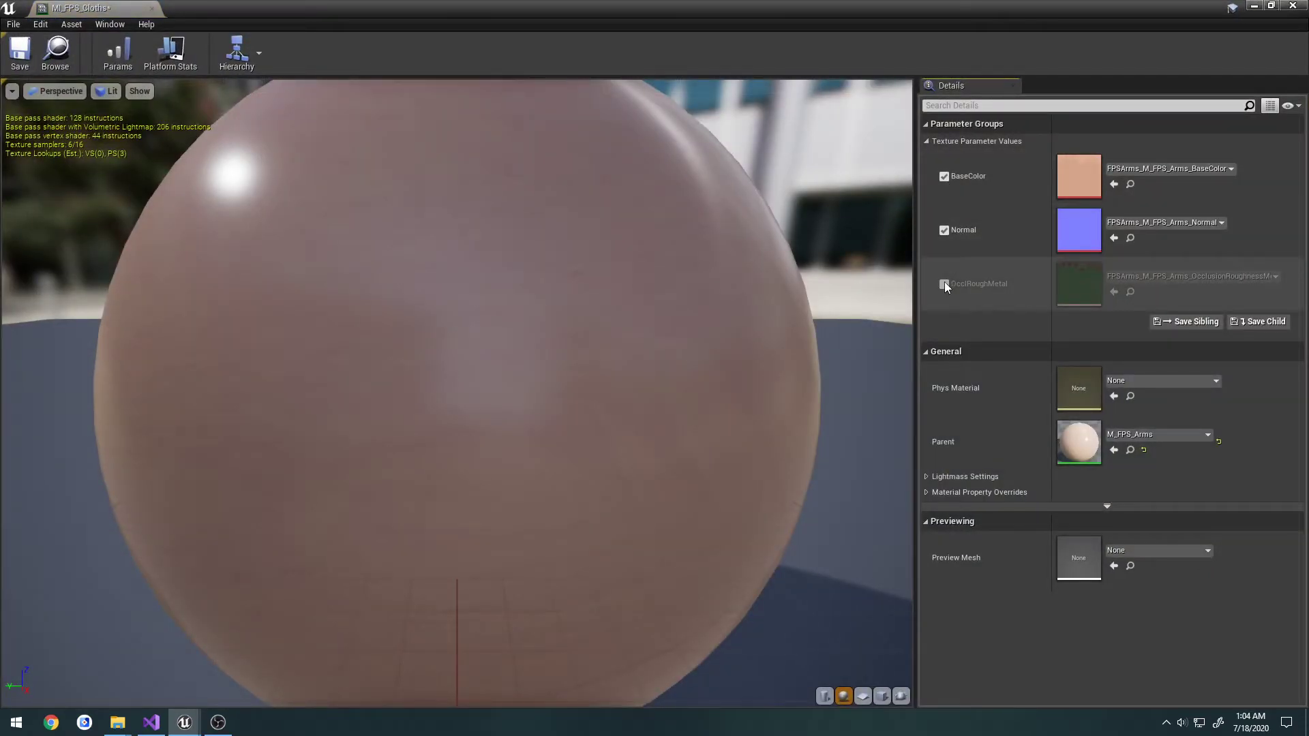
# Step: In MI_FPS_Cloths, set BaseColor to FPSArms_M_FPS_Cloths_BaseColor and Normal to FPSArms_M_FPS_Cloths_Normal
pyautogui.click(1139, 169)
pyautogui.write('cloths')
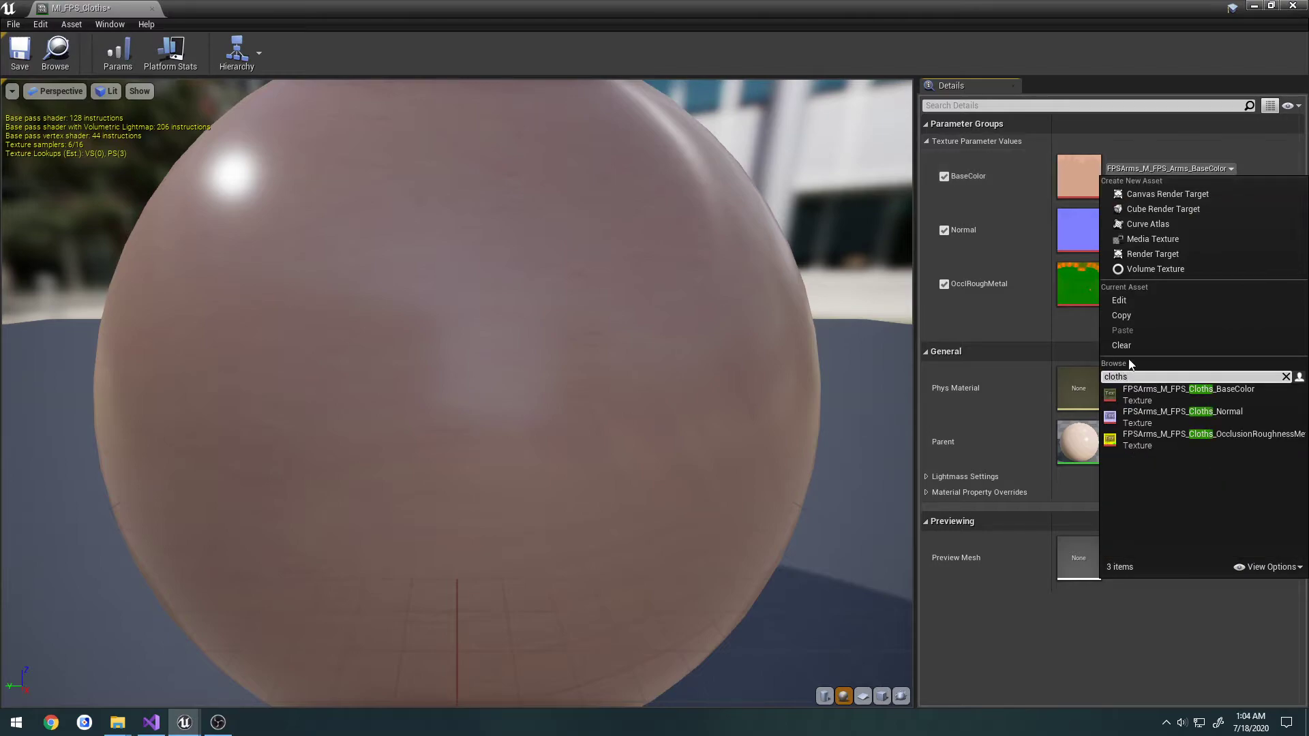
pyautogui.click(1197, 386)
pyautogui.click(1167, 223)
pyautogui.write('cloths')
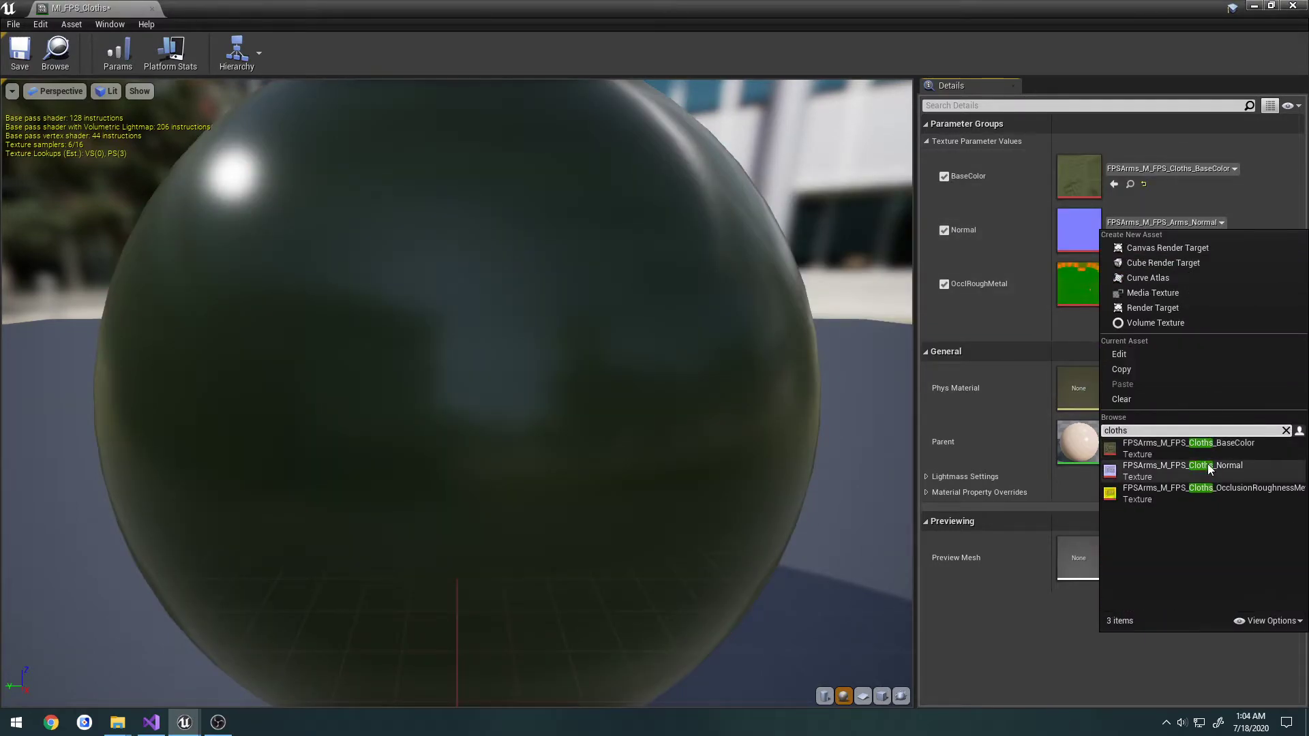
pyautogui.click(1208, 465)
# Step: Set OcclRoughMetal in MI_FPS_Cloths to the cloths occlusion-roughness-metallic texture, then save and close the instance
pyautogui.click(1172, 277)
pyautogui.write('cloths')
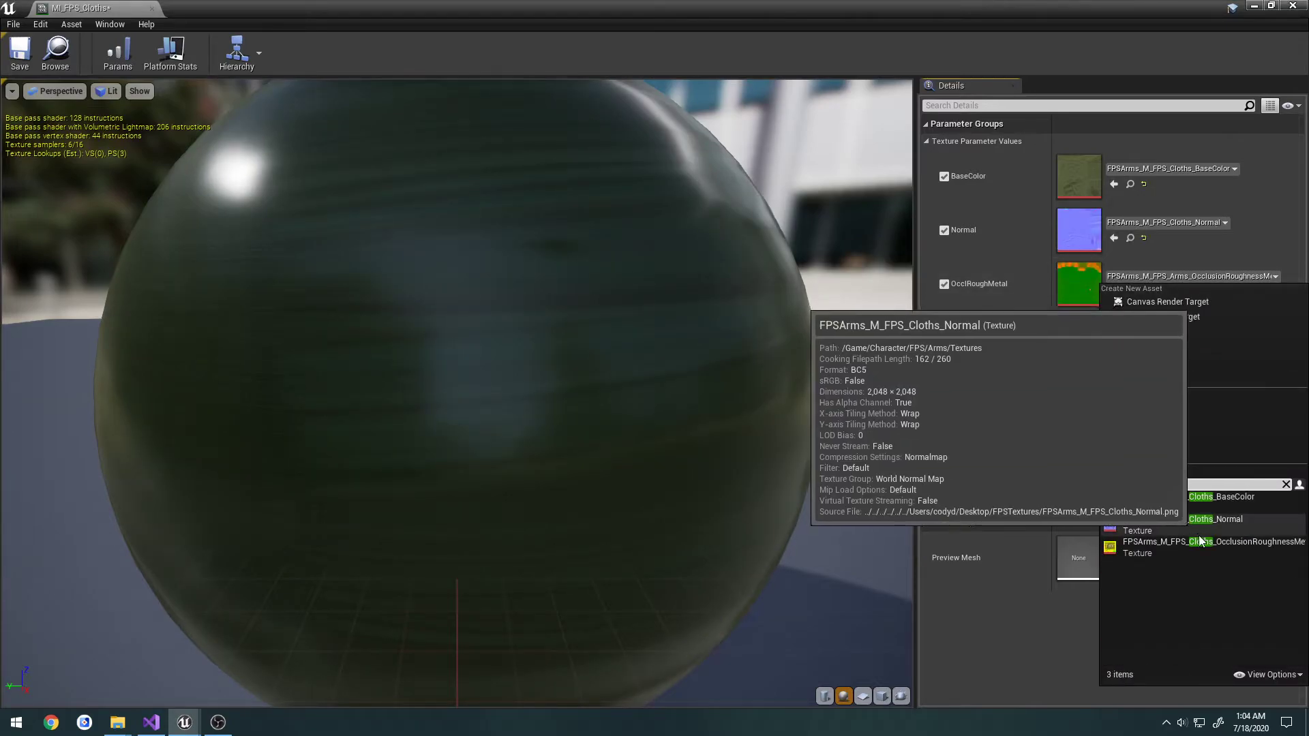
pyautogui.click(1199, 541)
pyautogui.click(20, 53)
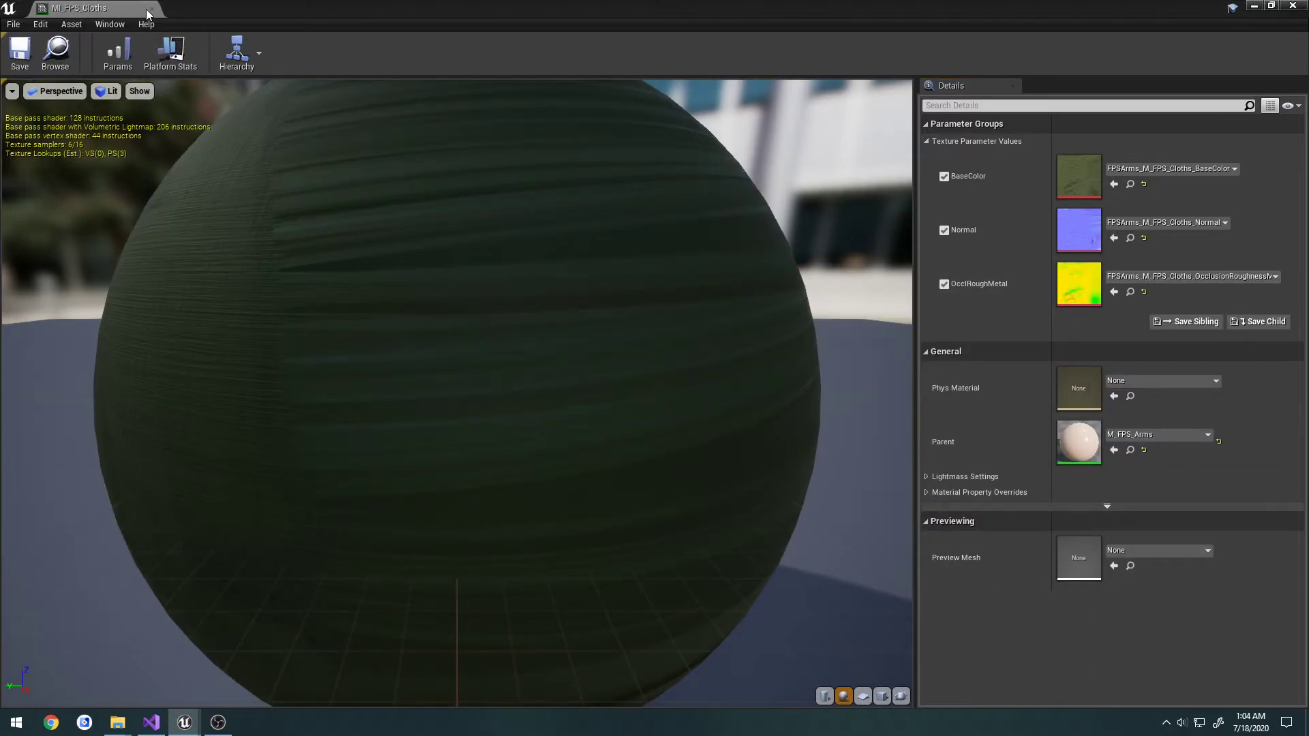
pyautogui.click(148, 10)
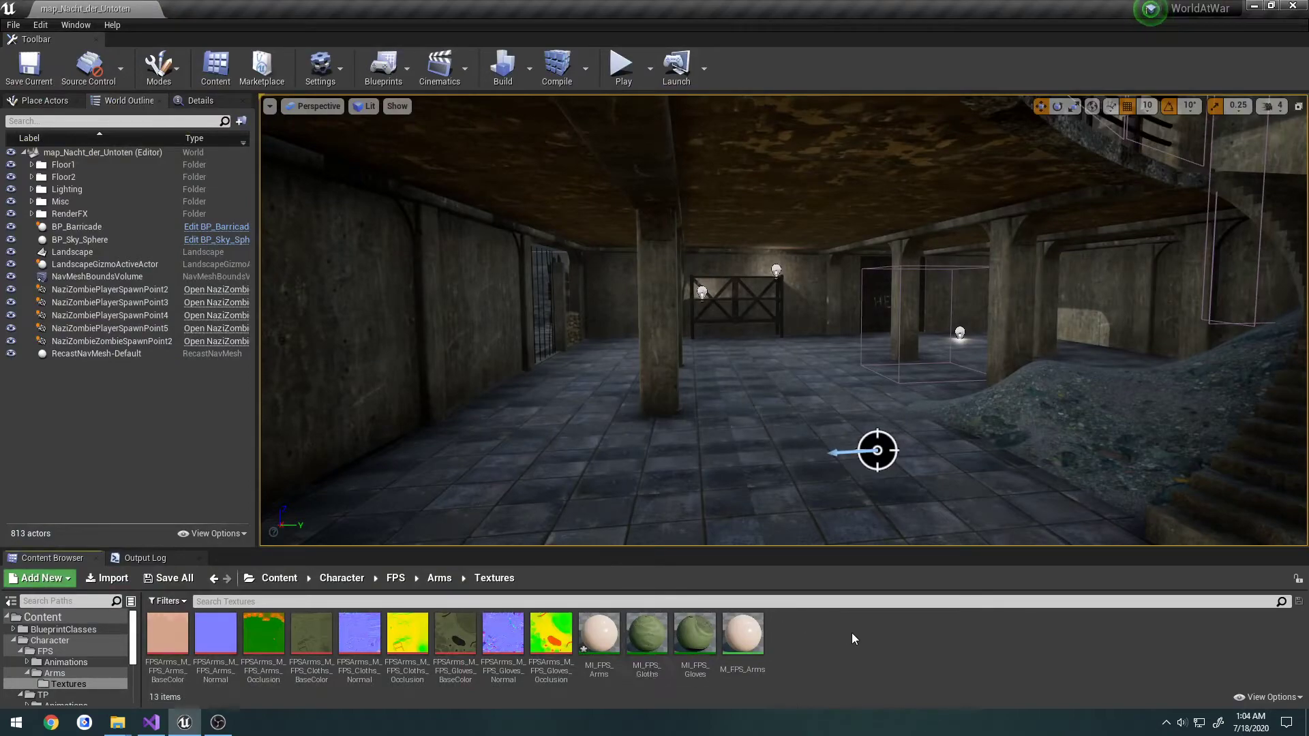
# Step: Open the FPSArms skeletal mesh from the Arms folder and assign MI_FPS_Arms to material slot Element 0
pyautogui.click(743, 634)
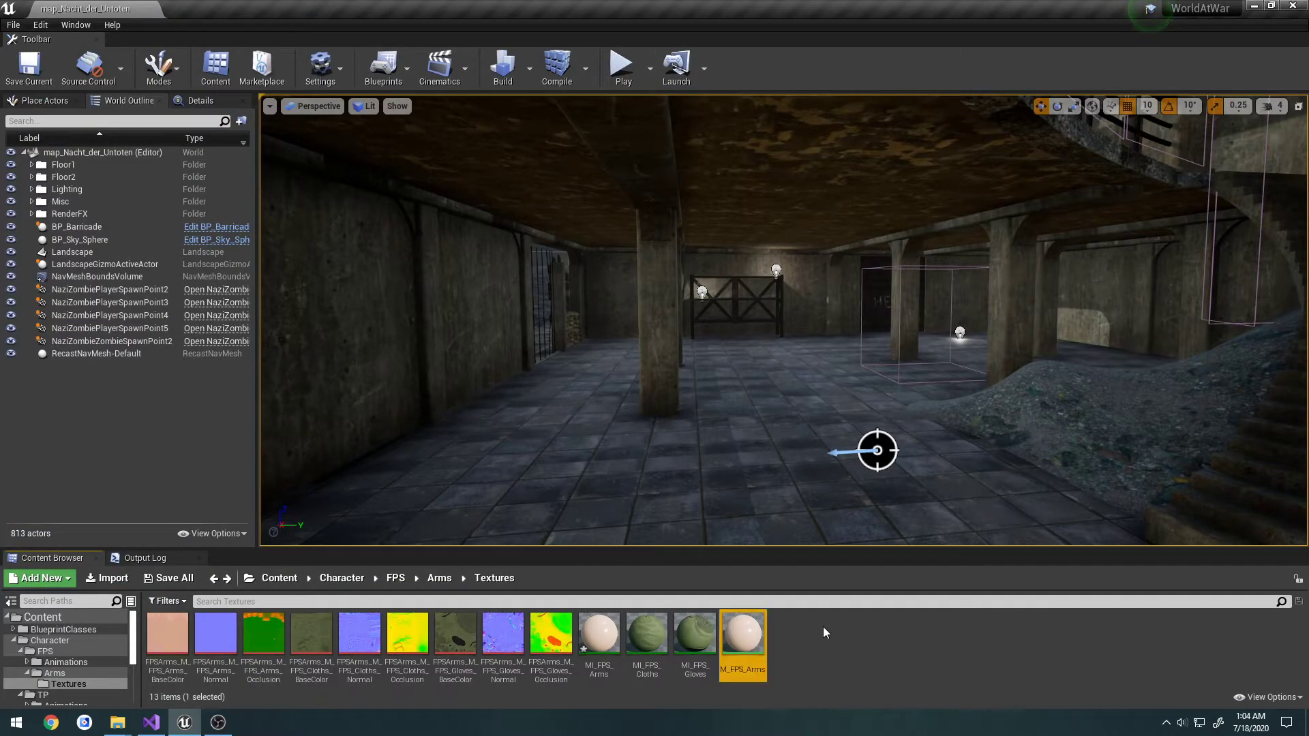
pyautogui.click(439, 578)
pyautogui.doubleClick(266, 639)
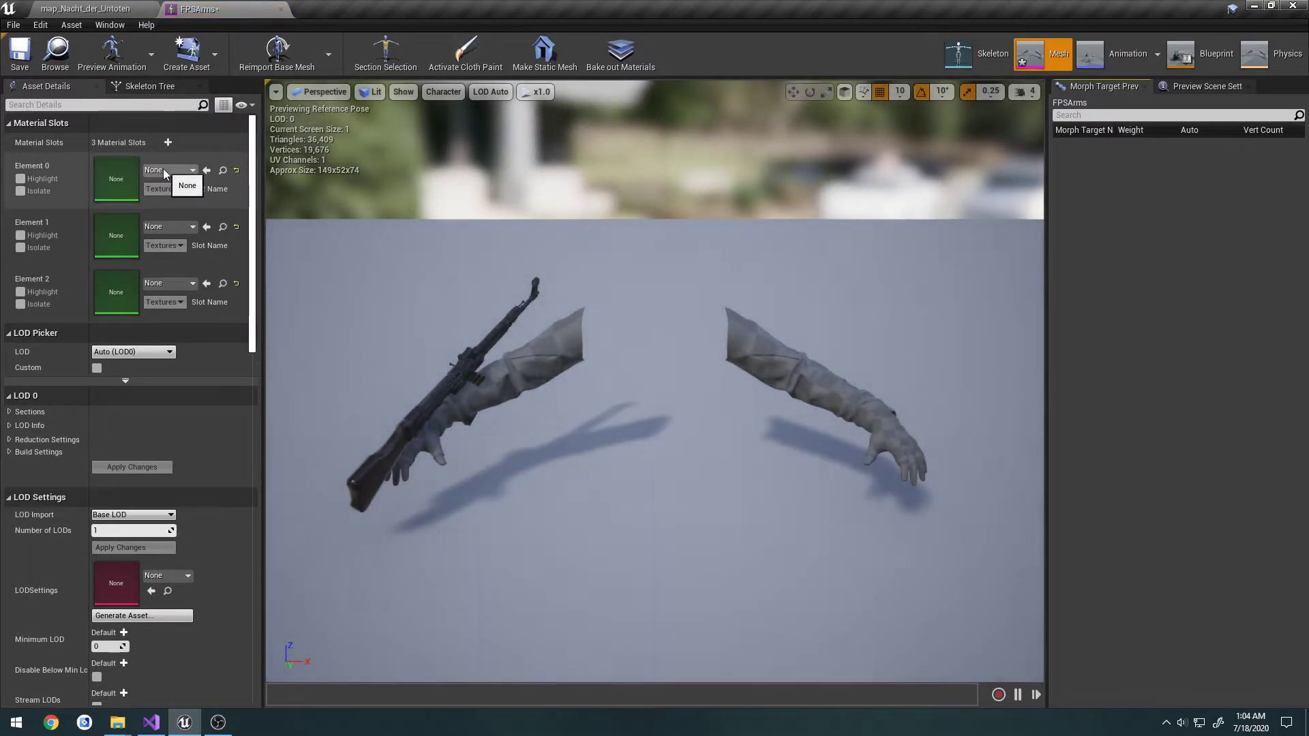
pyautogui.click(164, 170)
pyautogui.write('arms')
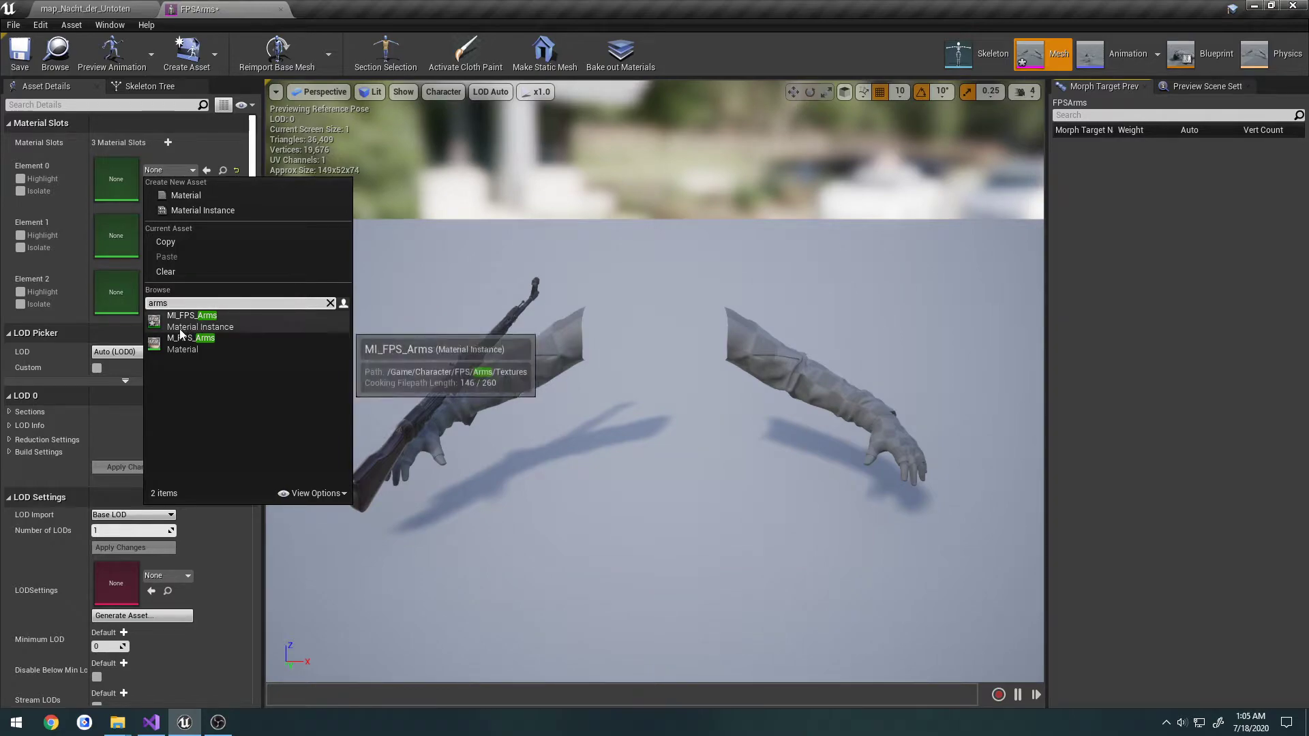
pyautogui.click(208, 327)
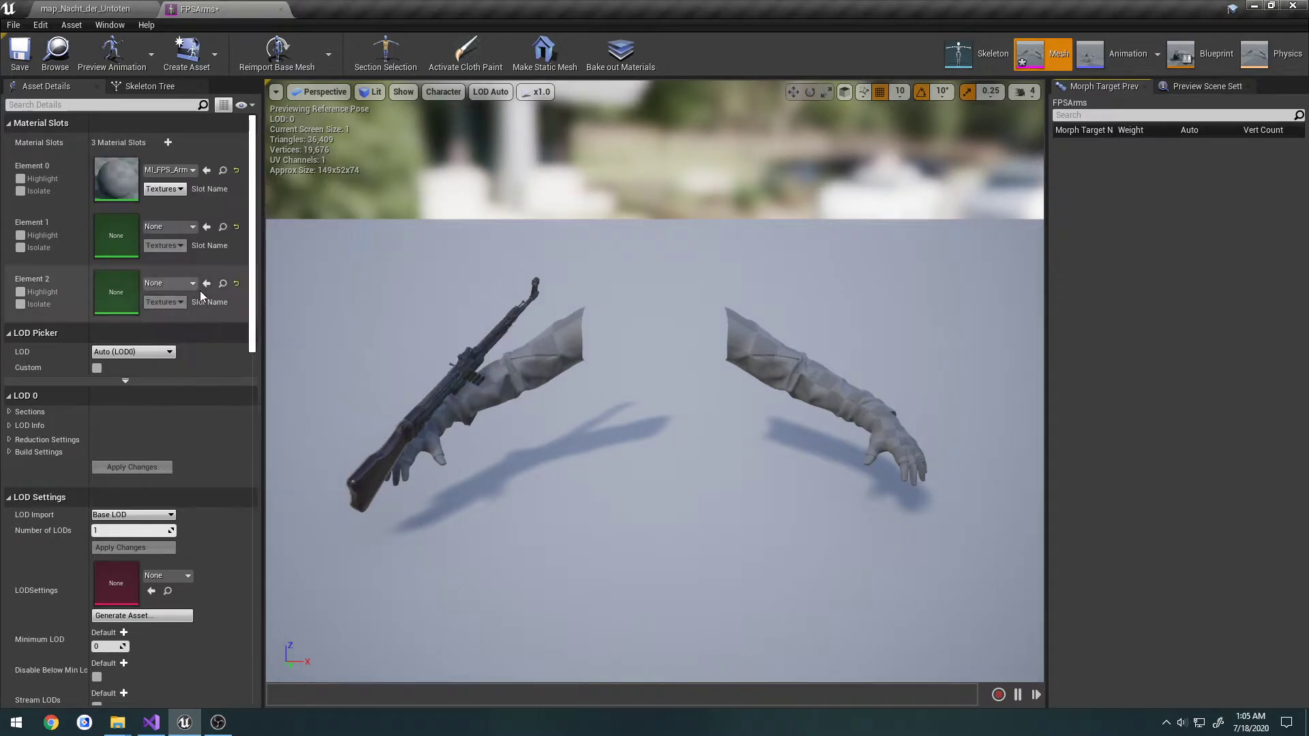
pyautogui.moveTo(568, 337); pyautogui.dragTo(494, 324, button='right')
pyautogui.press('w')
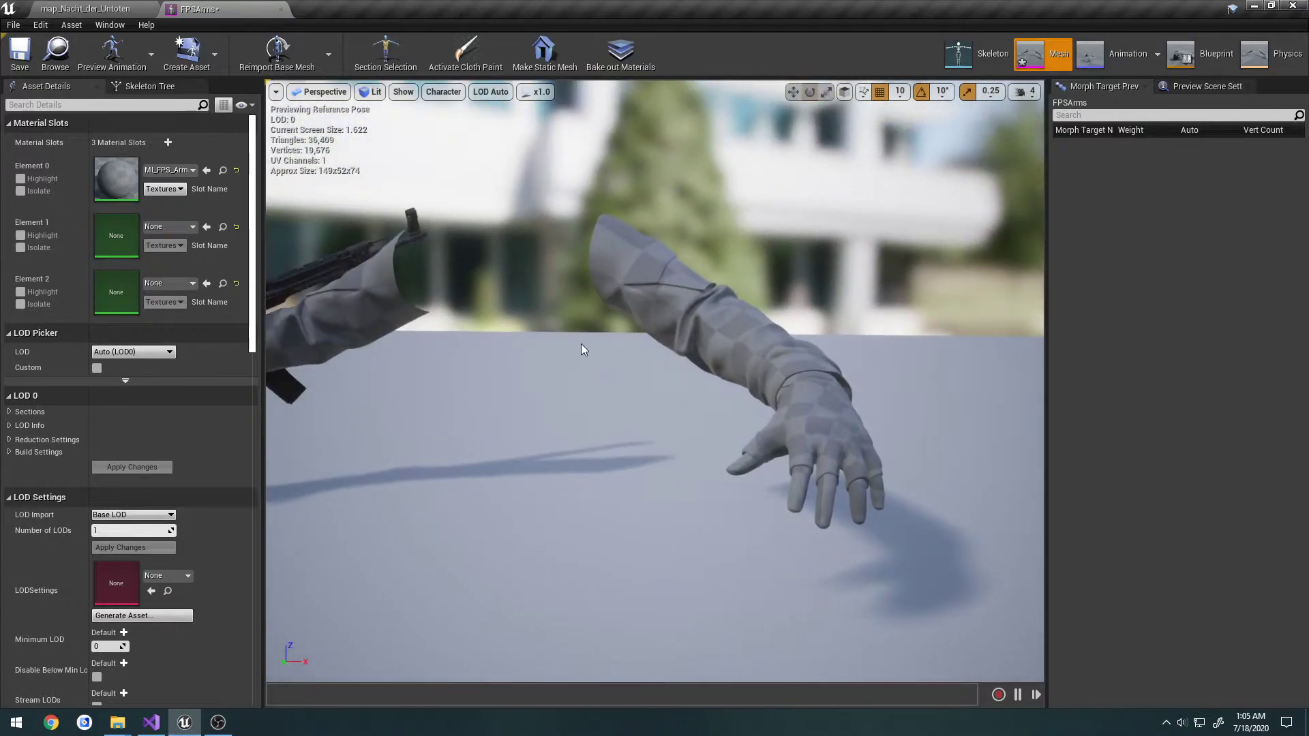
# Step: Assign MI_FPS_Cloths to material slot Element 1 of the FPSArms mesh
pyautogui.click(186, 226)
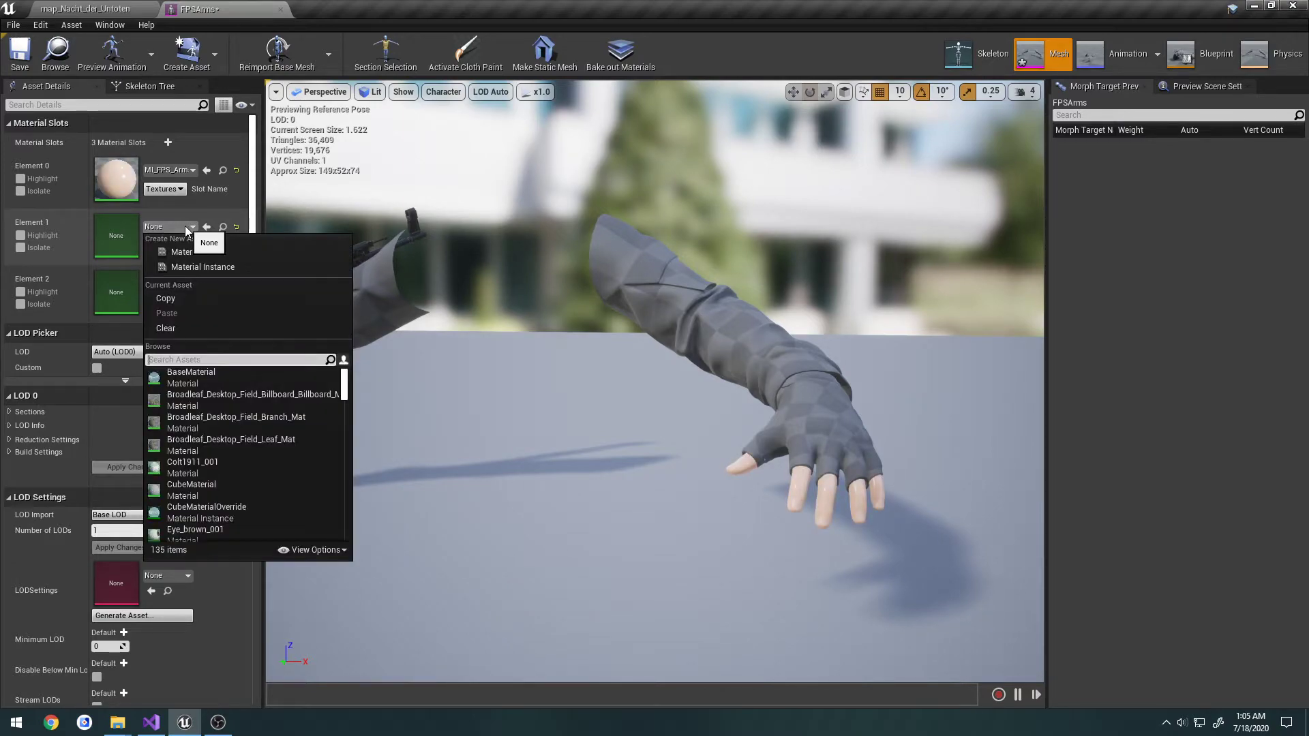
pyautogui.write('cloths')
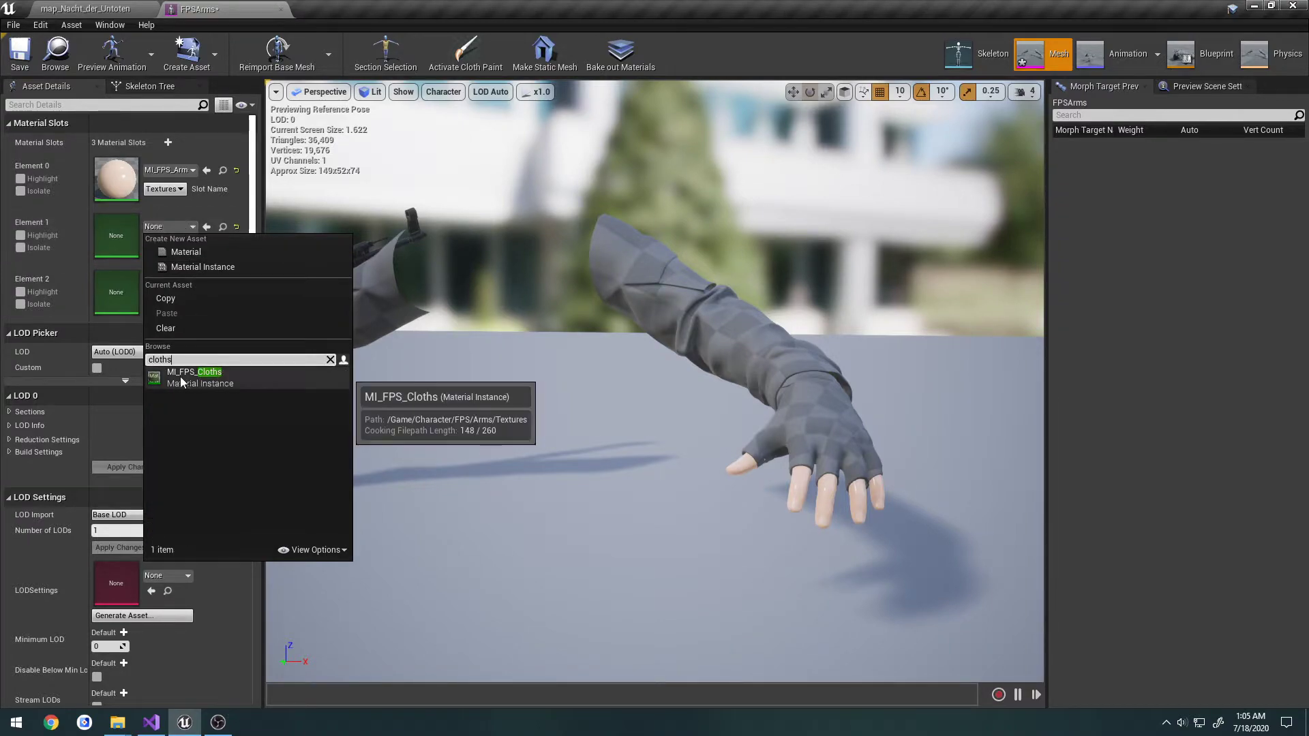
pyautogui.click(216, 377)
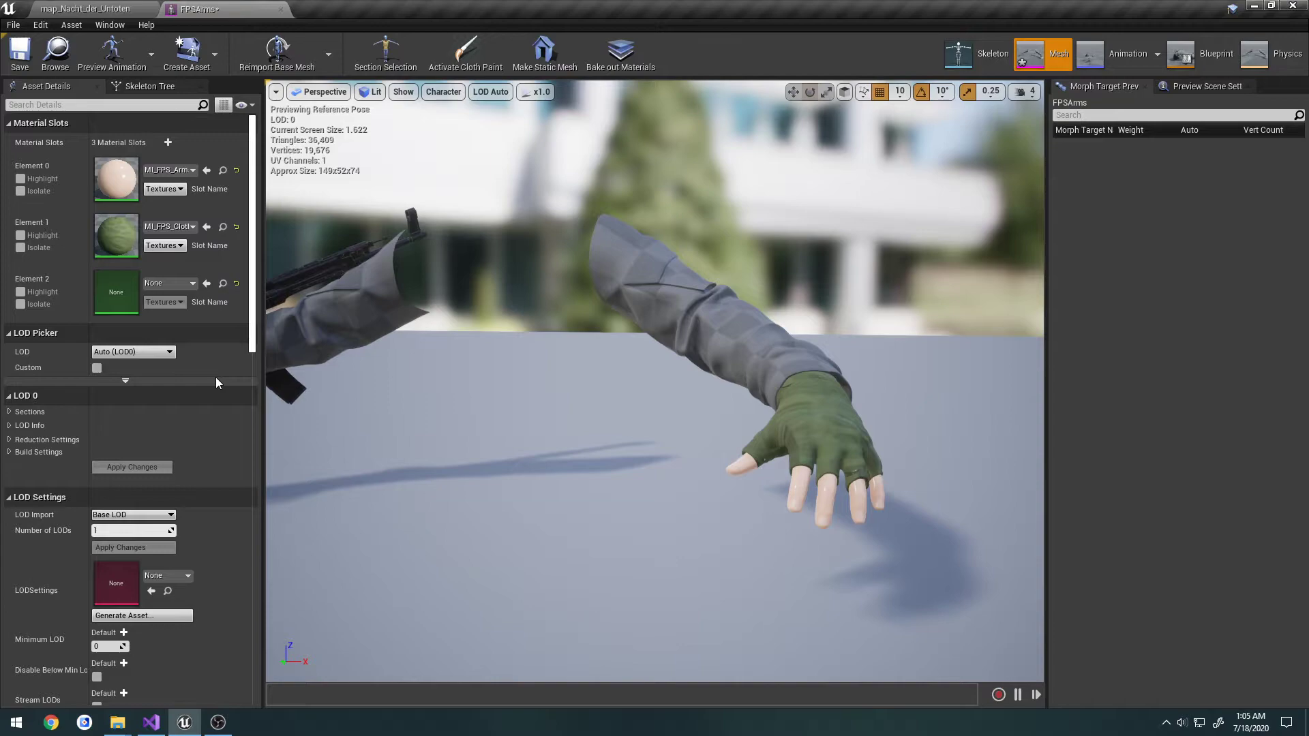
# Step: Set material slot Element 1 of the FPSArms mesh to MI_FPS_Gloves
pyautogui.click(166, 227)
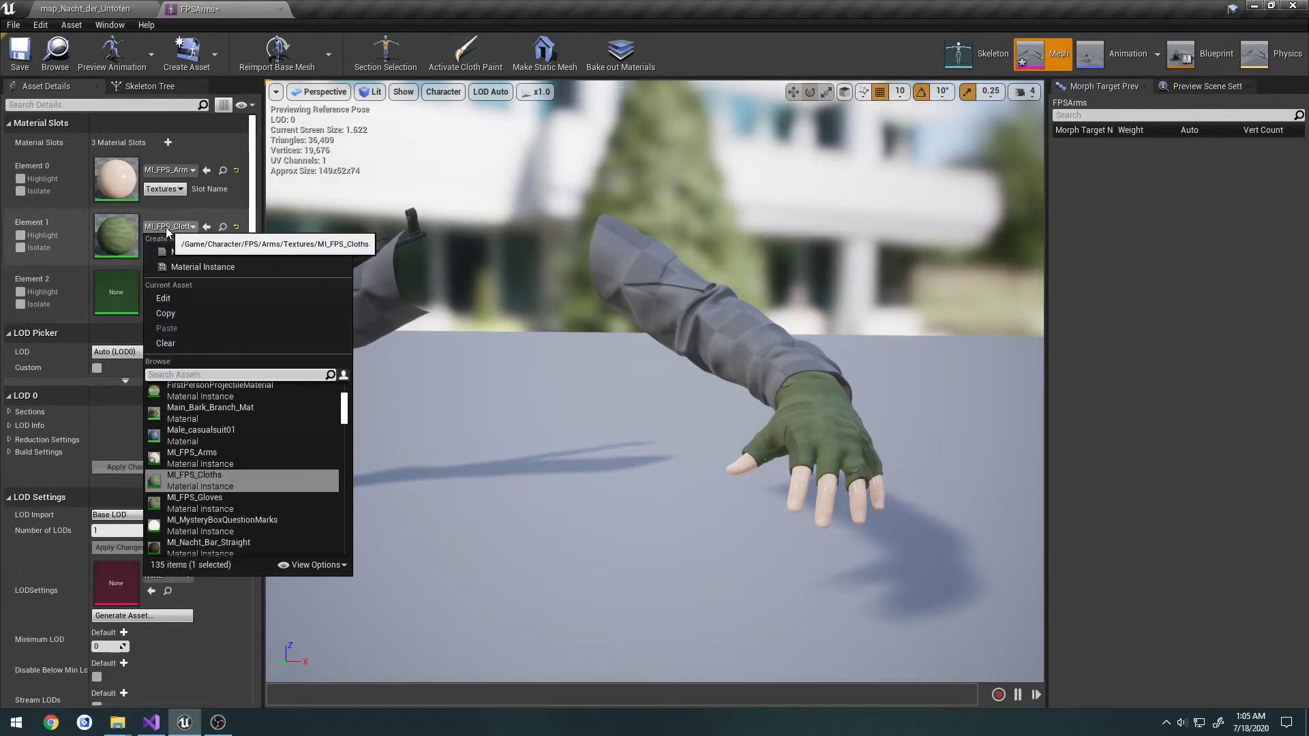
pyautogui.write('gloves')
pyautogui.click(214, 394)
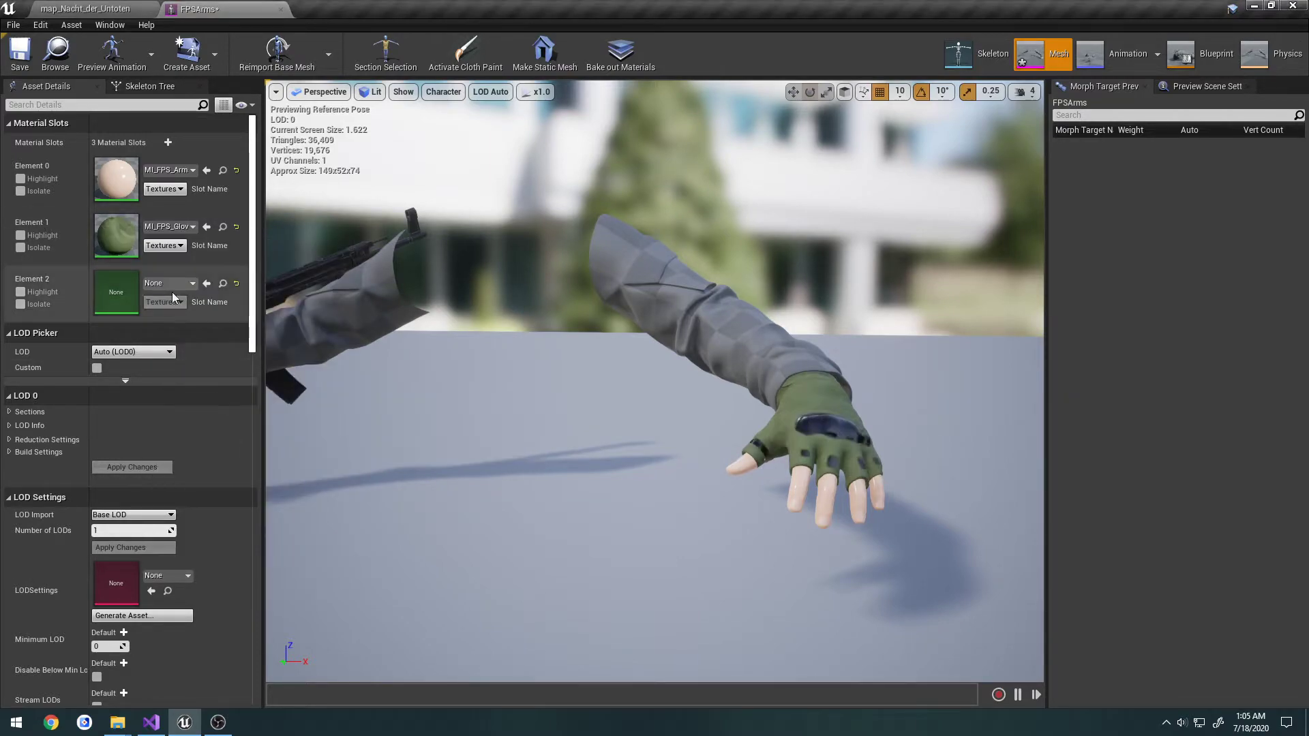
# Step: Assign MI_FPS_Cloths to material slot Element 2, then save and close the FPSArms mesh
pyautogui.click(169, 285)
pyautogui.write('cloths')
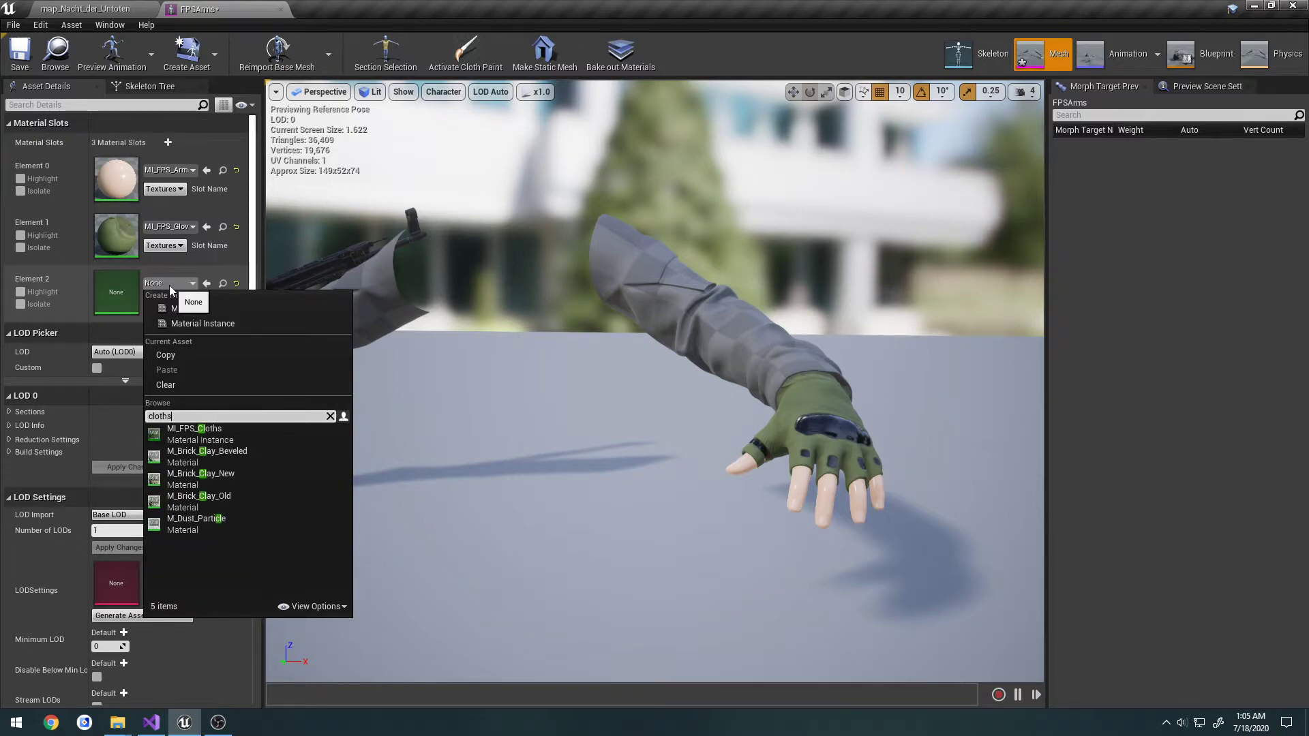
pyautogui.click(217, 434)
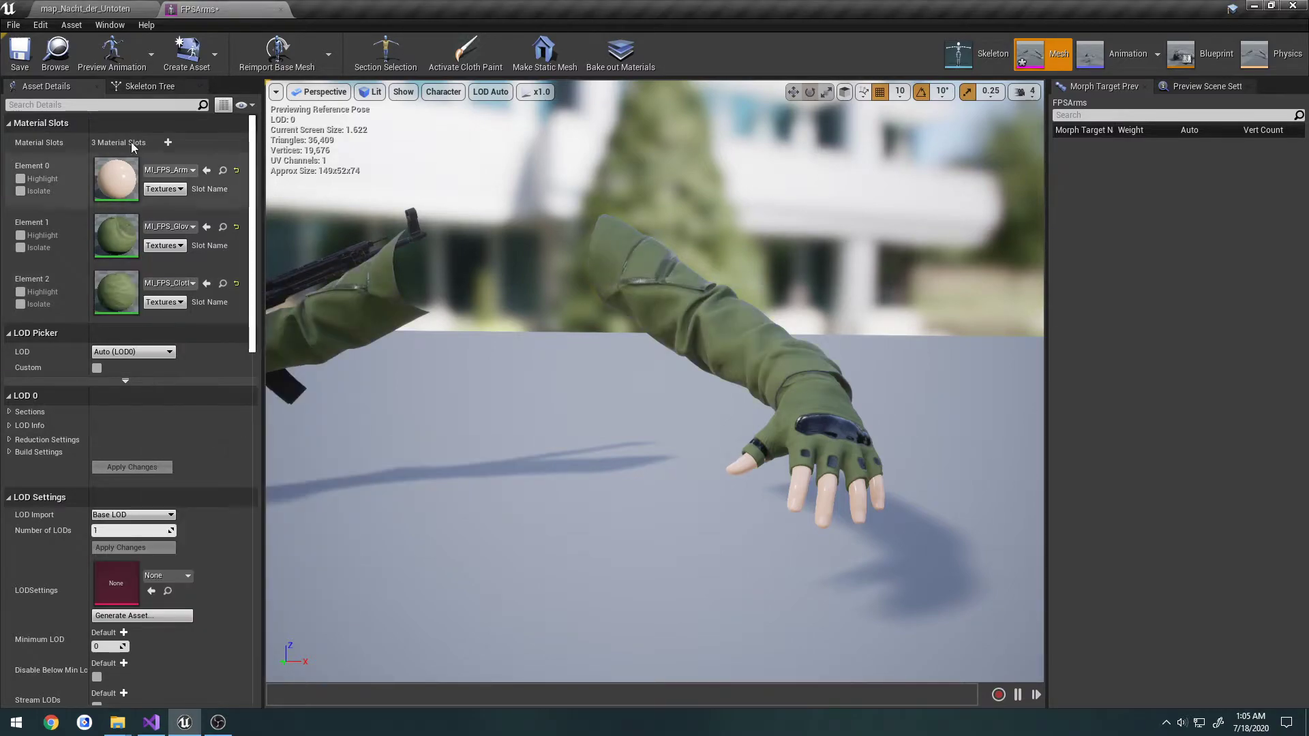
pyautogui.click(20, 51)
pyautogui.moveTo(655, 382); pyautogui.dragTo(644, 464, button='right')
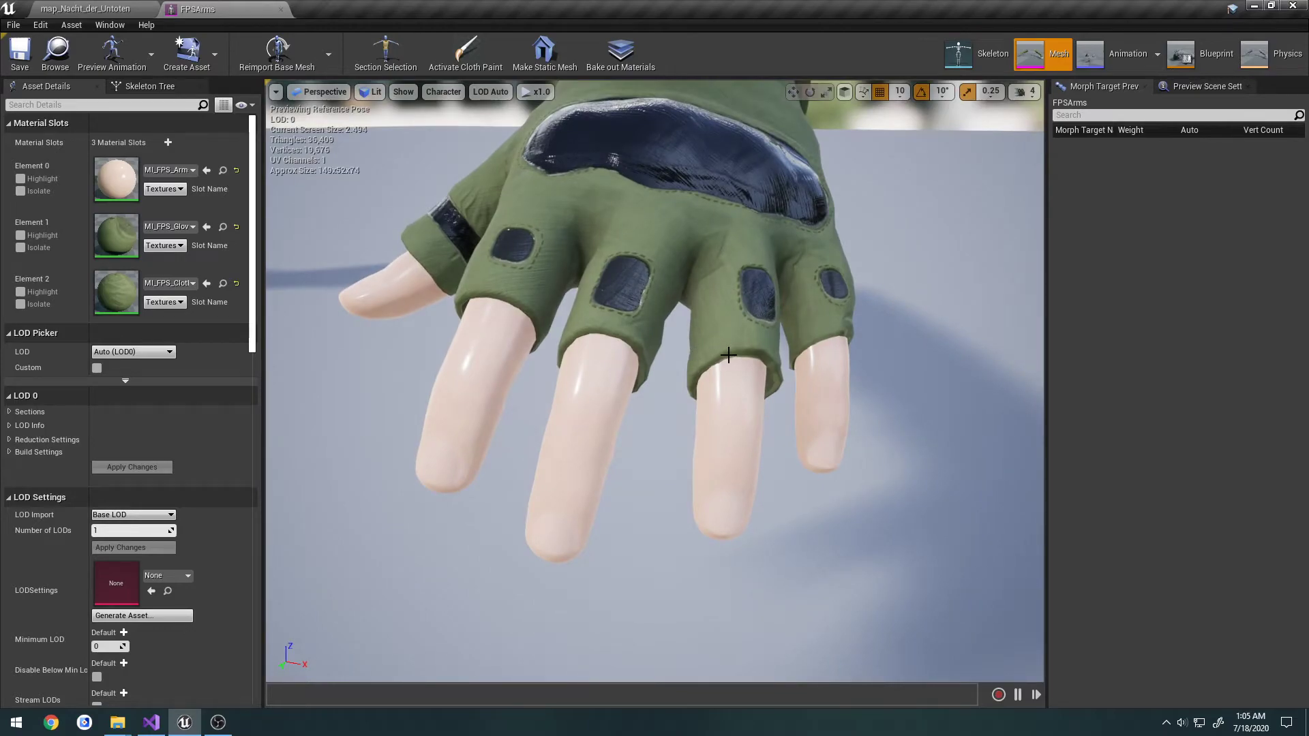
pyautogui.moveTo(728, 354); pyautogui.dragTo(717, 374, button='right')
pyautogui.click(280, 9)
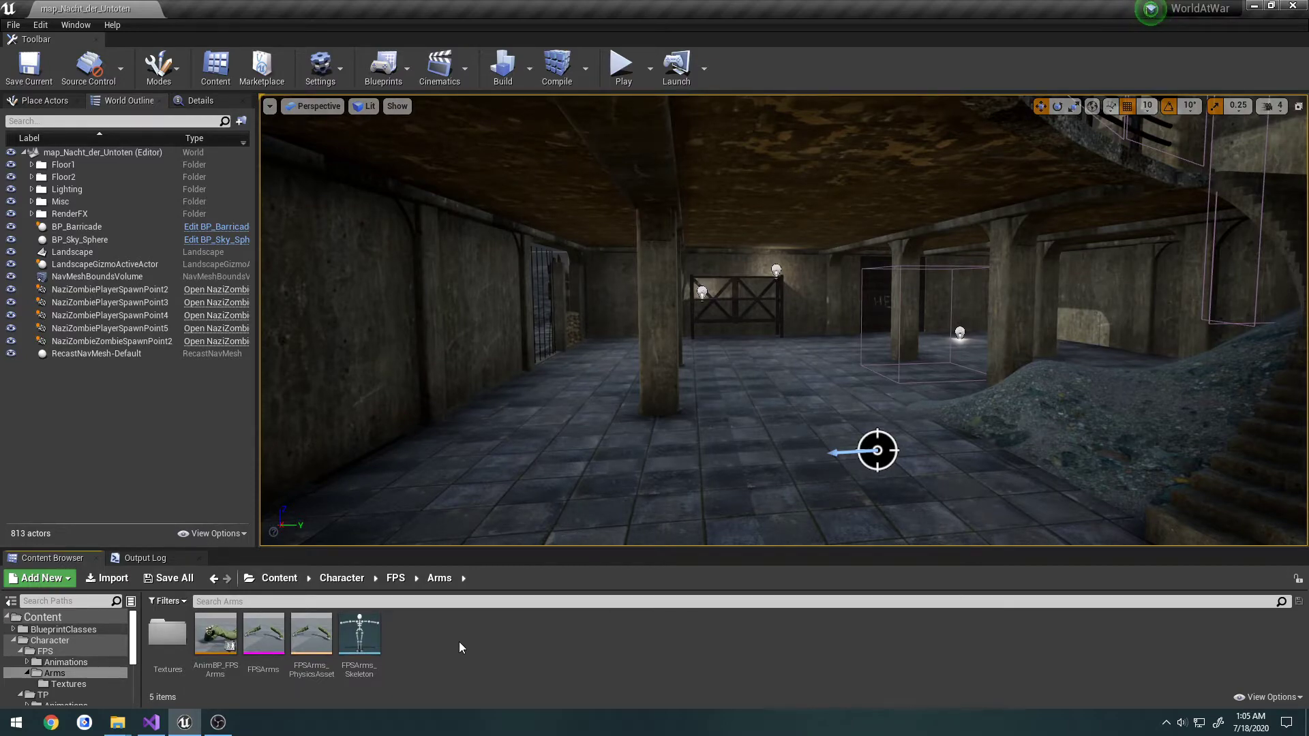
# Step: Preview the FPS_Arms_1911_IdleToADS animation from Character/FPS/Animations/1911 and close it
pyautogui.click(396, 578)
pyautogui.doubleClick(167, 638)
pyautogui.click(395, 578)
pyautogui.doubleClick(215, 634)
pyautogui.click(396, 578)
pyautogui.doubleClick(168, 640)
pyautogui.doubleClick(168, 644)
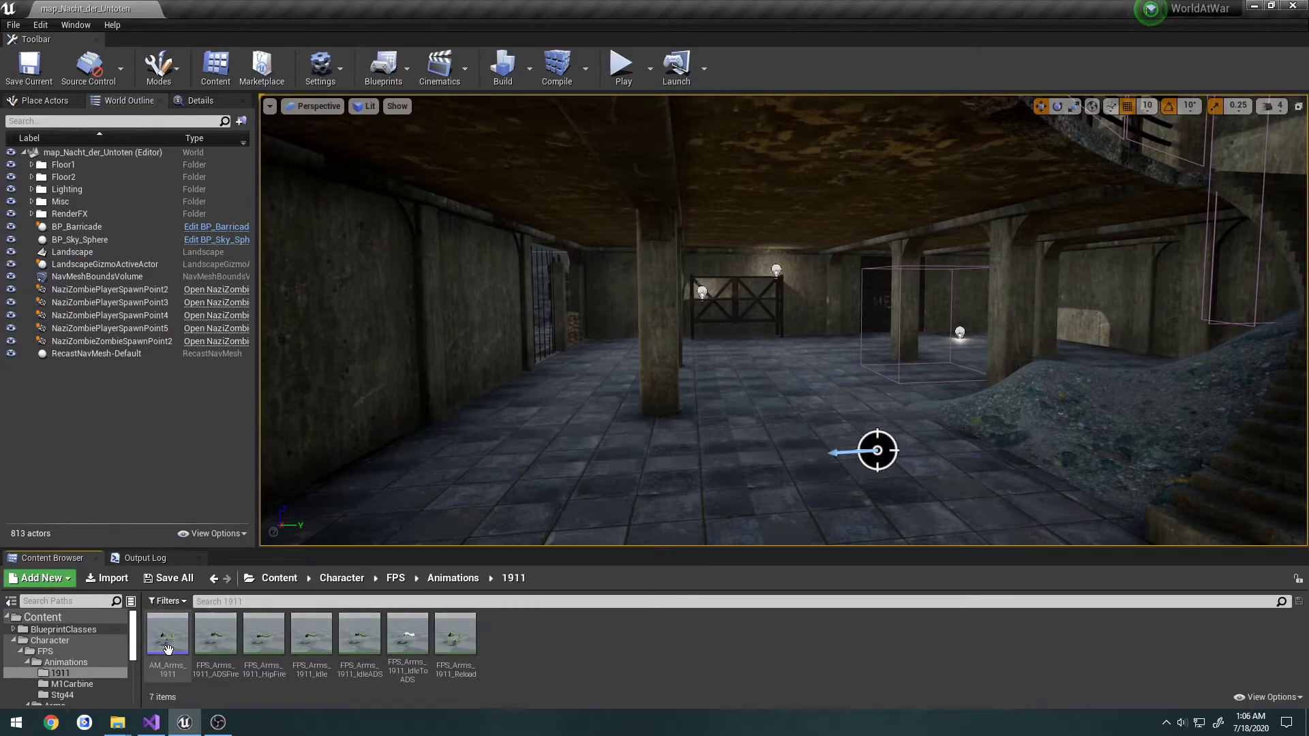
pyautogui.doubleClick(412, 634)
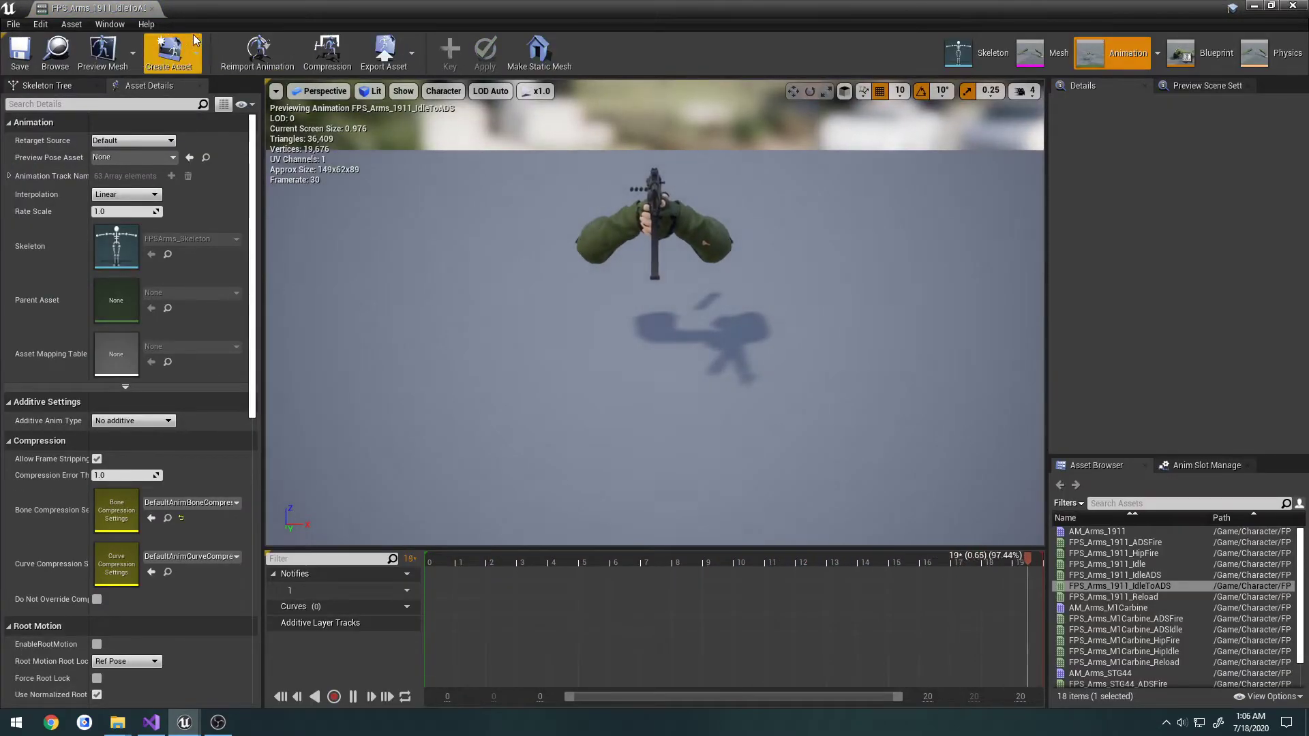
pyautogui.click(151, 8)
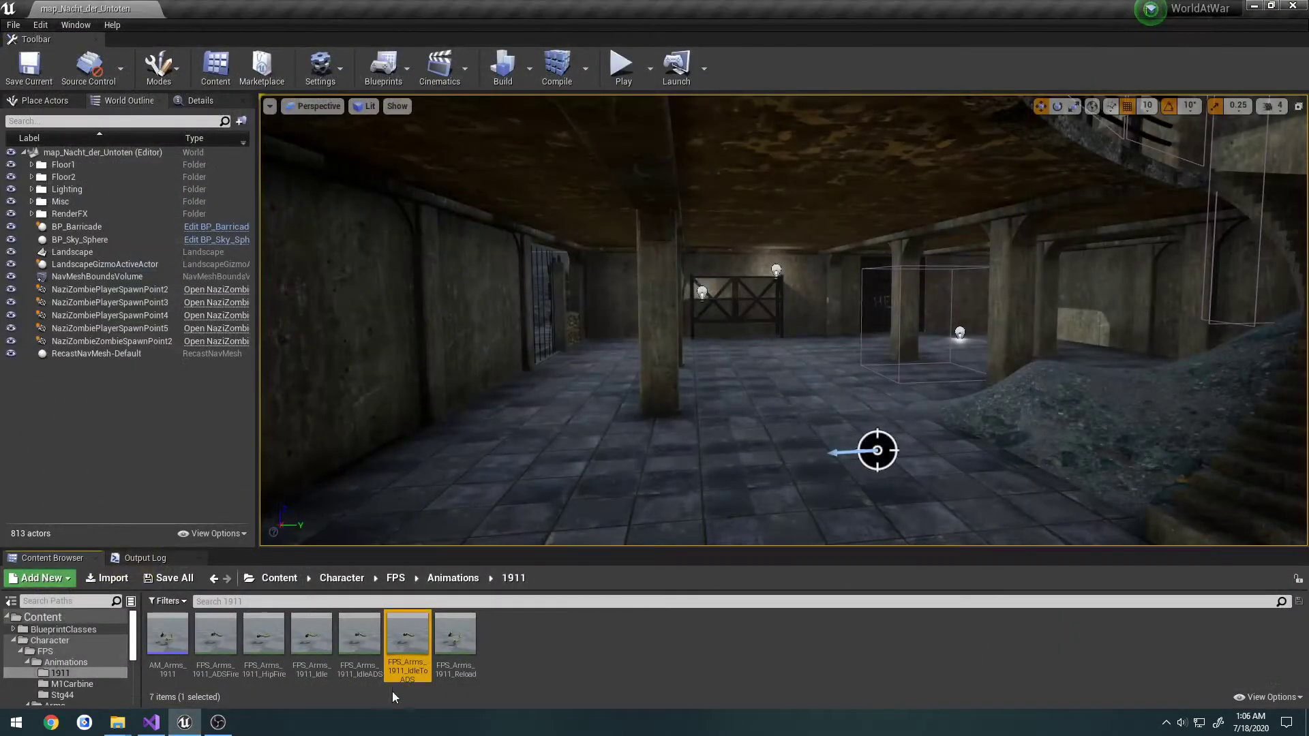
# Step: Preview the FPS_Arms_M1Carbine_Reload animation from the M1Carbine animations folder and close it
pyautogui.click(518, 645)
pyautogui.hotkey('alt', 'Left')
pyautogui.doubleClick(215, 635)
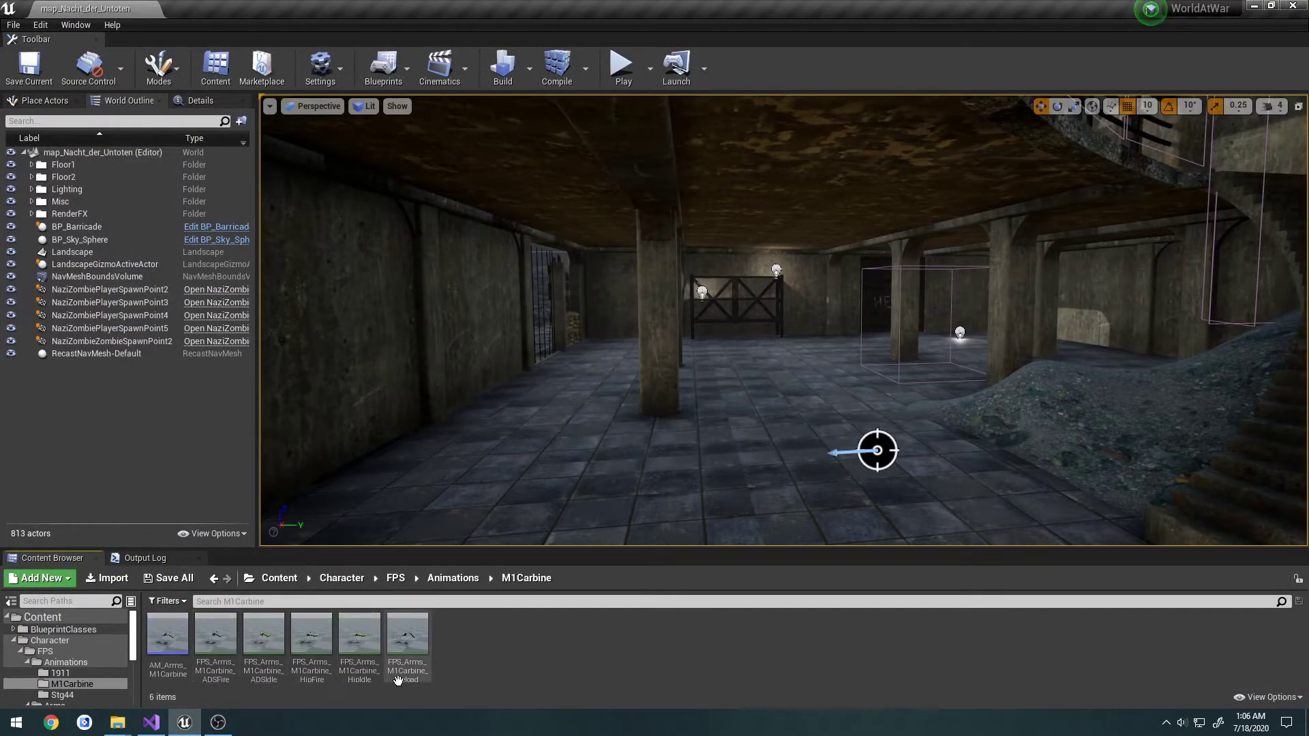
pyautogui.doubleClick(407, 637)
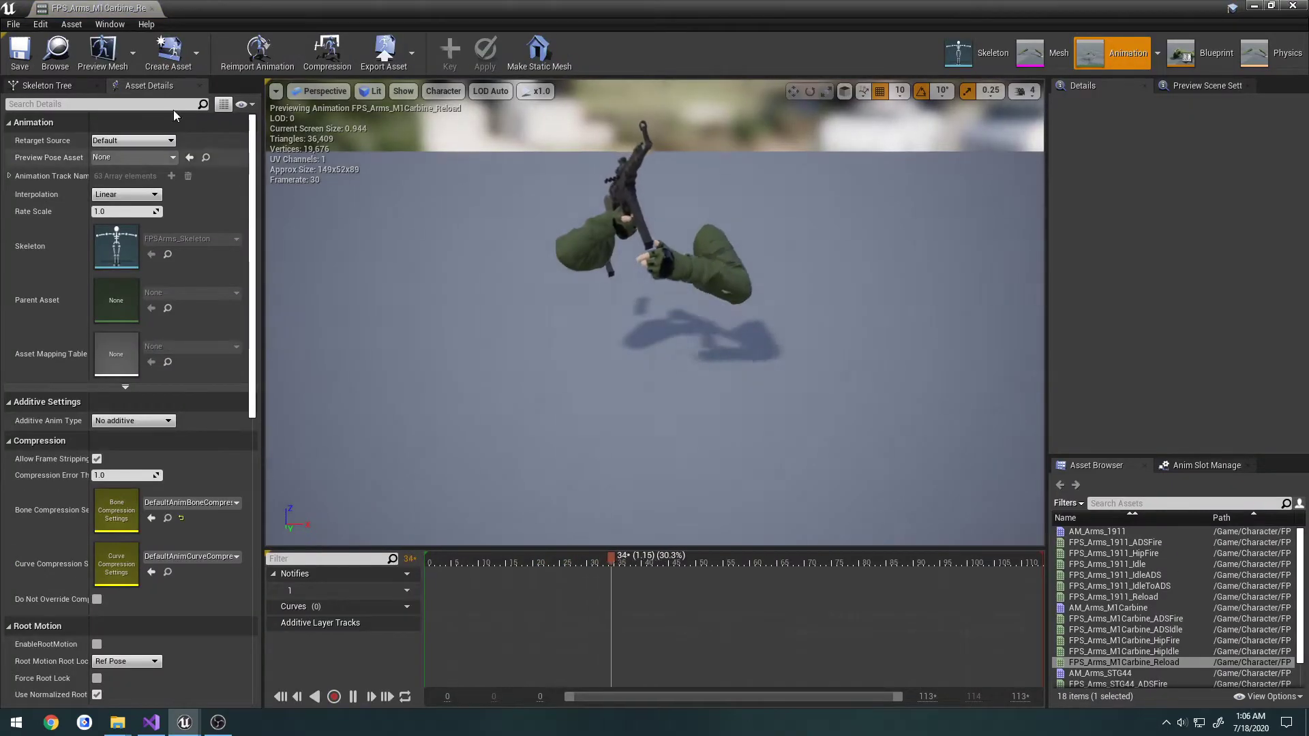
pyautogui.click(152, 8)
pyautogui.click(515, 631)
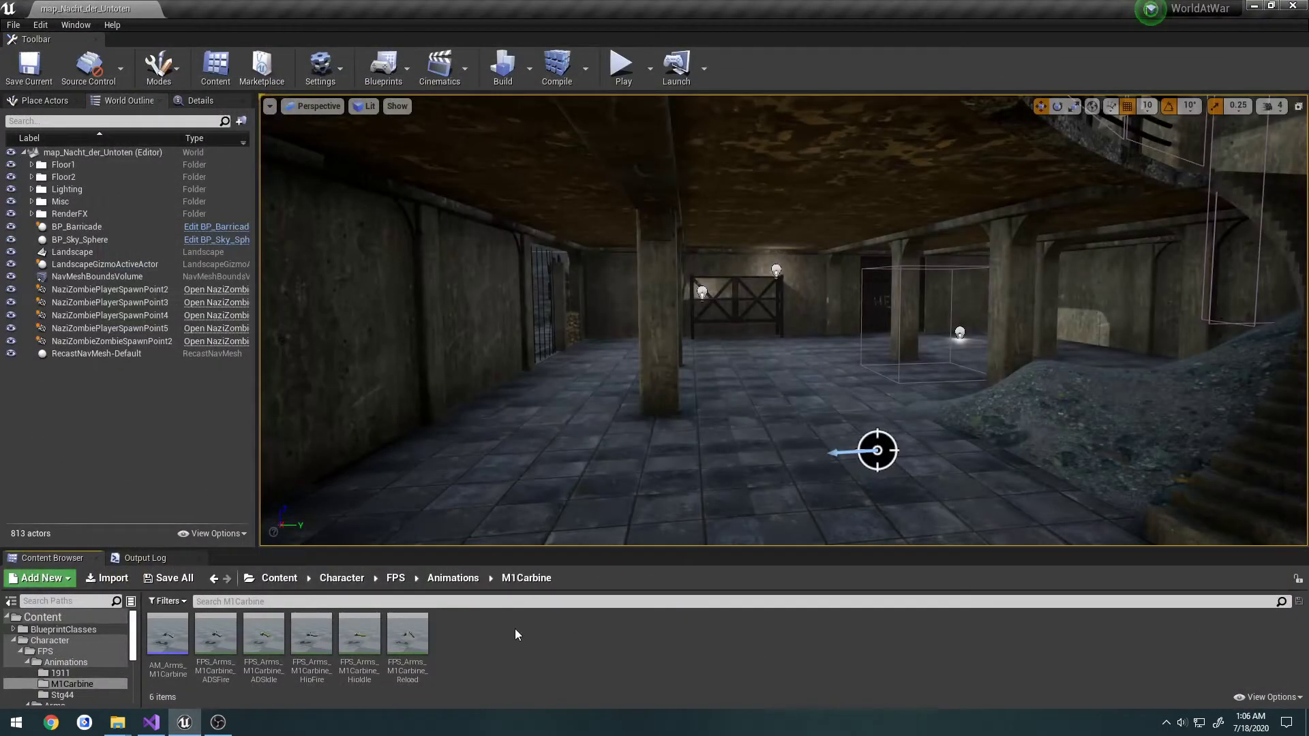
# Step: Collapse the FPS folder tree and show the contents of the Character folder
pyautogui.hotkey('alt', 'Left')
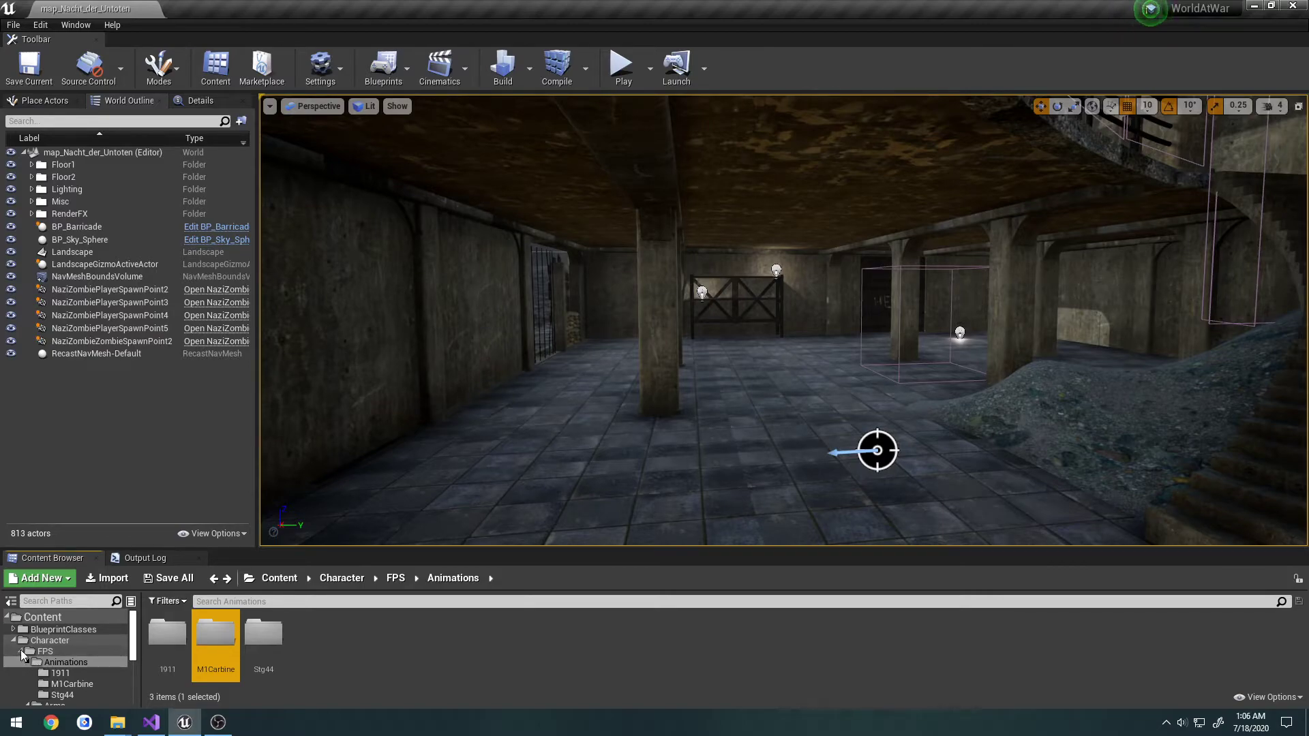
pyautogui.doubleClick(55, 650)
pyautogui.click(49, 641)
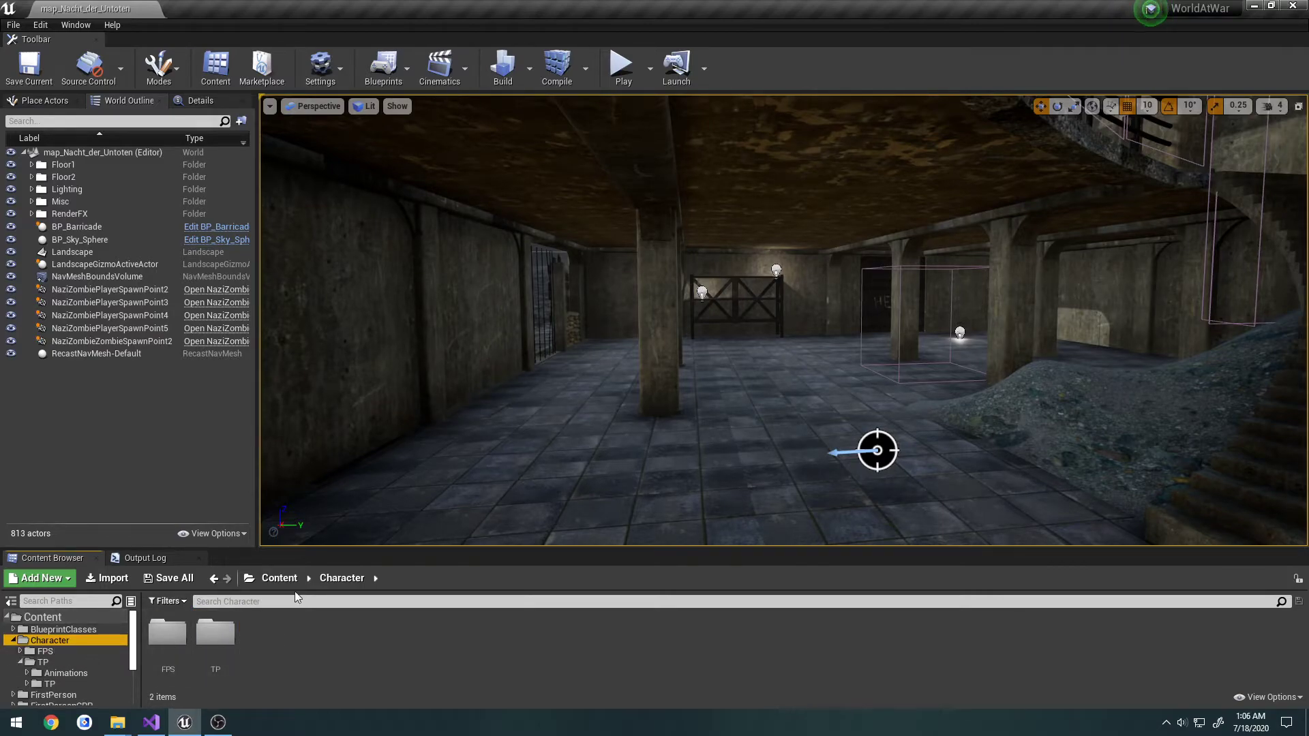
pyautogui.rightClick(346, 657)
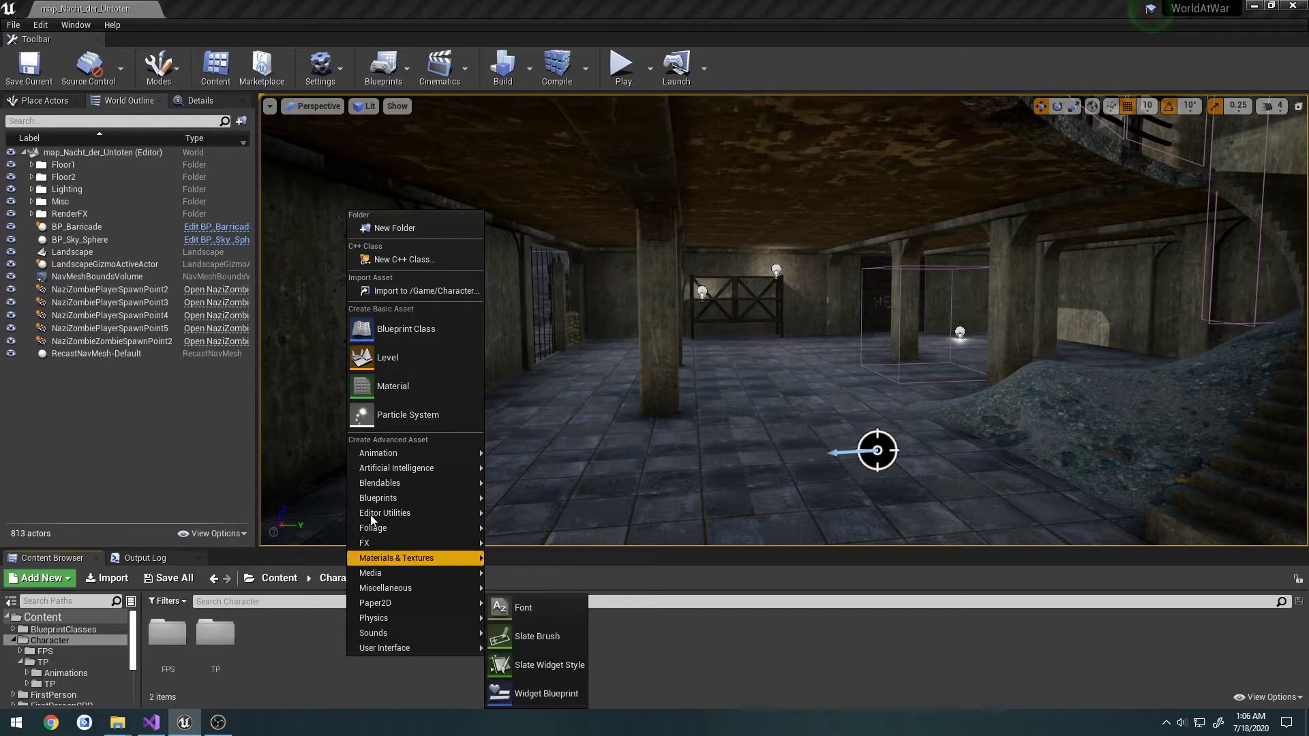
pyautogui.click(377, 232)
pyautogui.press('Return')
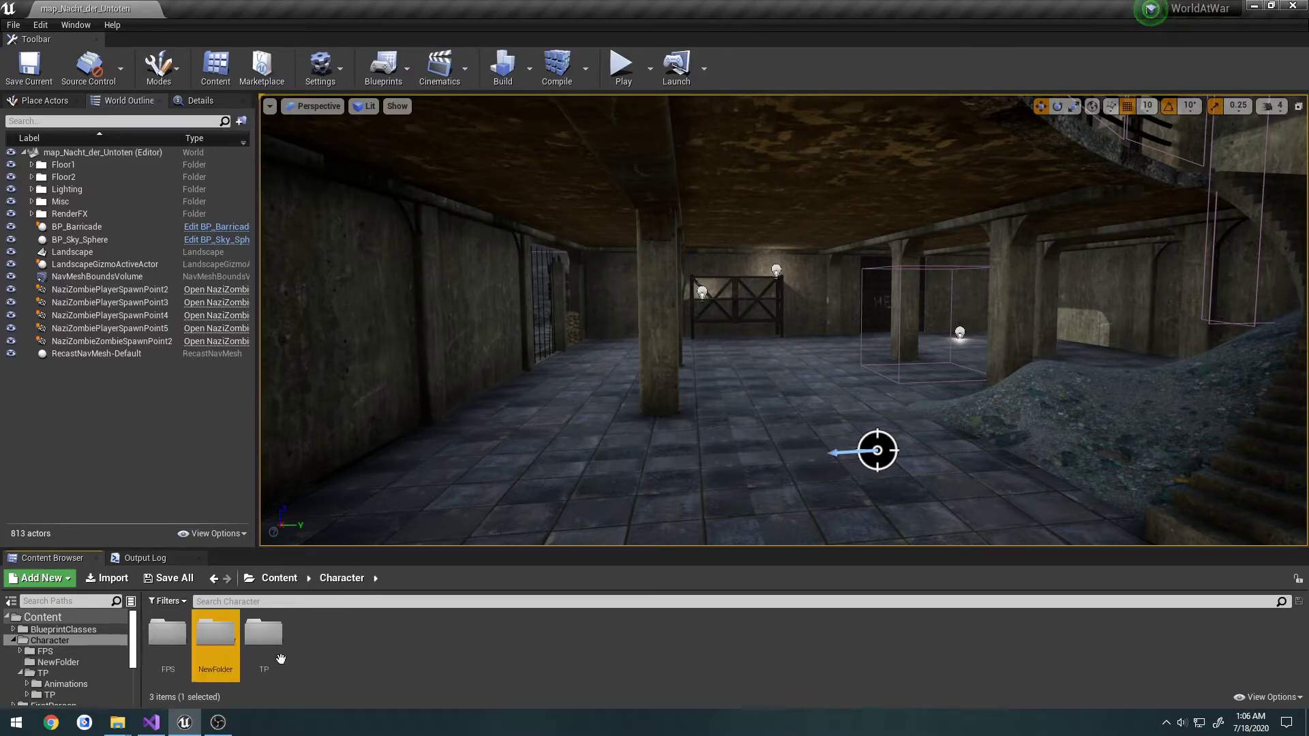
pyautogui.press('Delete')
pyautogui.click(288, 670)
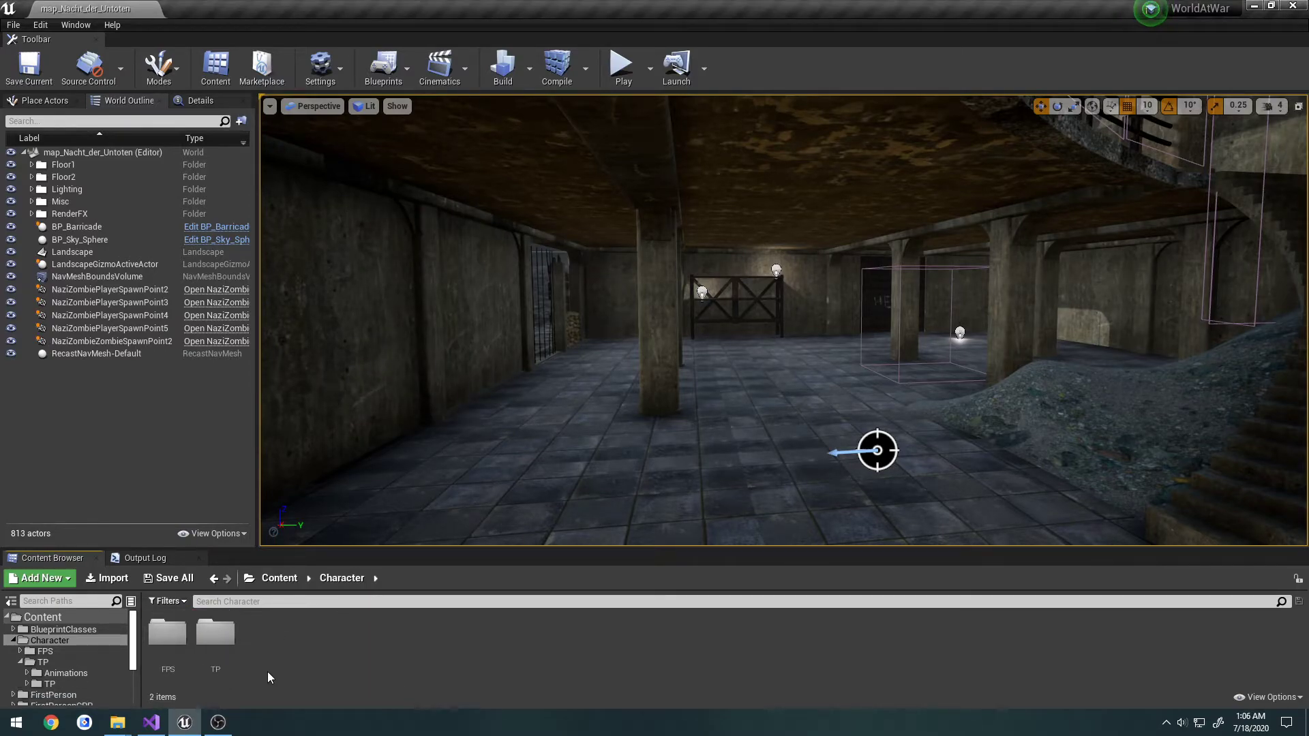
# Step: In Character/TP/TP, force delete the AnimBP_Third_Person_Character and WalkRun assets
pyautogui.doubleClick(215, 638)
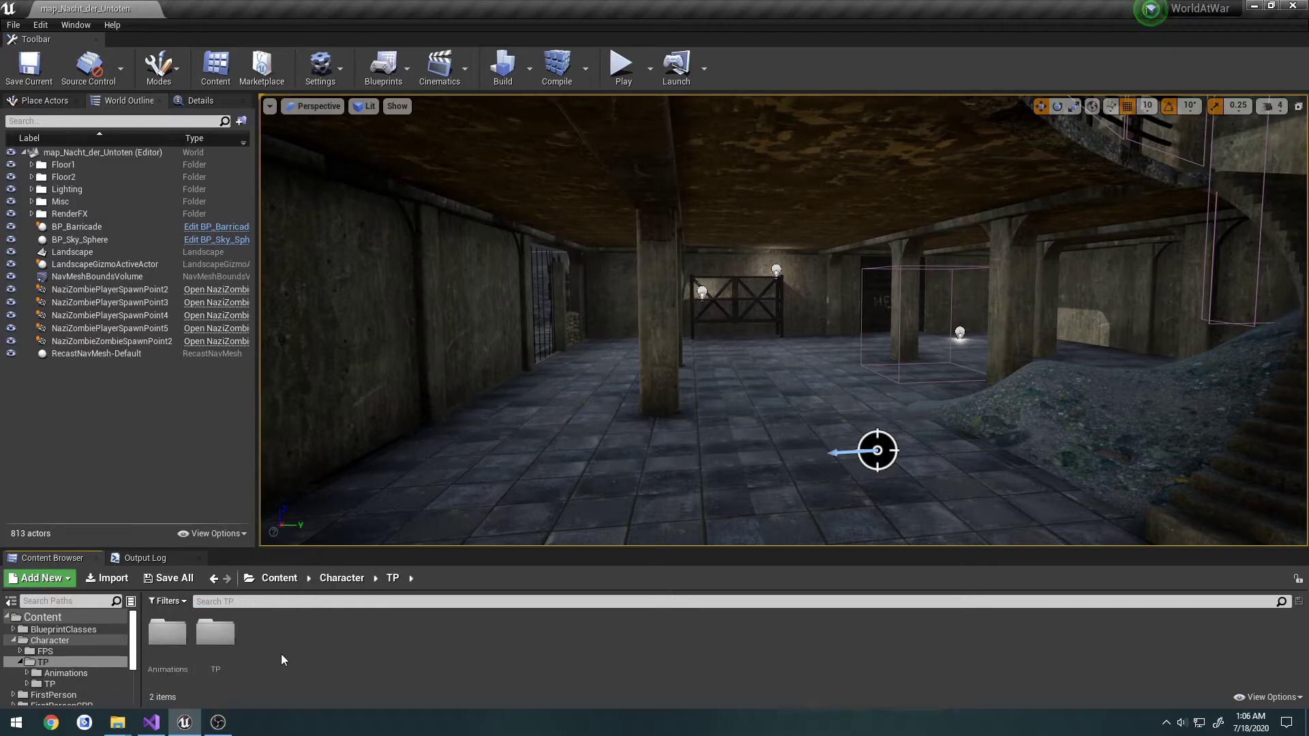
pyautogui.doubleClick(215, 633)
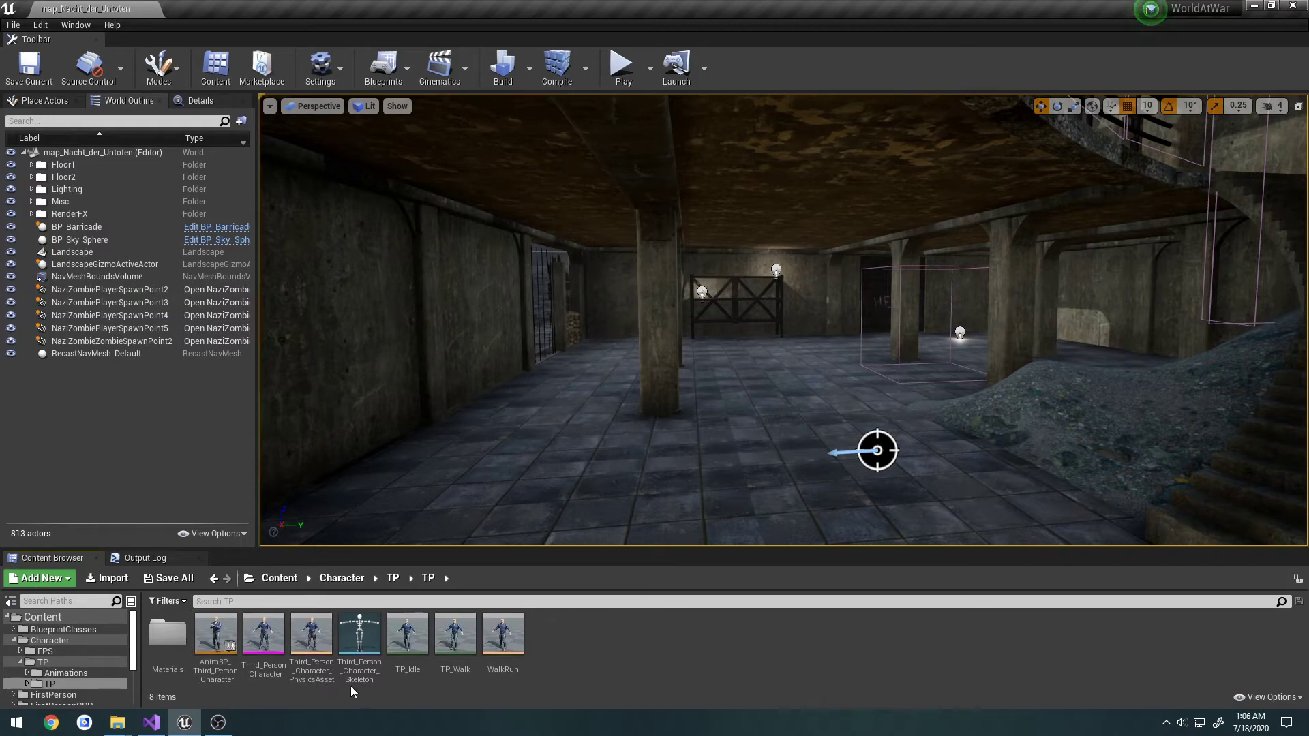
pyautogui.click(212, 642)
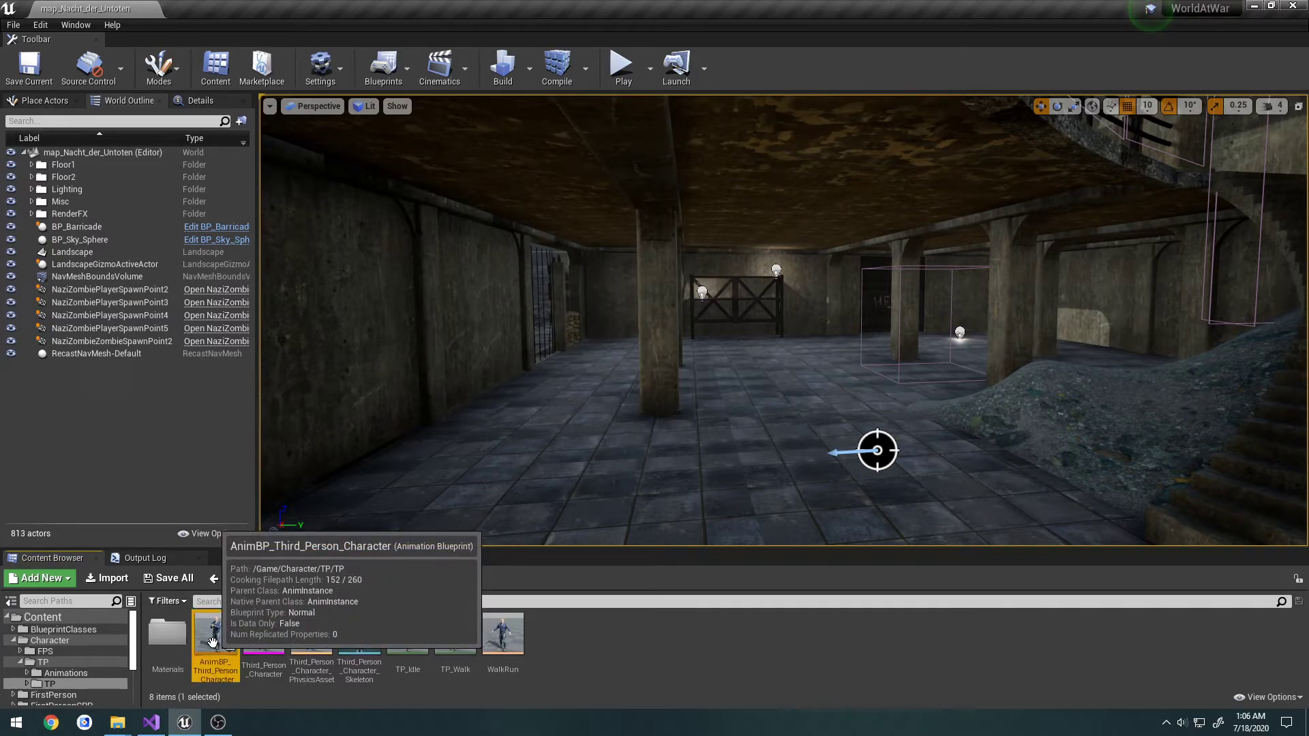
pyautogui.keyDown('ctrl'); pyautogui.click(503, 633); pyautogui.keyUp('ctrl')
pyautogui.press('Delete')
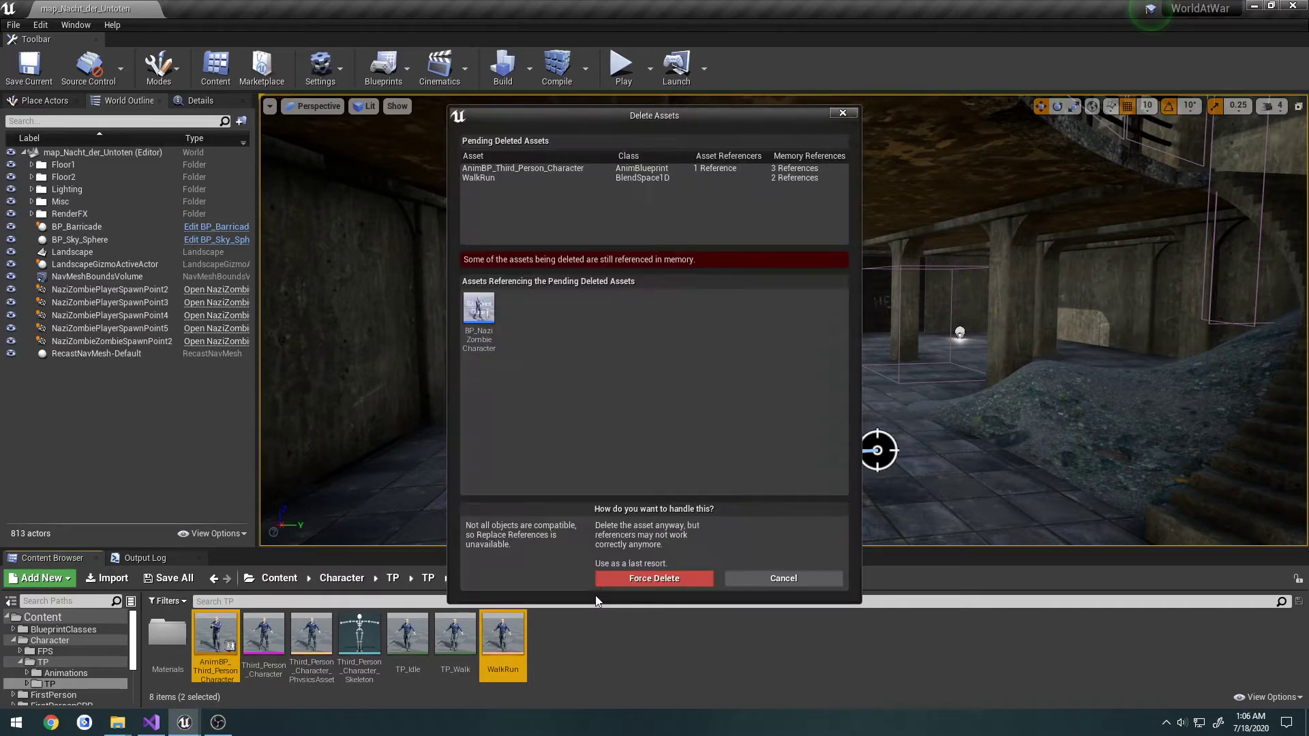
pyautogui.click(640, 578)
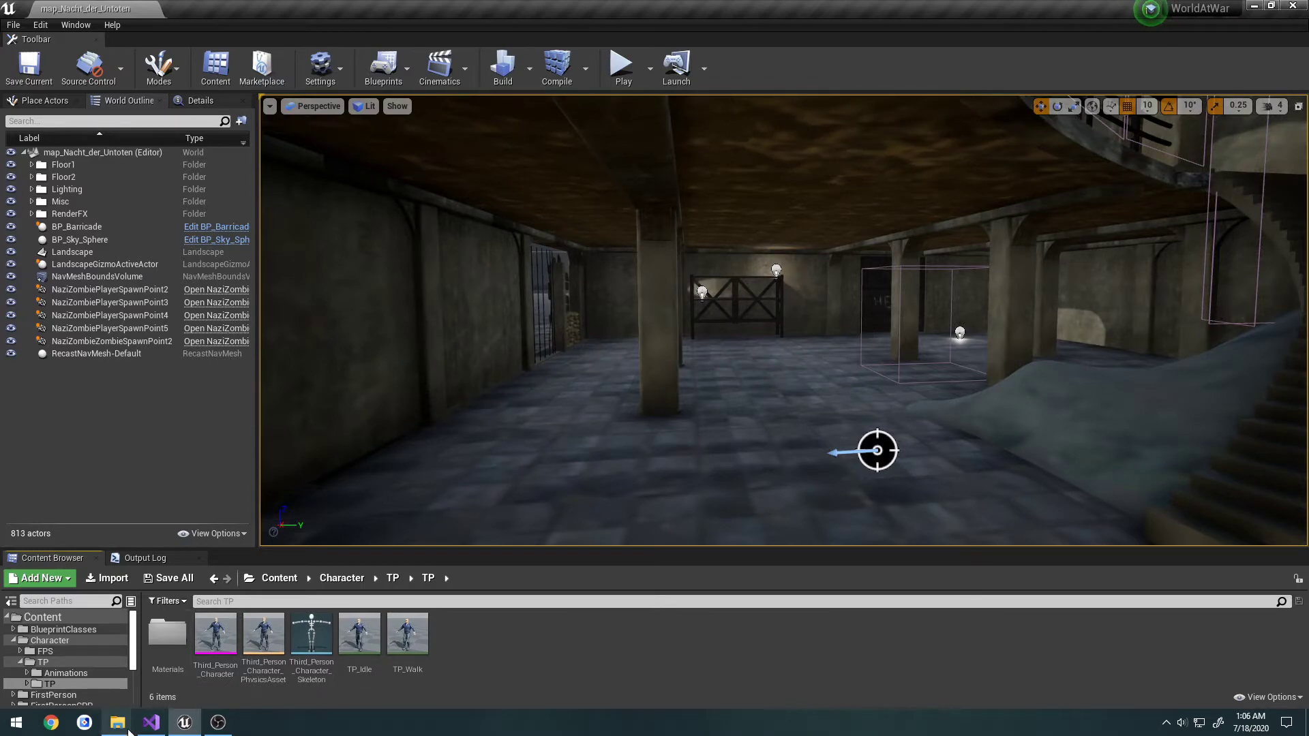
# Step: Switch to the Assets window in File Explorer and open its ThirdPerson folder
pyautogui.moveTo(117, 722)
pyautogui.click(157, 664)
pyautogui.hotkey('alt', 'Left')
pyautogui.hotkey('alt', 'Left')
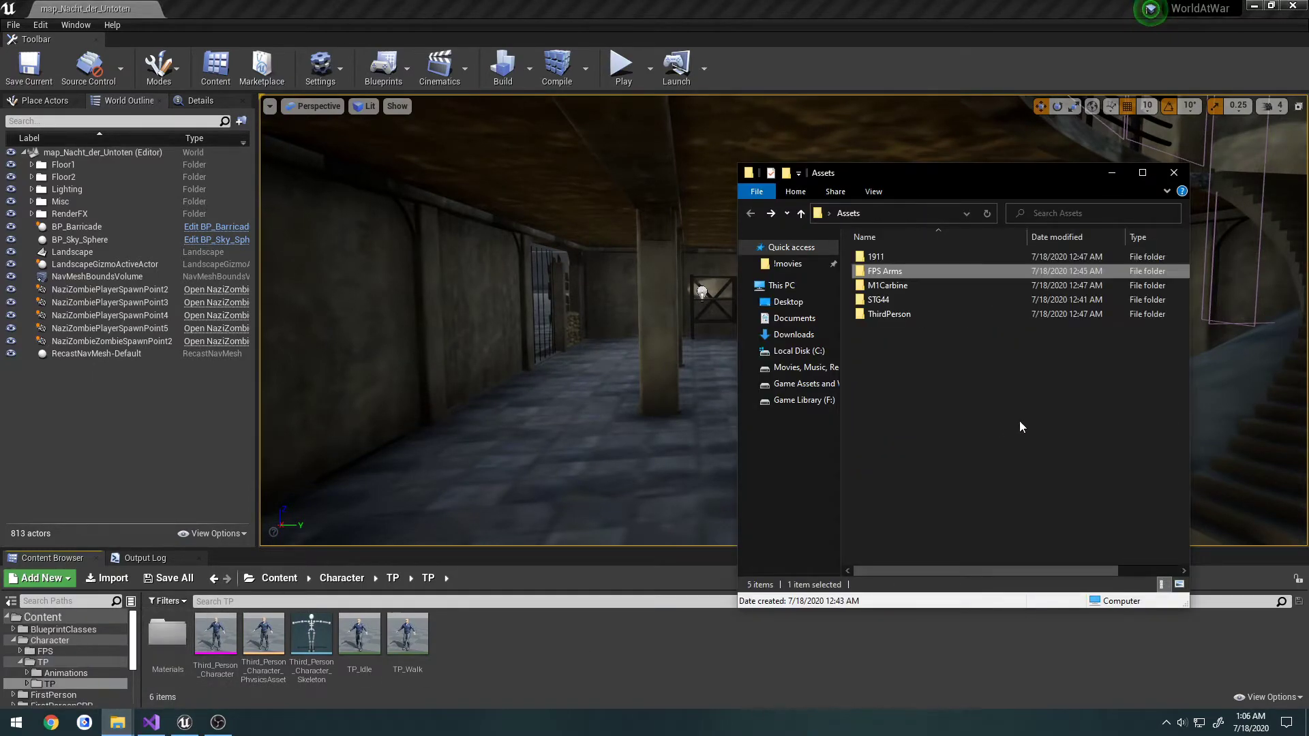
pyautogui.doubleClick(897, 314)
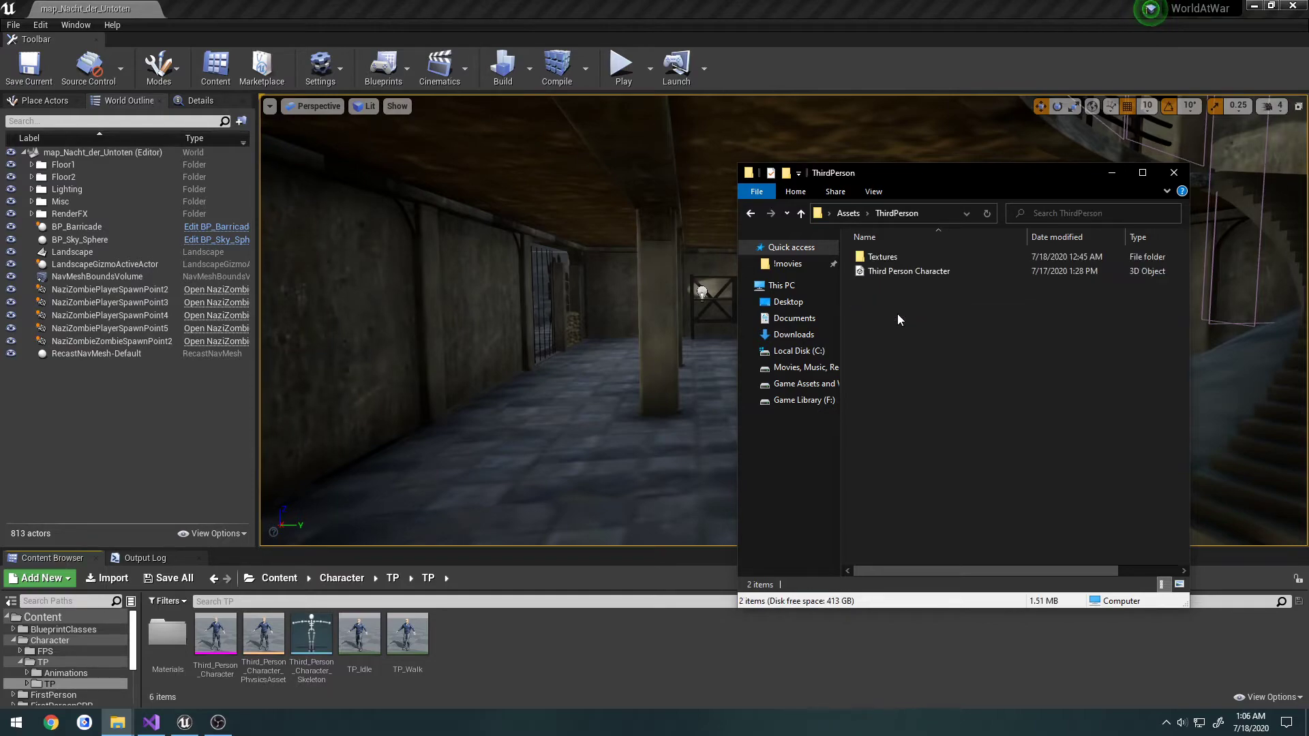
pyautogui.click(900, 273)
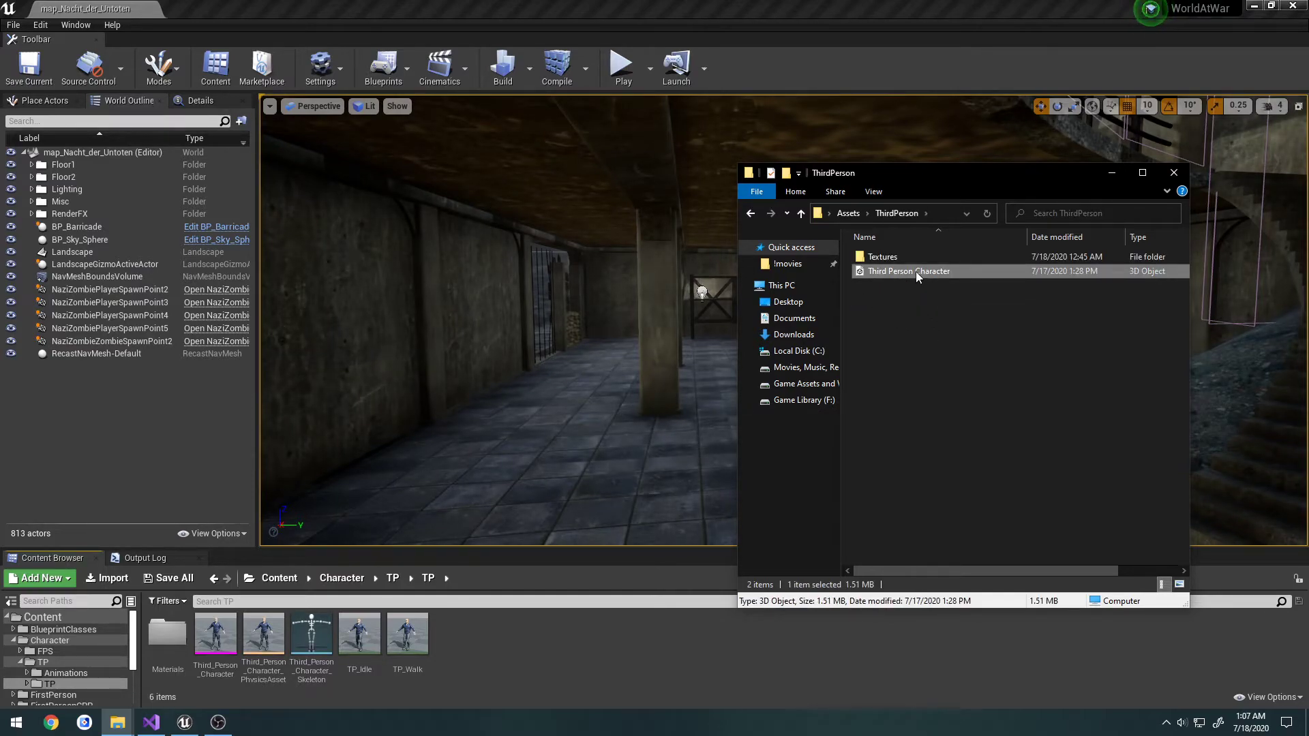
pyautogui.moveTo(914, 271); pyautogui.dragTo(927, 394)
pyautogui.click(922, 399)
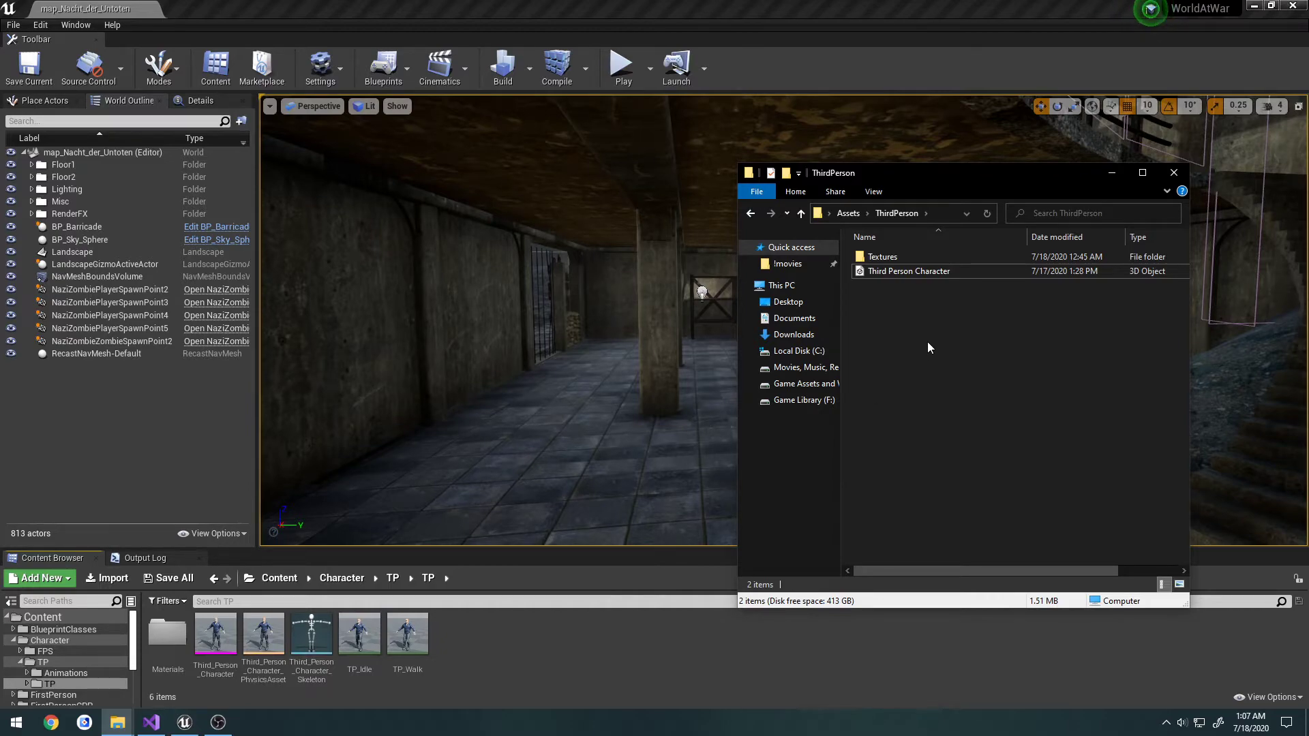
pyautogui.press('BackSpace')
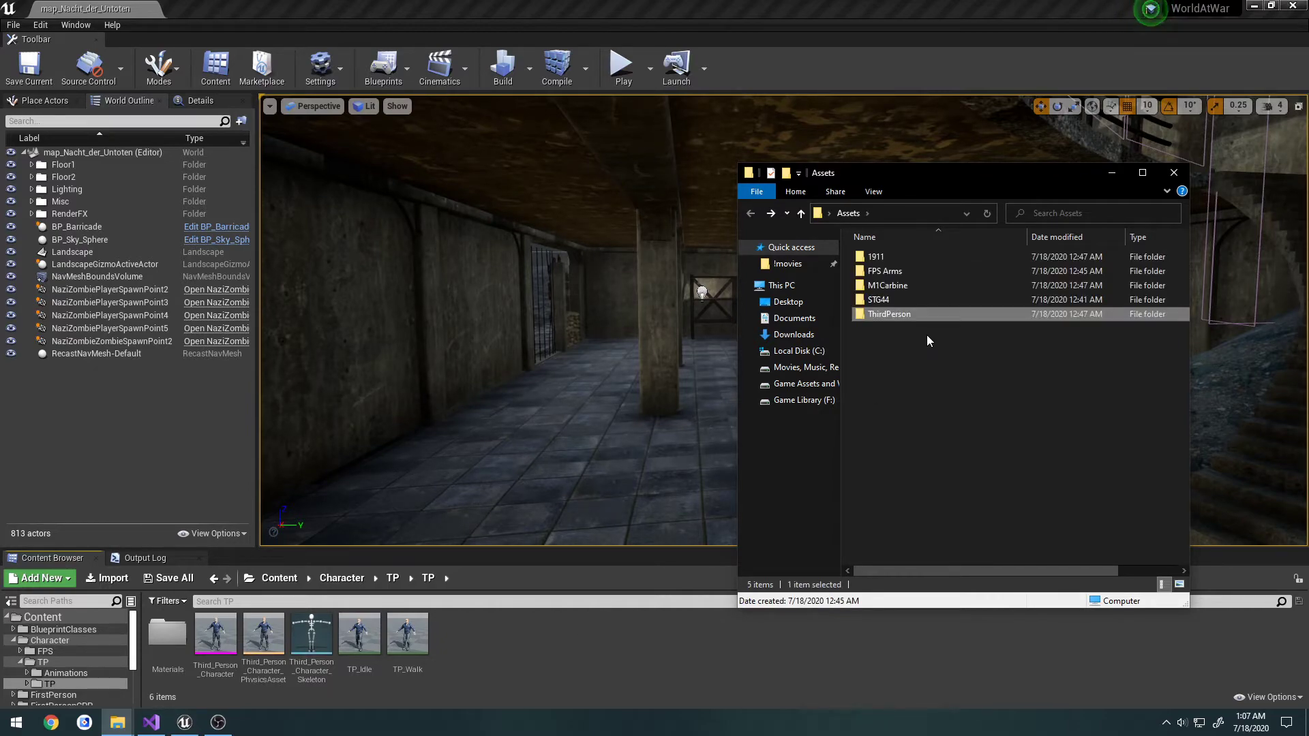
pyautogui.press('Return')
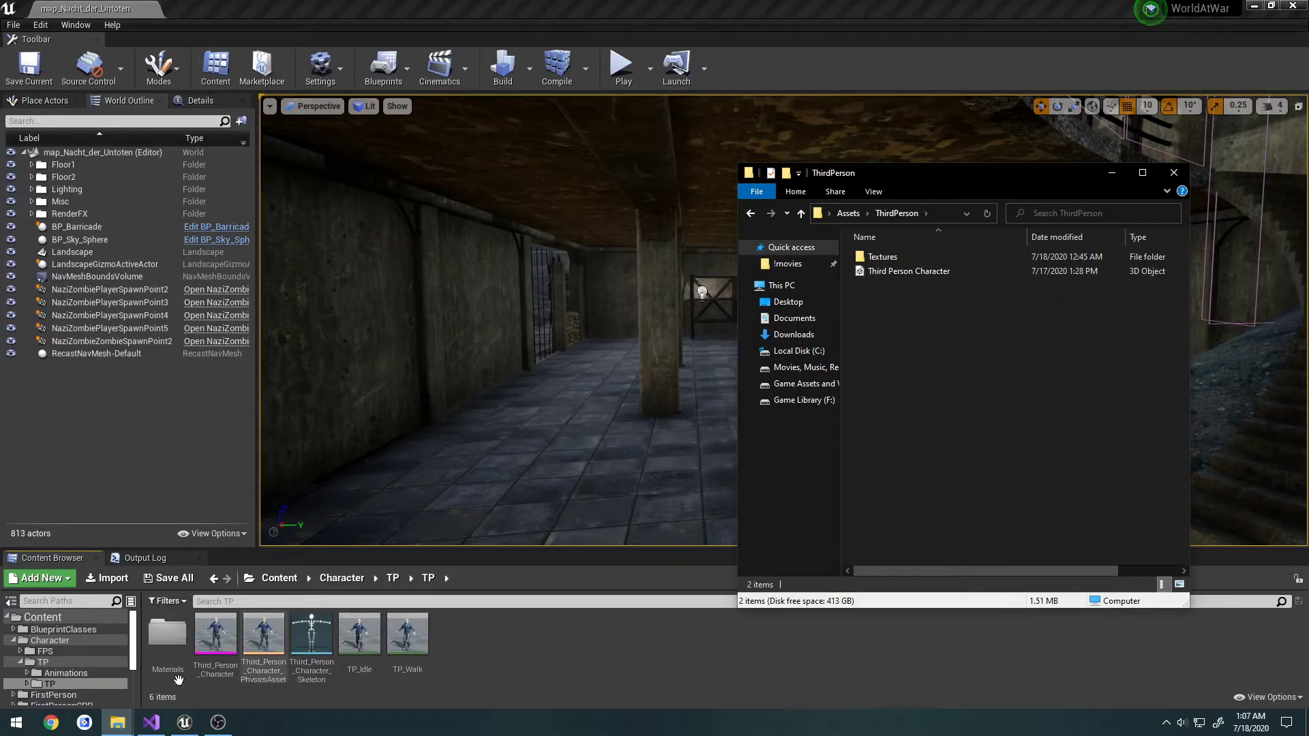
# Step: Switch to the WorldAtWar File Explorer window and browse to Desktop/WaW Dev/Characters/ThirdPersonAnimations
pyautogui.moveTo(117, 722)
pyautogui.click(167, 655)
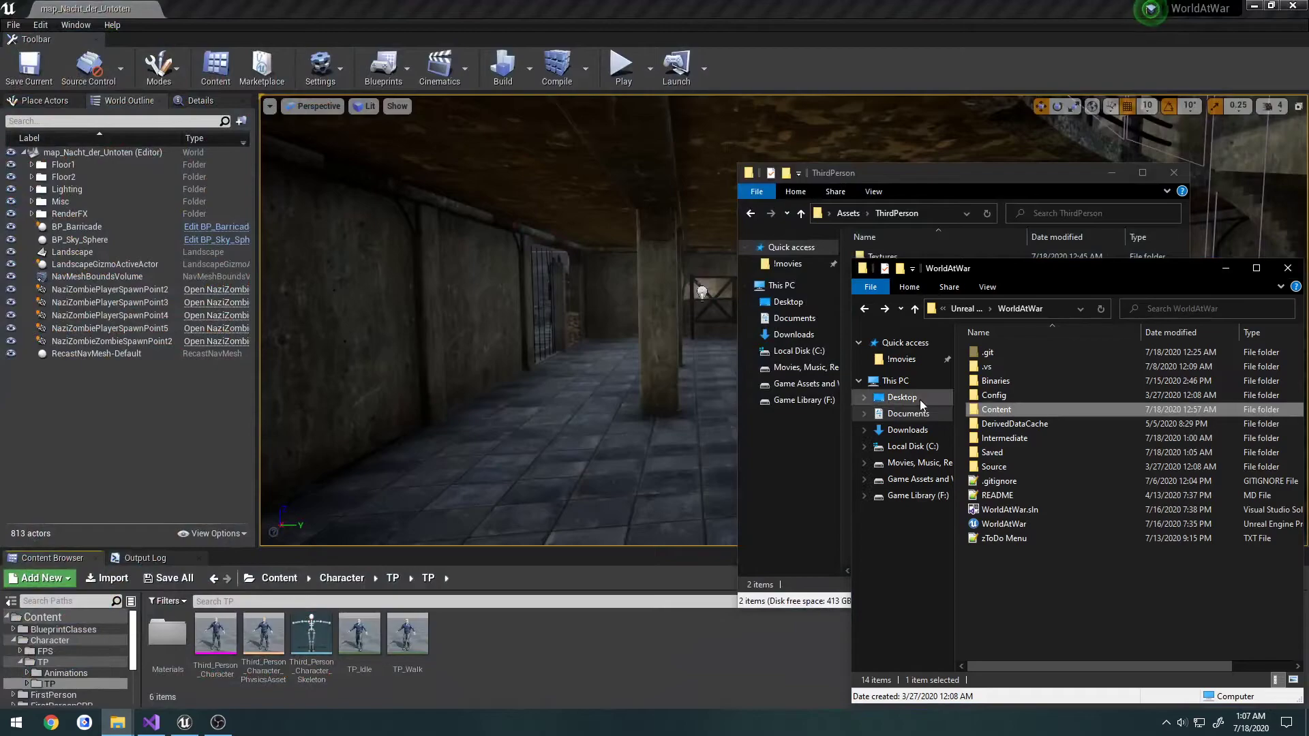
pyautogui.click(913, 398)
pyautogui.doubleClick(1042, 608)
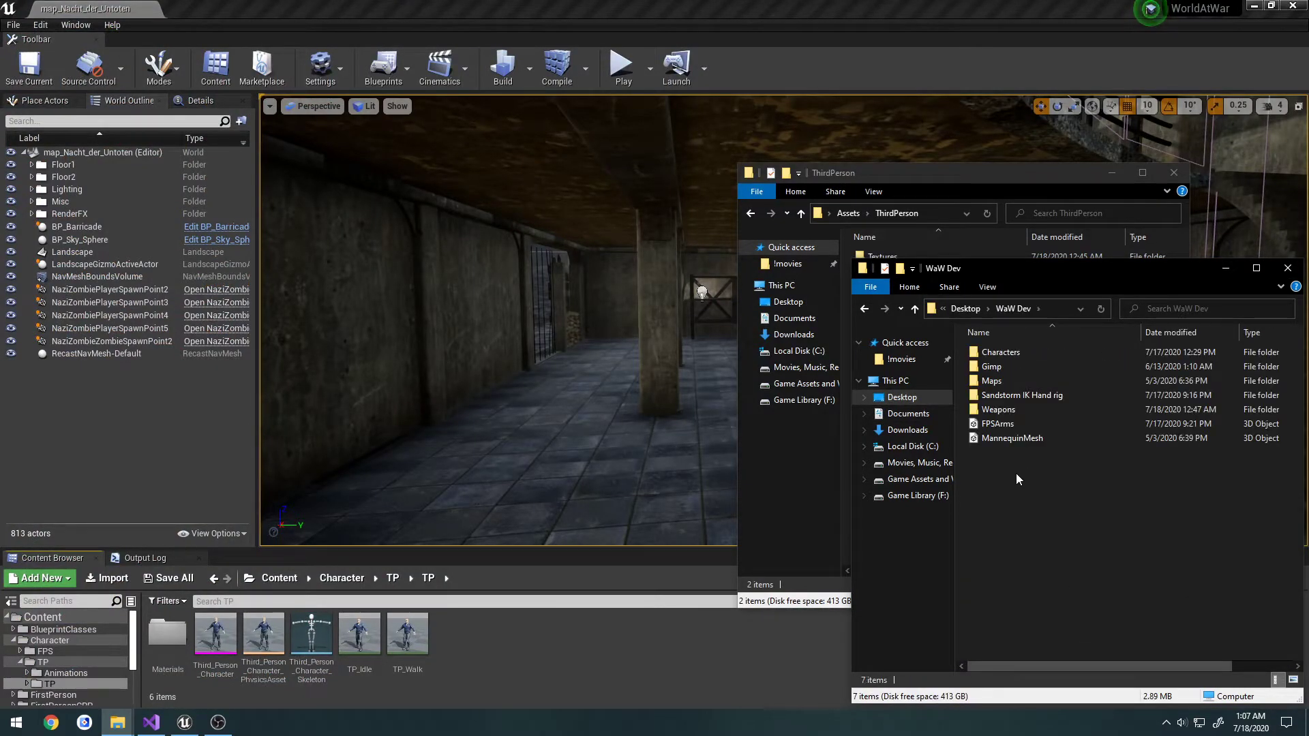
pyautogui.doubleClick(1040, 410)
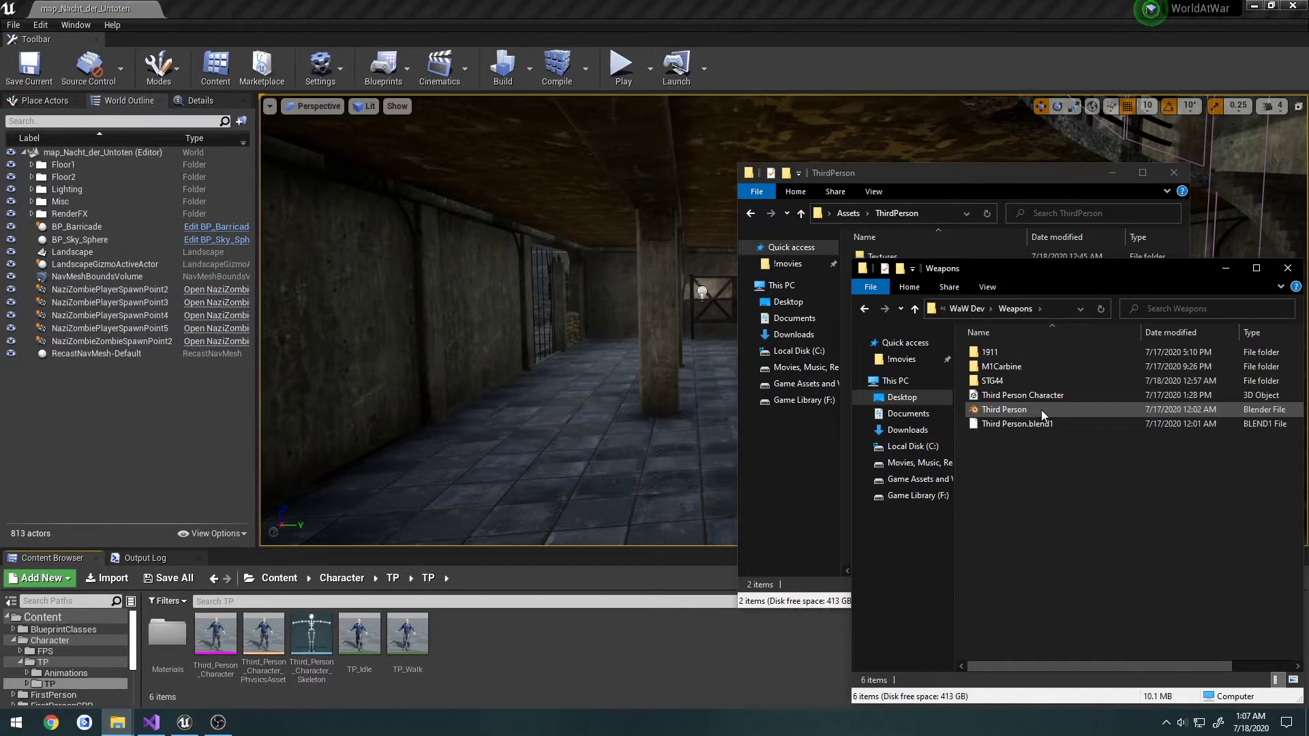
pyautogui.press('BackSpace')
pyautogui.doubleClick(1028, 357)
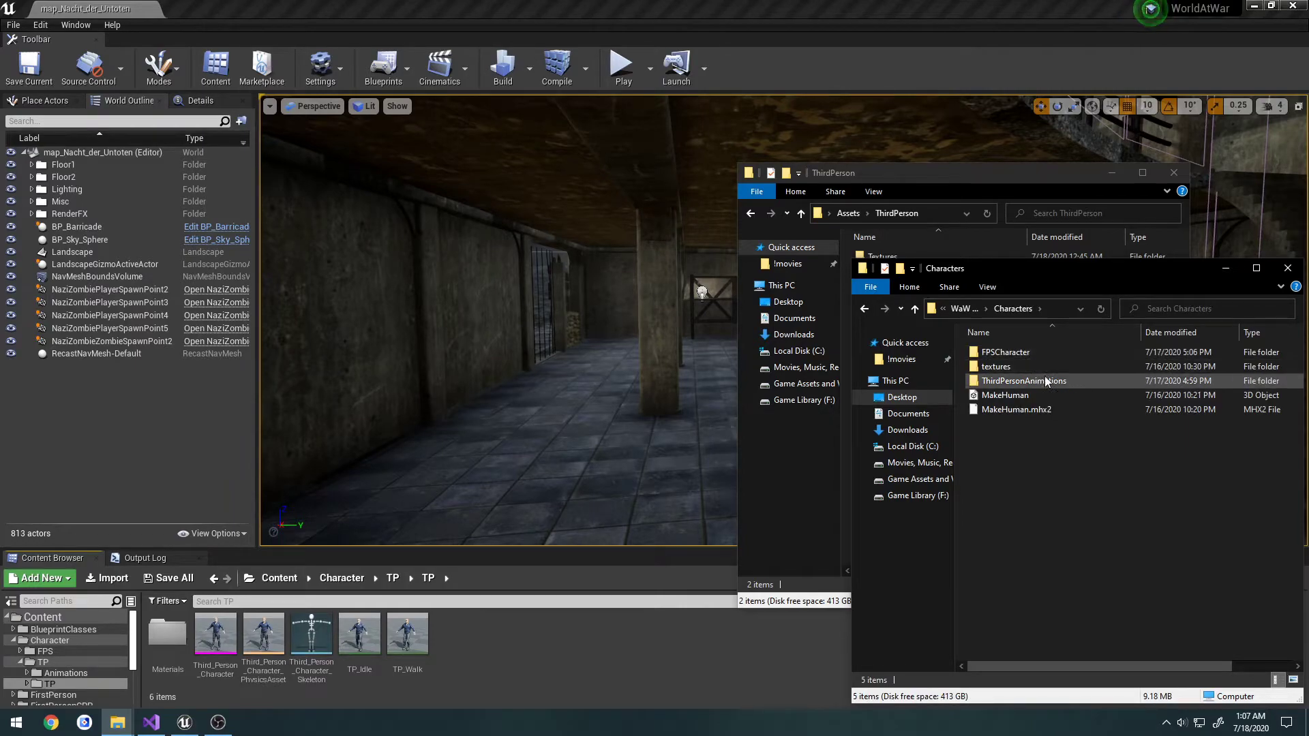
pyautogui.doubleClick(1047, 380)
# Step: Place the two folder windows side by side and copy TP_Idle and TP_Walk into Assets/ThirdPerson
pyautogui.moveTo(1033, 275); pyautogui.dragTo(424, 236)
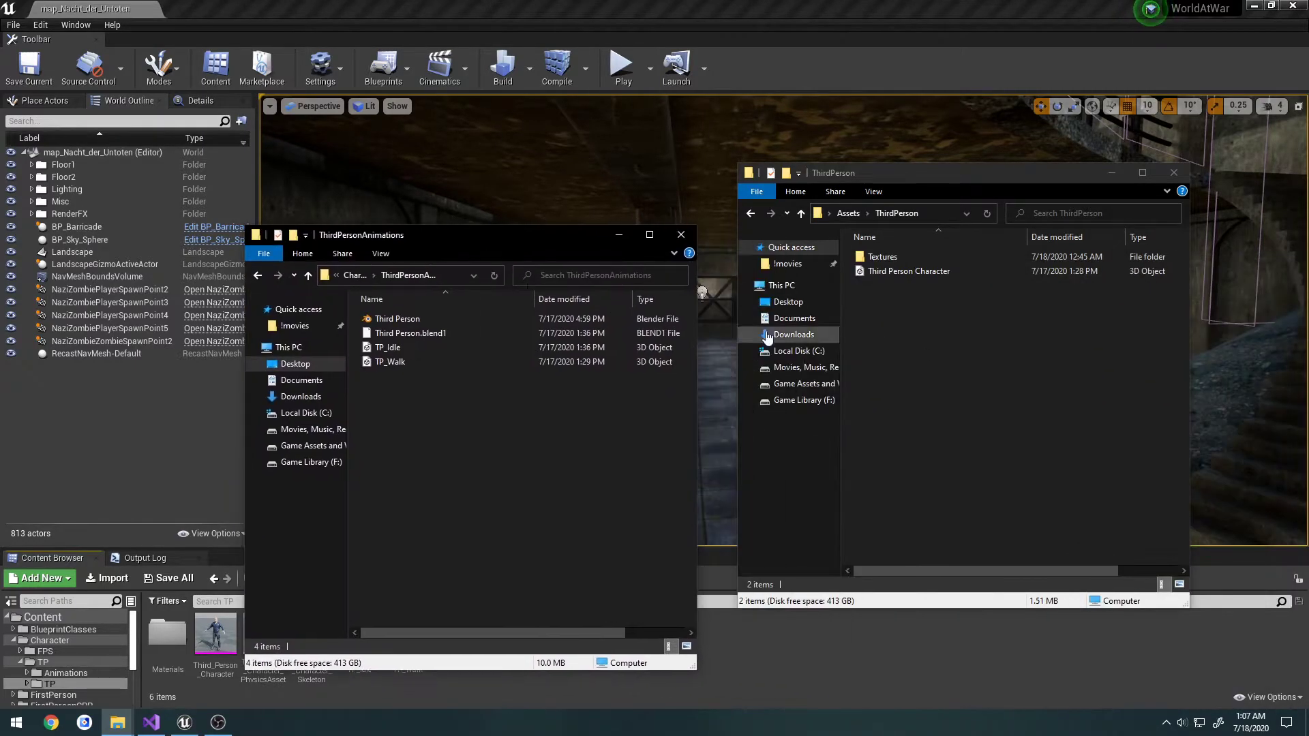
pyautogui.click(384, 349)
pyautogui.keyDown('shift'); pyautogui.click(392, 362); pyautogui.keyUp('shift')
pyautogui.moveTo(886, 395); pyautogui.dragTo(944, 384)
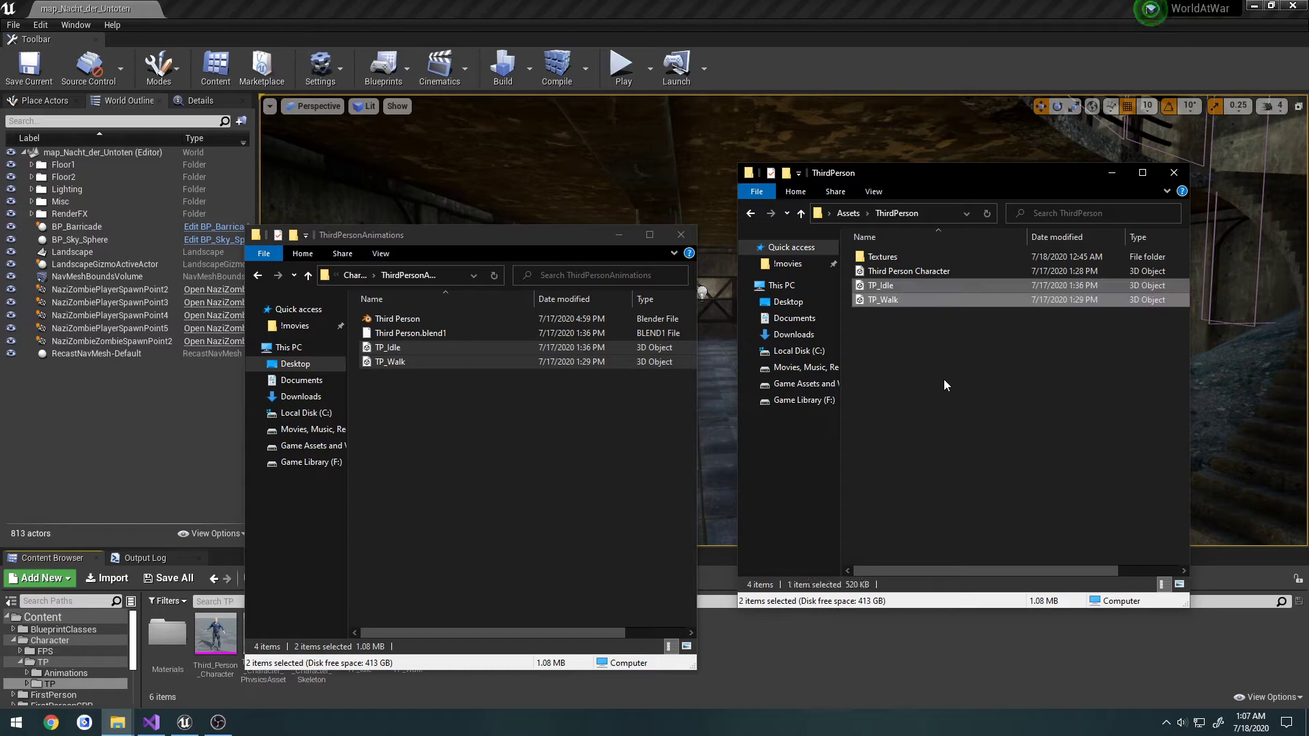
# Step: Return the source folder window to the WorldAtWar folder and minimise it, leaving the ThirdPerson folder in view
pyautogui.hotkey('alt', 'Left')
pyautogui.hotkey('alt', 'Left')
pyautogui.hotkey('alt', 'Left')
pyautogui.hotkey('alt', 'Left')
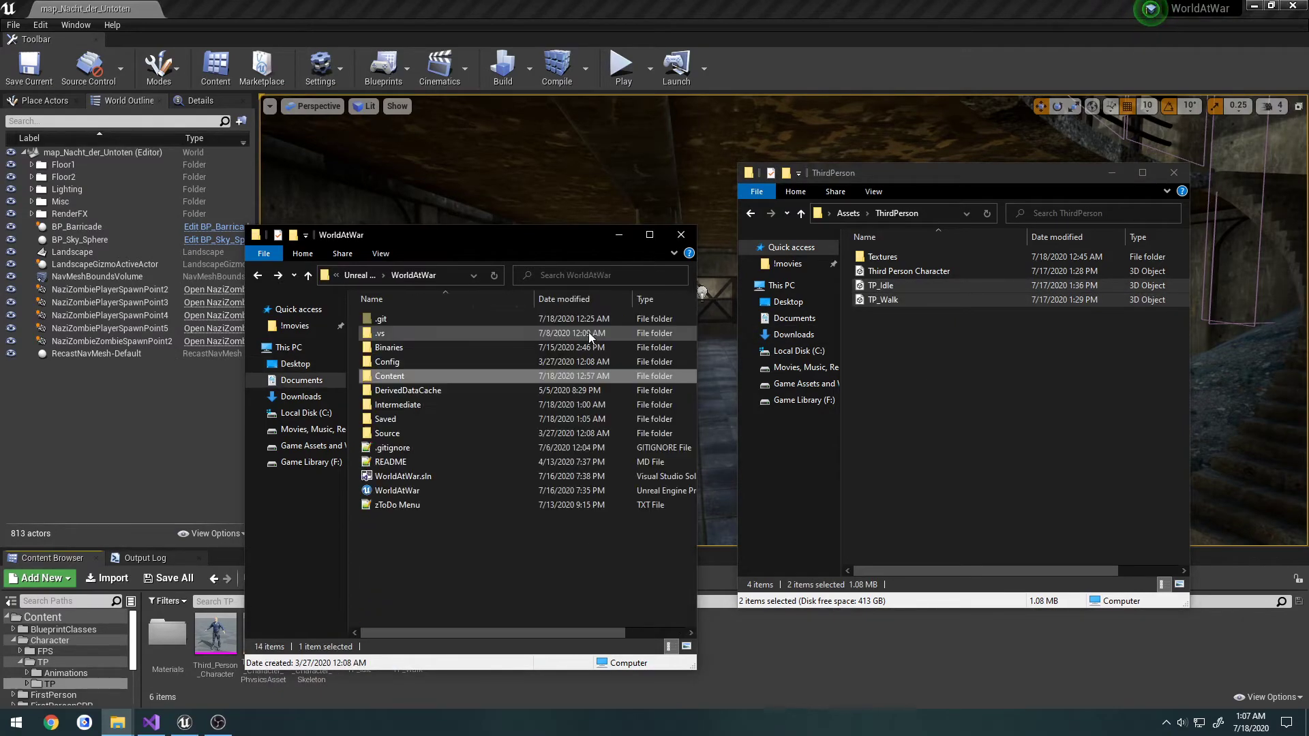
pyautogui.click(619, 235)
pyautogui.click(907, 352)
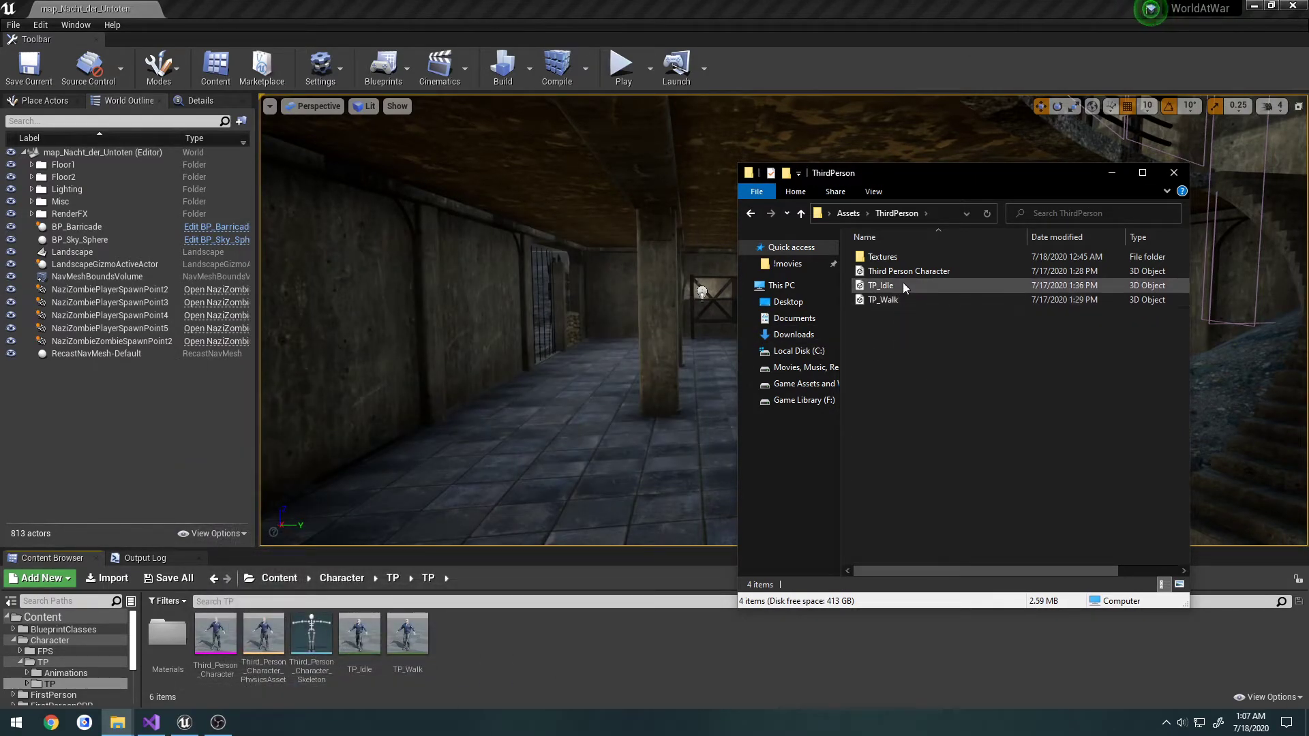
pyautogui.moveTo(923, 334); pyautogui.dragTo(954, 320)
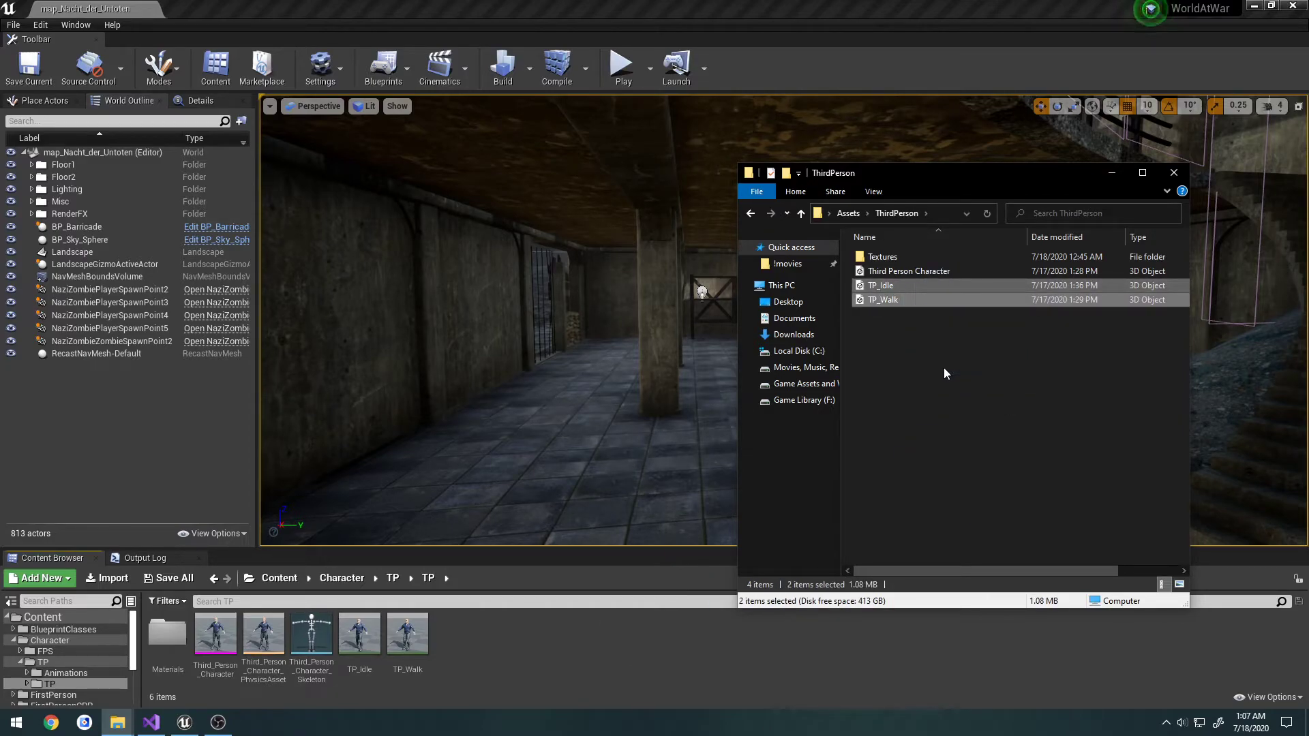
pyautogui.click(944, 392)
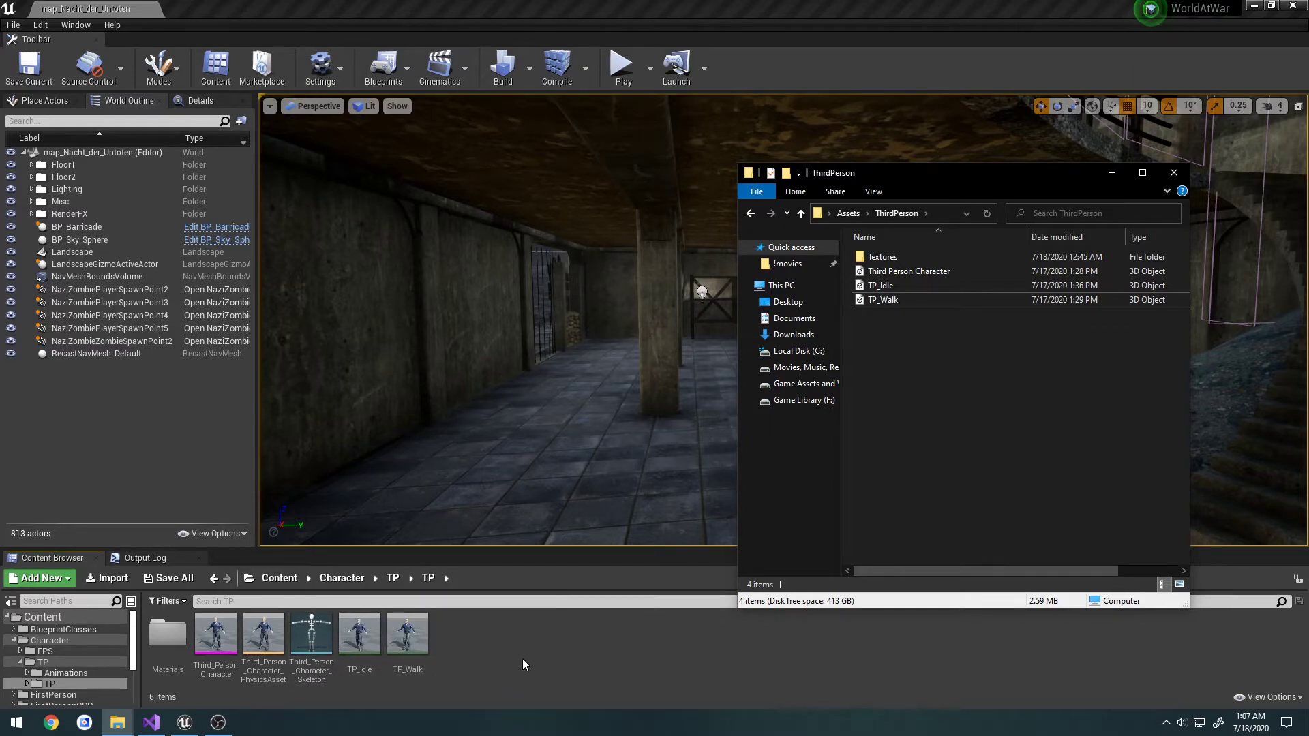
# Step: Compare the character's Materials folder in Unreal Editor with the texture files in Assets/ThirdPerson/Textures
pyautogui.click(533, 653)
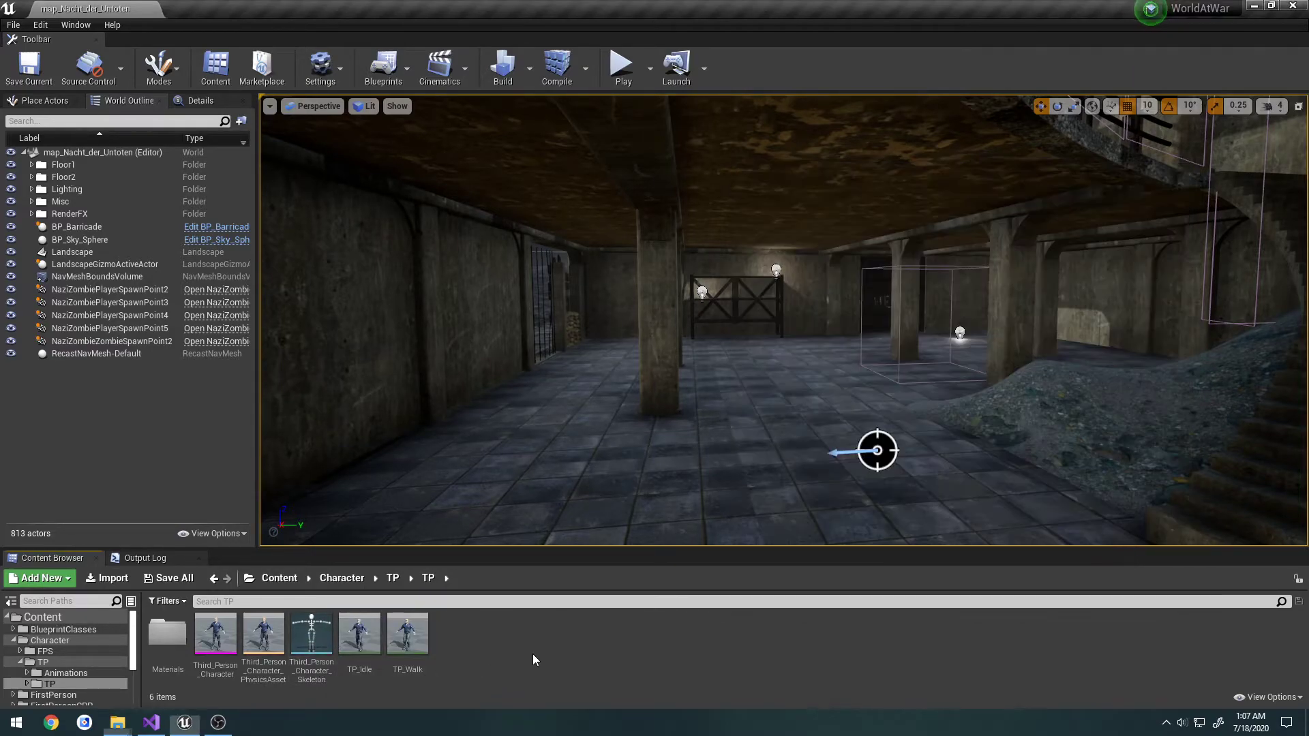
pyautogui.doubleClick(167, 634)
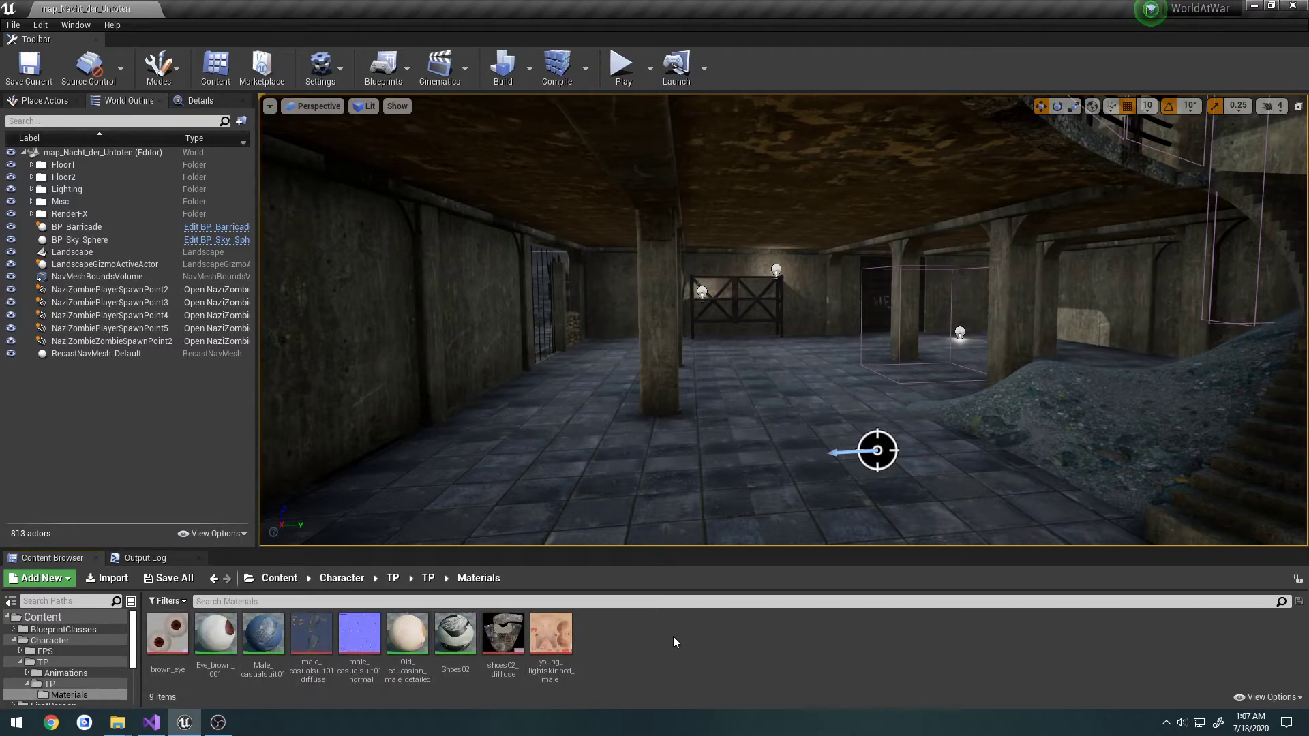
pyautogui.moveTo(120, 723)
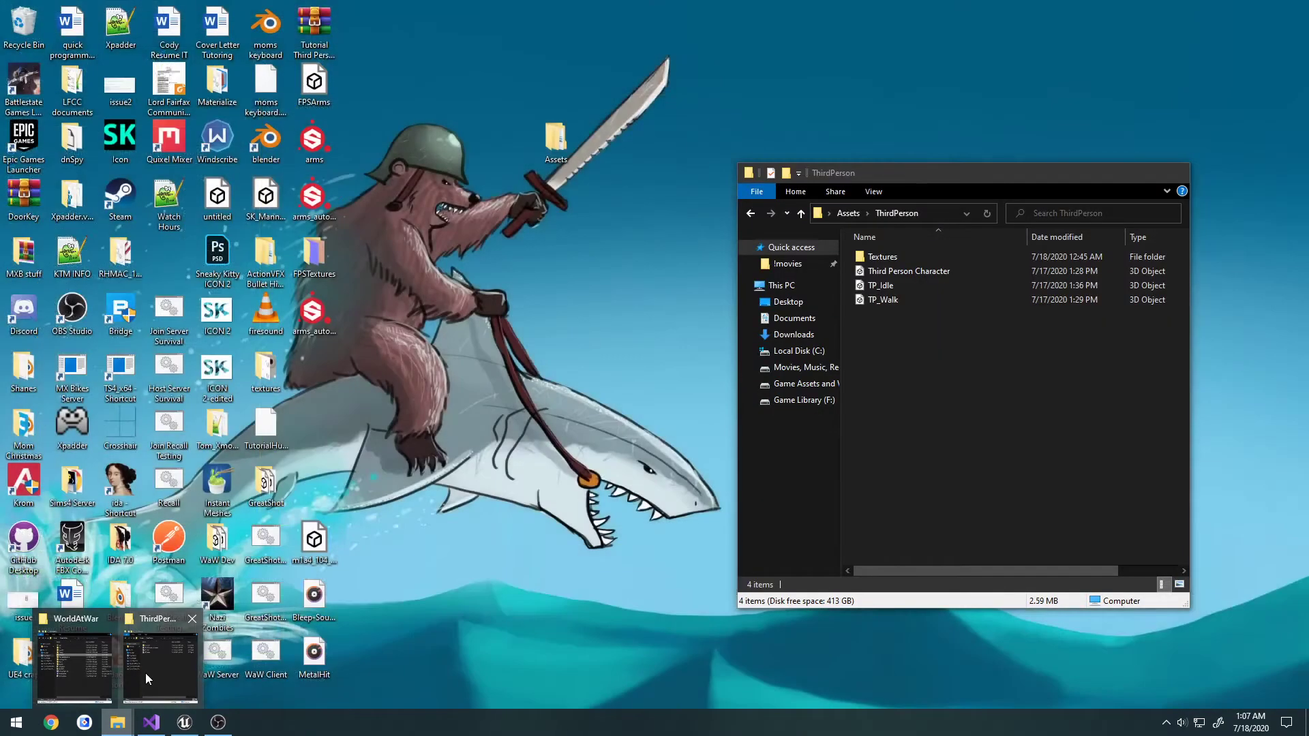
pyautogui.click(146, 673)
pyautogui.doubleClick(900, 259)
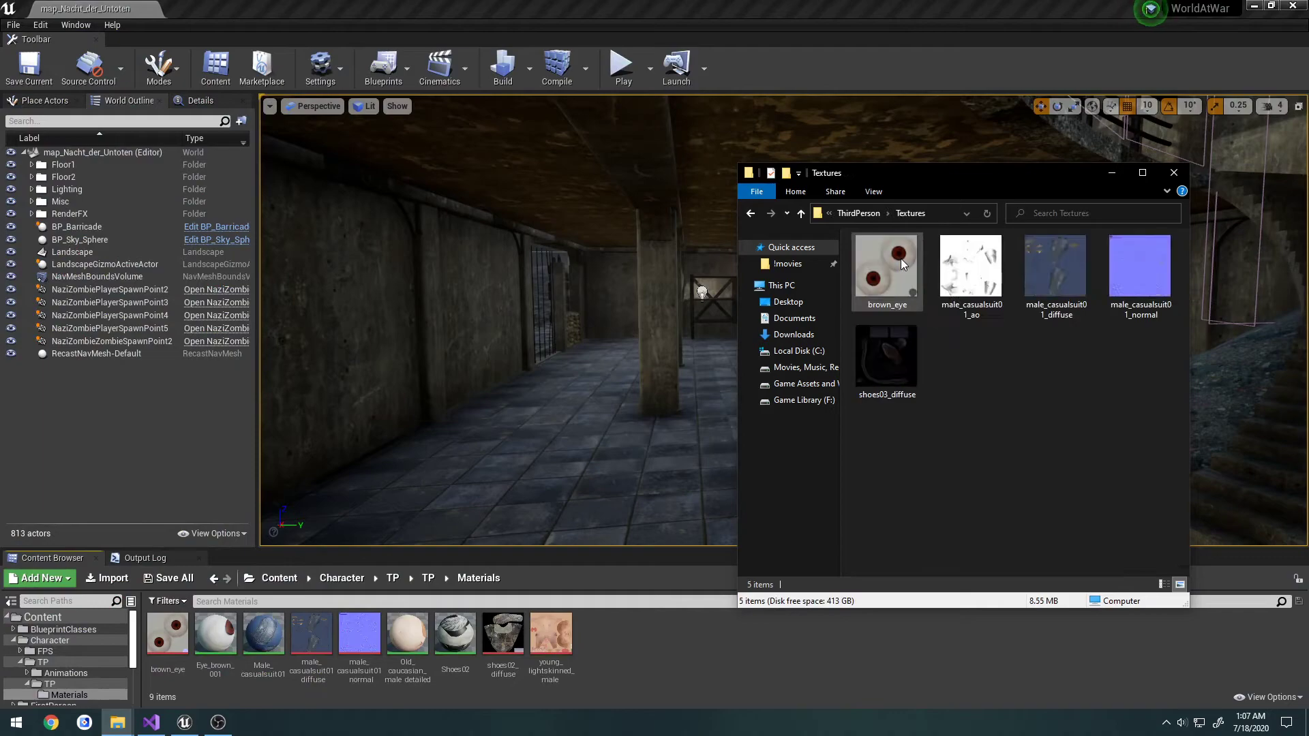
pyautogui.moveTo(1166, 463); pyautogui.dragTo(875, 262)
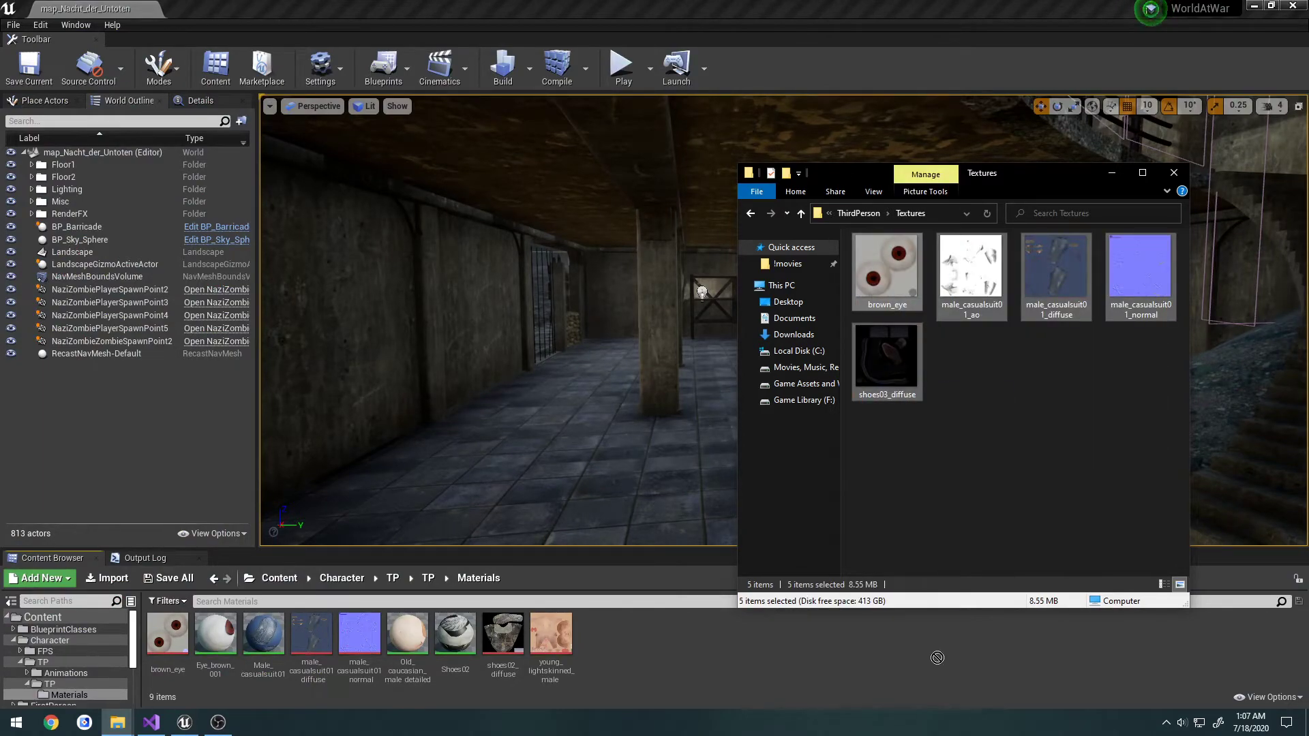
pyautogui.moveTo(612, 663); pyautogui.dragTo(876, 273)
pyautogui.click(995, 394)
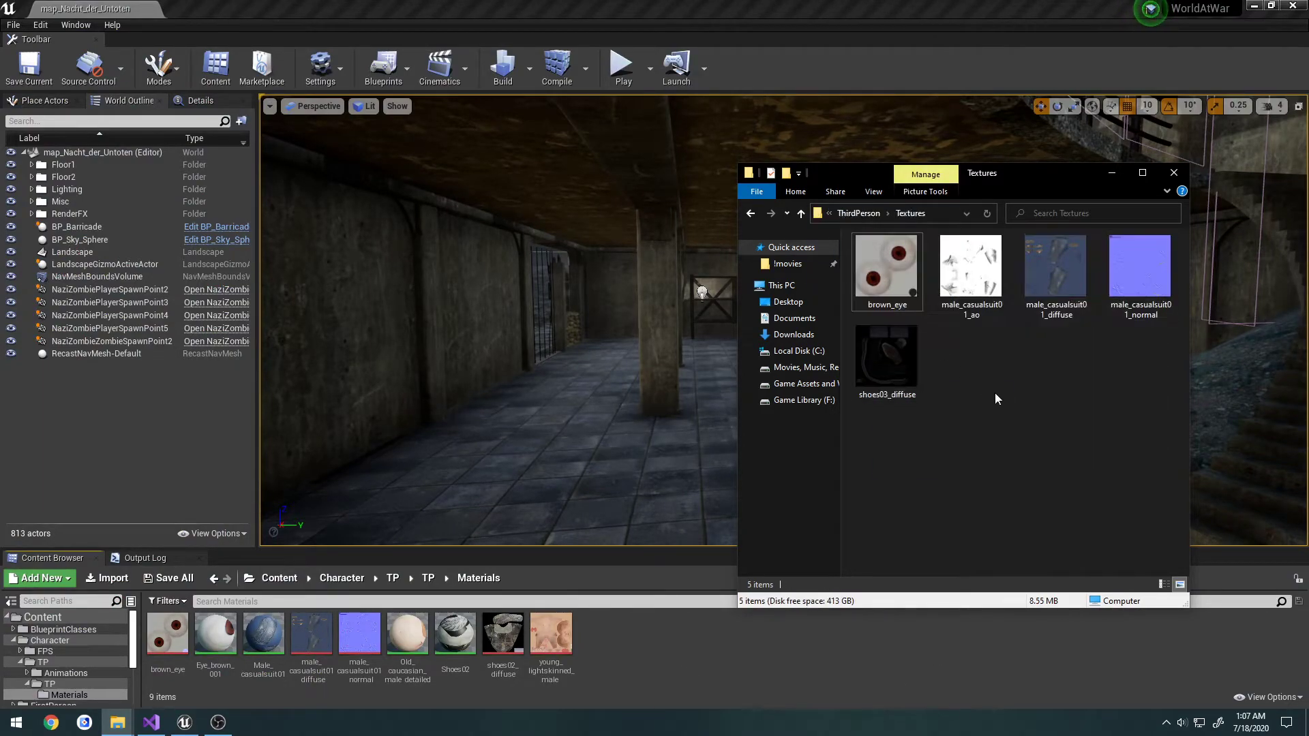
# Step: Open the Male_casualsuit01 material and arrange its two Texture Sample nodes beside the material's result node
pyautogui.click(648, 620)
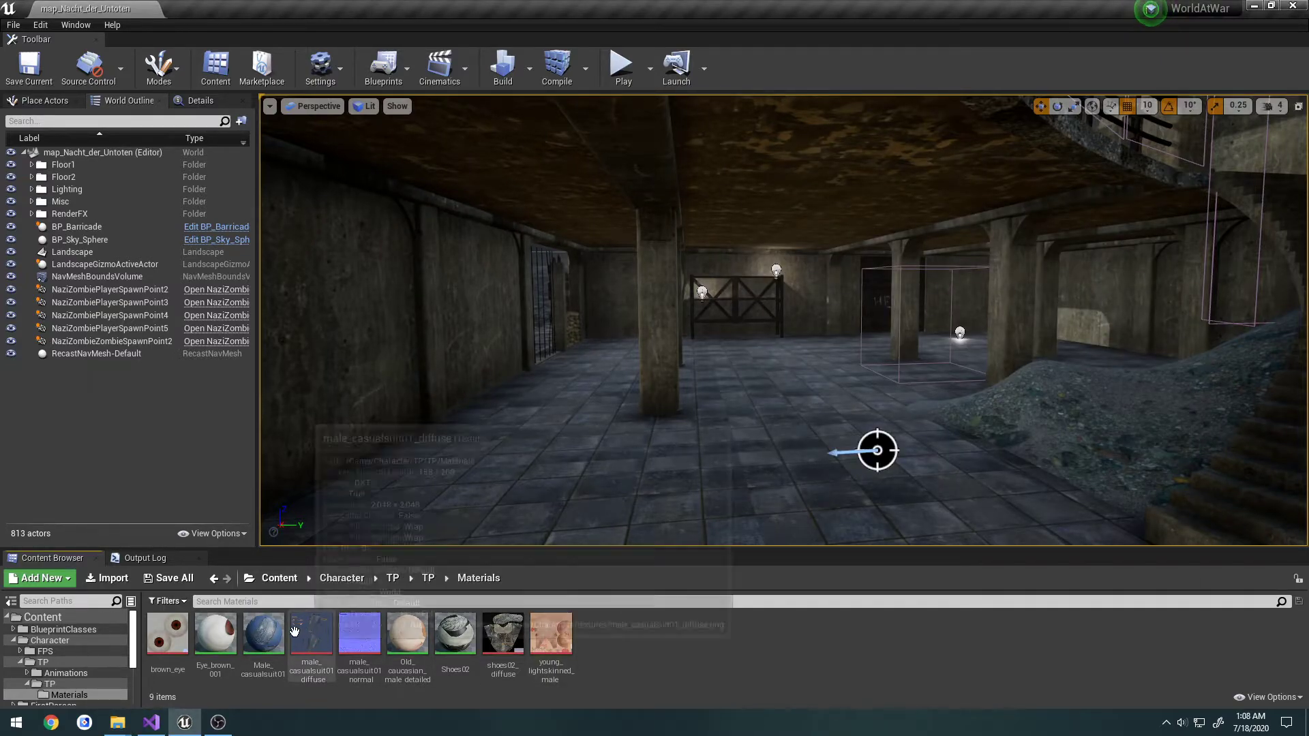
pyautogui.doubleClick(259, 635)
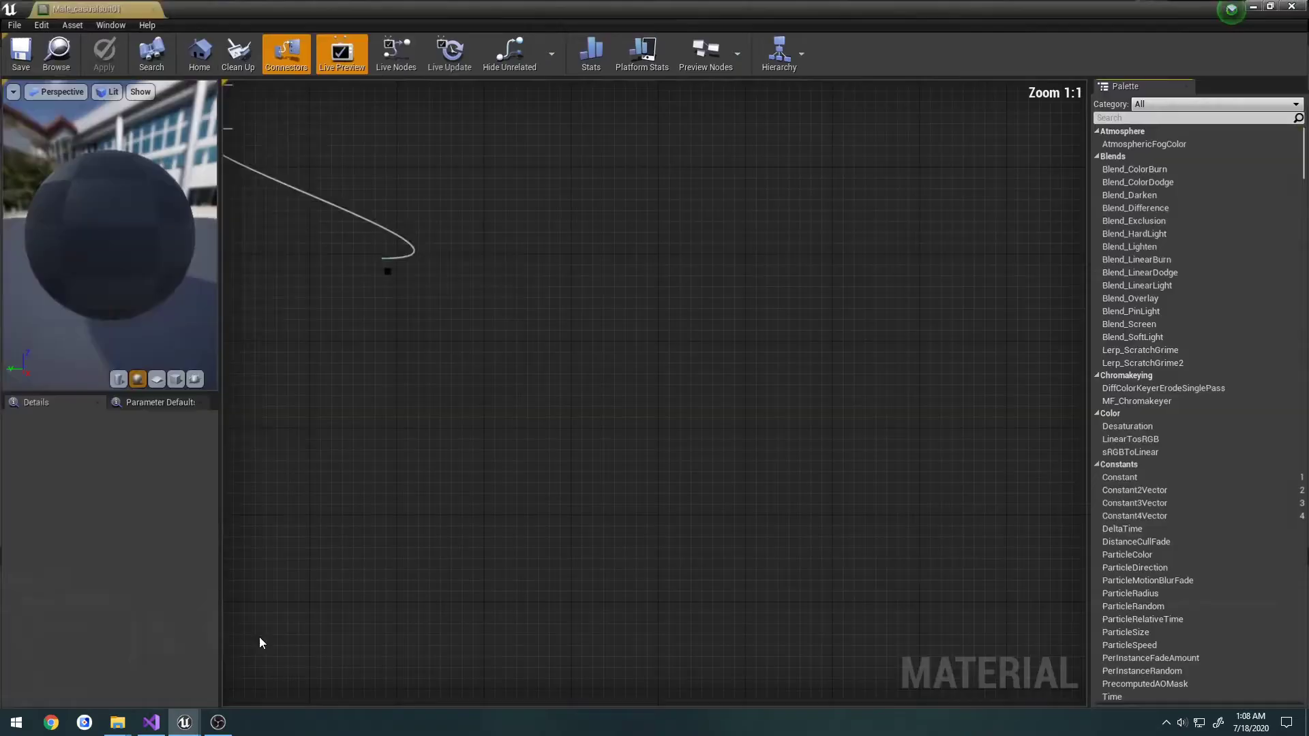
pyautogui.moveTo(514, 173); pyautogui.dragTo(521, 254, button='right')
pyautogui.moveTo(769, 99); pyautogui.dragTo(337, 324)
pyautogui.moveTo(420, 389); pyautogui.dragTo(526, 271, button='right')
pyautogui.moveTo(882, 374); pyautogui.dragTo(456, 372)
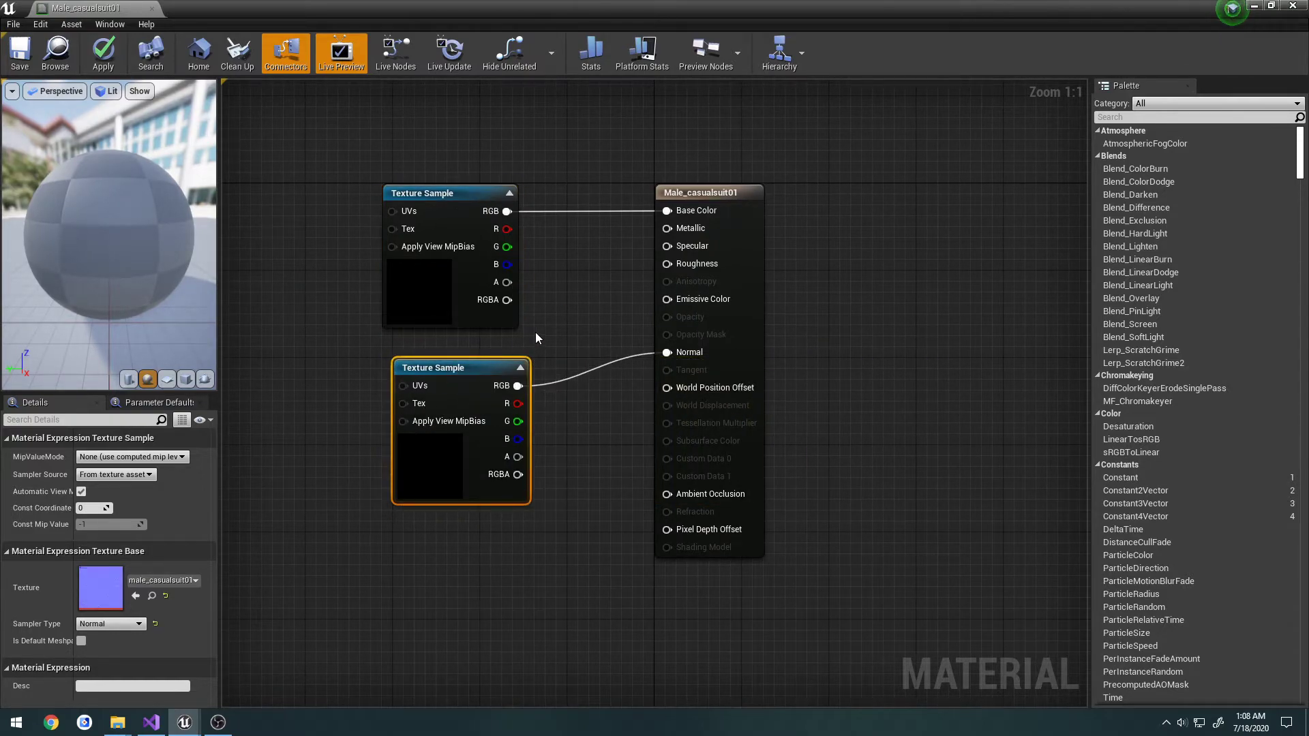
# Step: Inspect the Base Color and Normal texture nodes of Male_casualsuit01, and close the material without applying changes
pyautogui.moveTo(534, 332); pyautogui.dragTo(604, 314, button='right')
pyautogui.click(498, 275)
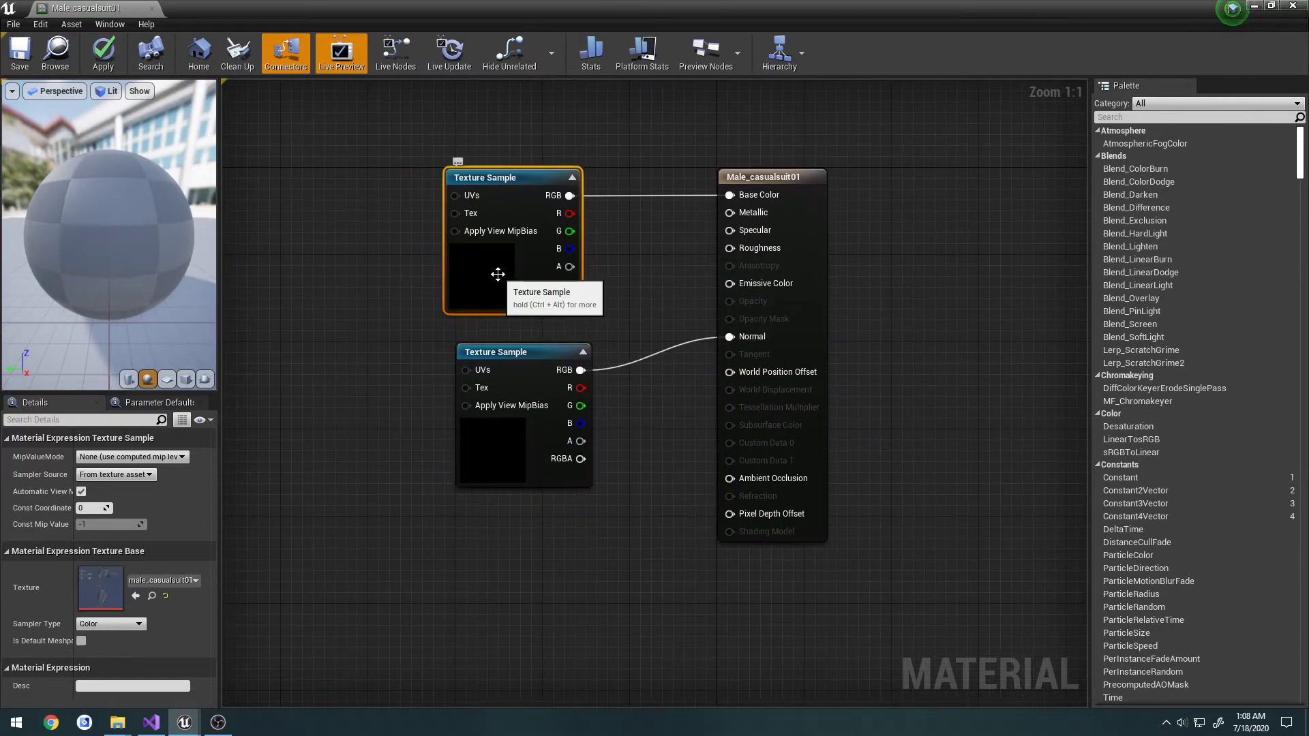
pyautogui.click(516, 431)
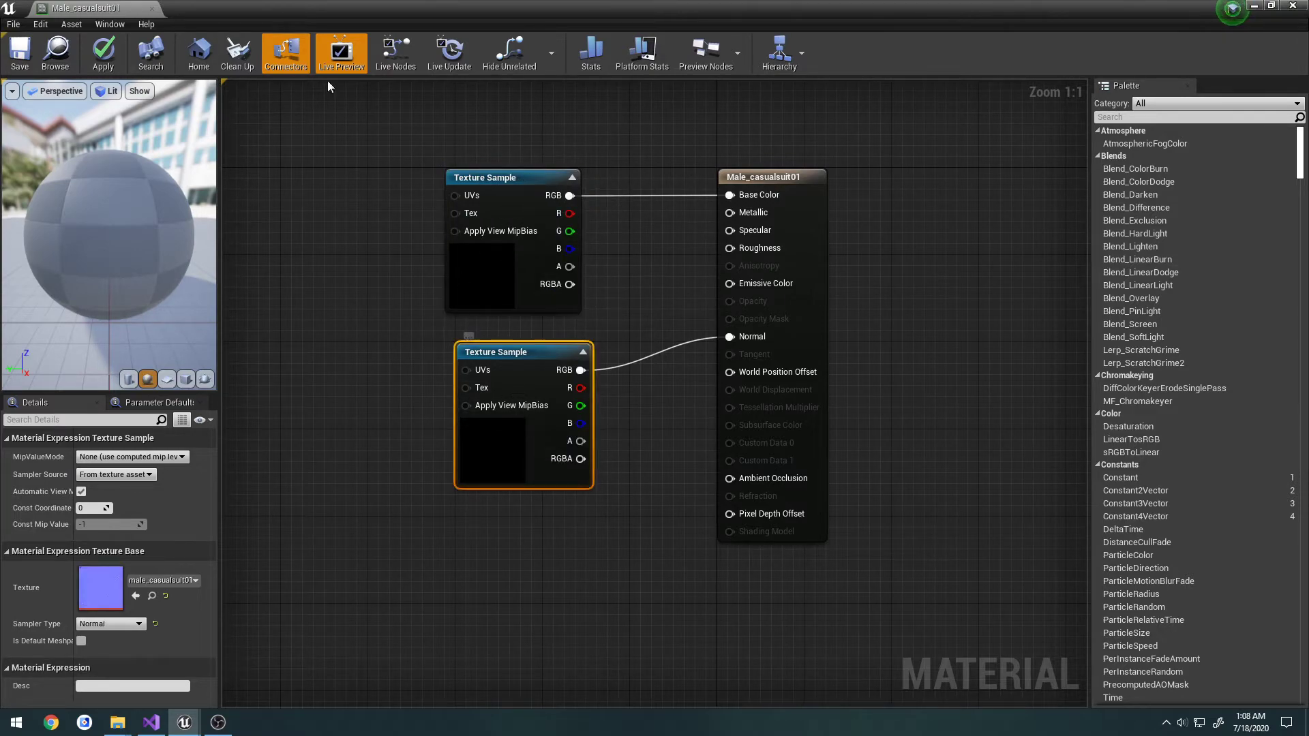
pyautogui.click(501, 177)
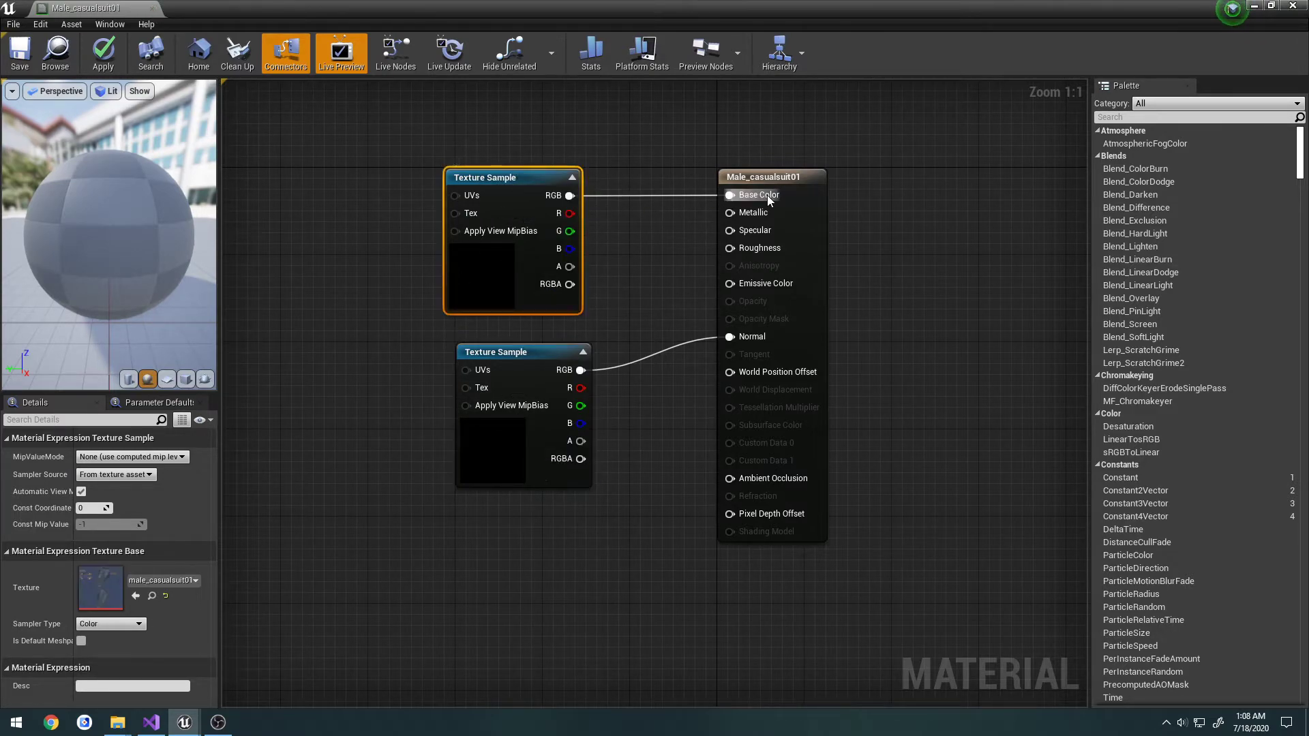
pyautogui.moveTo(520, 358); pyautogui.dragTo(521, 335)
pyautogui.moveTo(498, 273); pyautogui.dragTo(509, 273)
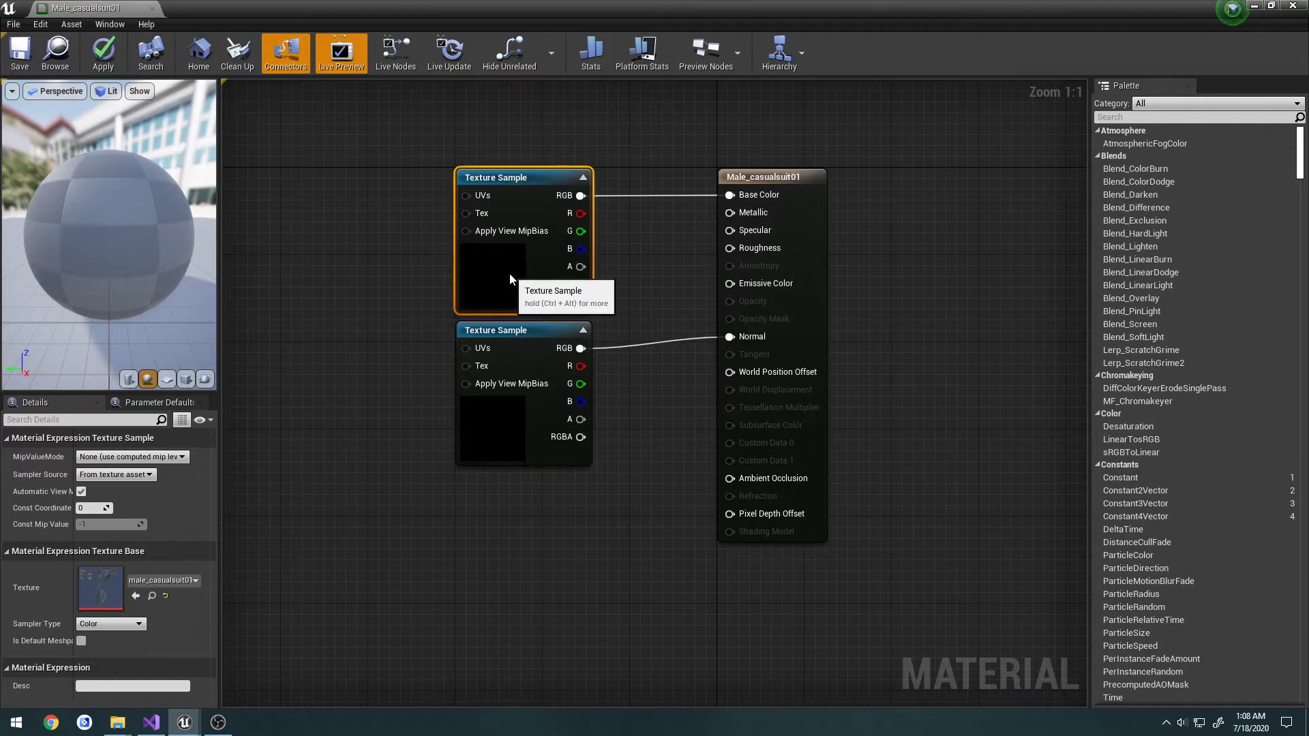
pyautogui.click(546, 361)
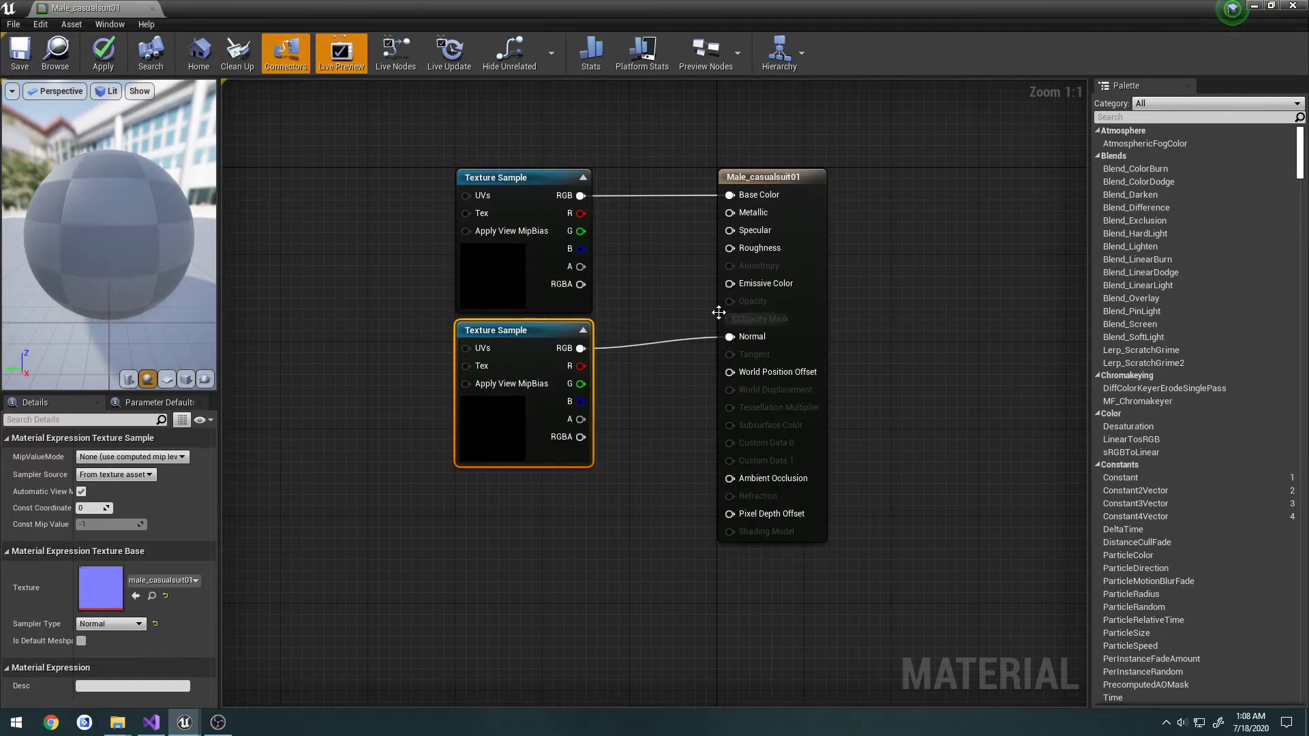
pyautogui.click(151, 8)
pyautogui.click(750, 410)
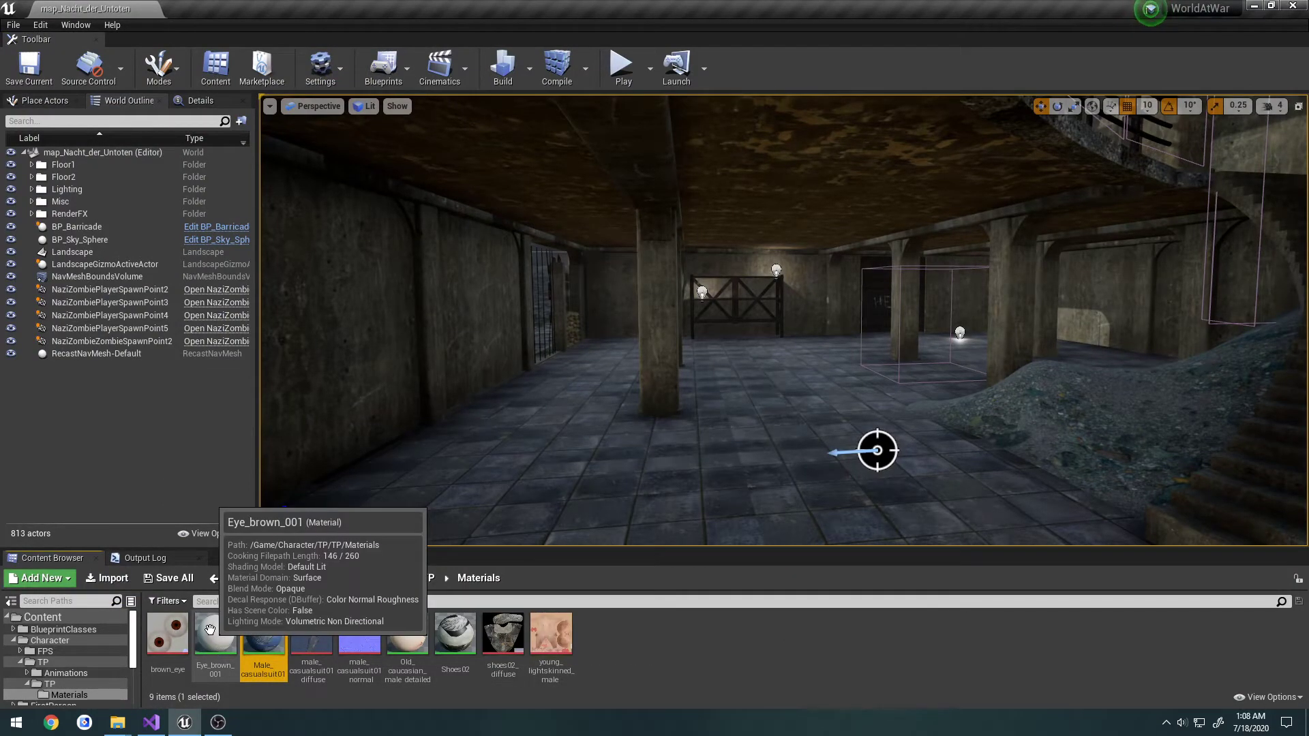
# Step: Check the texture connections of the Old_caucasian_male_detailed_001 and Eye_brown_001 materials, closing both without applying changes
pyautogui.doubleClick(407, 634)
pyautogui.moveTo(473, 427); pyautogui.dragTo(500, 420, button='right')
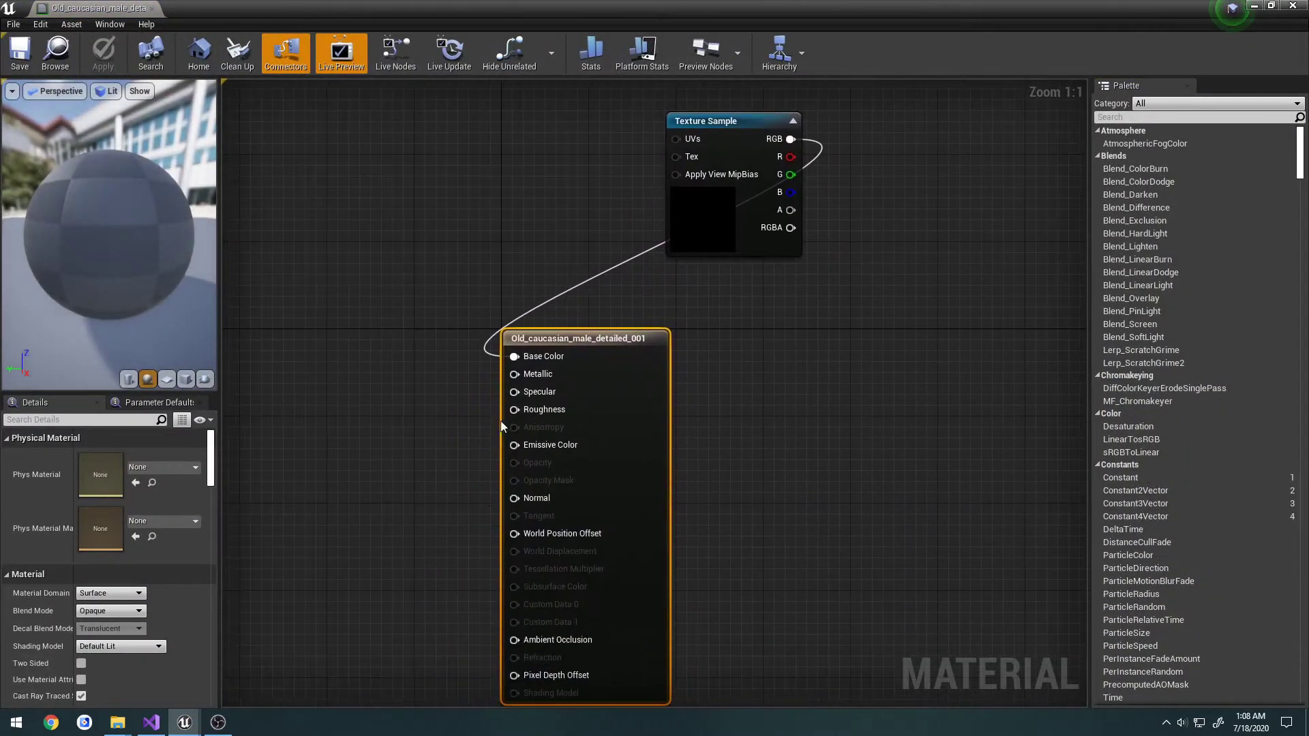
pyautogui.moveTo(693, 231); pyautogui.dragTo(353, 467)
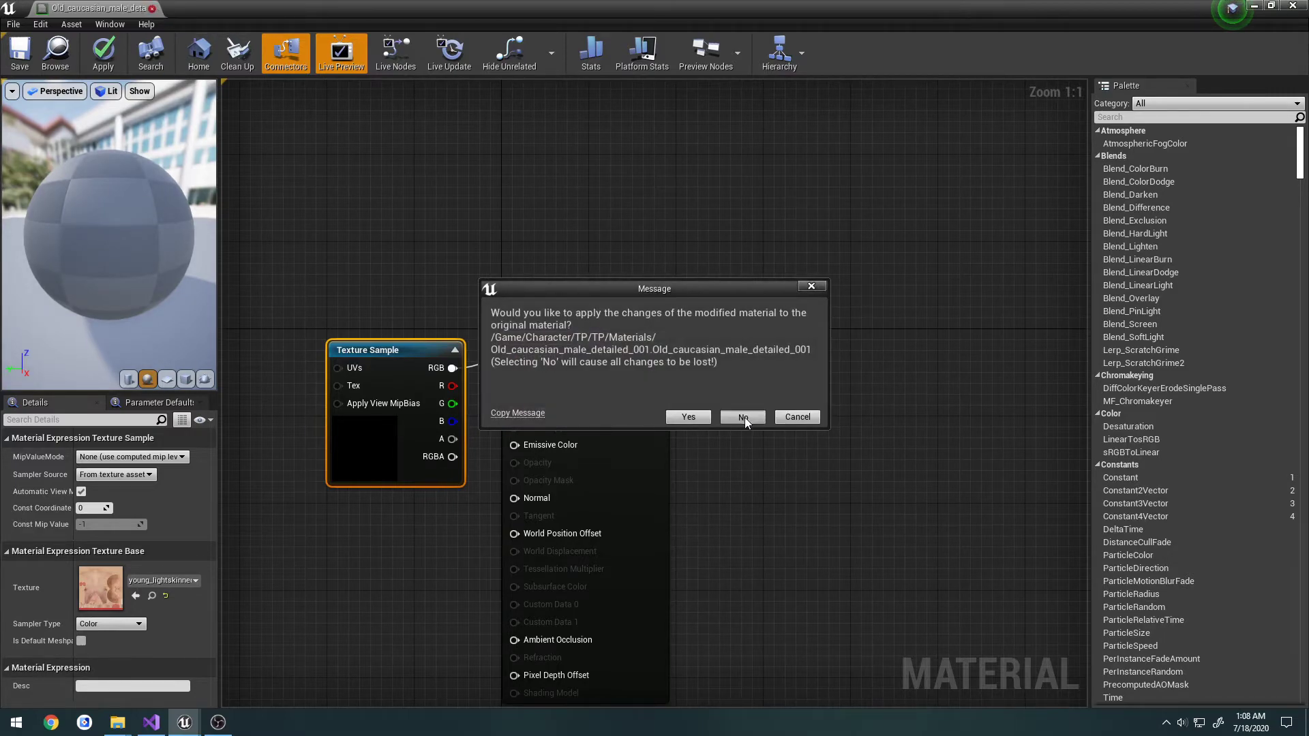
pyautogui.click(743, 417)
pyautogui.doubleClick(211, 638)
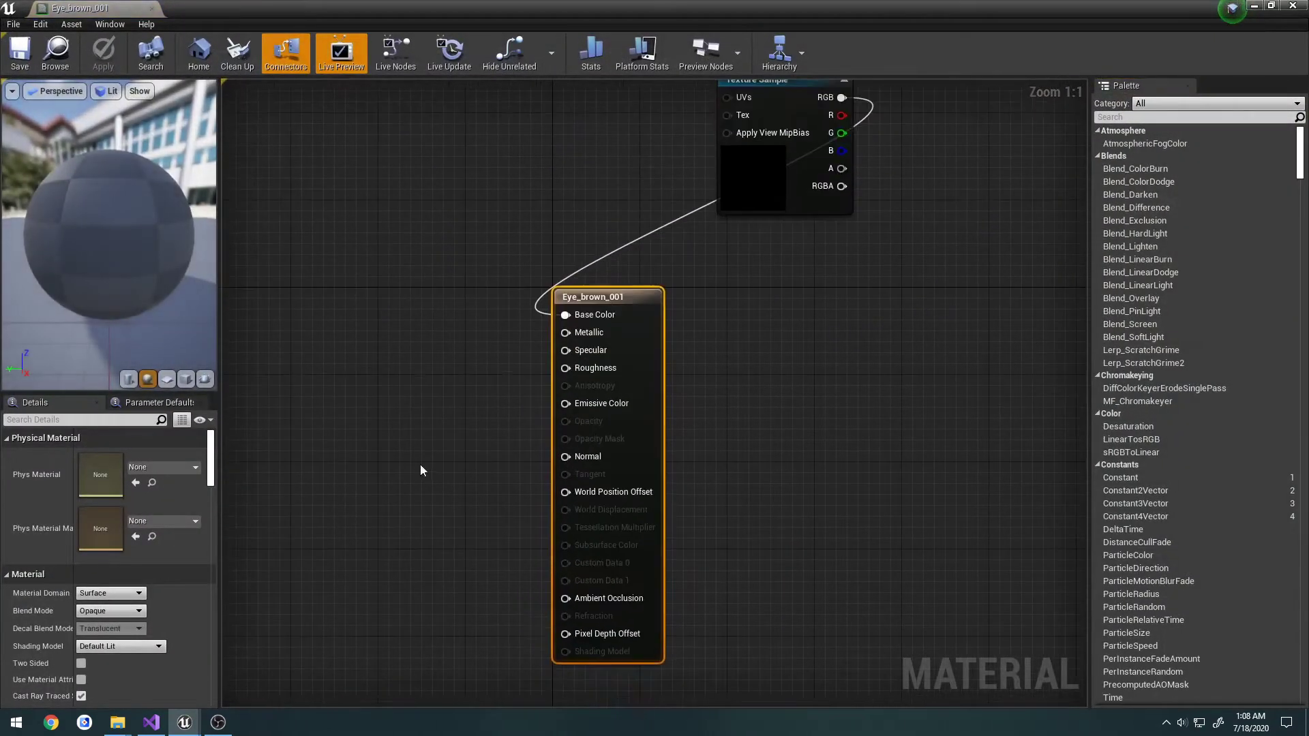
pyautogui.click(151, 7)
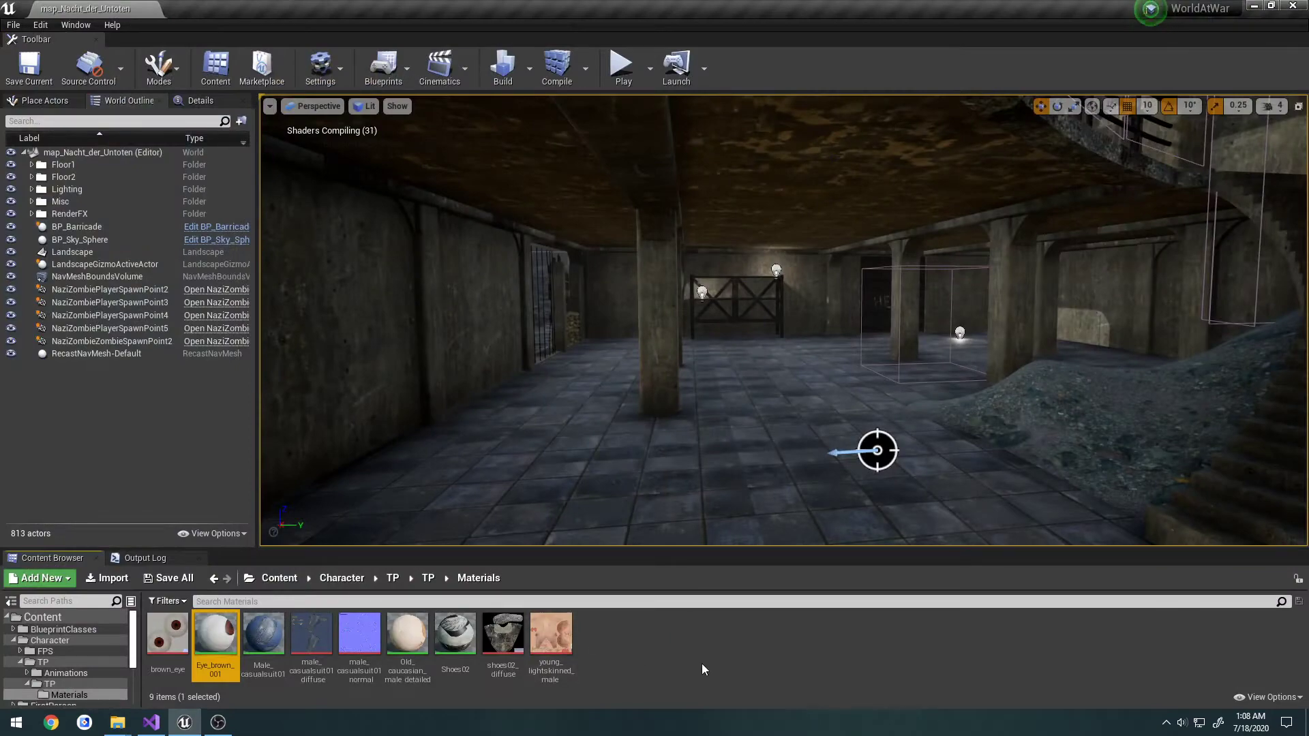
pyautogui.click(701, 645)
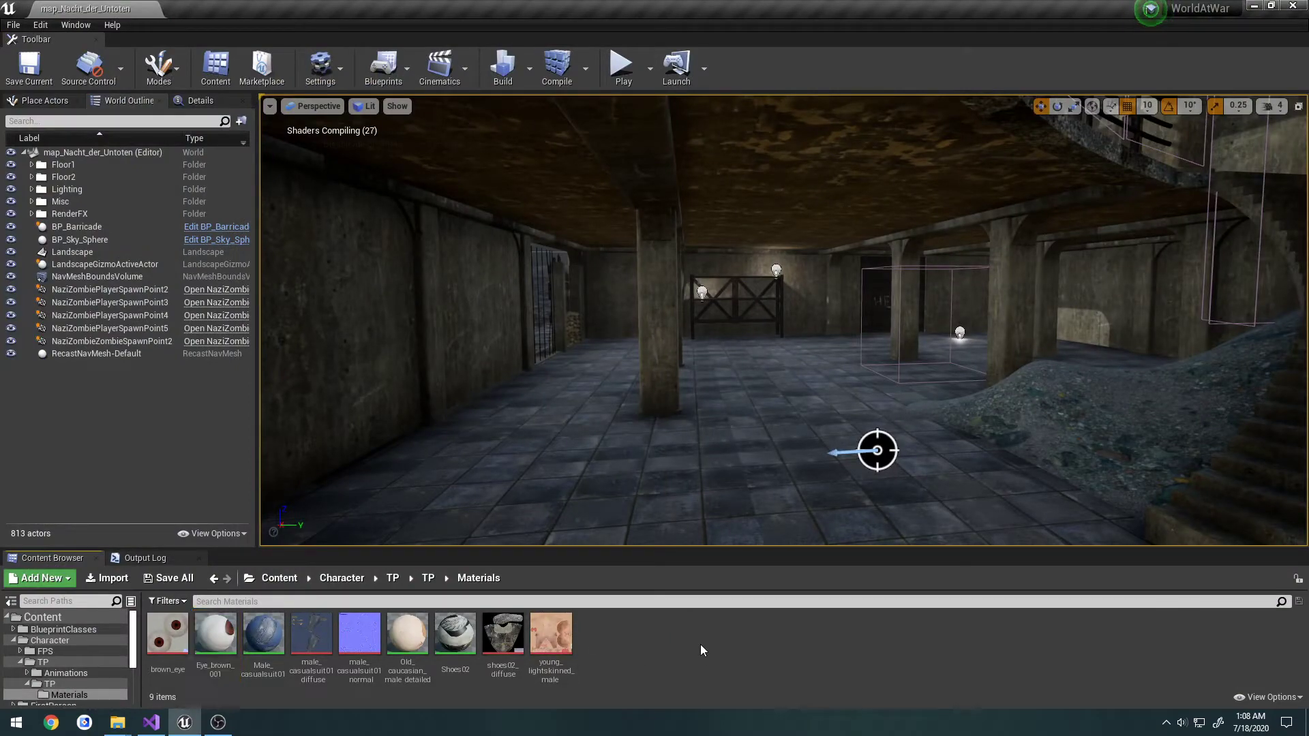
# Step: Open the Third_Person_Character mesh from Character/TP/TP and dock its editor beside the level editor
pyautogui.hotkey('alt', 'Left')
pyautogui.click(484, 635)
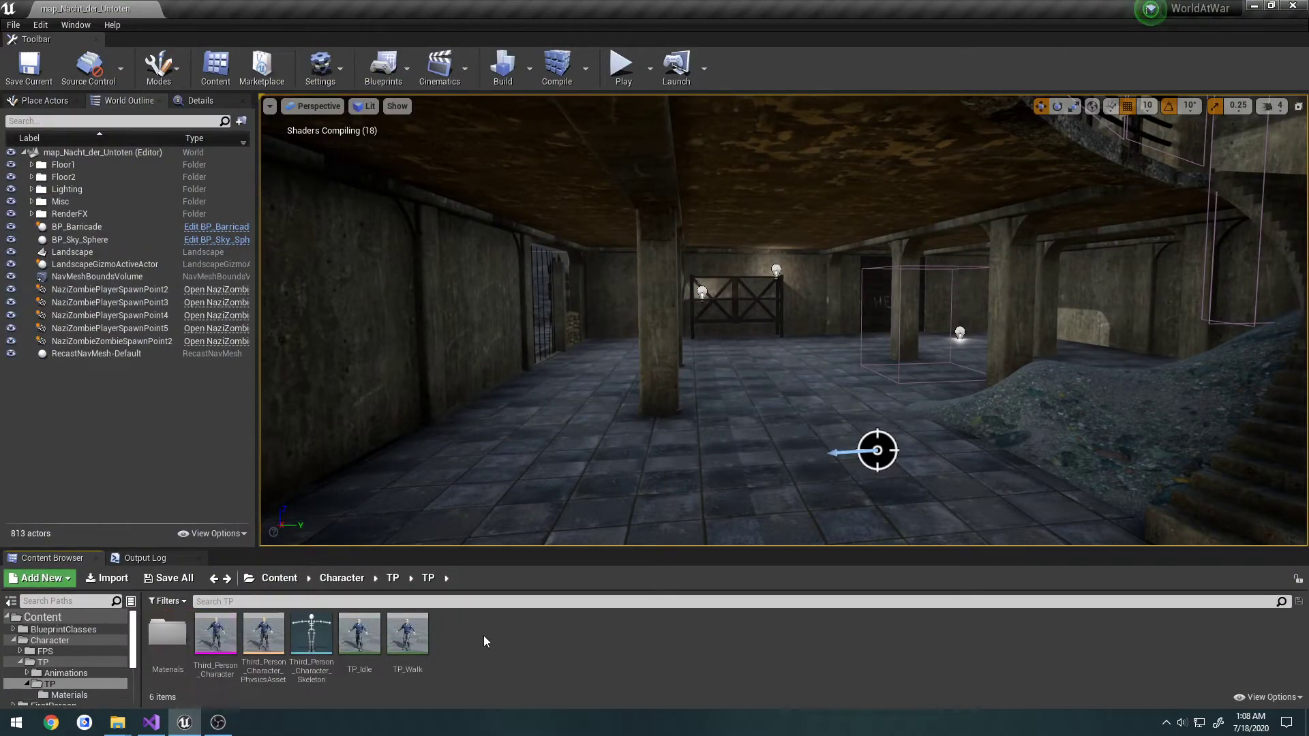
pyautogui.doubleClick(216, 634)
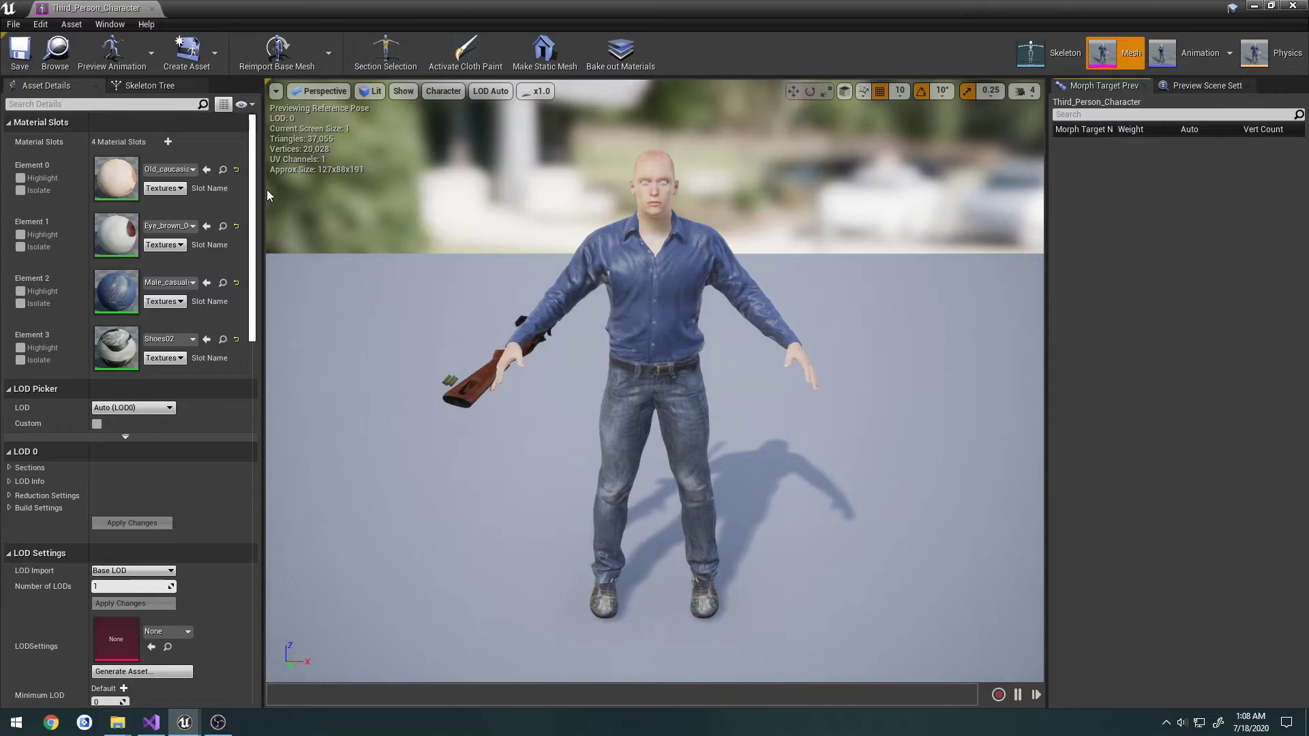
pyautogui.moveTo(129, 11)
pyautogui.mouseDown()
pyautogui.moveTo(137, 35)
pyautogui.moveTo(144, 10)
pyautogui.mouseUp()
# Step: Return to the level editor and open the Shoes02 material from the character's Materials folder
pyautogui.click(112, 8)
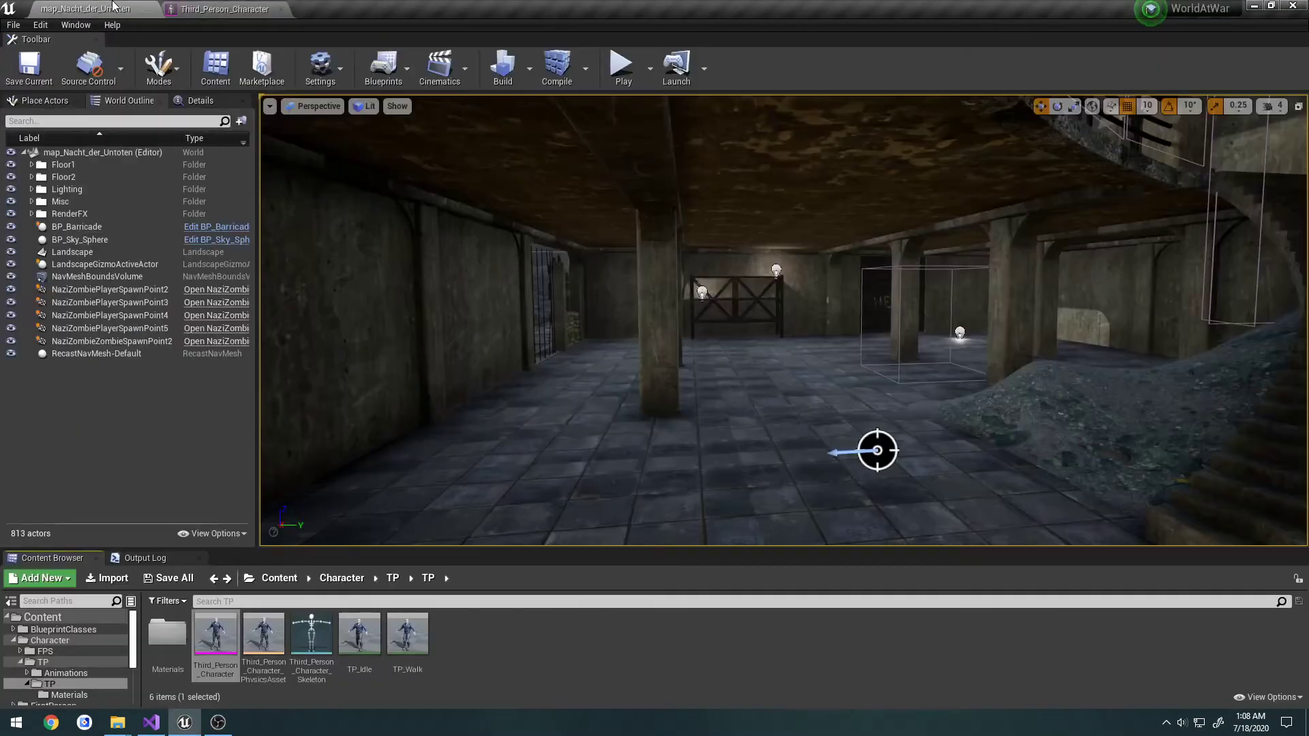
pyautogui.doubleClick(167, 637)
pyautogui.click(456, 637)
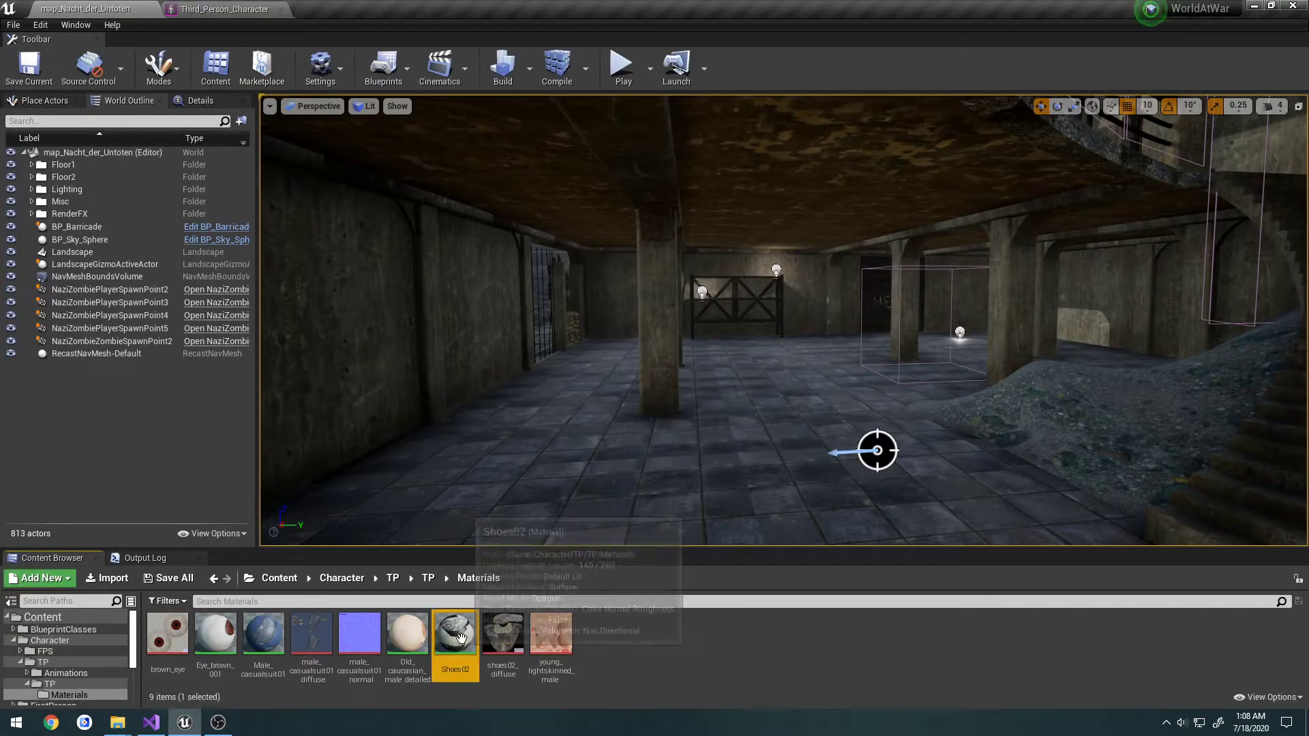
pyautogui.doubleClick(457, 630)
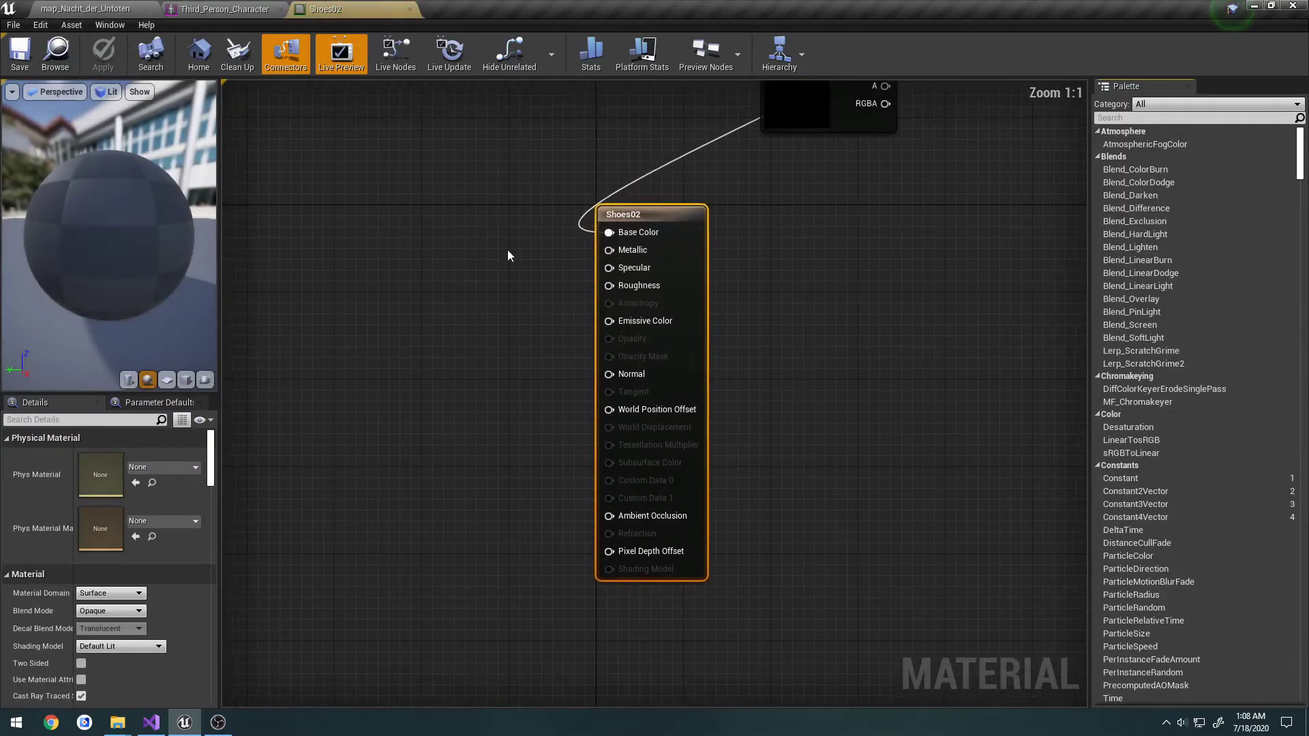
# Step: Close the Shoes02 material, and look over the Third_Person_Character mesh in its preview before closing its editor
pyautogui.click(409, 8)
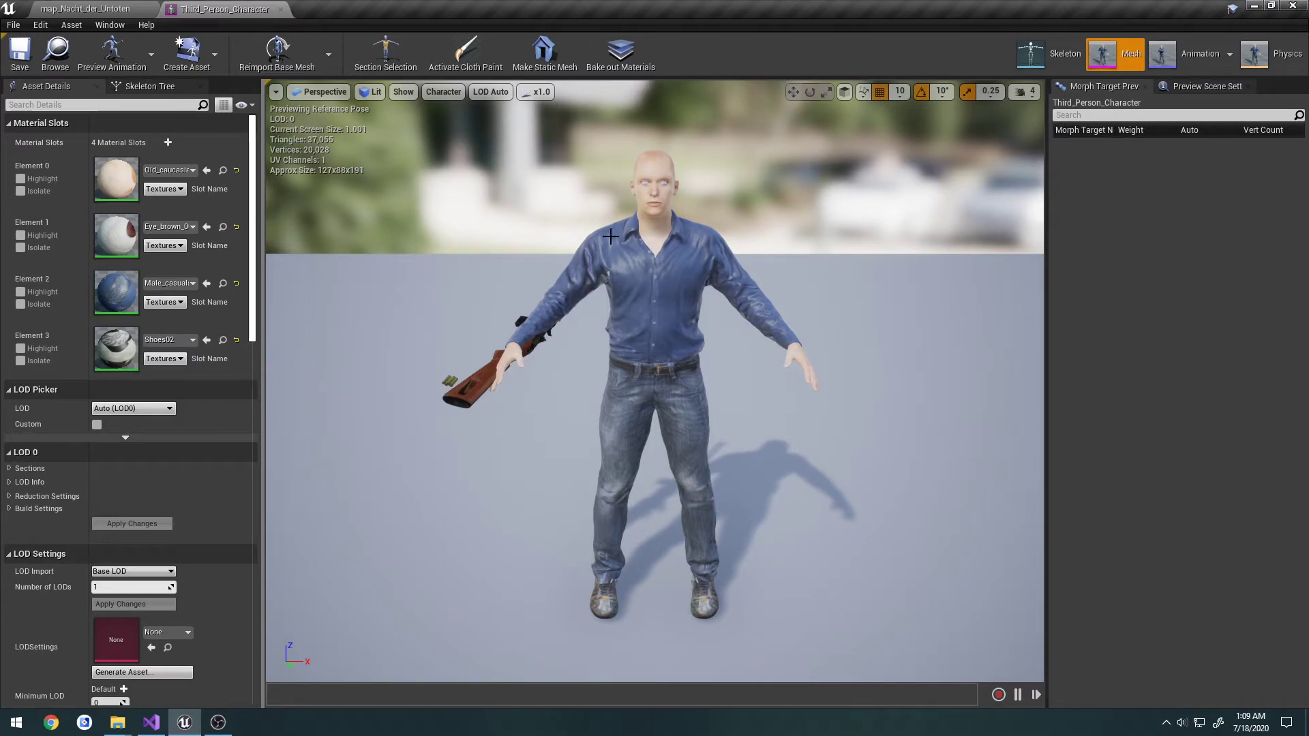
pyautogui.moveTo(650, 273); pyautogui.dragTo(652, 266, button='right')
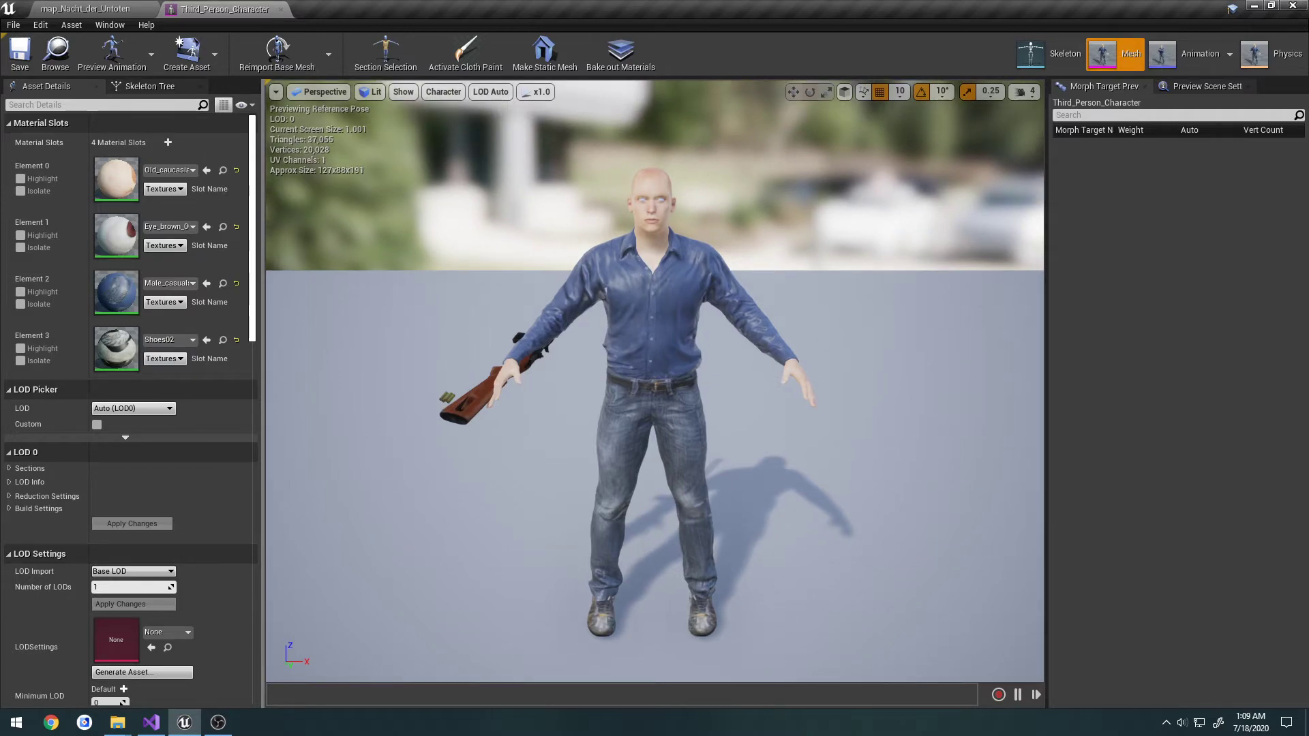
pyautogui.moveTo(589, 204); pyautogui.dragTo(594, 197, button='right')
pyautogui.press('w')
pyautogui.press('e')
pyautogui.press('s')
pyautogui.press('q')
pyautogui.moveTo(685, 319); pyautogui.dragTo(685, 319, button='right')
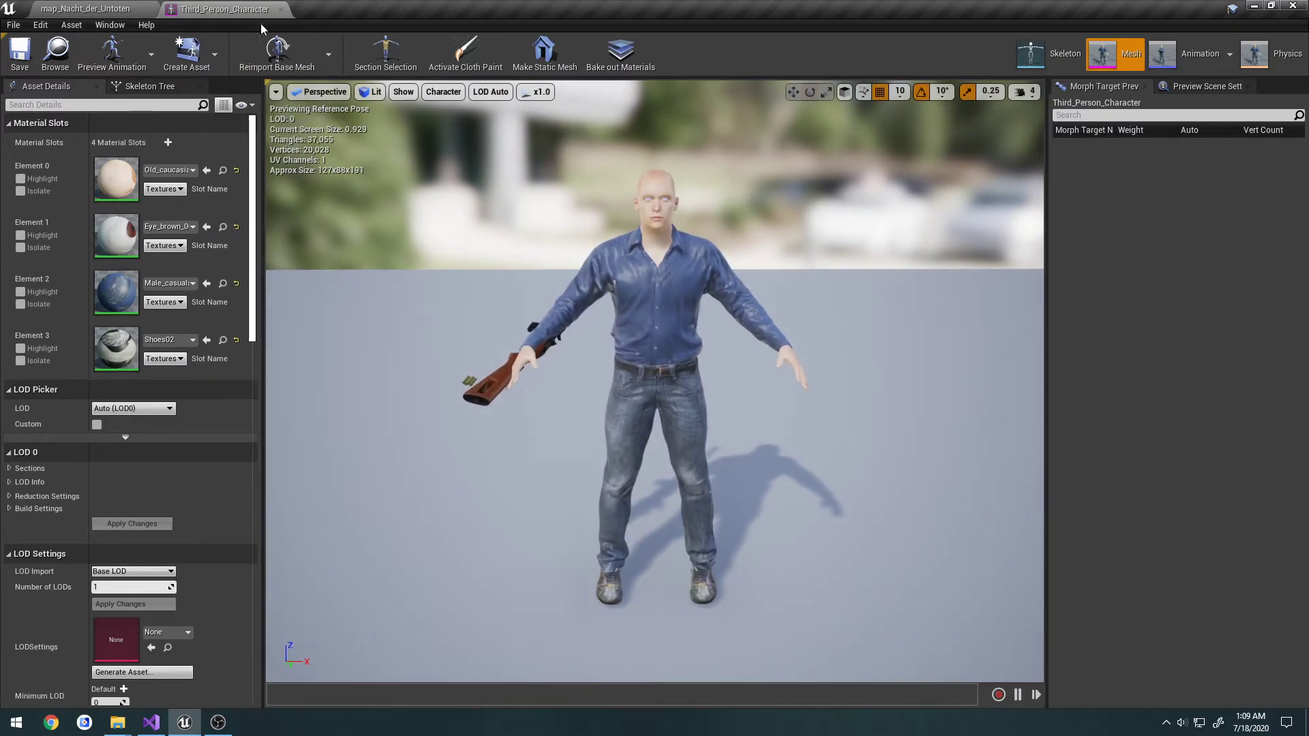
pyautogui.click(280, 10)
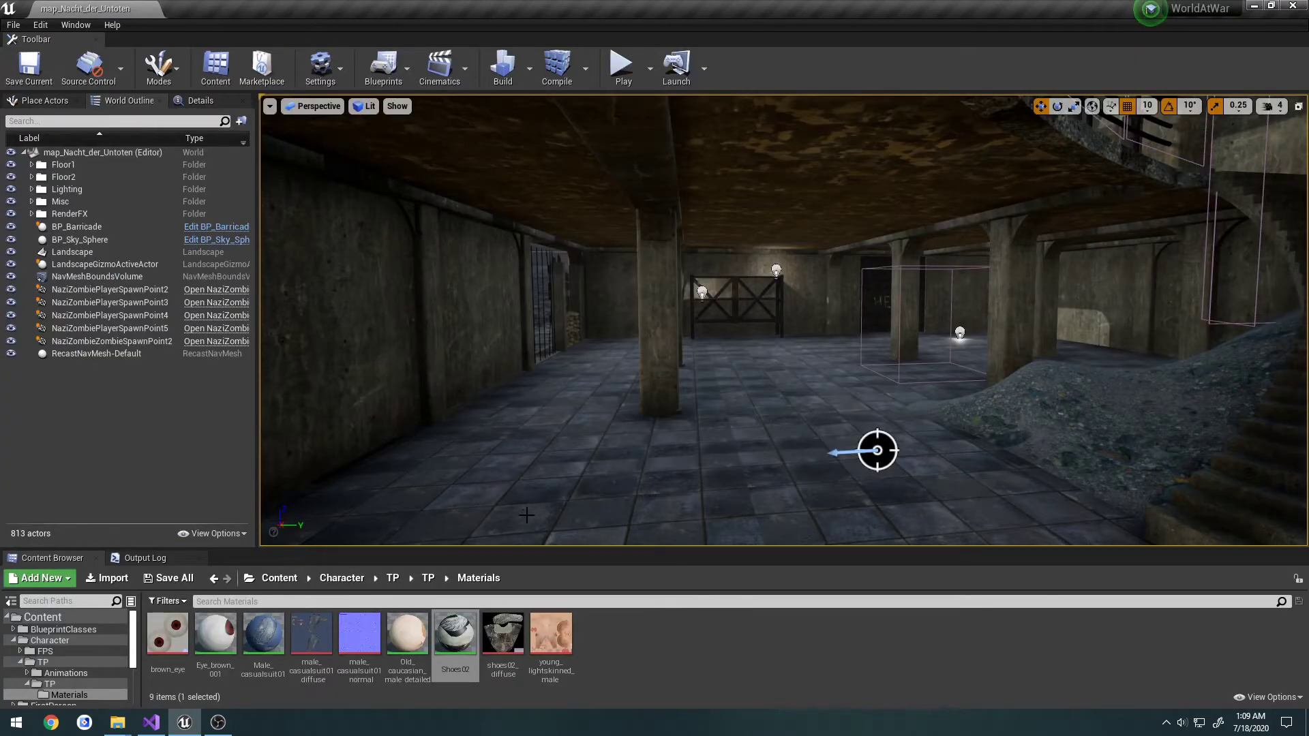
# Step: Browse the Character/TP folder and its TP subfolder to check how the third-person assets are organized
pyautogui.hotkey('alt', 'Left')
pyautogui.hotkey('alt', 'Left')
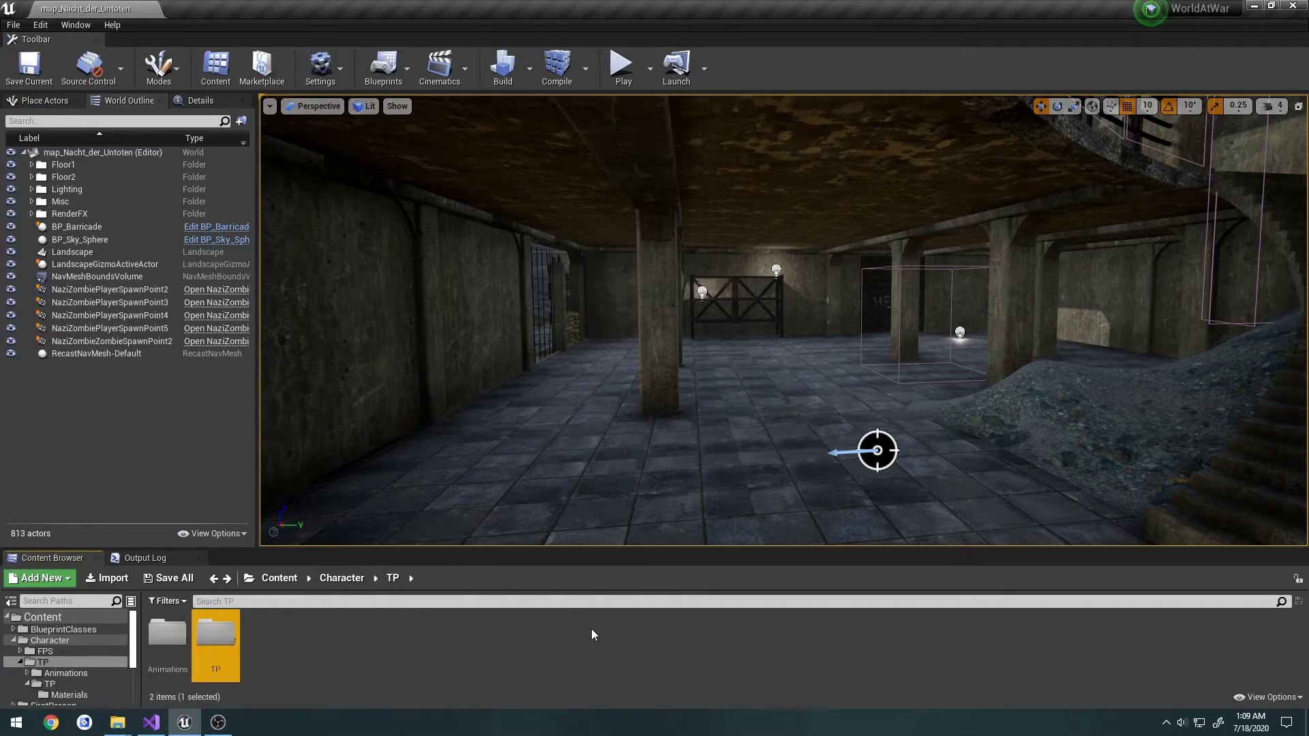
pyautogui.hotkey('alt', 'Right')
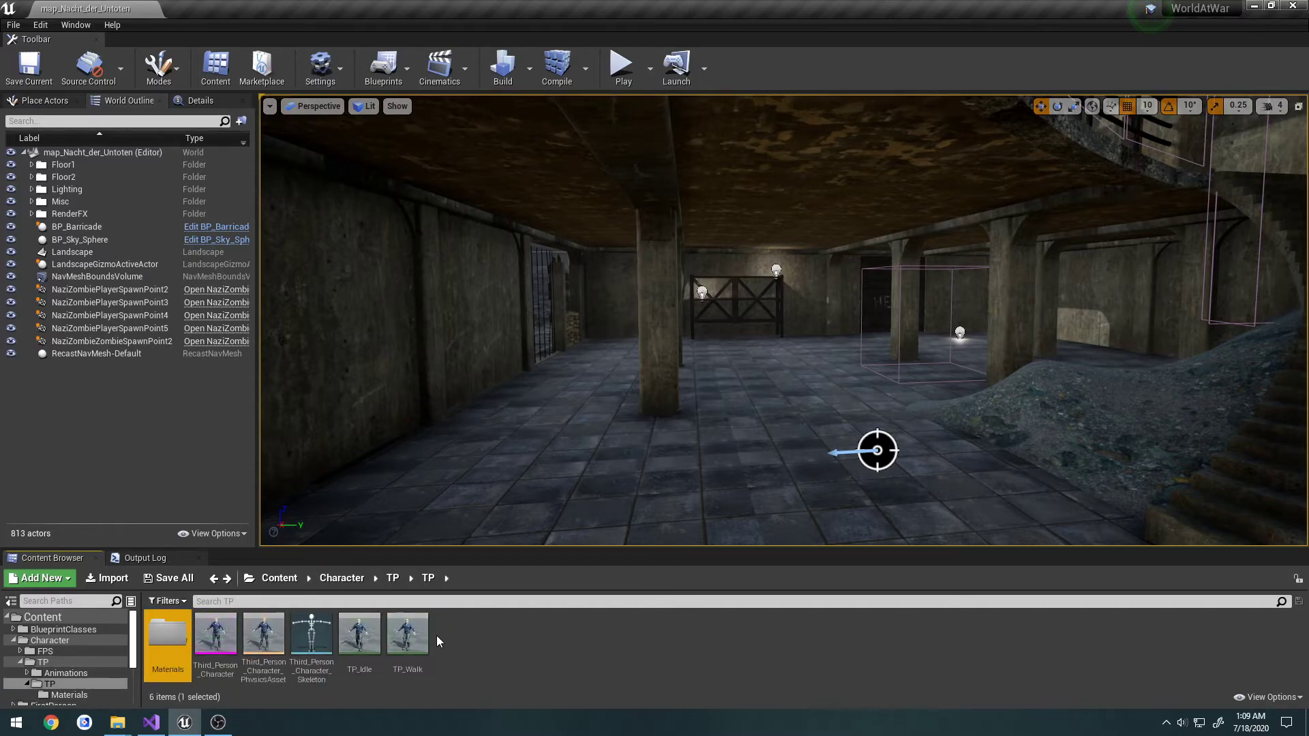
pyautogui.click(394, 578)
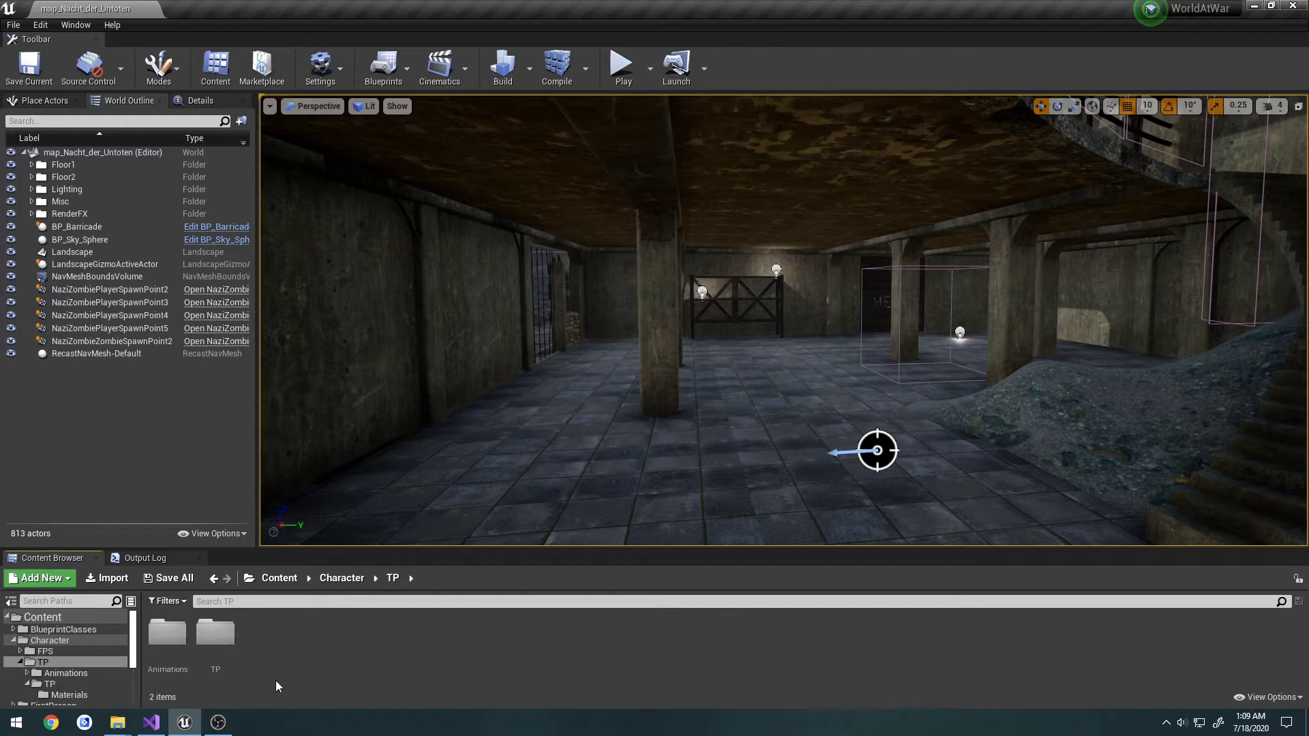
pyautogui.click(170, 661)
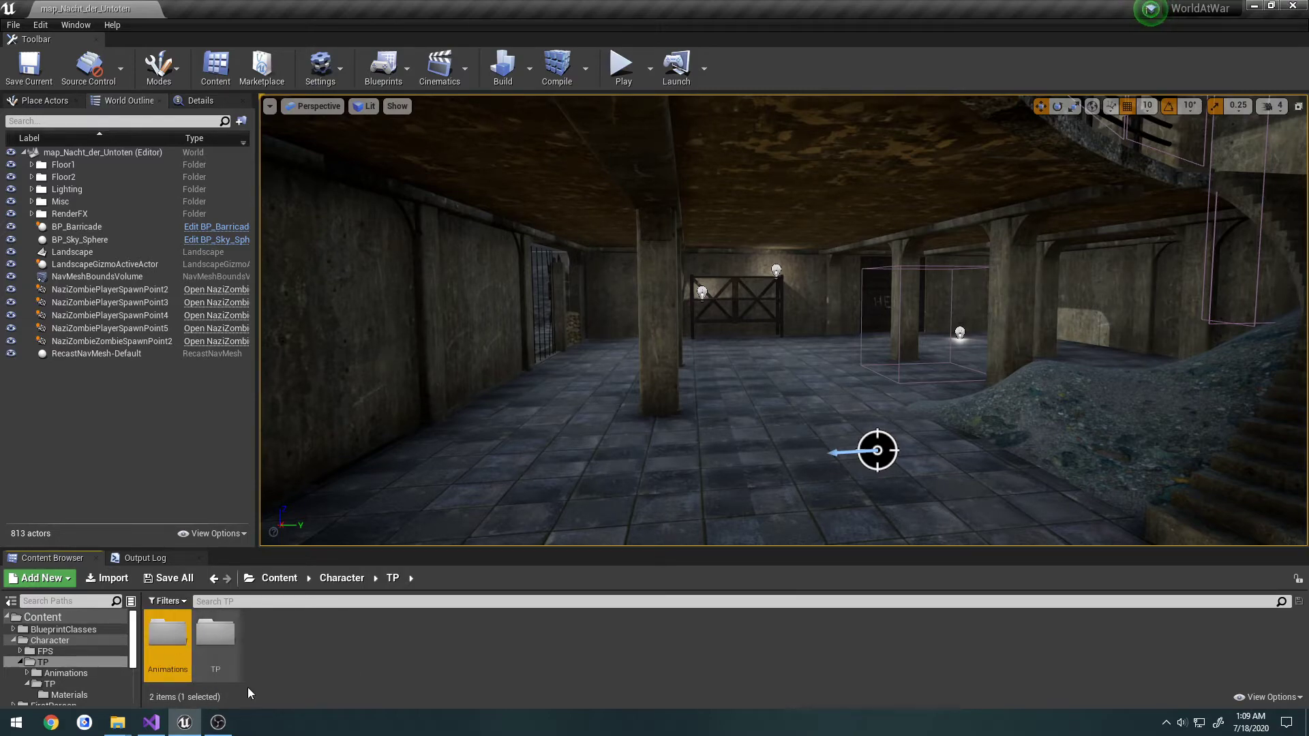
pyautogui.click(232, 639)
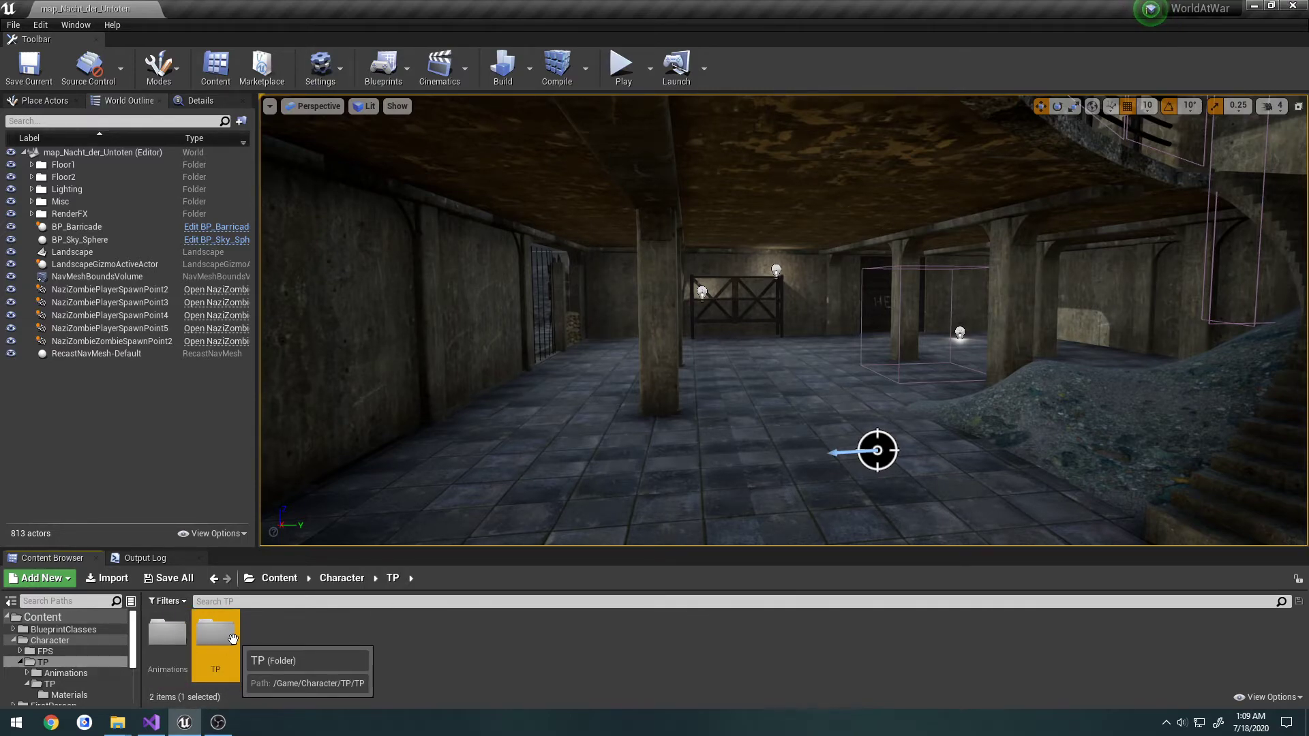
pyautogui.click(341, 578)
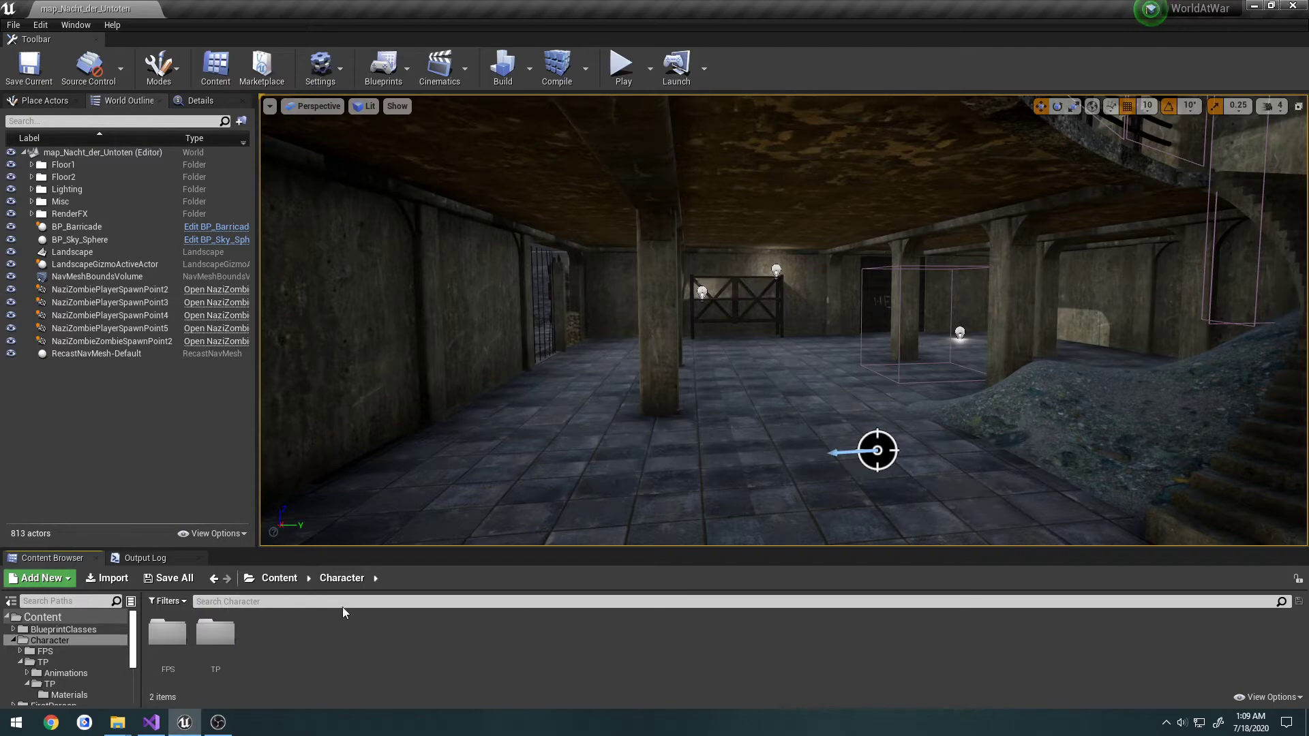
pyautogui.doubleClick(212, 634)
pyautogui.rightClick(330, 646)
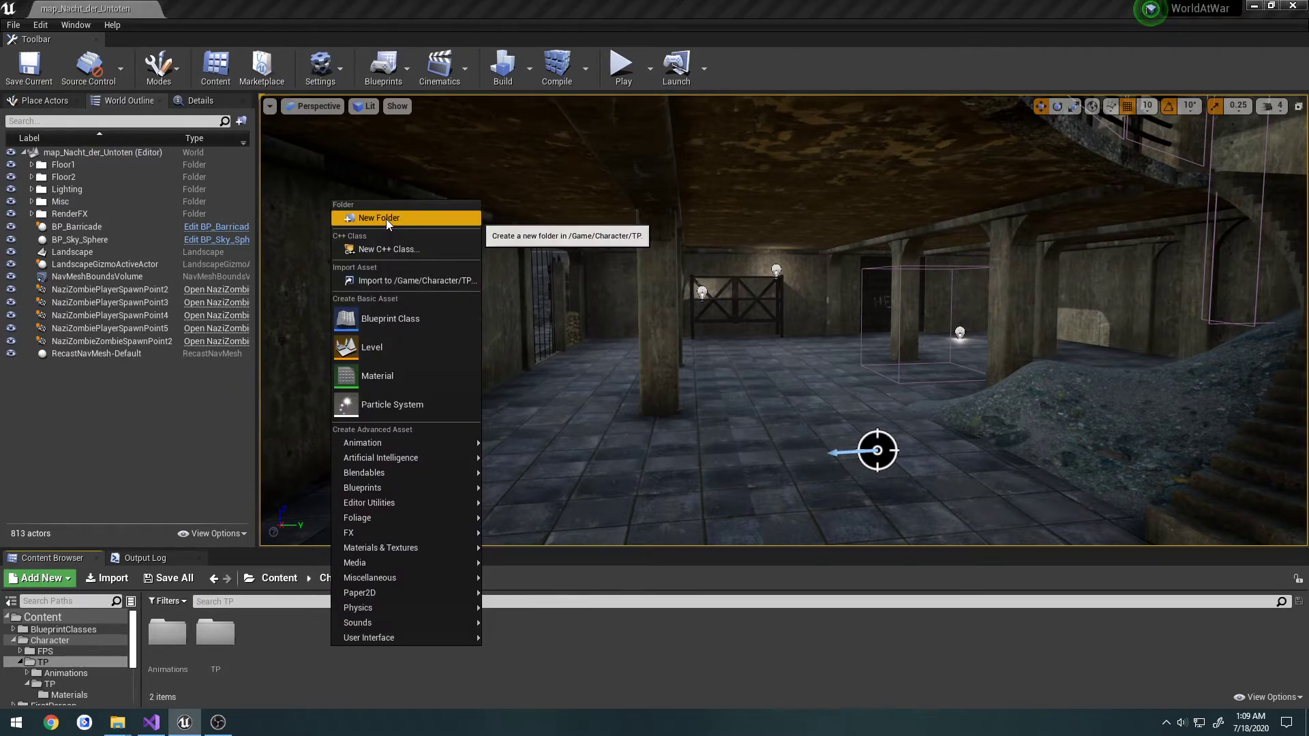
pyautogui.click(638, 623)
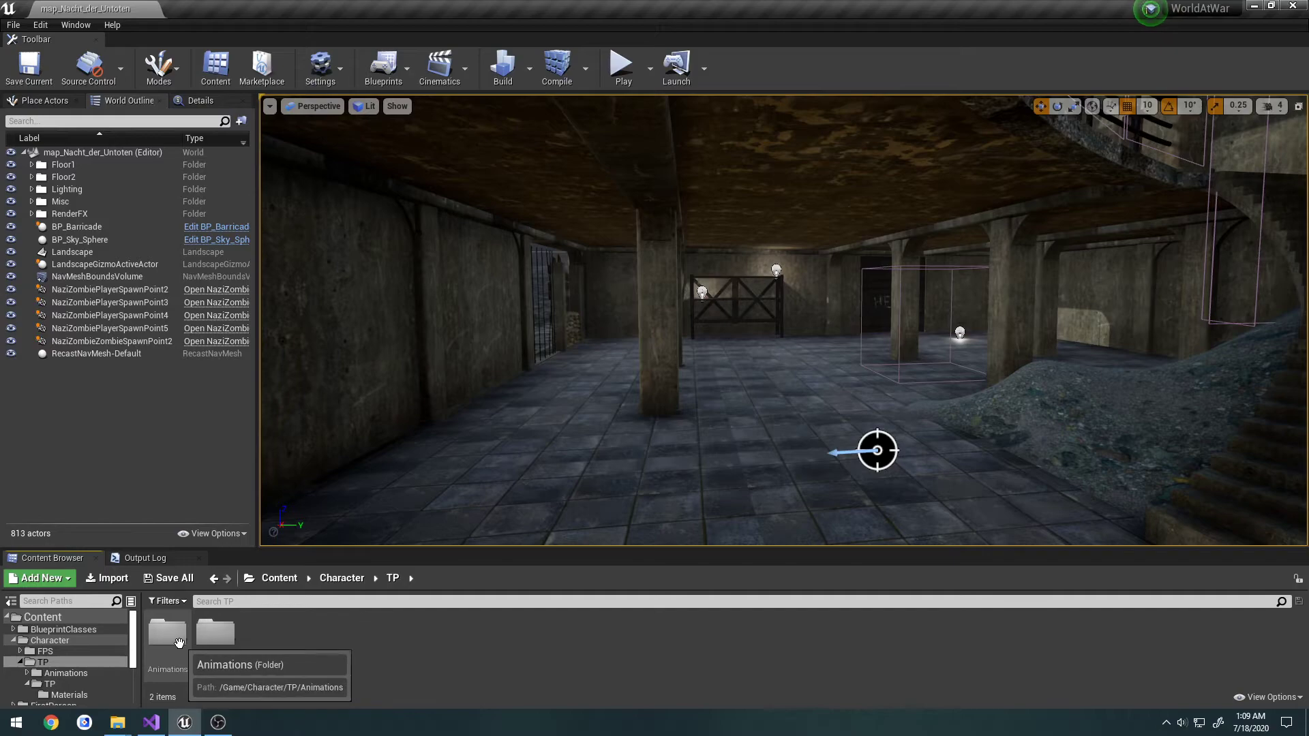
# Step: Force delete the AM_THIRDPERSONREMOVELATER1911 montage from Character/TP/Animations/1911
pyautogui.doubleClick(168, 634)
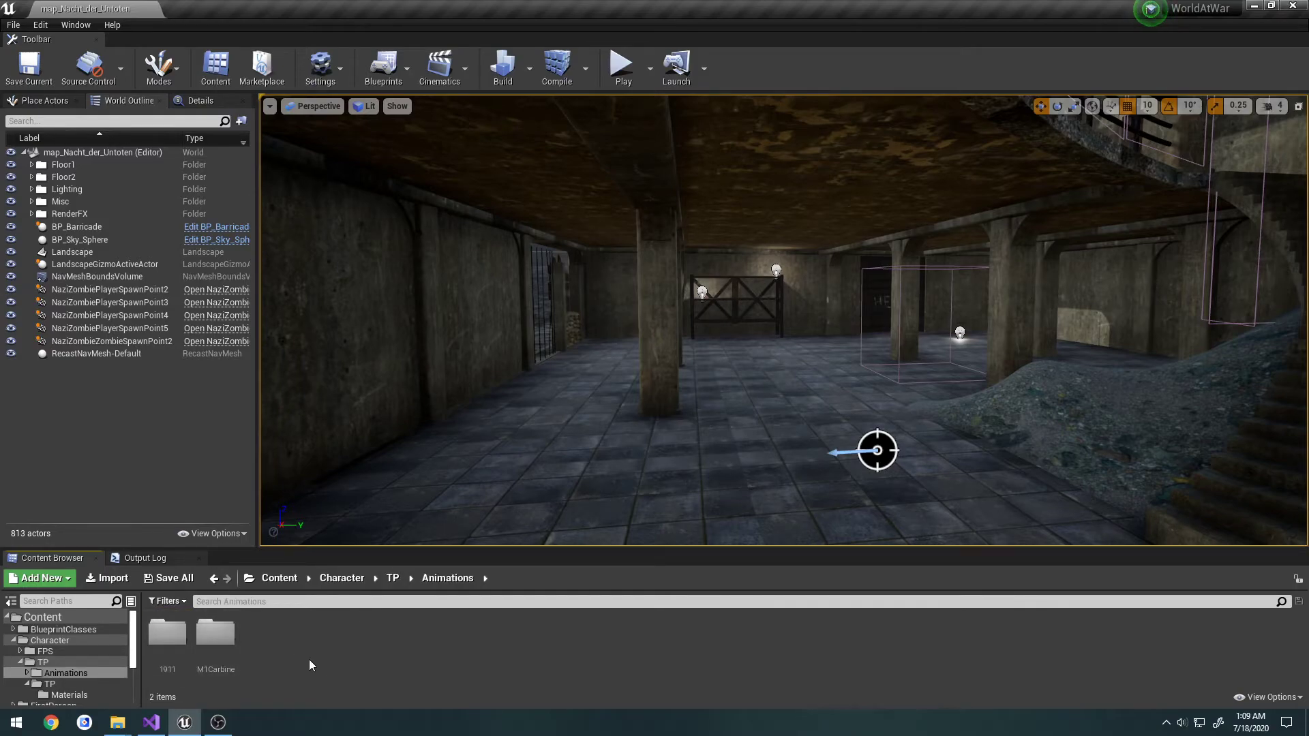
pyautogui.doubleClick(168, 634)
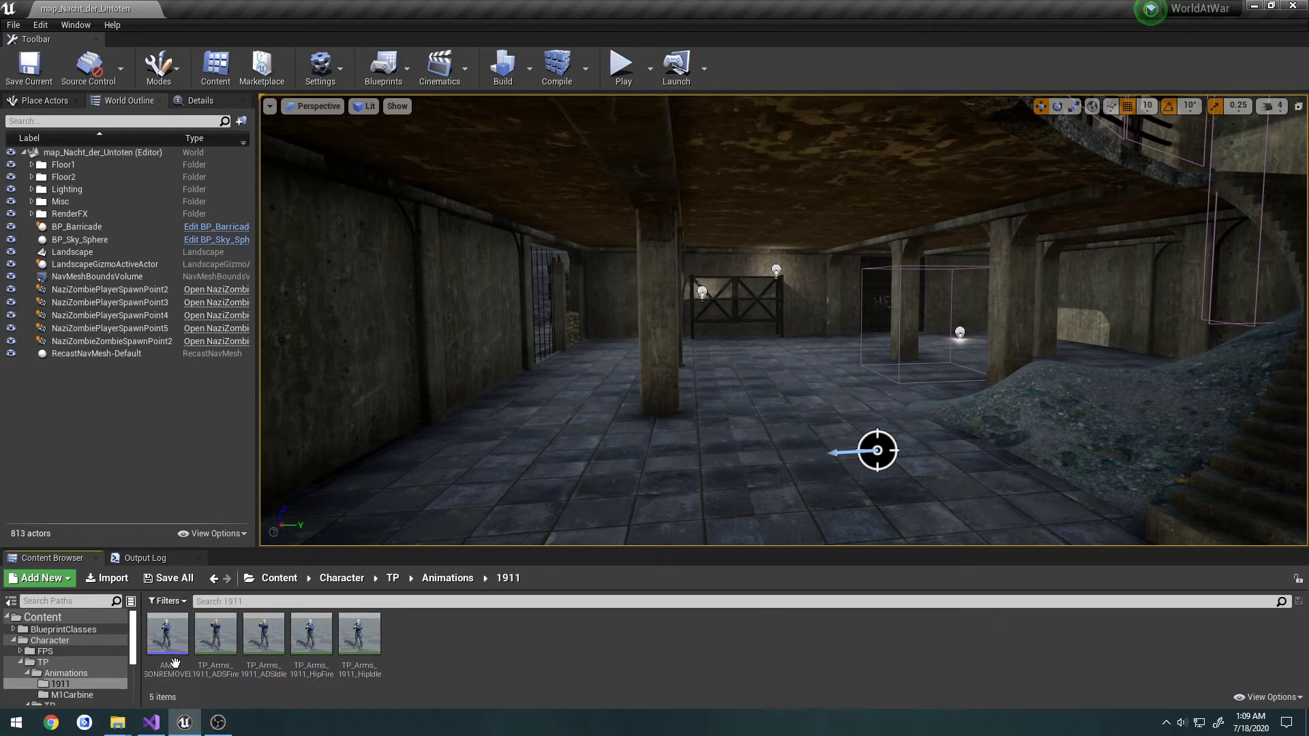
pyautogui.click(171, 639)
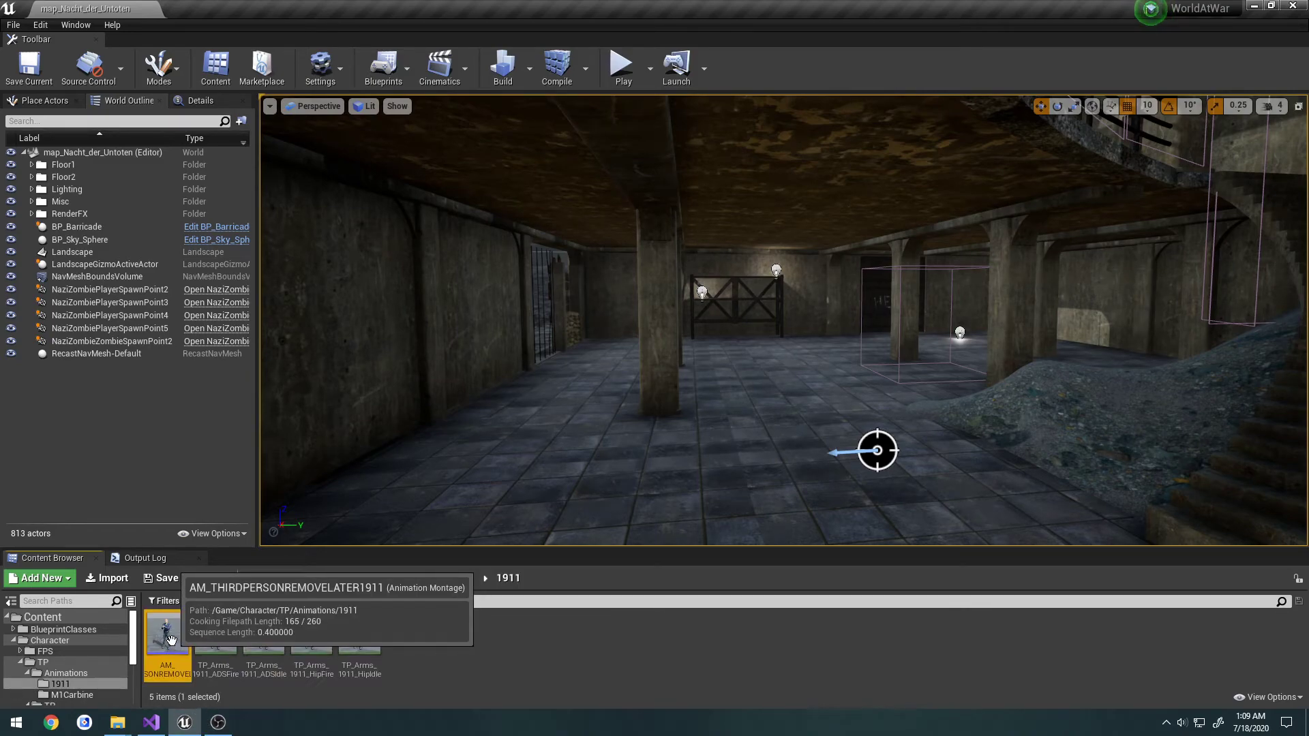
pyautogui.press('Delete')
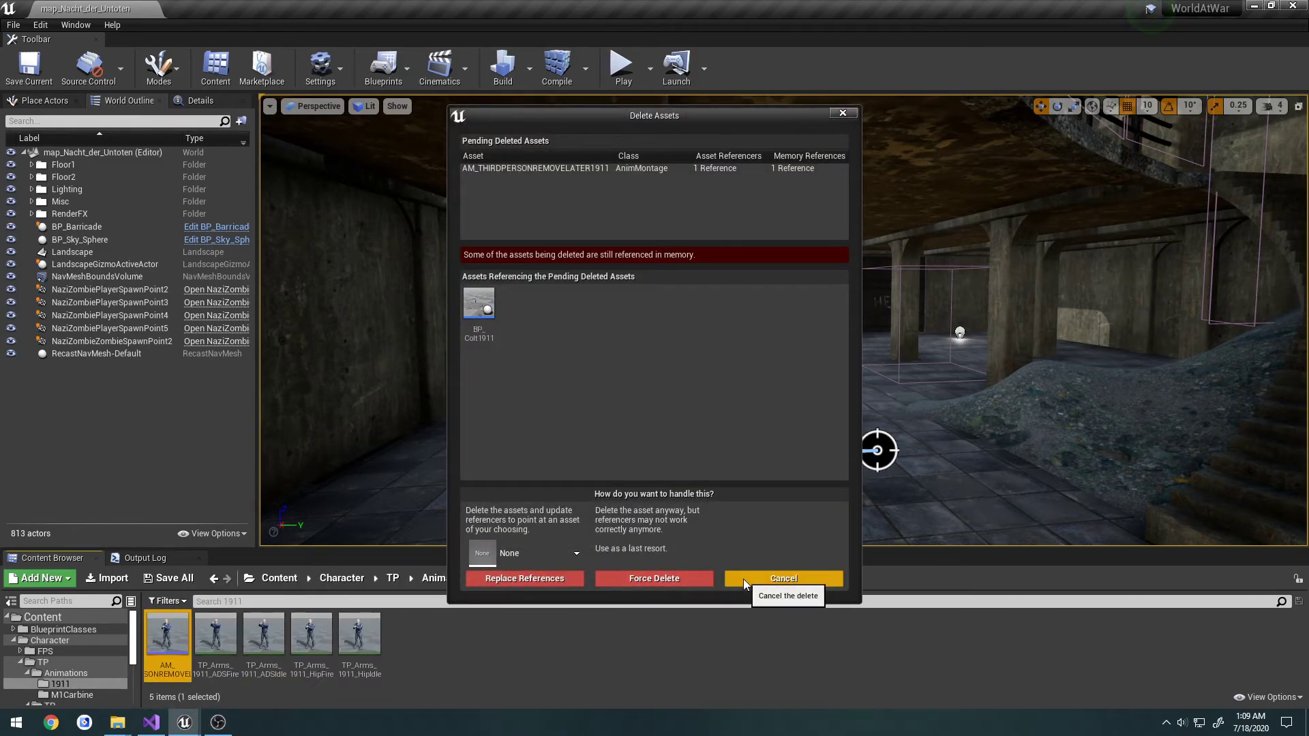
pyautogui.click(670, 579)
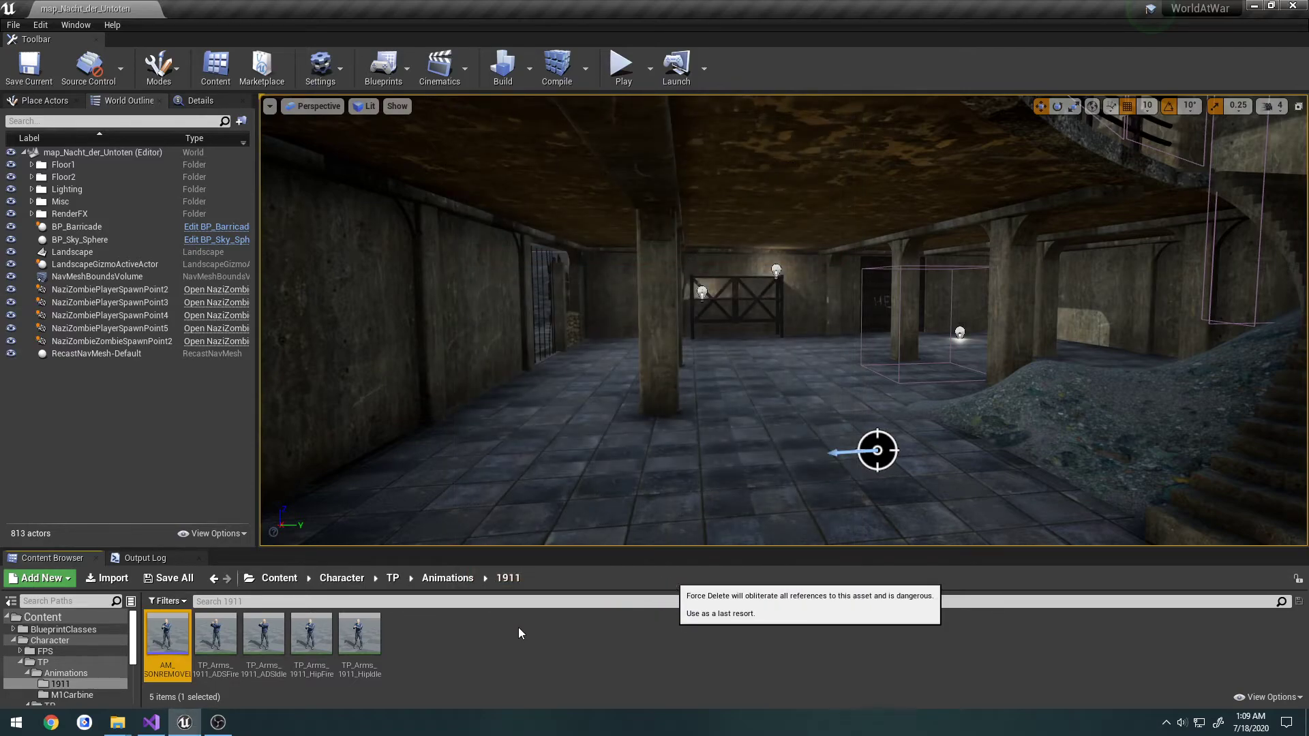
# Step: Delete the AM_THIRDPERSONREMOVELATER montage for the M1Carbine from Character/TP/Animations/M1Carbine despite its reference, and return to the Animations folder
pyautogui.hotkey('alt', 'Left')
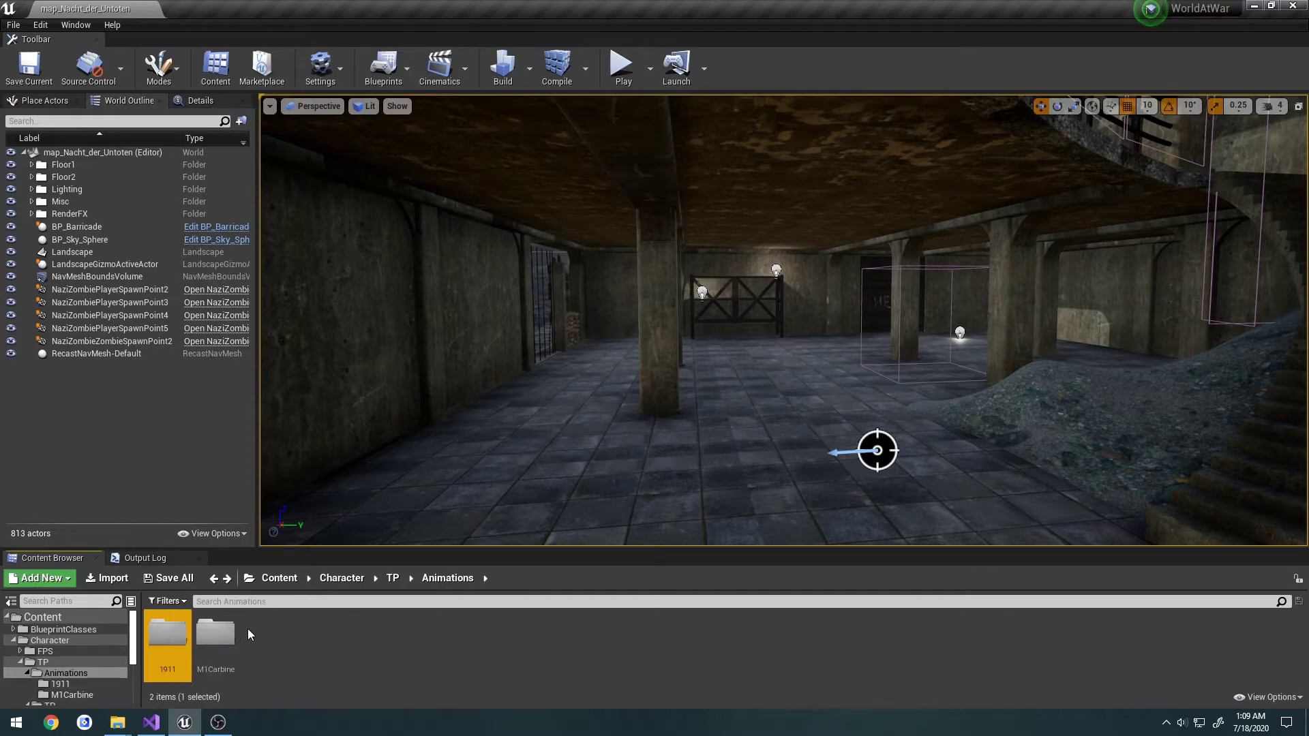
pyautogui.click(242, 628)
pyautogui.doubleClick(215, 632)
pyautogui.click(166, 634)
pyautogui.press('Delete')
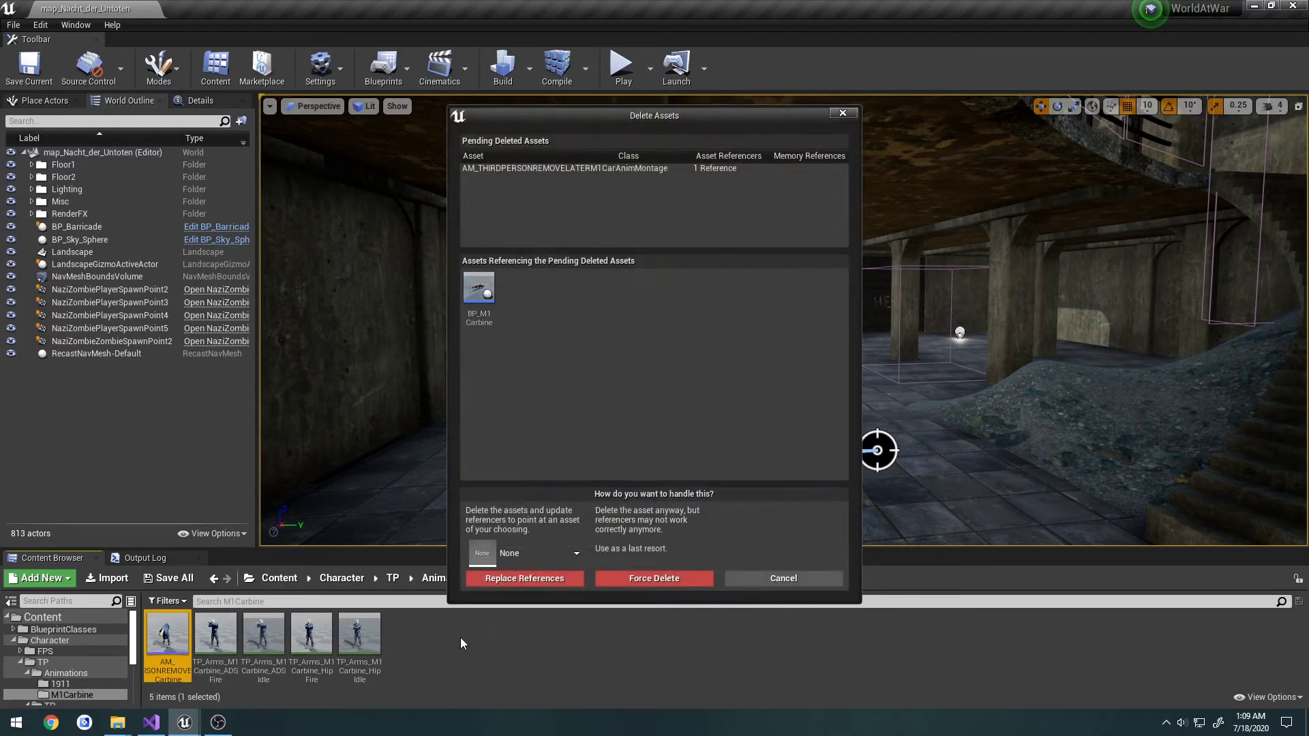
pyautogui.click(582, 583)
pyautogui.hotkey('alt', 'Left')
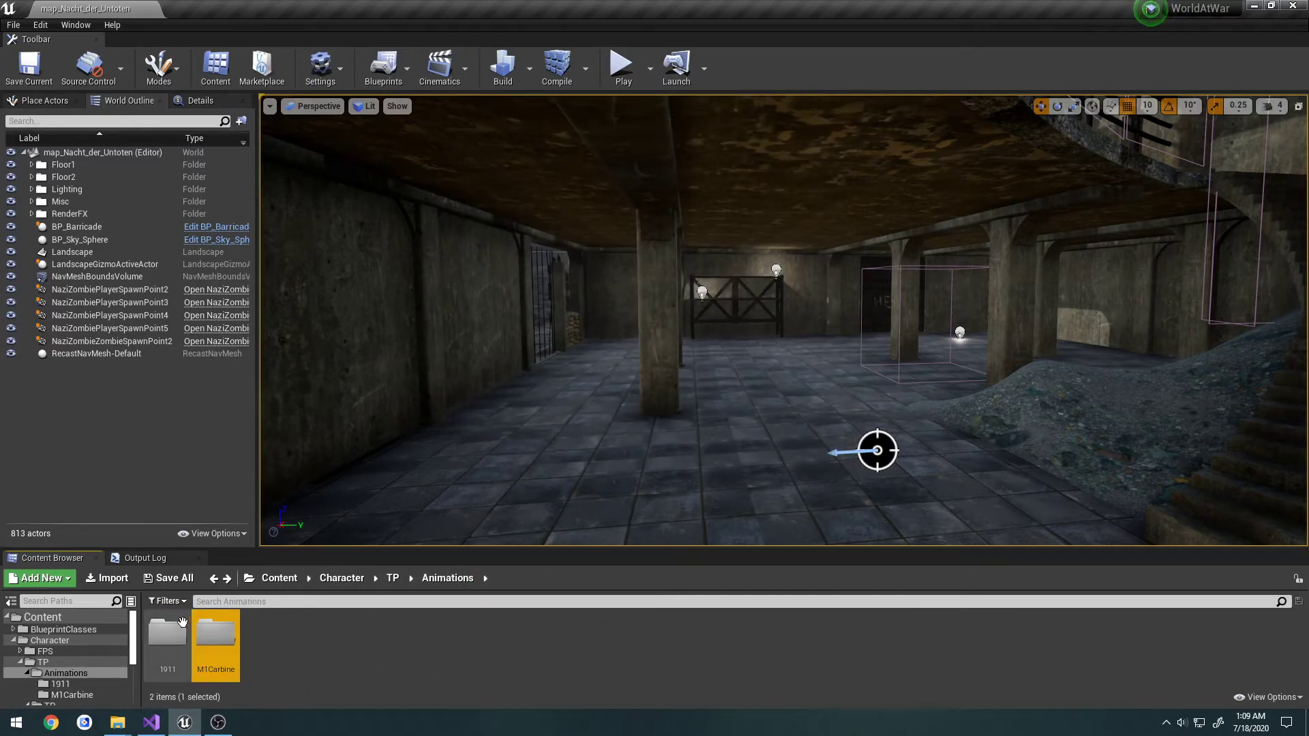
# Step: Compare the project's 1911 third-person animations with the source files in Assets/1911/ThirdPerson in File Explorer, and return to the Unreal Editor
pyautogui.doubleClick(182, 622)
pyautogui.moveTo(123, 727)
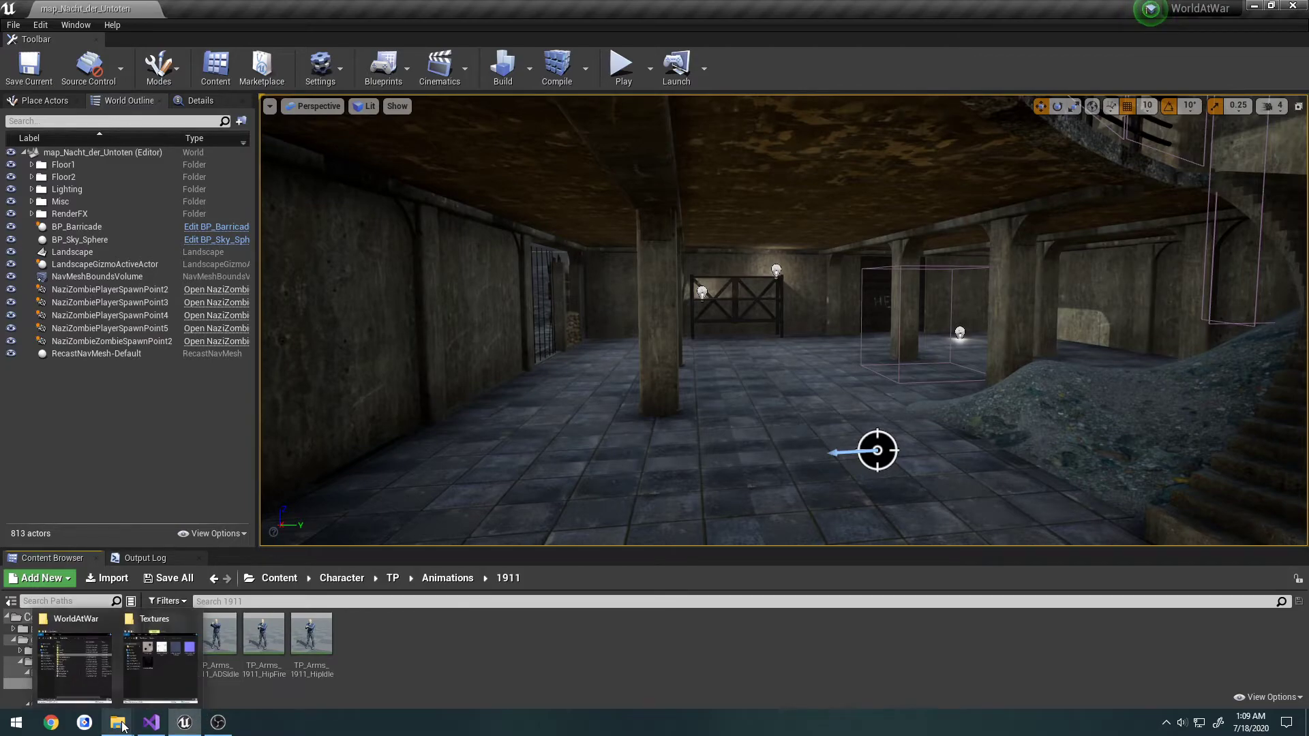
pyautogui.click(145, 659)
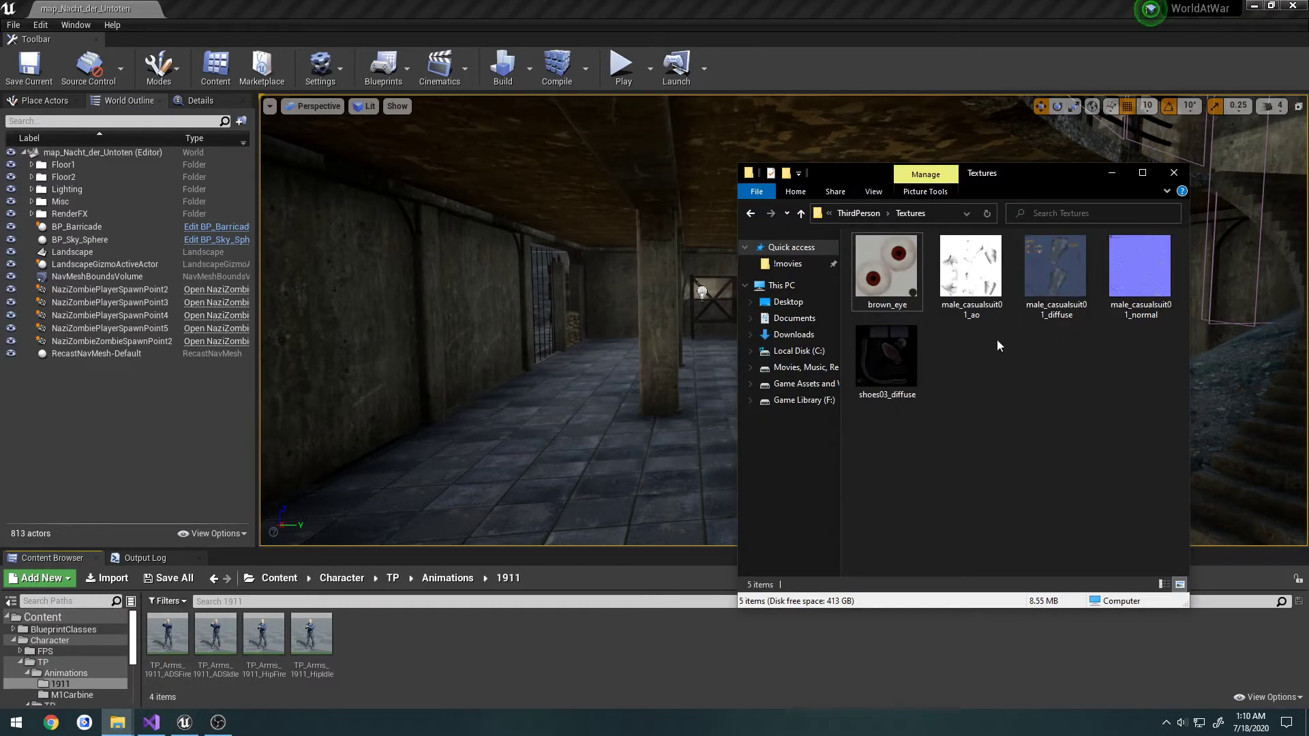
pyautogui.hotkey('alt', 'Left')
pyautogui.hotkey('alt', 'Left')
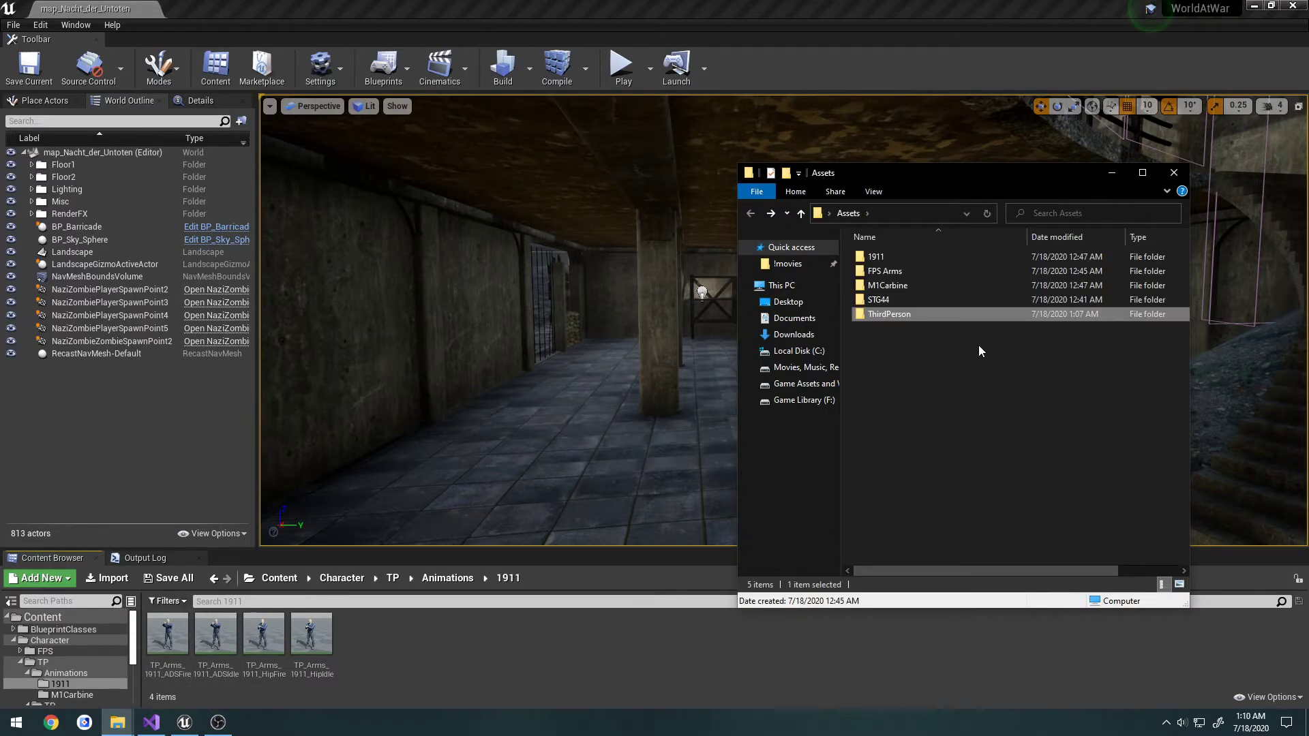
pyautogui.doubleClick(886, 256)
pyautogui.doubleClick(889, 258)
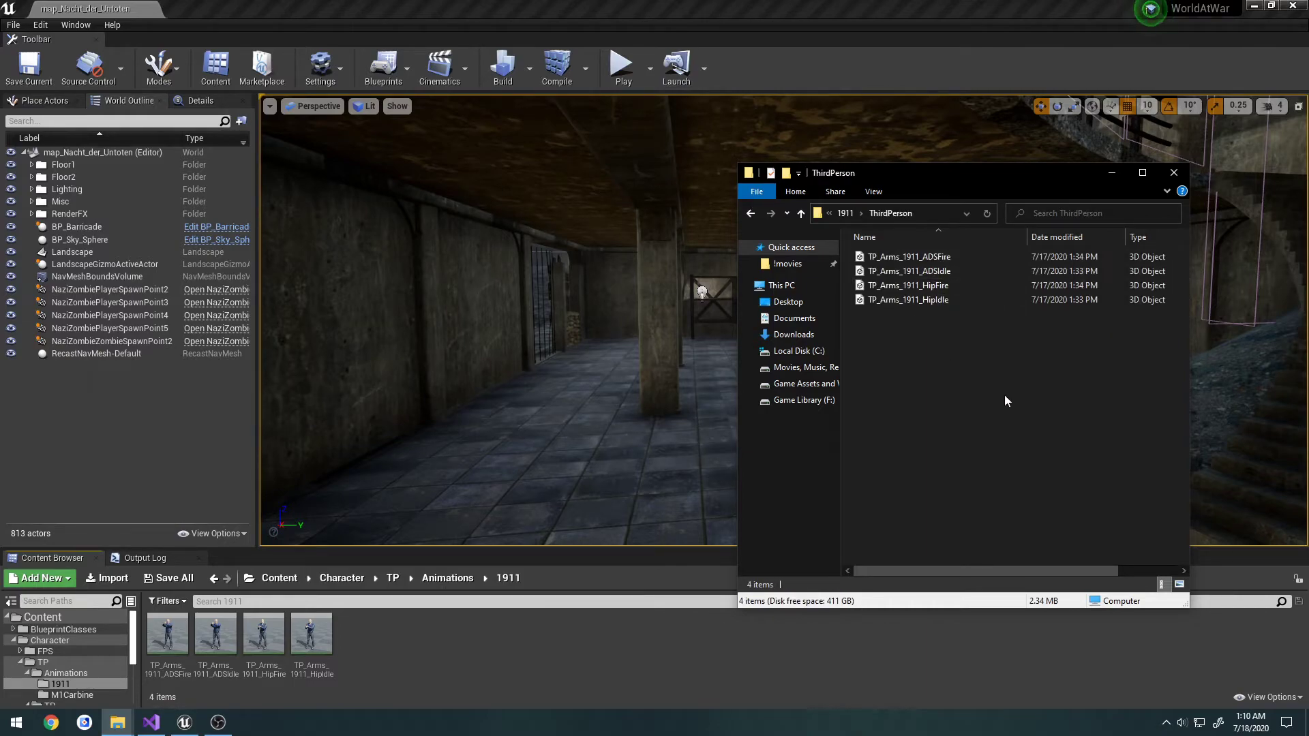
pyautogui.moveTo(1004, 397); pyautogui.dragTo(898, 222)
pyautogui.moveTo(932, 290); pyautogui.dragTo(896, 384)
pyautogui.click(920, 438)
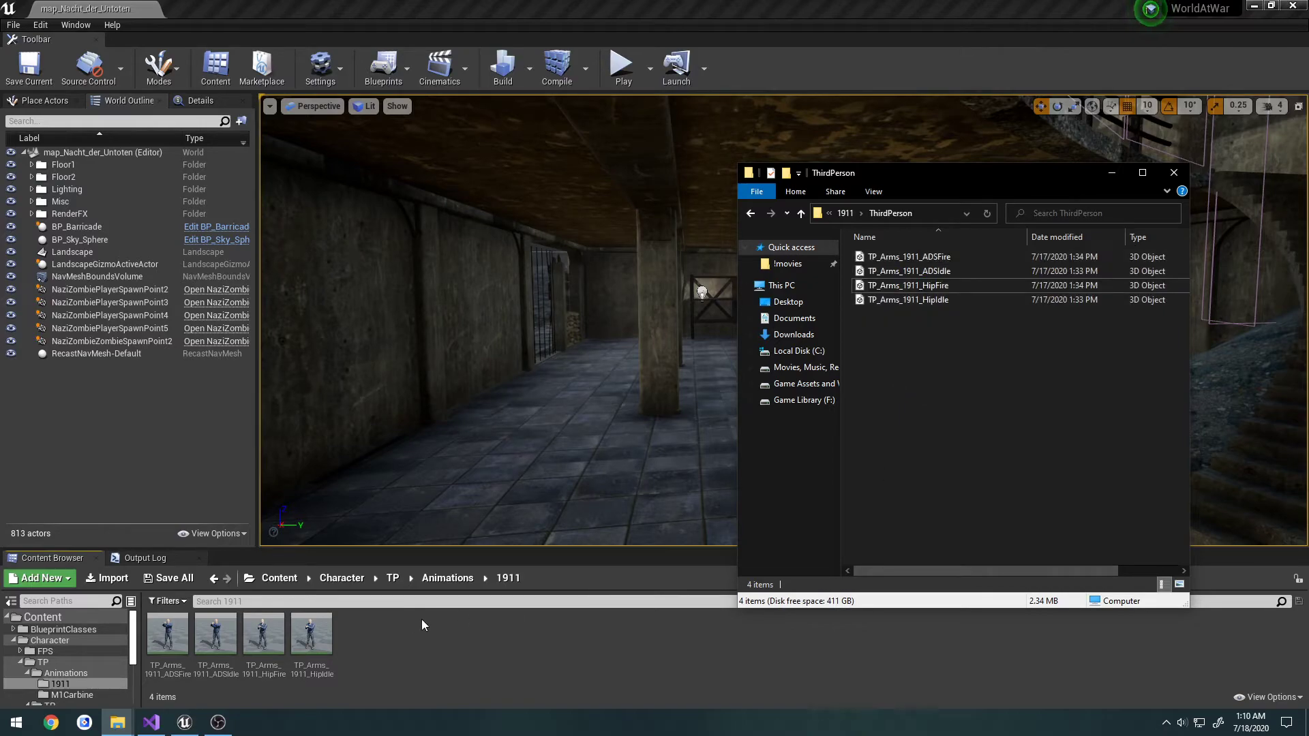
pyautogui.moveTo(329, 640)
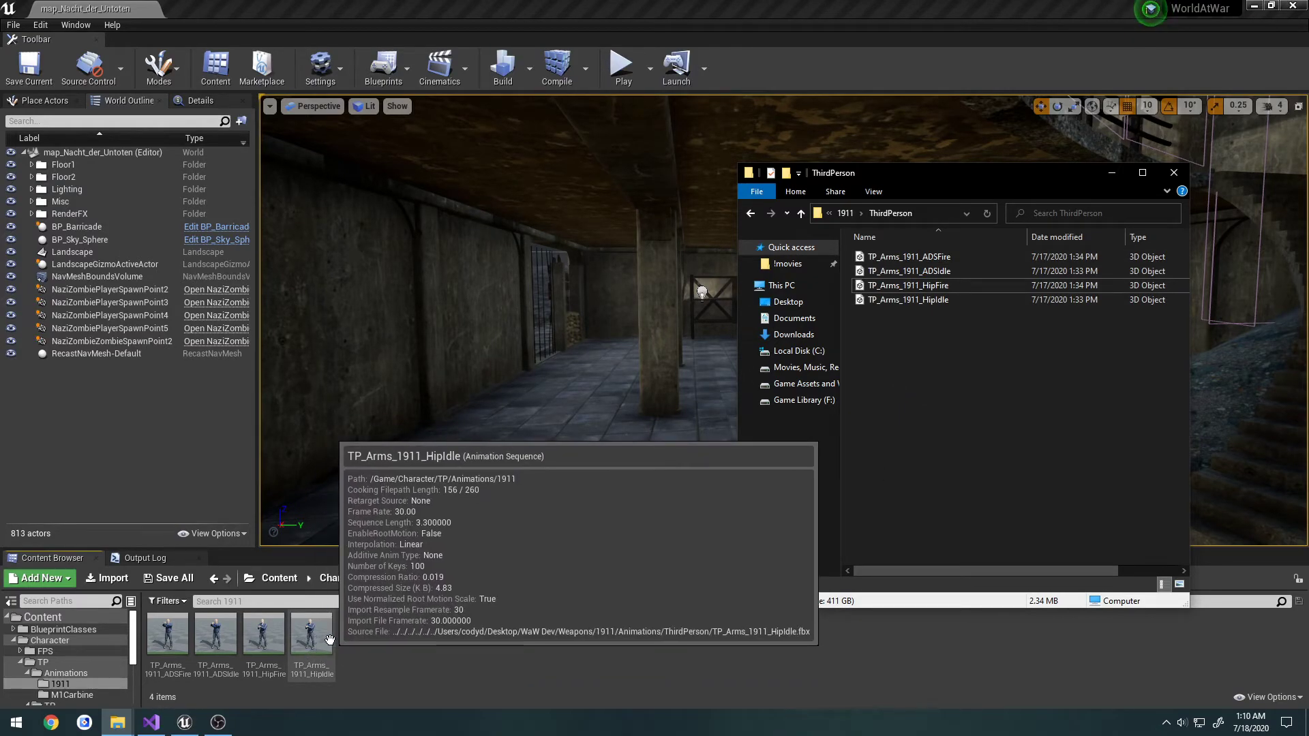
pyautogui.click(426, 652)
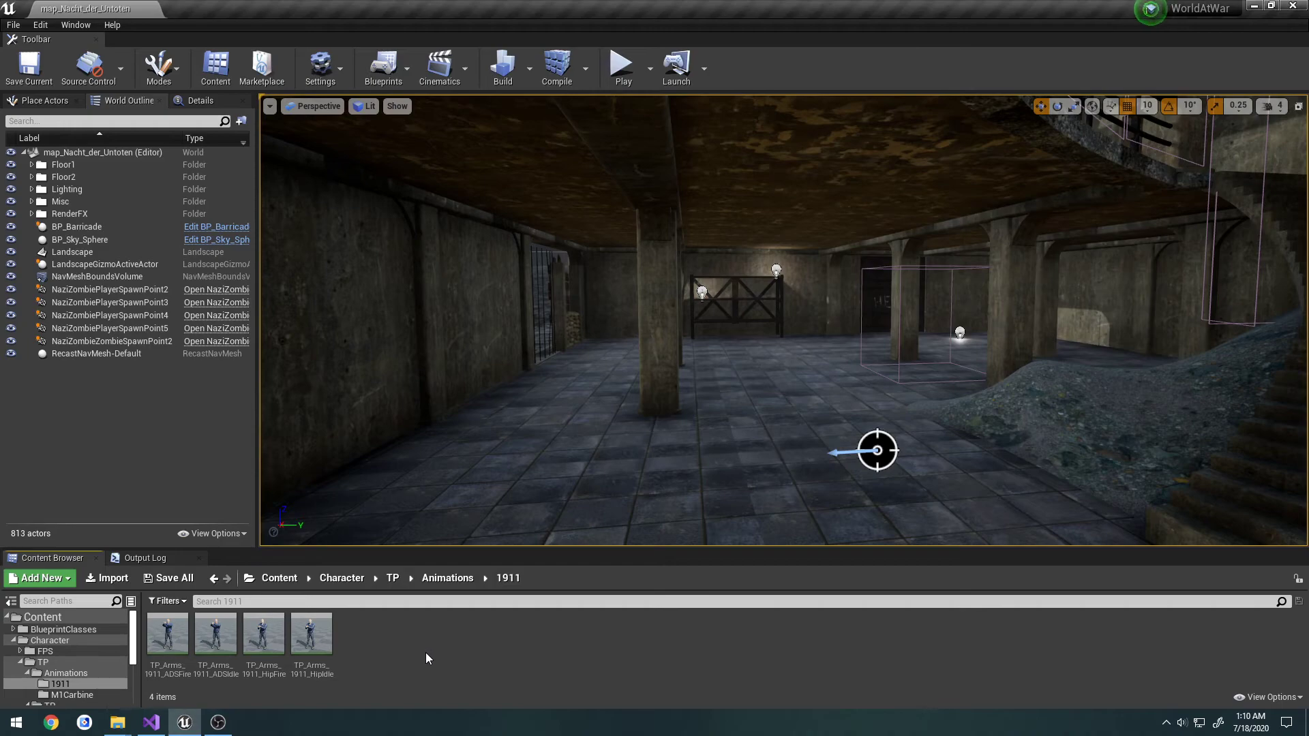
# Step: Compare the project's M1Carbine third-person animations with the files in Assets/M1Carbine/ThirdPerson in File Explorer, and go back to the Assets folder
pyautogui.hotkey('alt', 'Left')
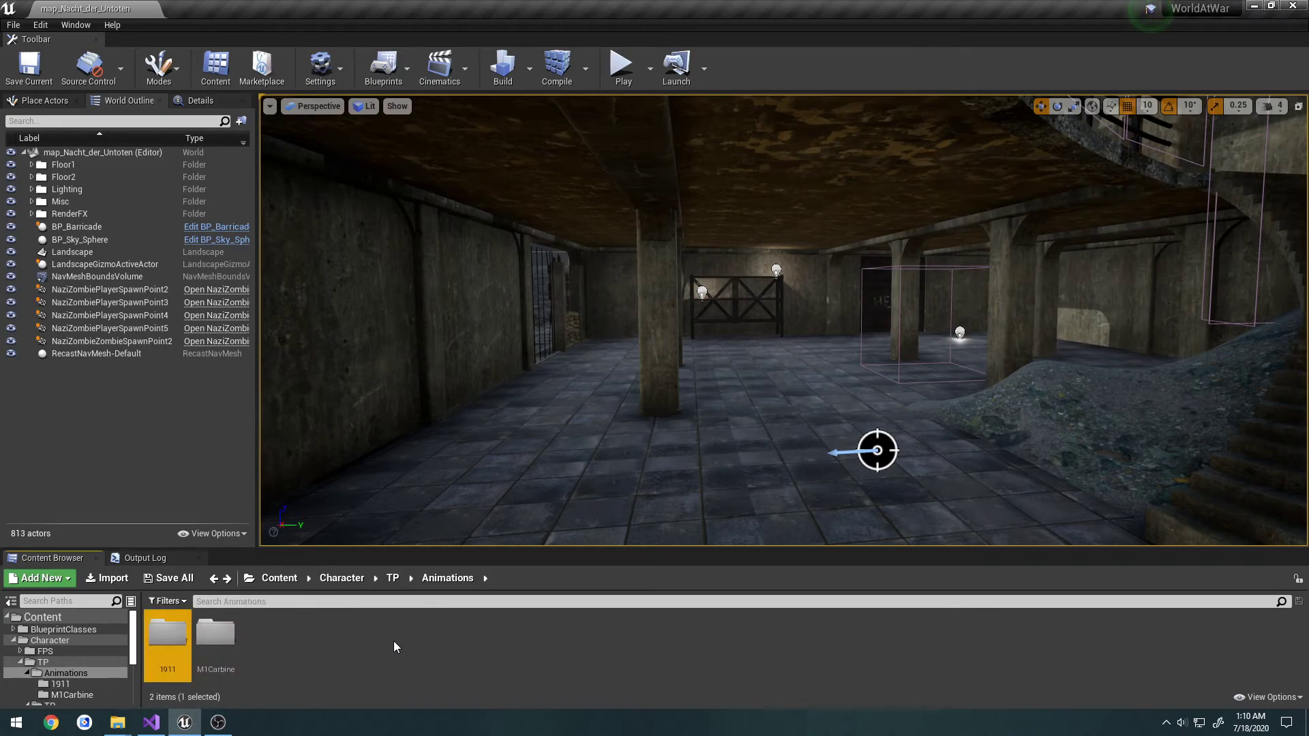
pyautogui.doubleClick(215, 631)
pyautogui.click(117, 721)
pyautogui.click(161, 662)
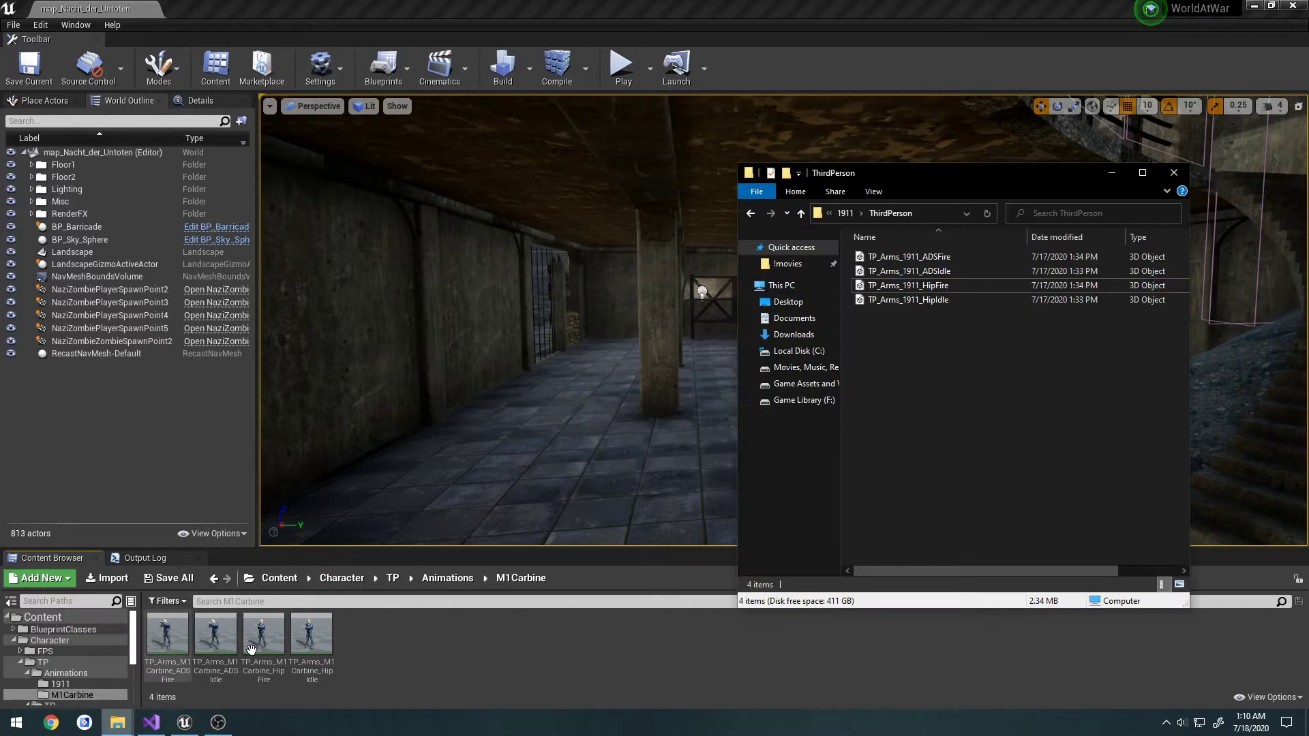
pyautogui.hotkey('alt', 'Left')
pyautogui.hotkey('alt', 'Left')
pyautogui.doubleClick(897, 285)
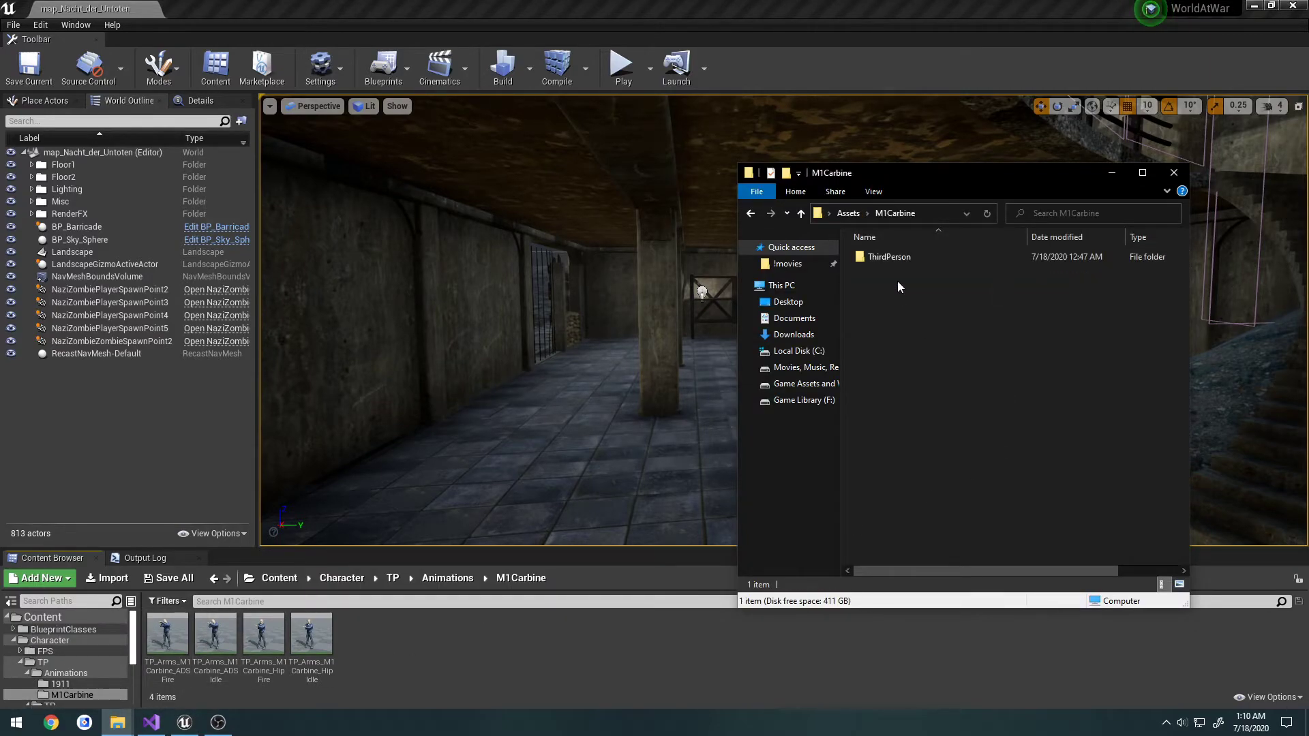
pyautogui.doubleClick(895, 257)
pyautogui.moveTo(993, 414); pyautogui.dragTo(936, 393)
pyautogui.click(935, 393)
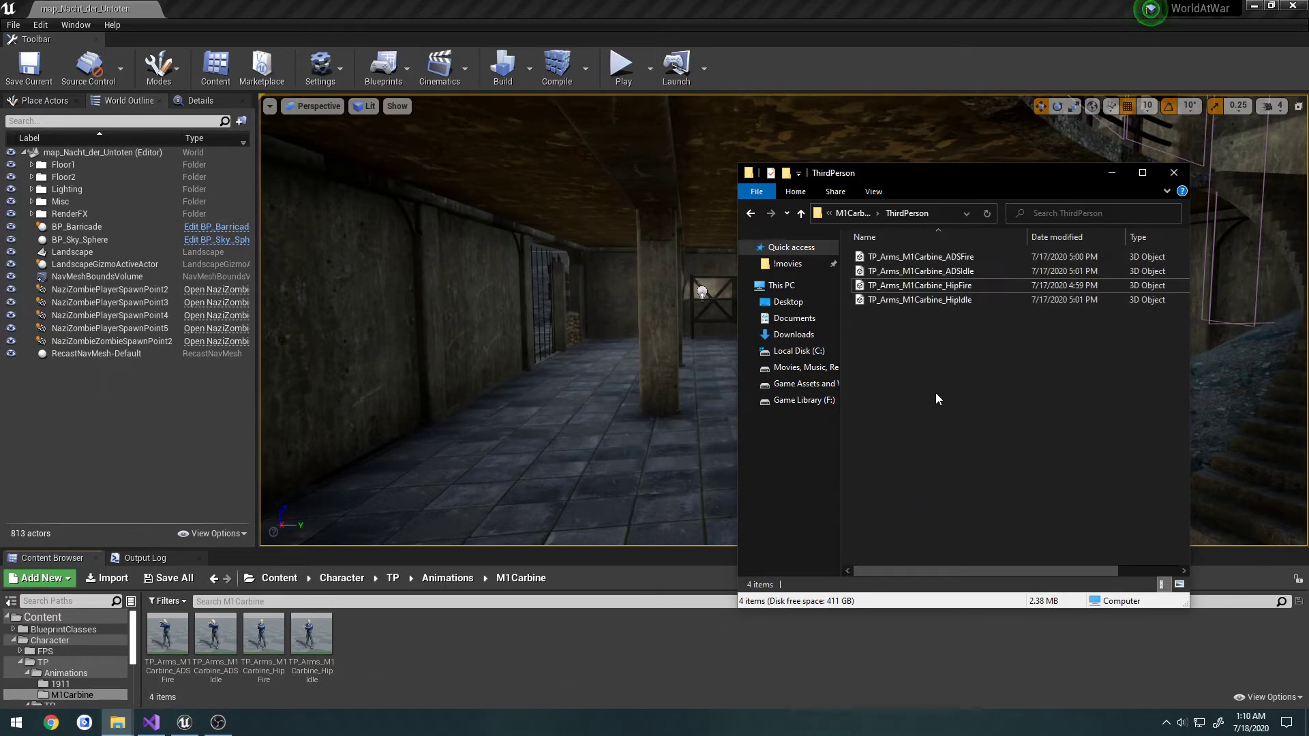
pyautogui.hotkey('alt', 'Left')
pyautogui.hotkey('alt', 'Left')
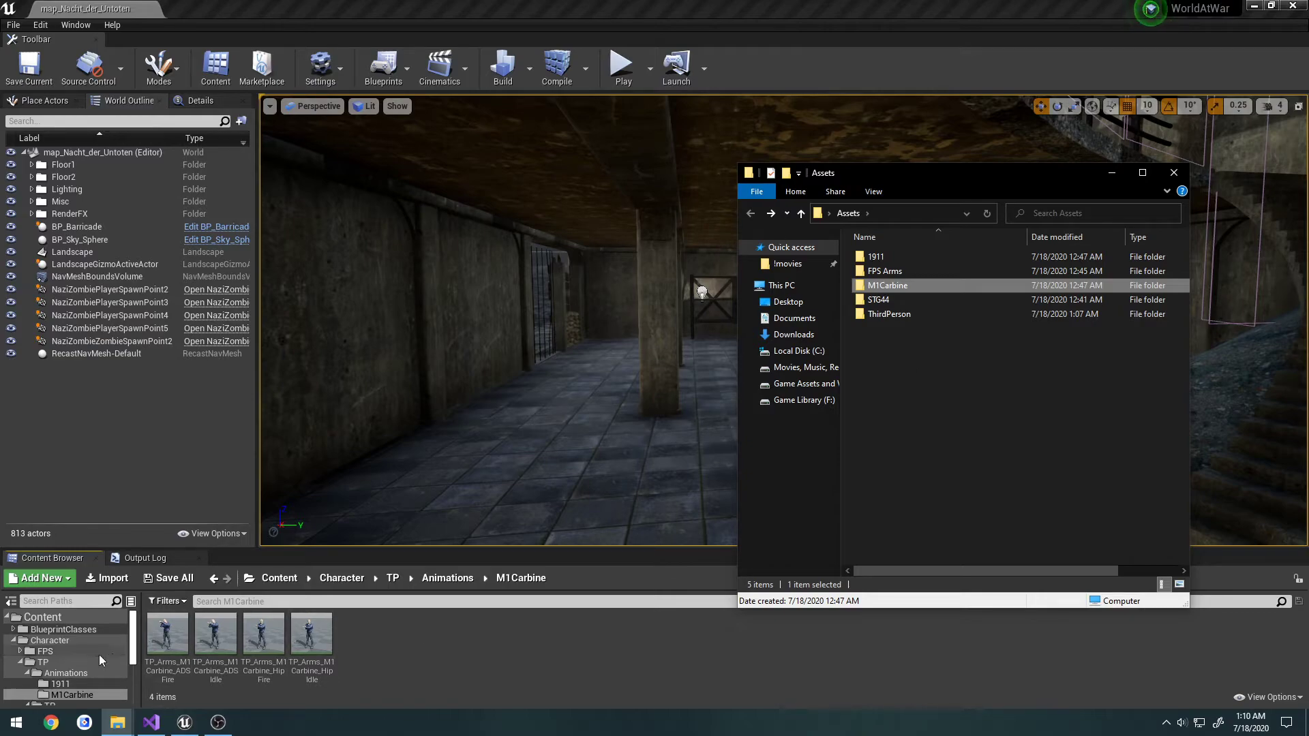
# Step: Switch to the Unreal Editor, and collapse the Animations, TP and Character branches of the content folder tree
pyautogui.click(26, 675)
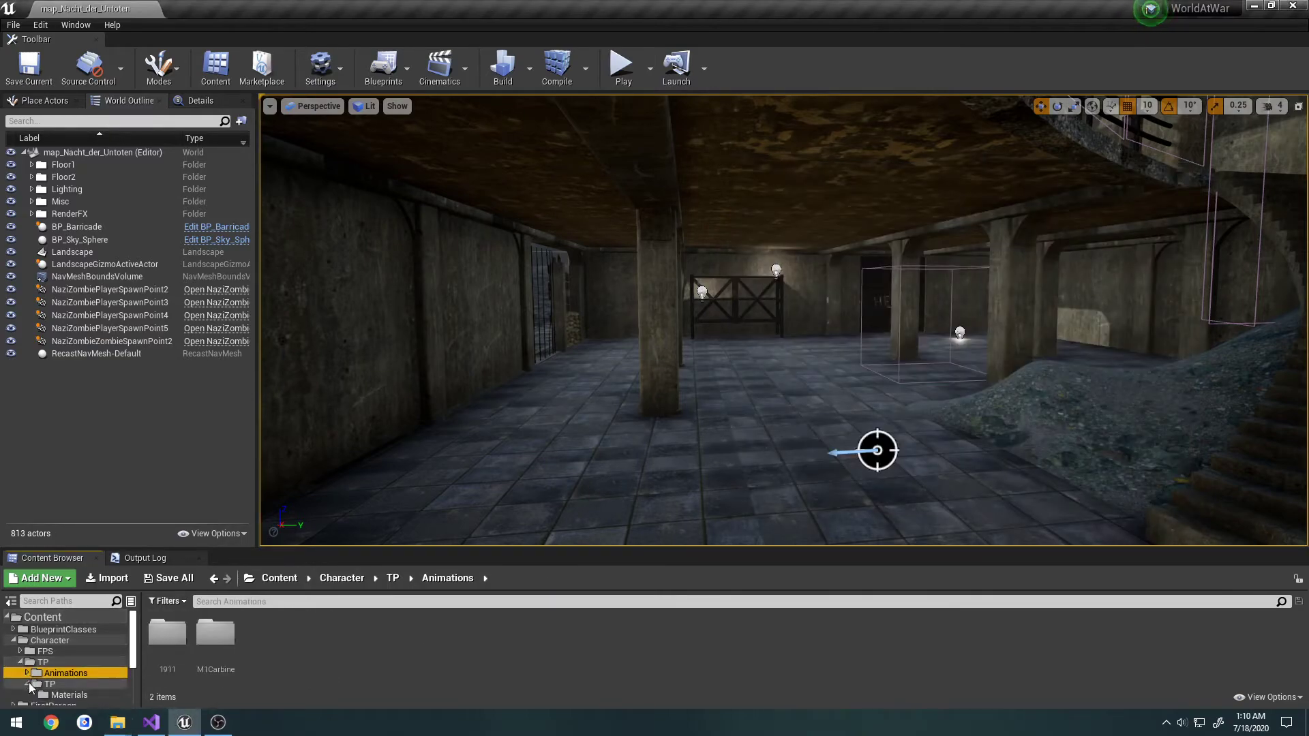
pyautogui.click(22, 662)
pyautogui.doubleClick(48, 640)
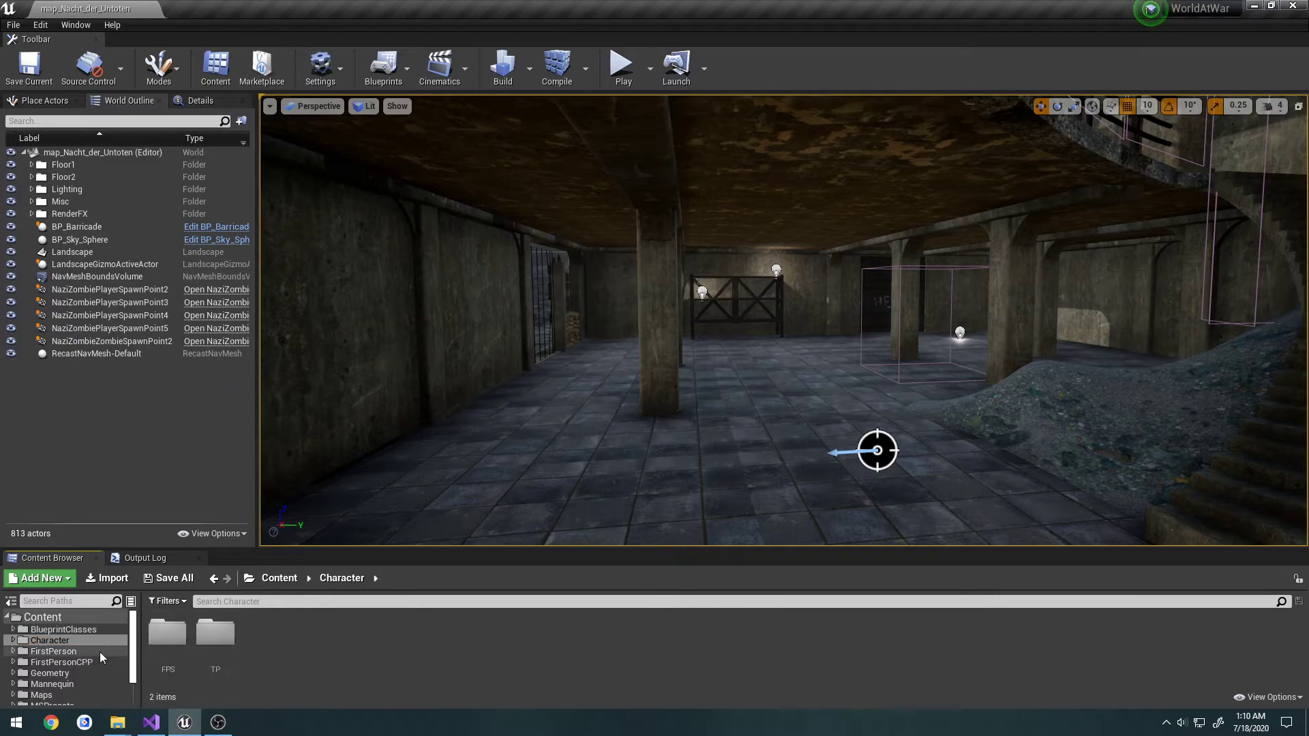
pyautogui.scroll(-2, 108, 657)
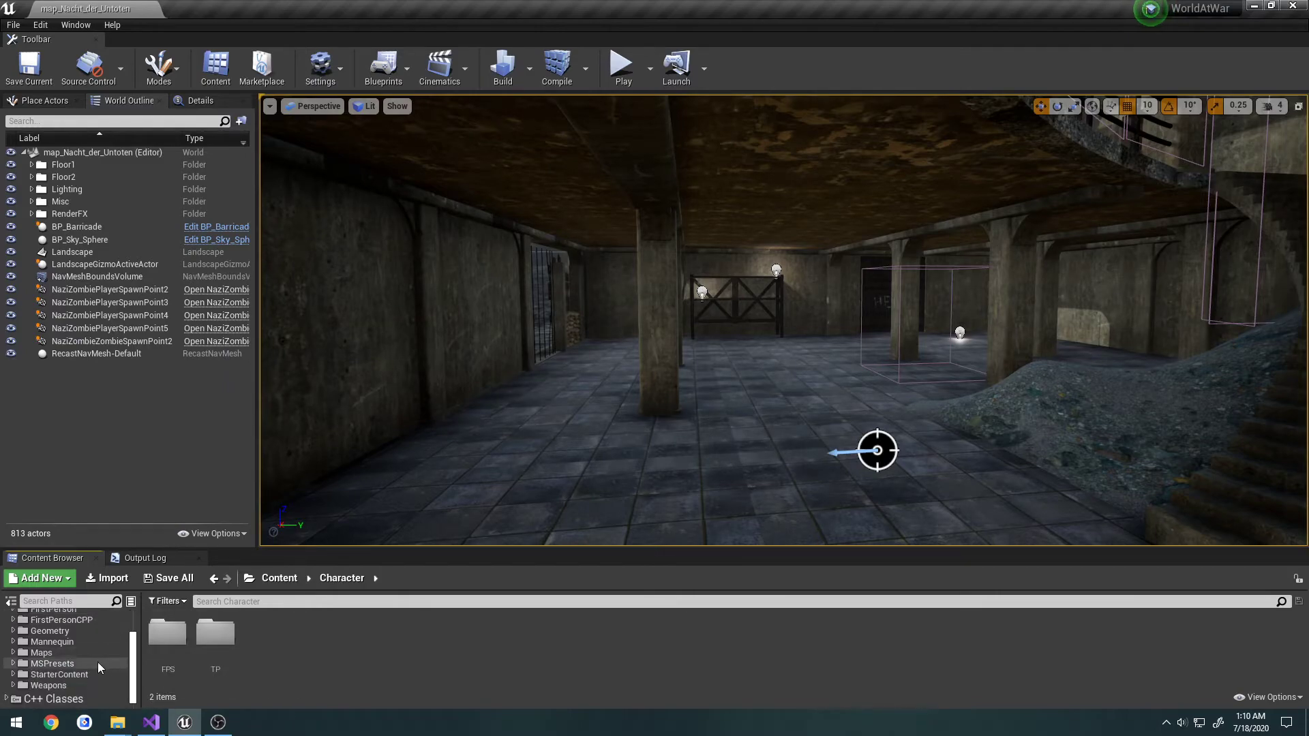
# Step: Open the Weapons/Stg44 content folder and delete the BP_STG44 blueprint from it
pyautogui.click(85, 685)
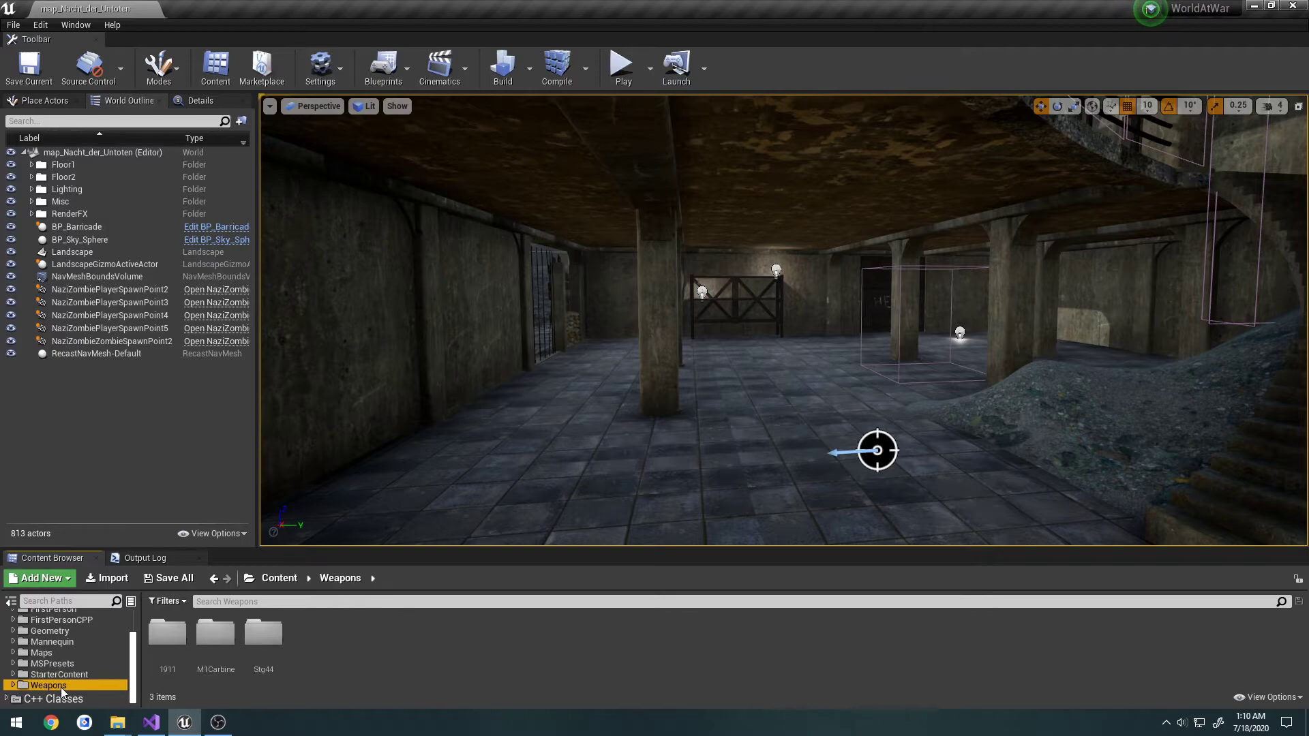
pyautogui.rightClick(351, 674)
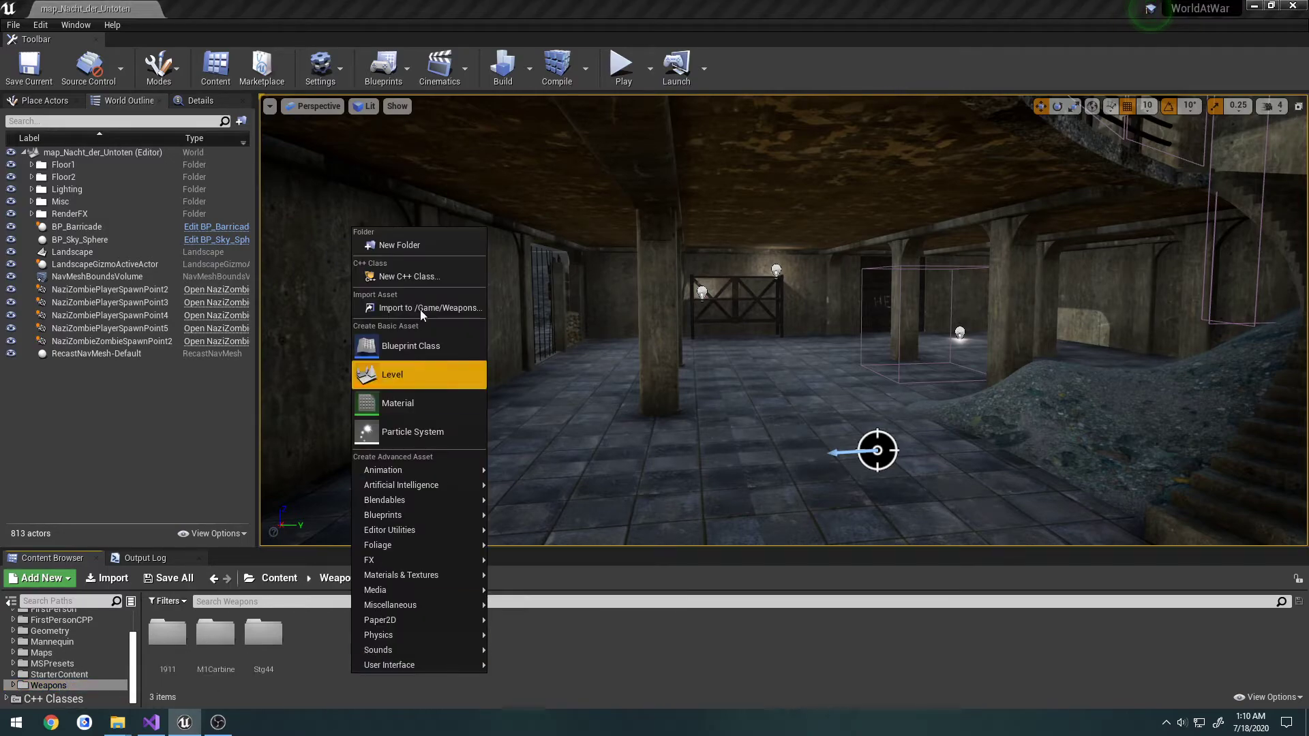
pyautogui.click(592, 655)
pyautogui.doubleClick(263, 634)
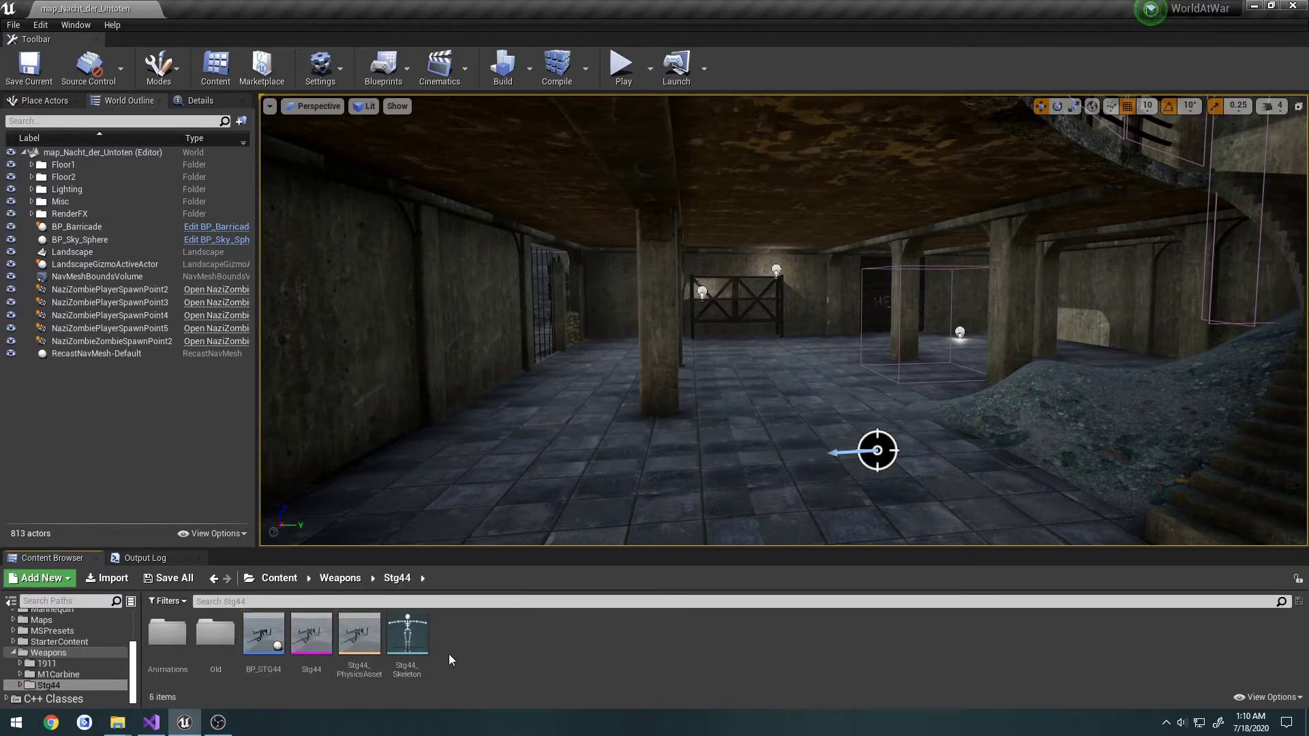
pyautogui.click(263, 635)
pyautogui.press('Delete')
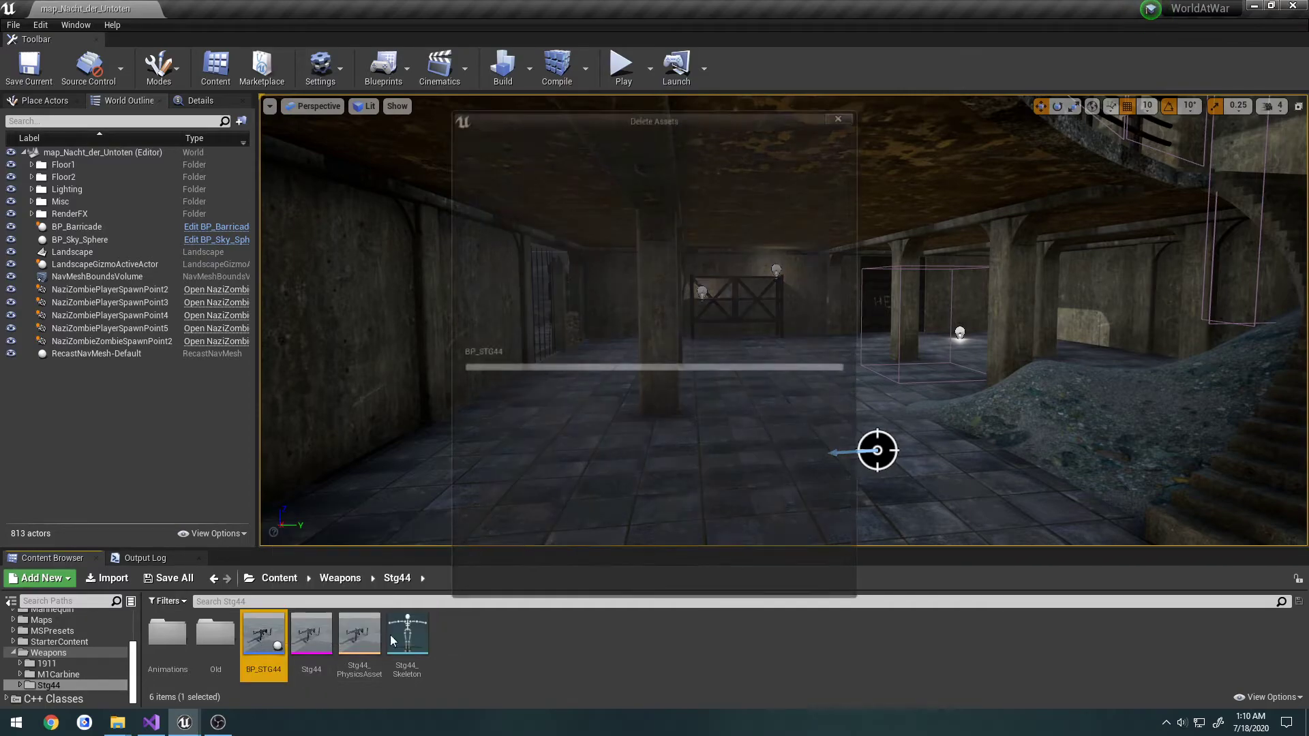
pyautogui.click(603, 577)
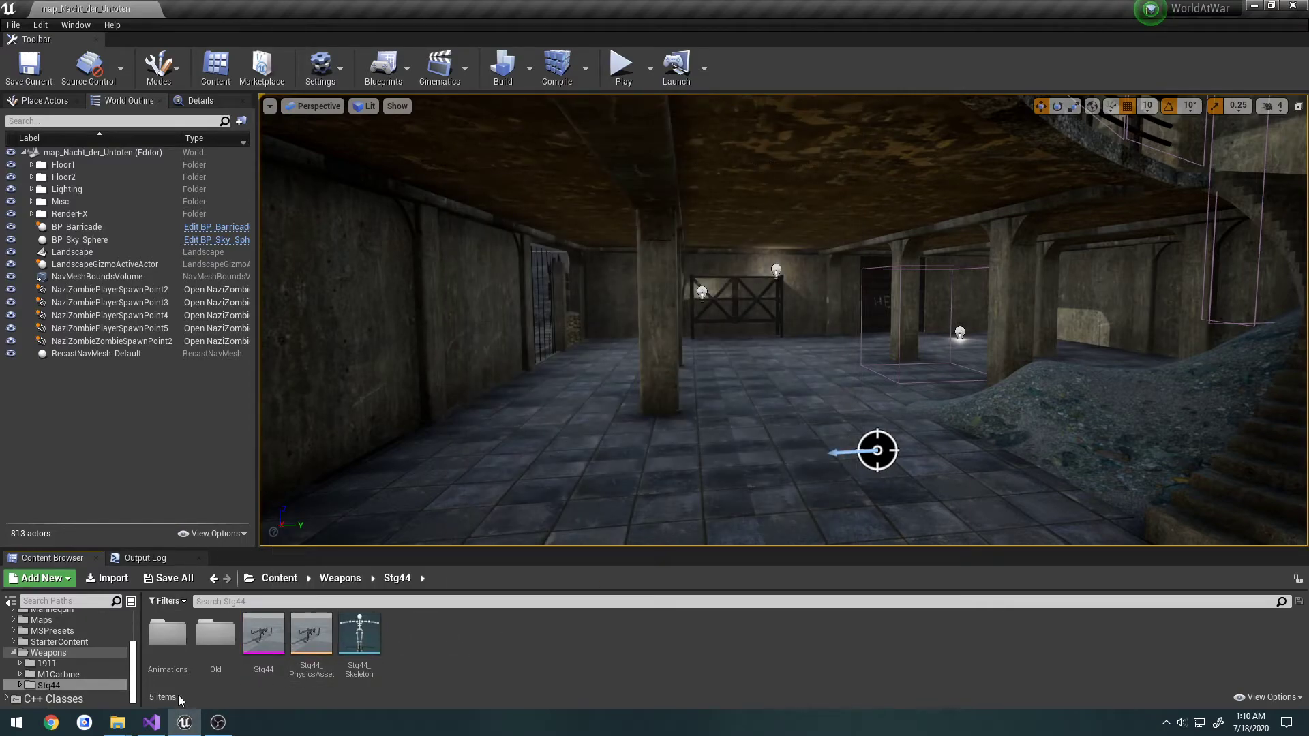
# Step: Locate the Stg44 source mesh in Assets/STG44 in File Explorer, and return to the Unreal Editor
pyautogui.moveTo(117, 723)
pyautogui.click(156, 645)
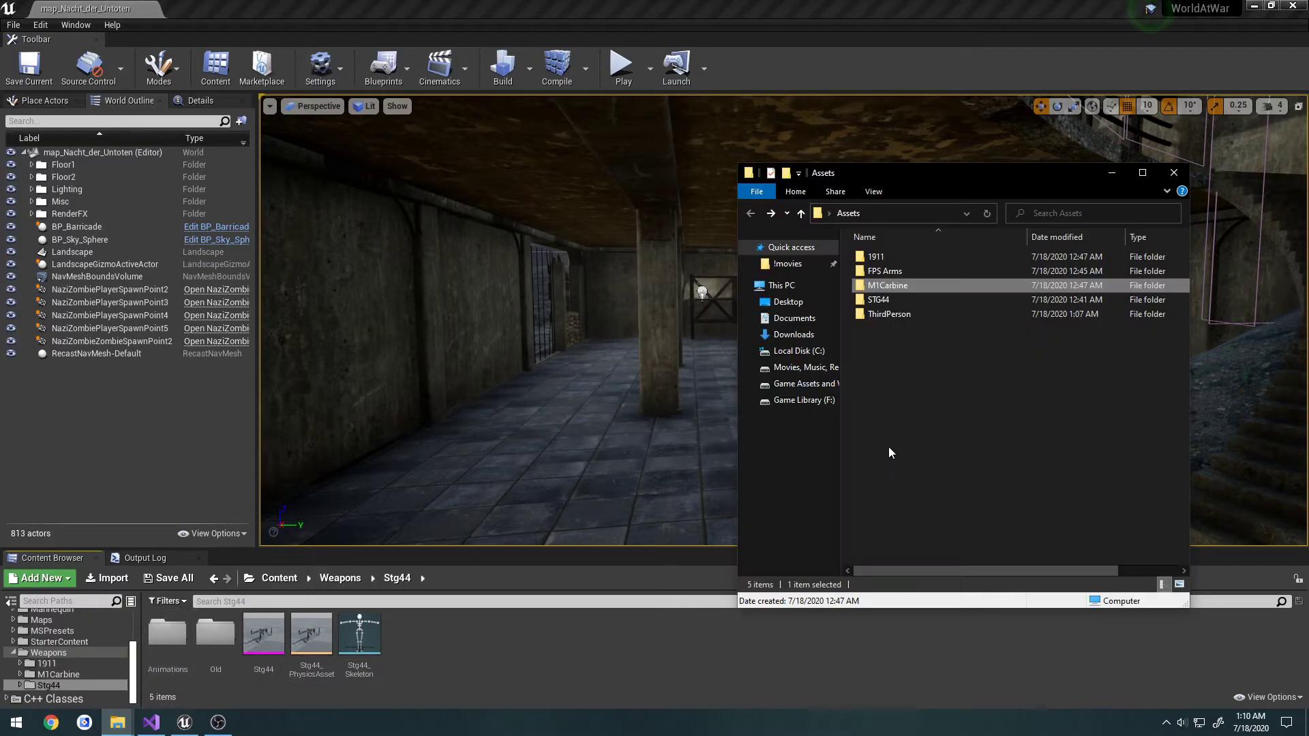
pyautogui.doubleClick(886, 300)
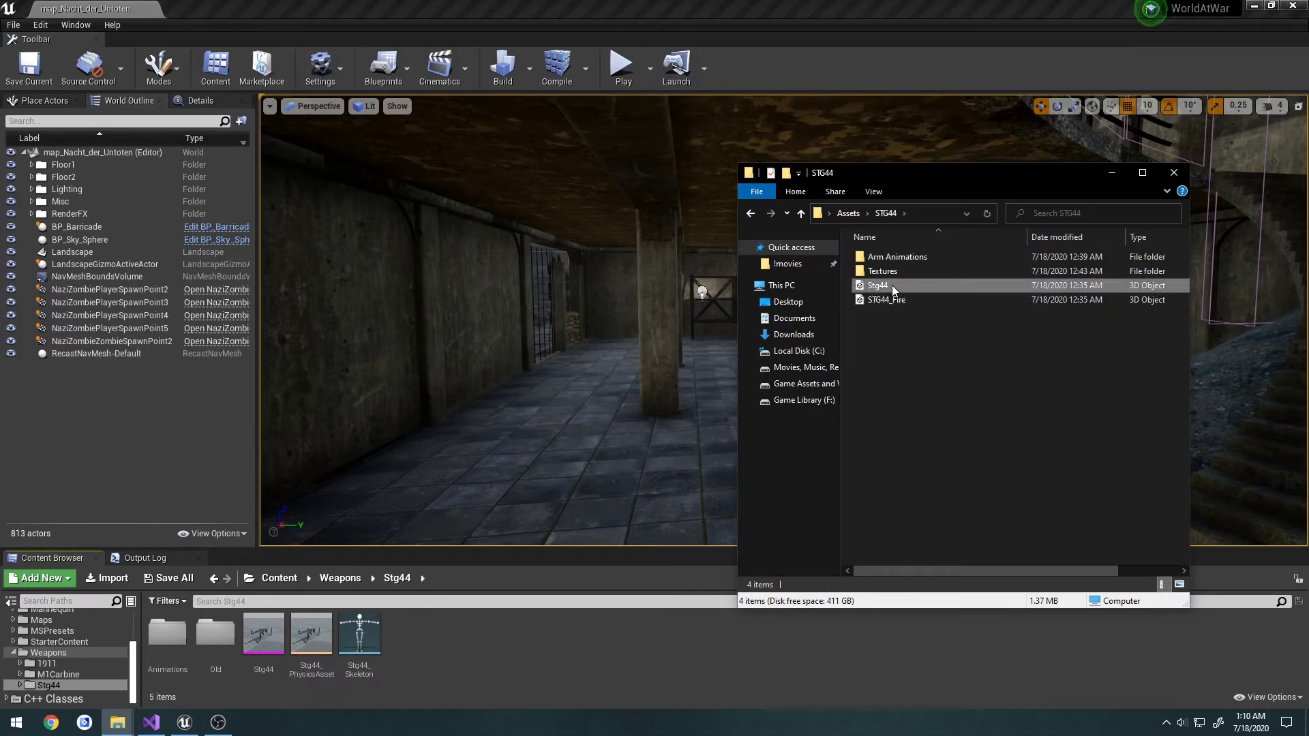
pyautogui.click(887, 286)
pyautogui.moveTo(878, 287); pyautogui.dragTo(616, 652)
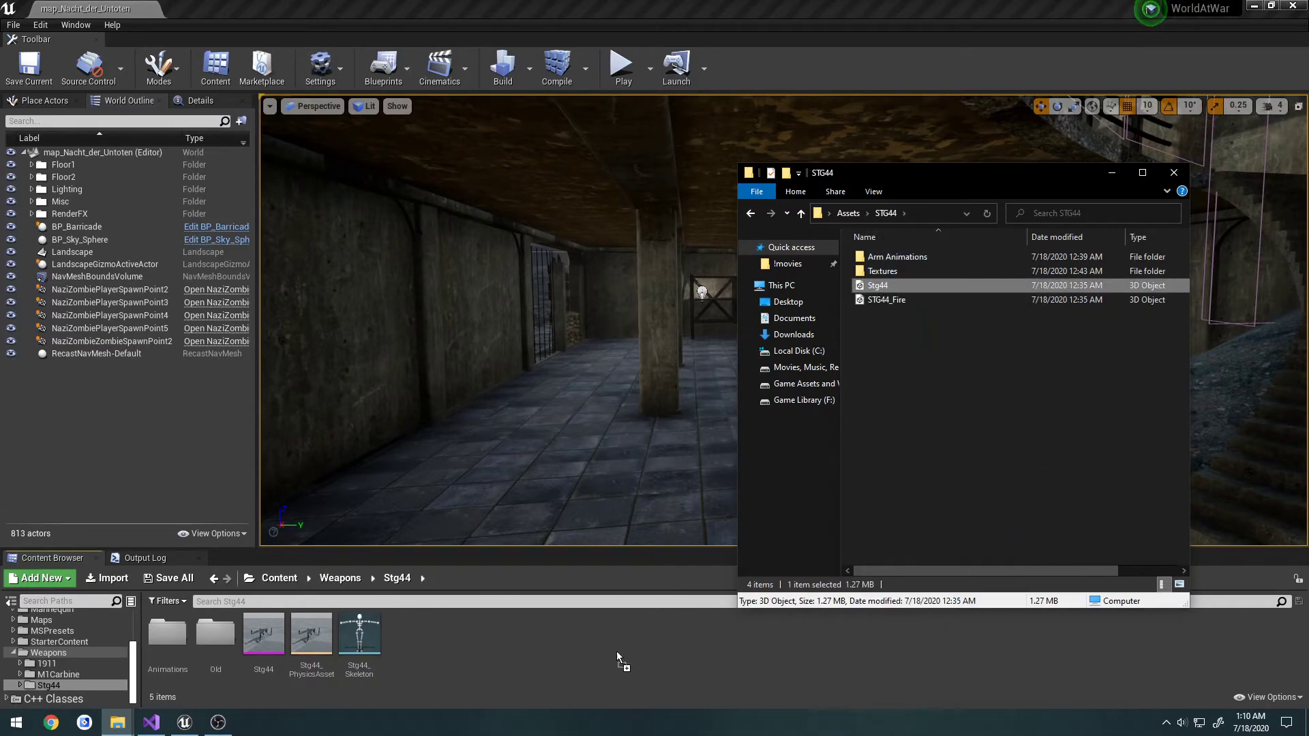
pyautogui.moveTo(452, 632); pyautogui.dragTo(935, 355)
pyautogui.click(910, 453)
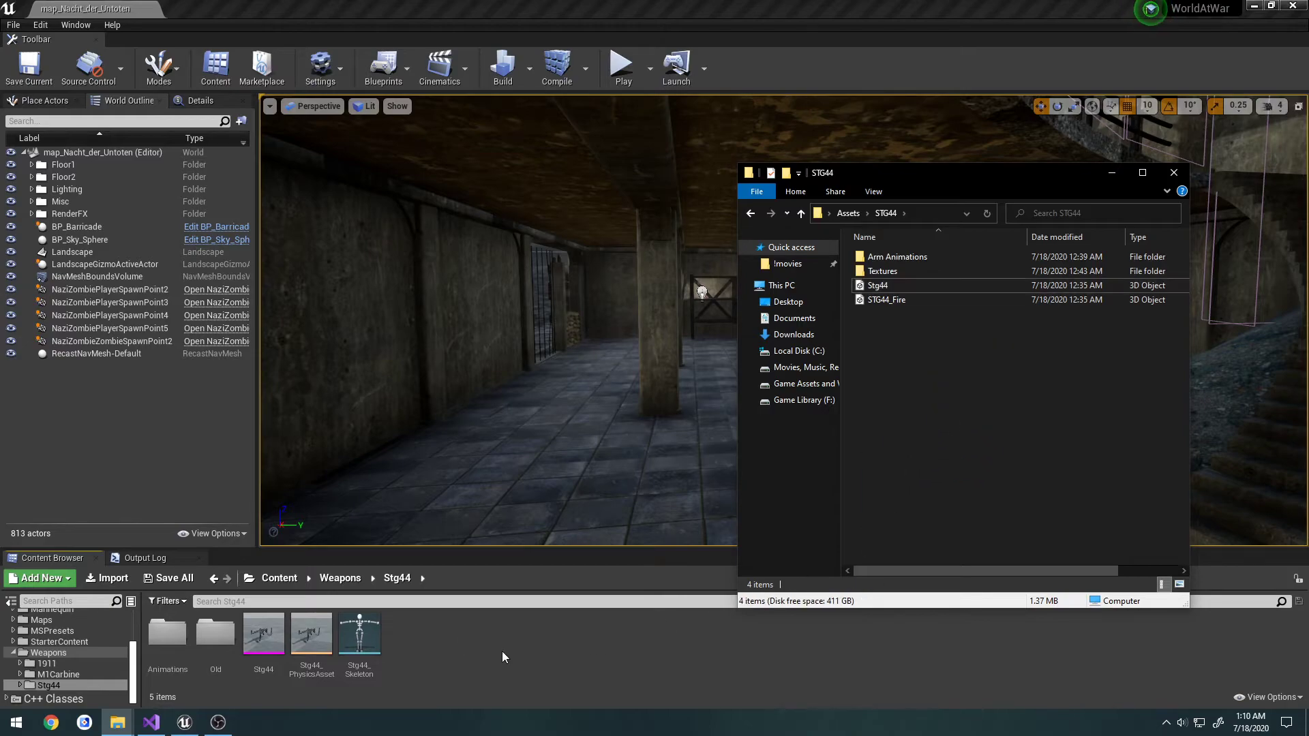
pyautogui.click(426, 663)
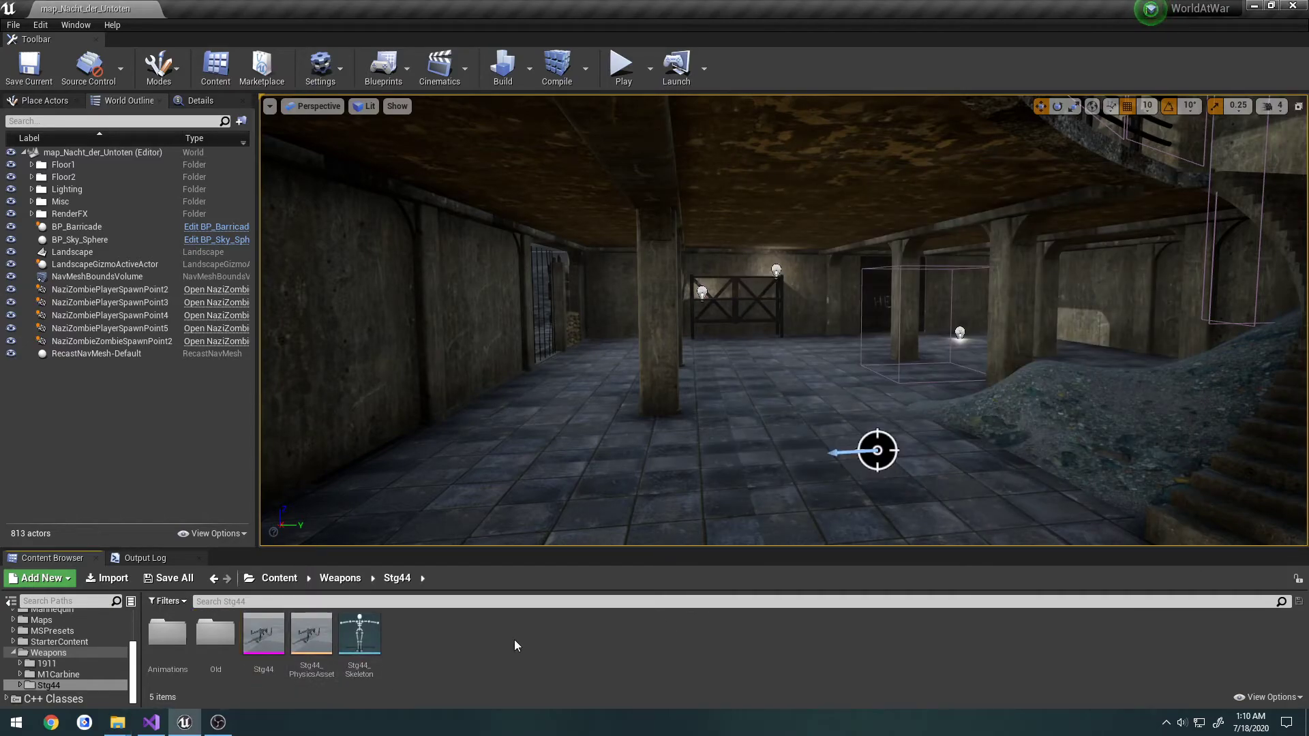
# Step: Force-delete the Old folder in Weapons/Stg44 together with its referenced assets
pyautogui.click(222, 644)
pyautogui.press('Delete')
pyautogui.click(308, 677)
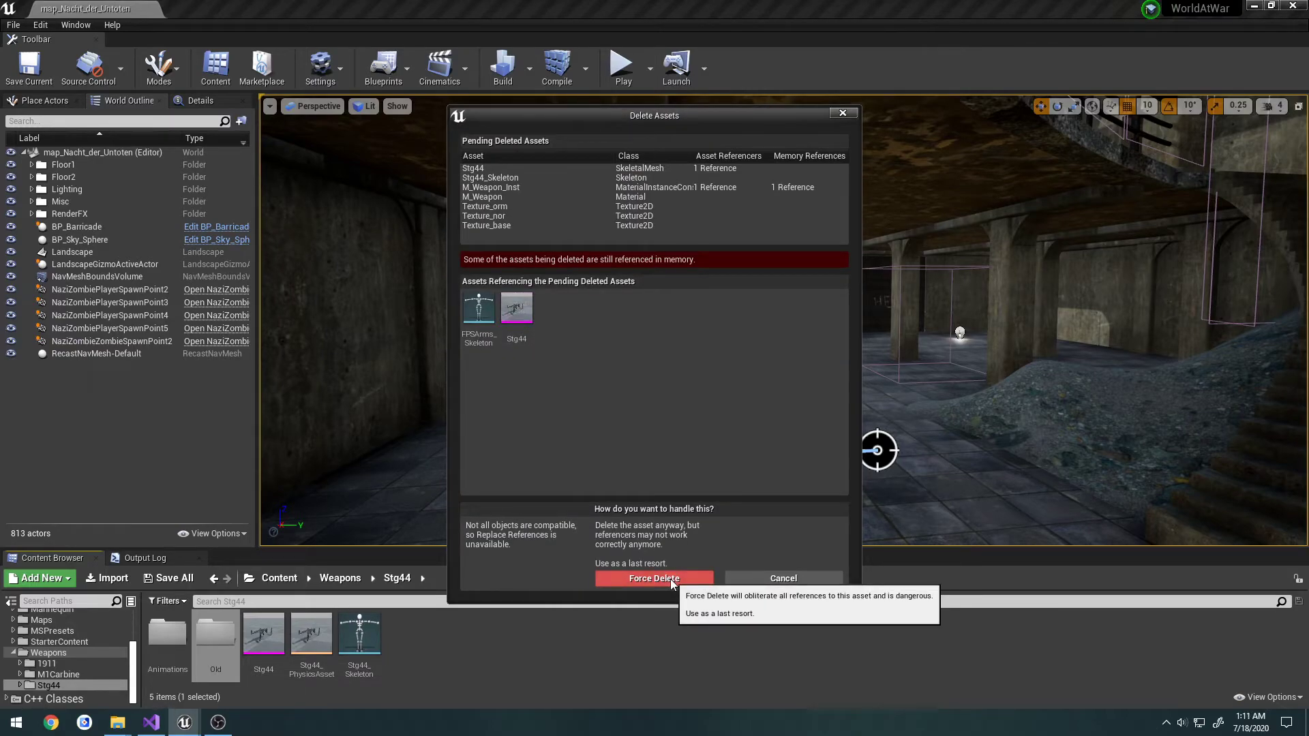
pyautogui.click(669, 579)
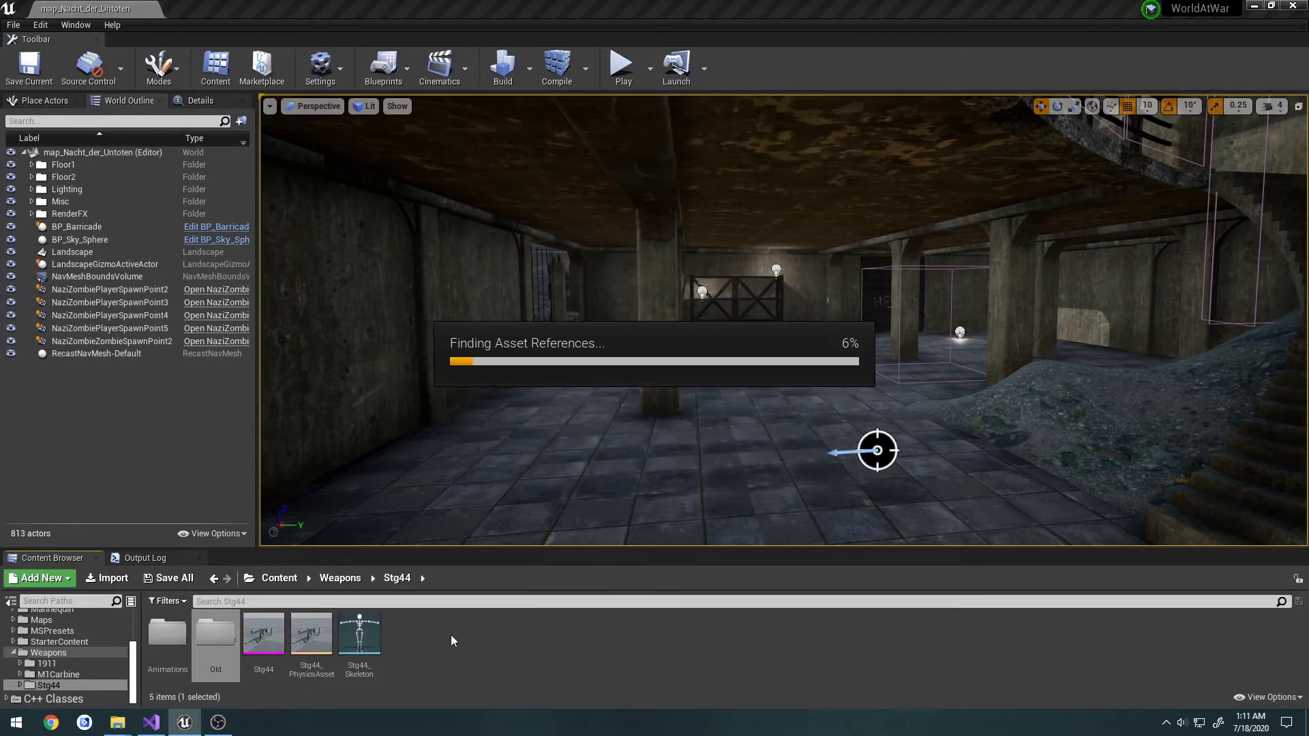
# Step: Delete the leftover Old folder from the project's Content/Weapons/Stg44 directory in File Explorer, and return to the Unreal Editor
pyautogui.click(118, 723)
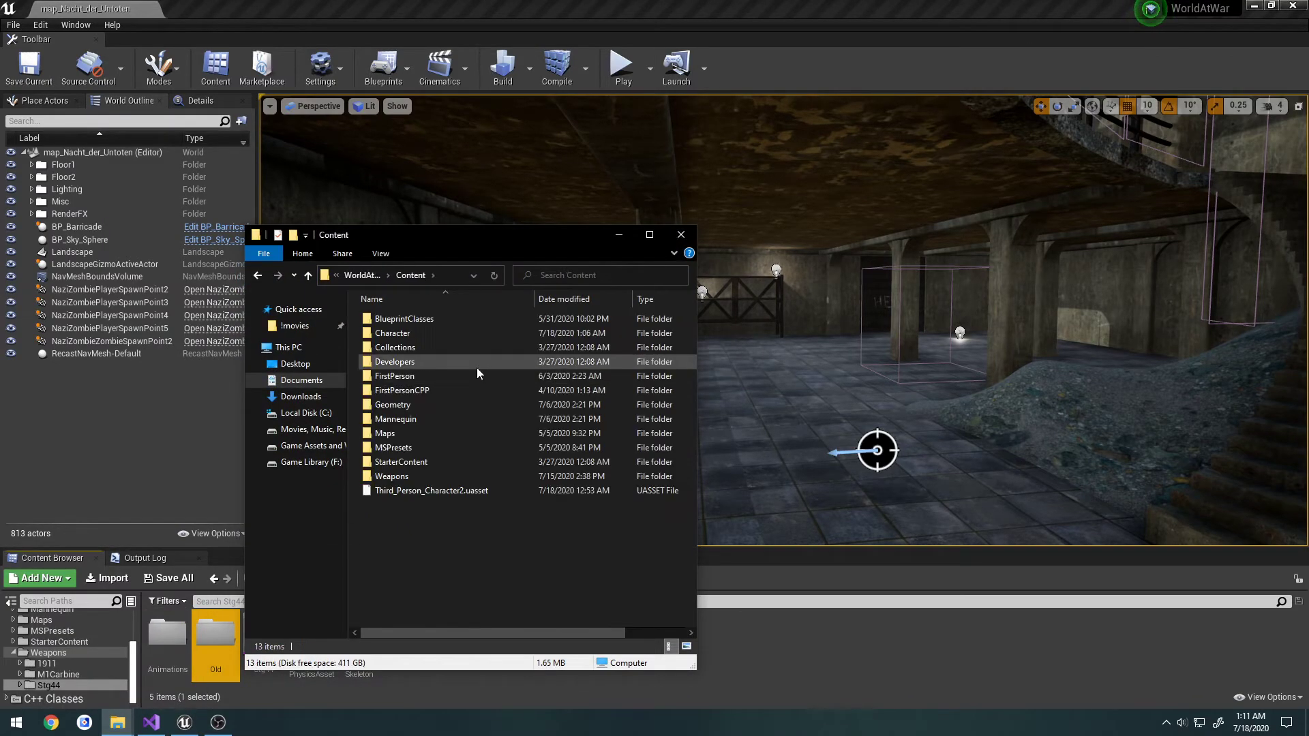
pyautogui.doubleClick(412, 475)
pyautogui.doubleClick(420, 347)
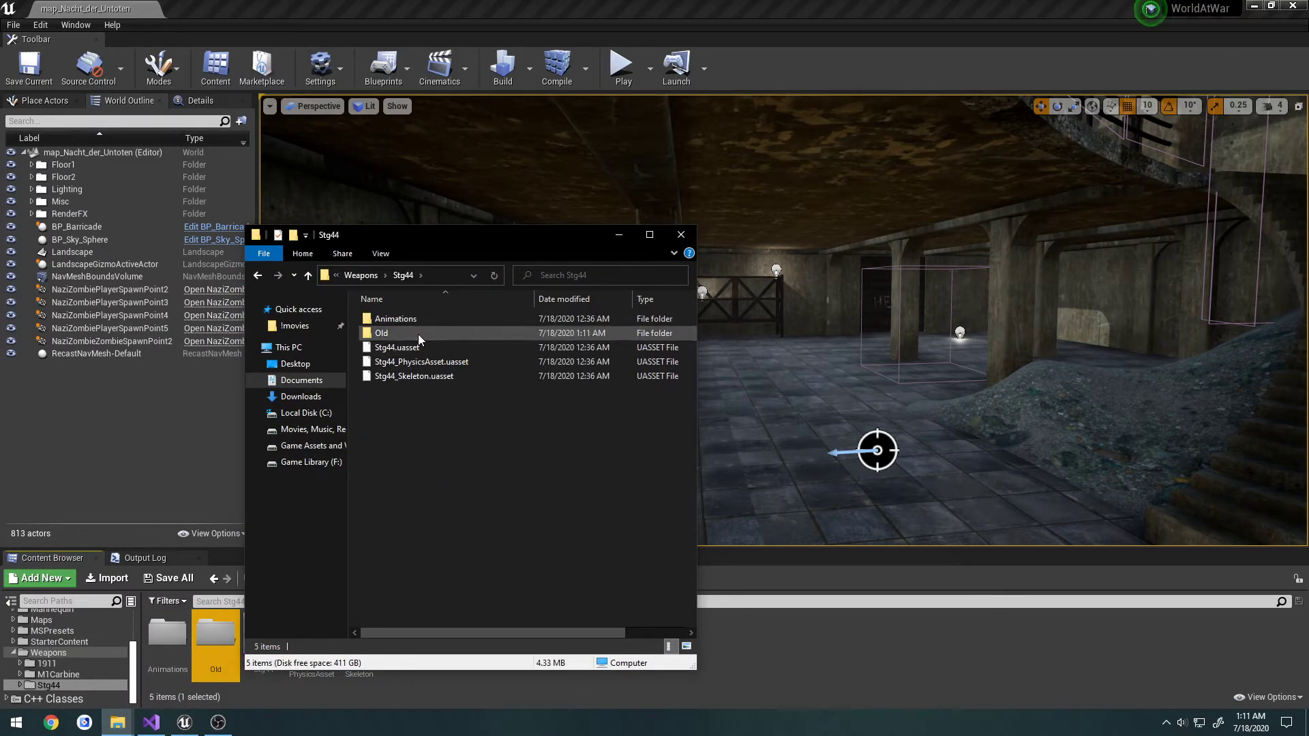
pyautogui.click(418, 334)
pyautogui.press('Delete')
pyautogui.hotkey('alt', 'Left')
pyautogui.hotkey('alt', 'Left')
pyautogui.hotkey('alt', 'Left')
pyautogui.click(619, 234)
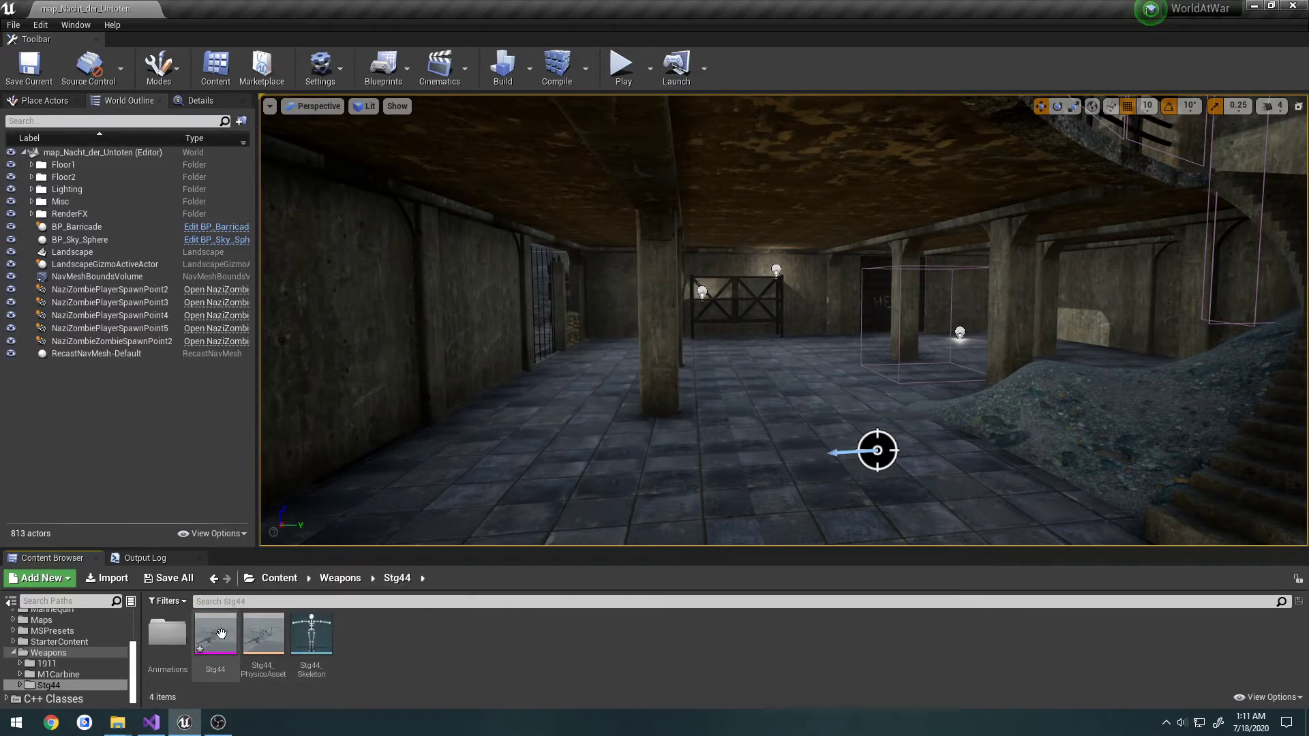
# Step: Compare the Stg44 Animations folder with the STG44_Fire source file in Assets/STG44, and return to the Stg44 content folder
pyautogui.rightClick(451, 643)
pyautogui.click(360, 666)
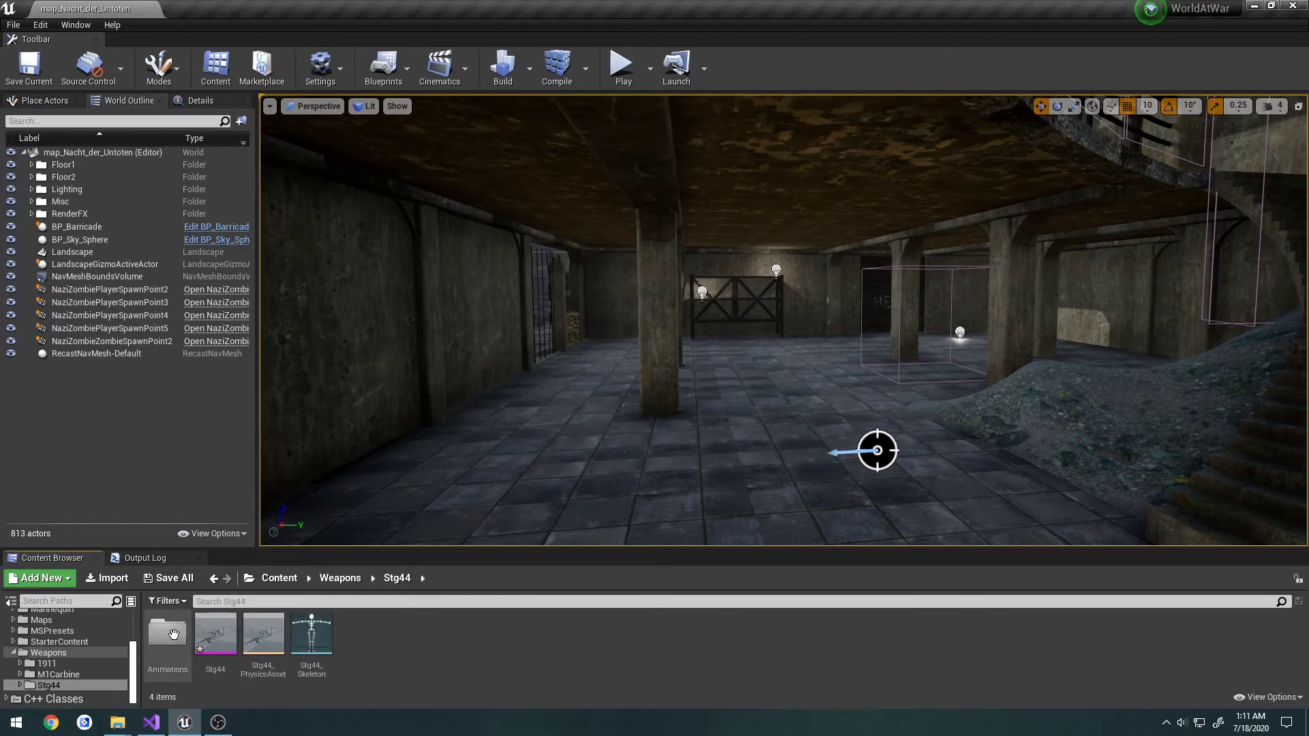
pyautogui.doubleClick(174, 635)
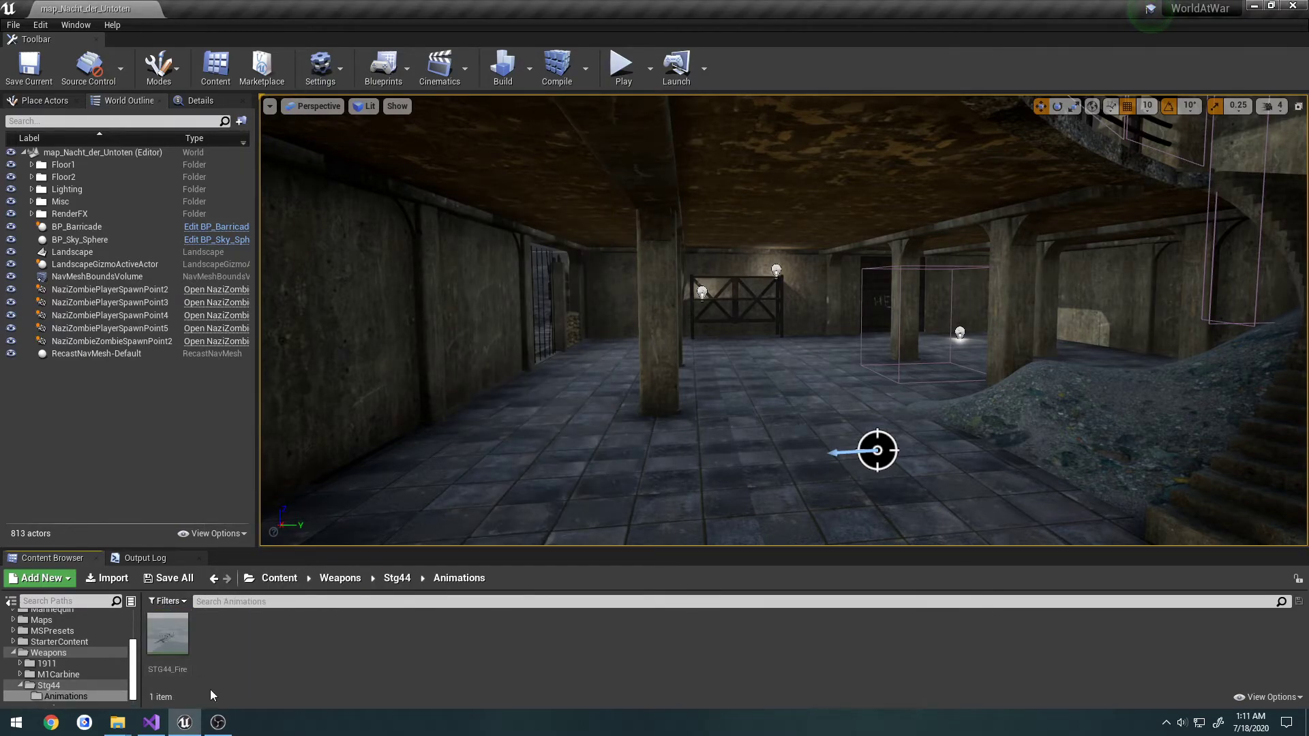
pyautogui.click(119, 721)
pyautogui.click(895, 307)
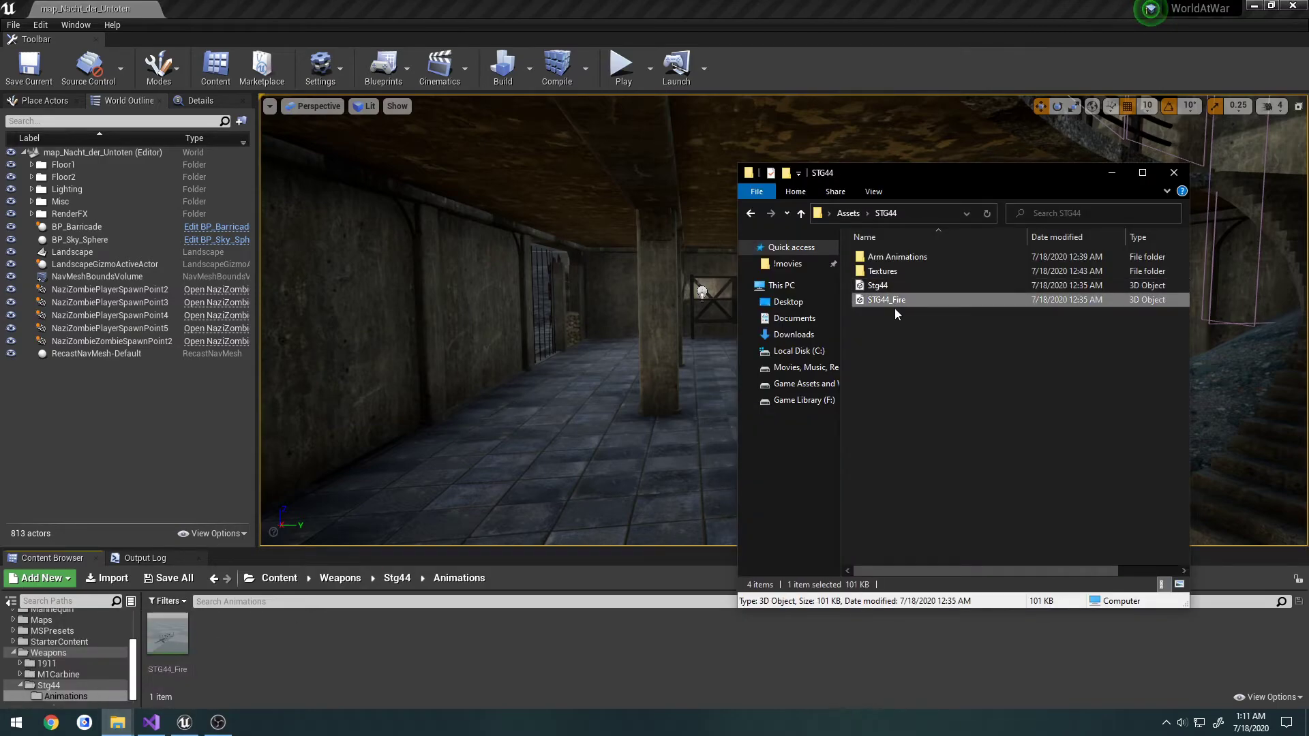
pyautogui.moveTo(886, 300); pyautogui.dragTo(452, 637)
pyautogui.moveTo(251, 641); pyautogui.dragTo(934, 372)
pyautogui.click(930, 411)
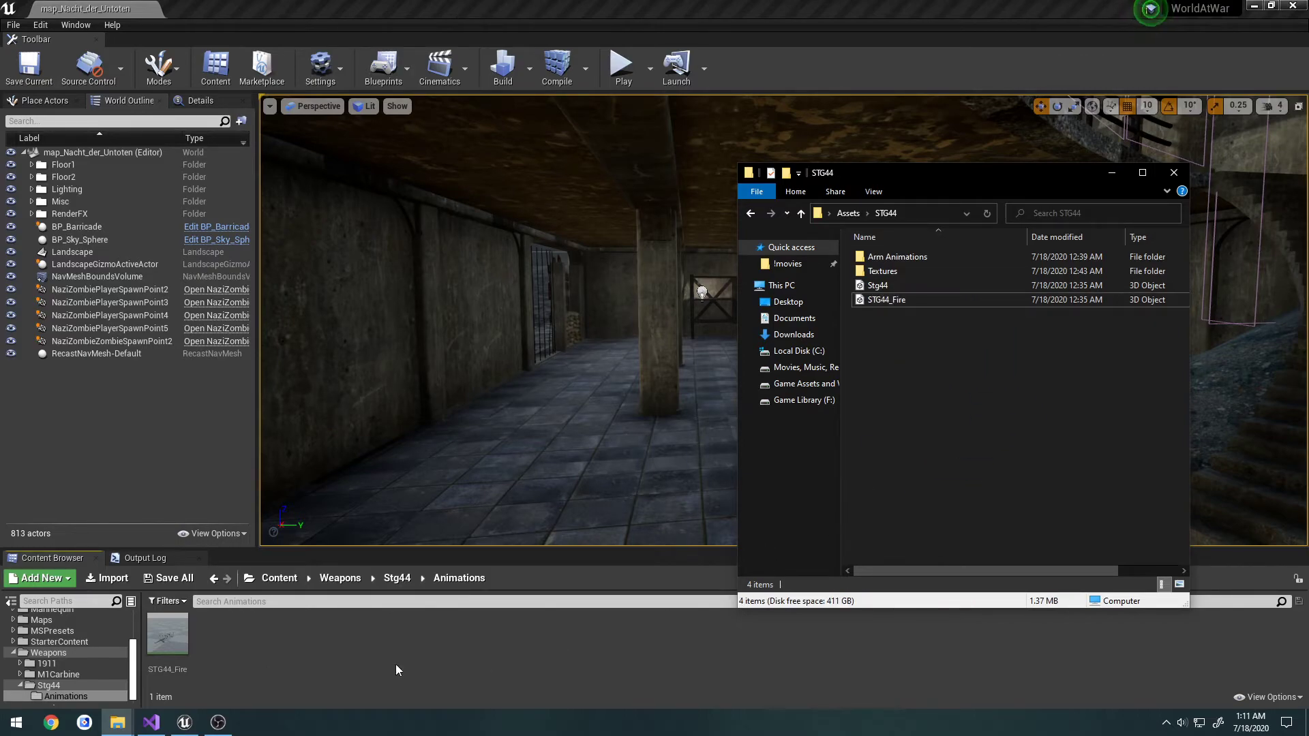
pyautogui.click(360, 648)
pyautogui.hotkey('alt', 'Left')
# Step: Inspect the Stg44 skeletal mesh and its material slot in the mesh editor, and close the editor
pyautogui.click(223, 639)
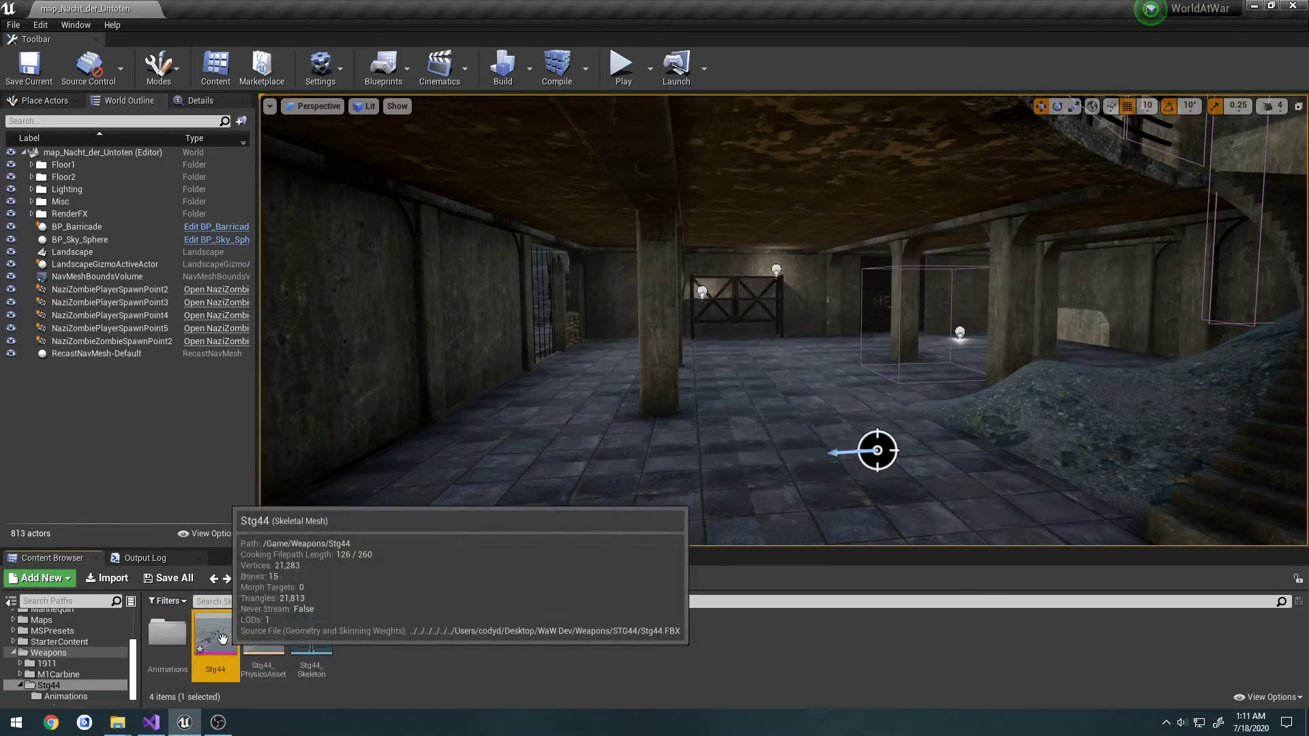
pyautogui.doubleClick(222, 639)
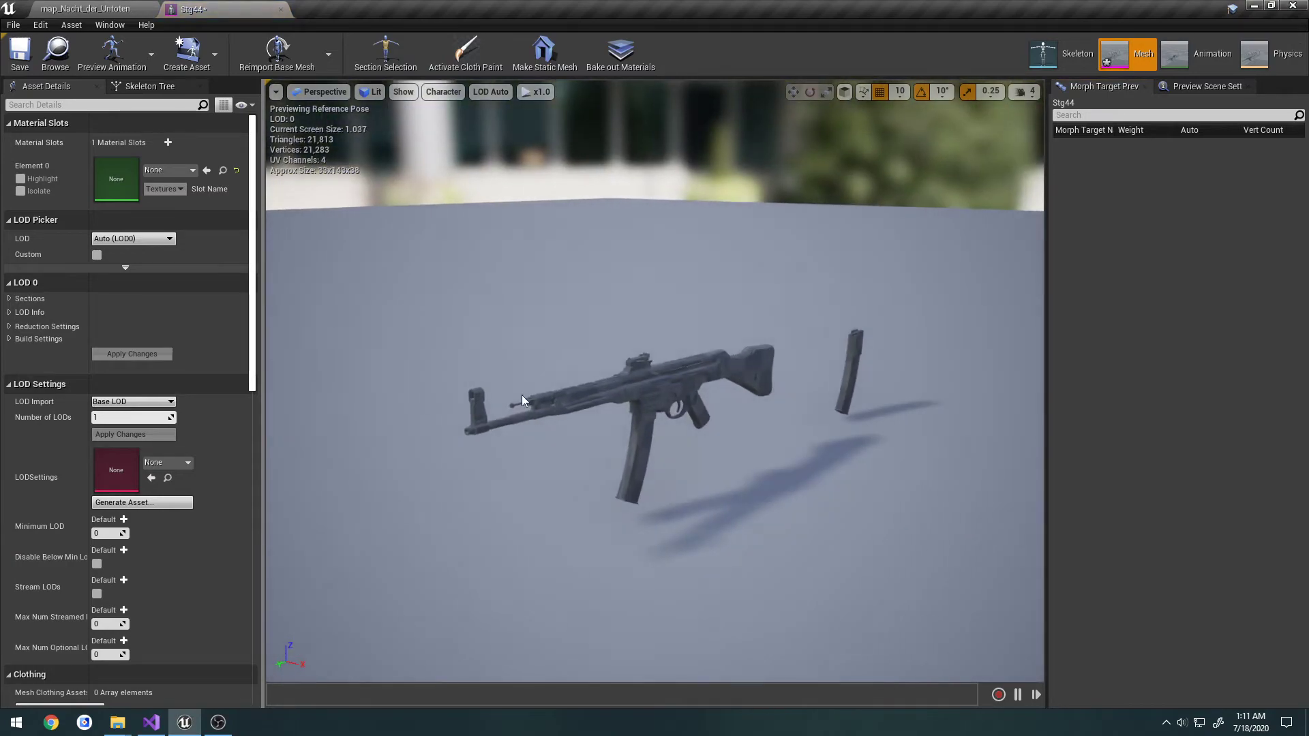
pyautogui.click(280, 9)
pyautogui.click(404, 619)
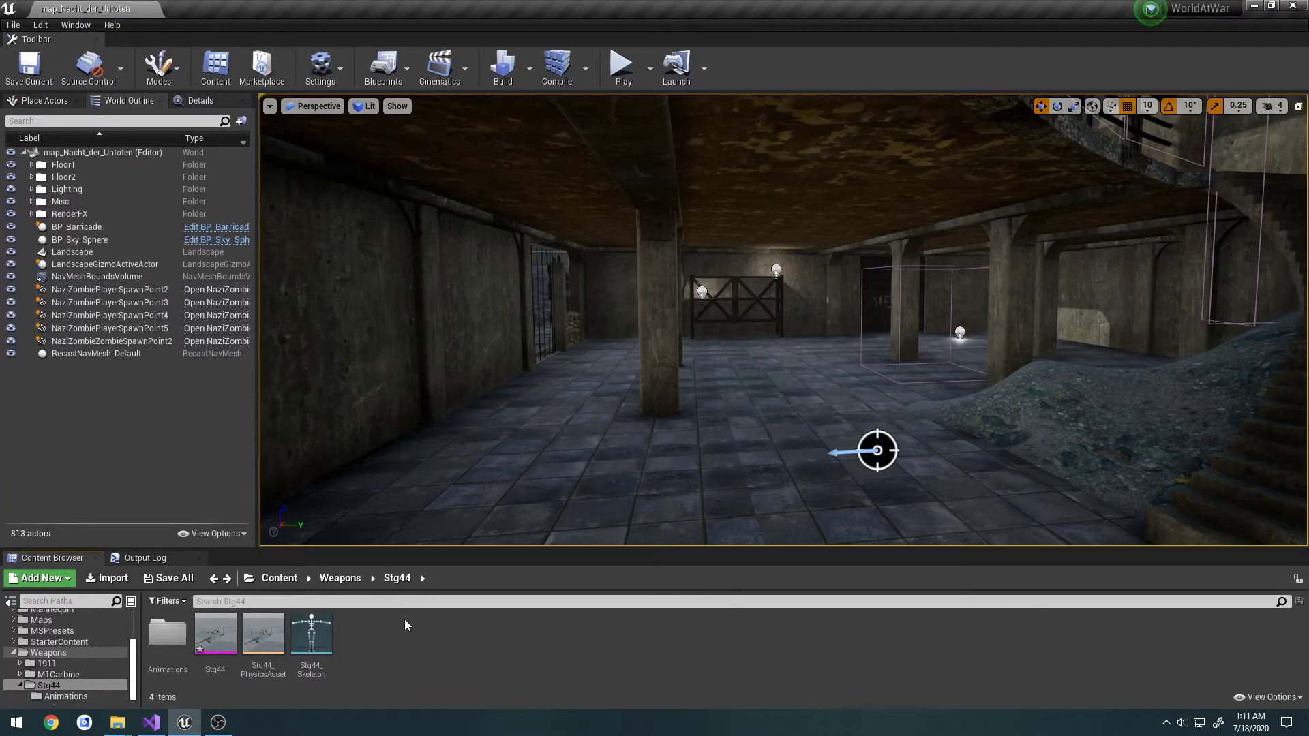
# Step: Create a material named M_STG44 in the Weapons/Stg44 folder
pyautogui.rightClick(383, 656)
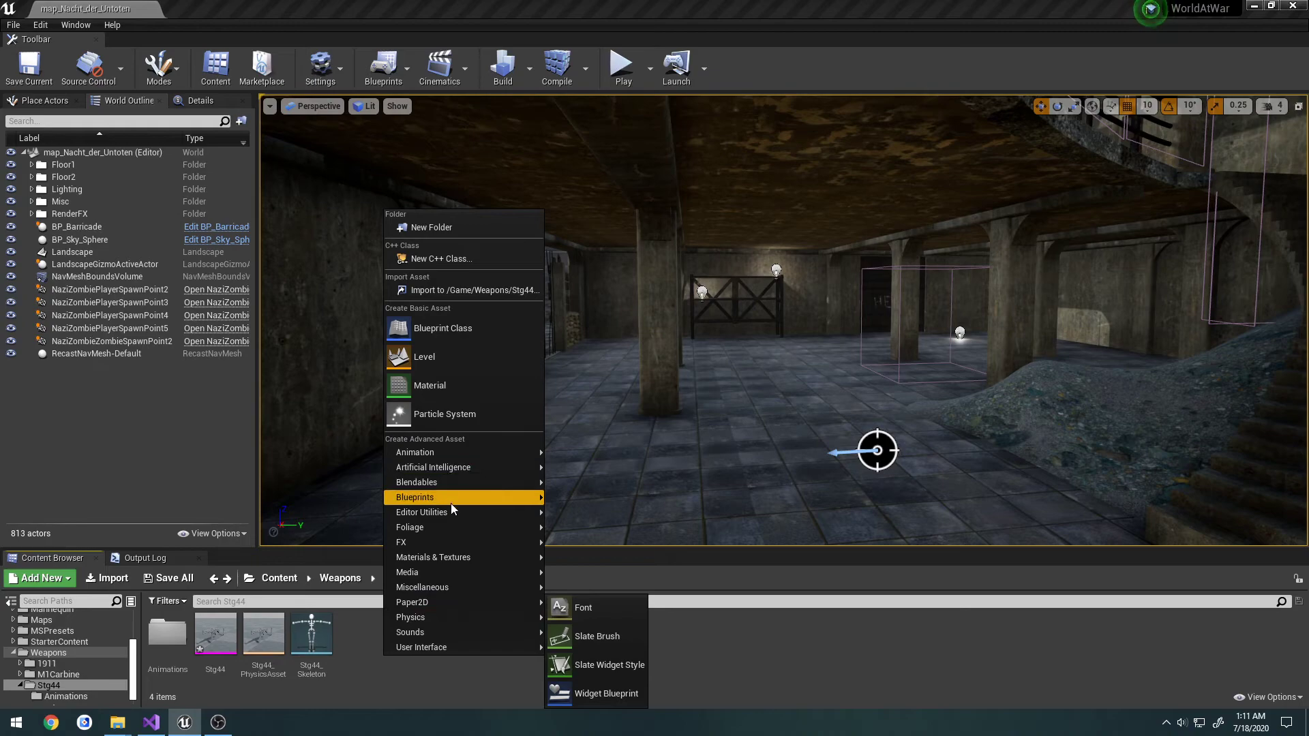
pyautogui.moveTo(456, 556)
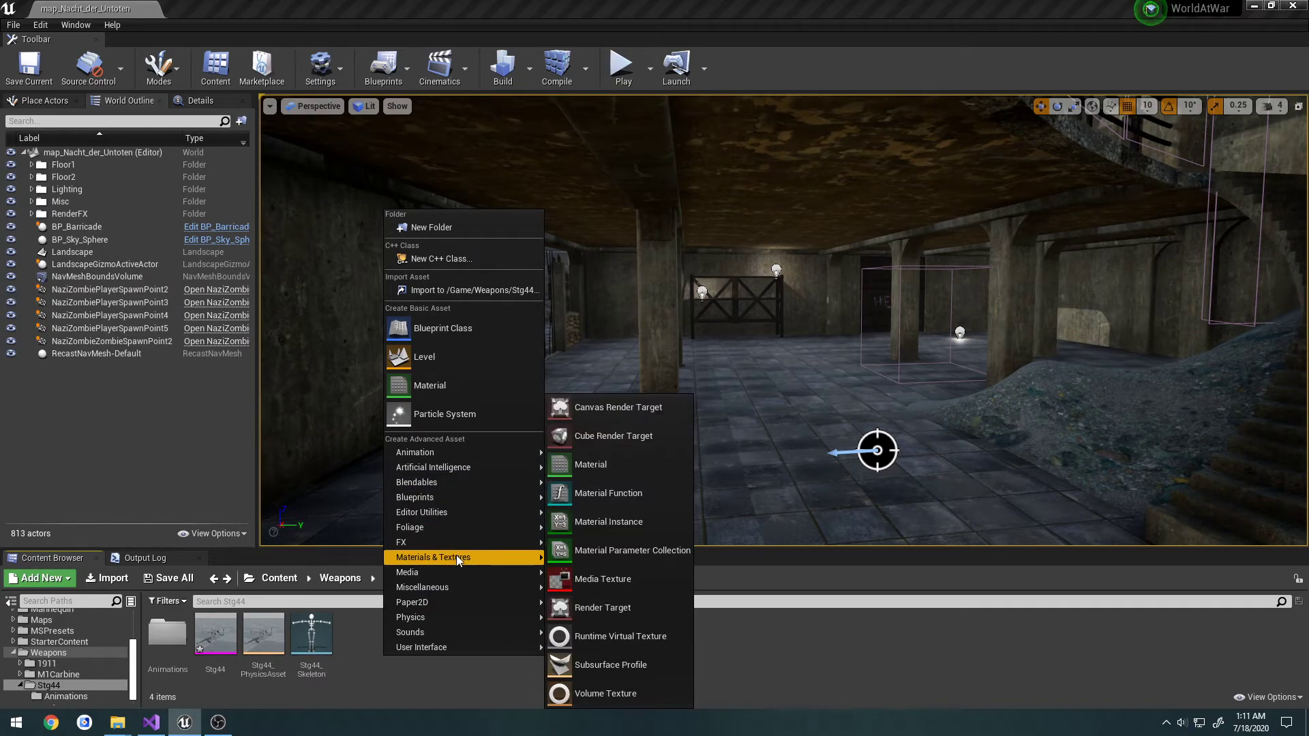
pyautogui.click(583, 467)
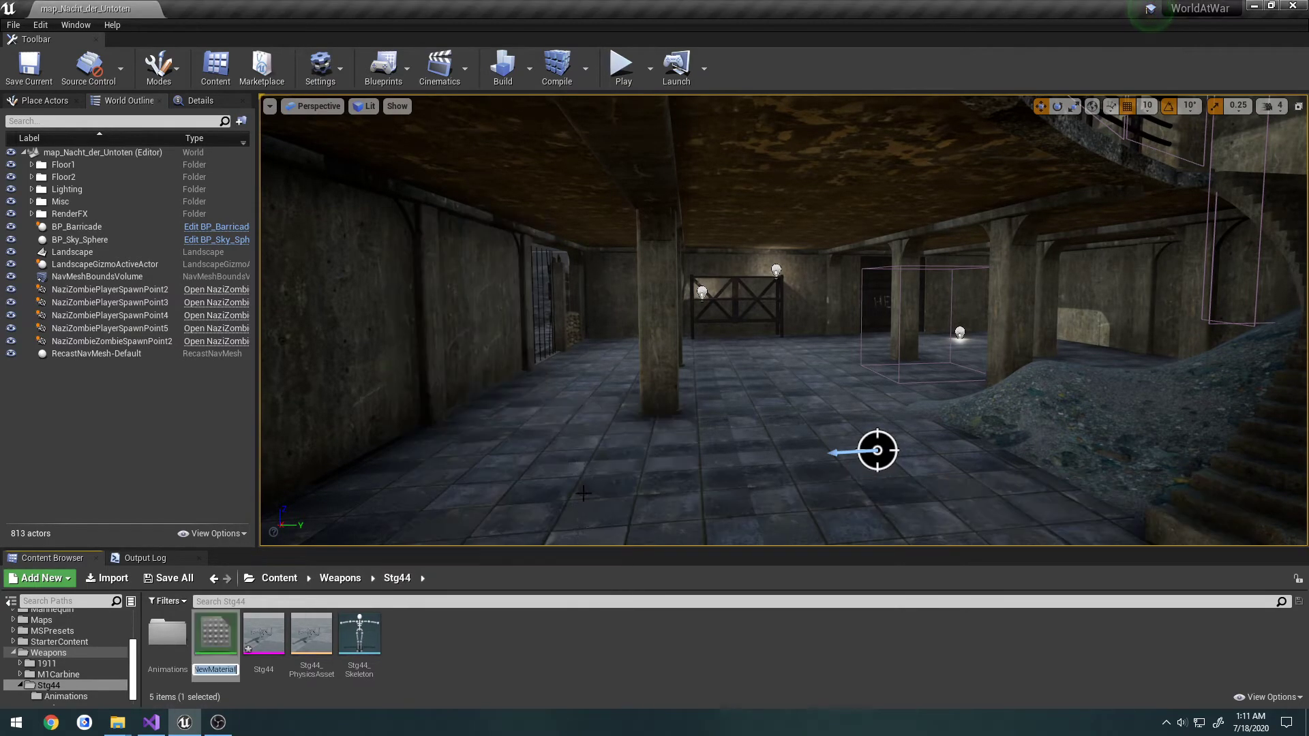
pyautogui.write('M_STG44')
pyautogui.click(570, 639)
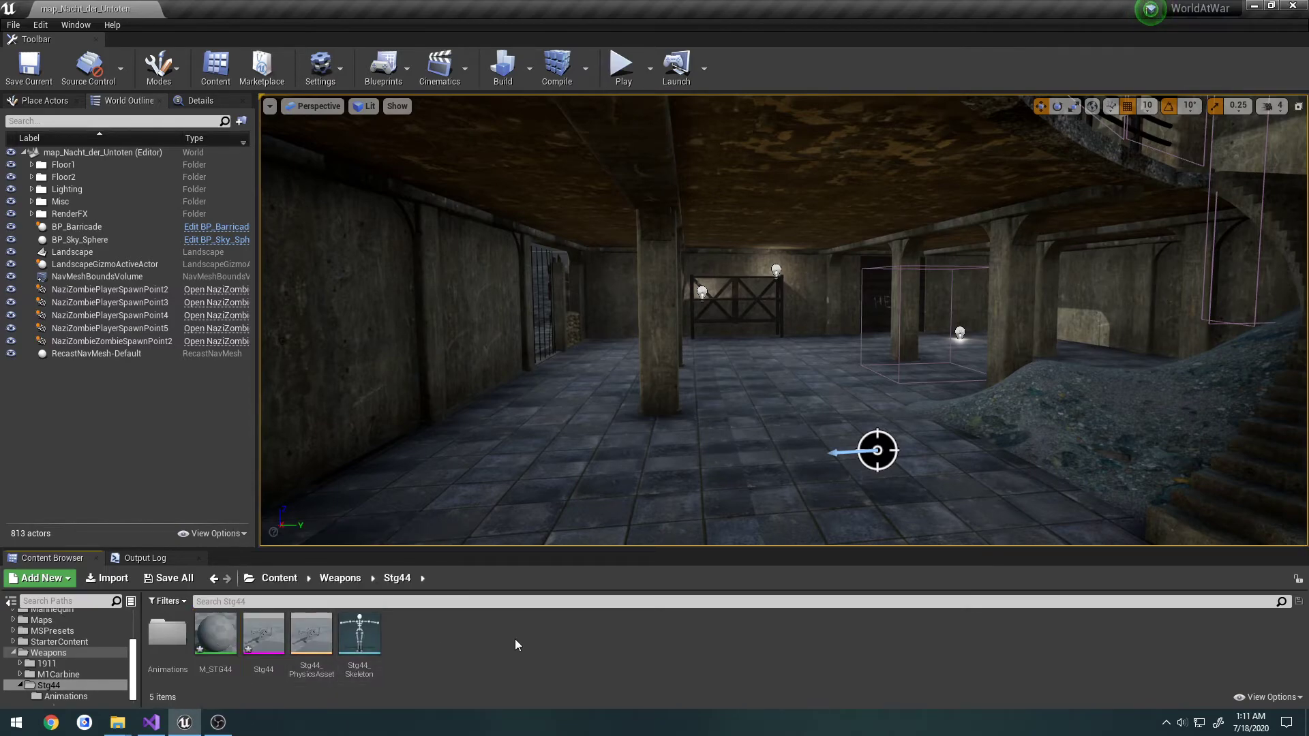
# Step: Create a Textures folder in Weapons/Stg44, and move the M_STG44 material into it
pyautogui.rightClick(468, 641)
pyautogui.click(529, 211)
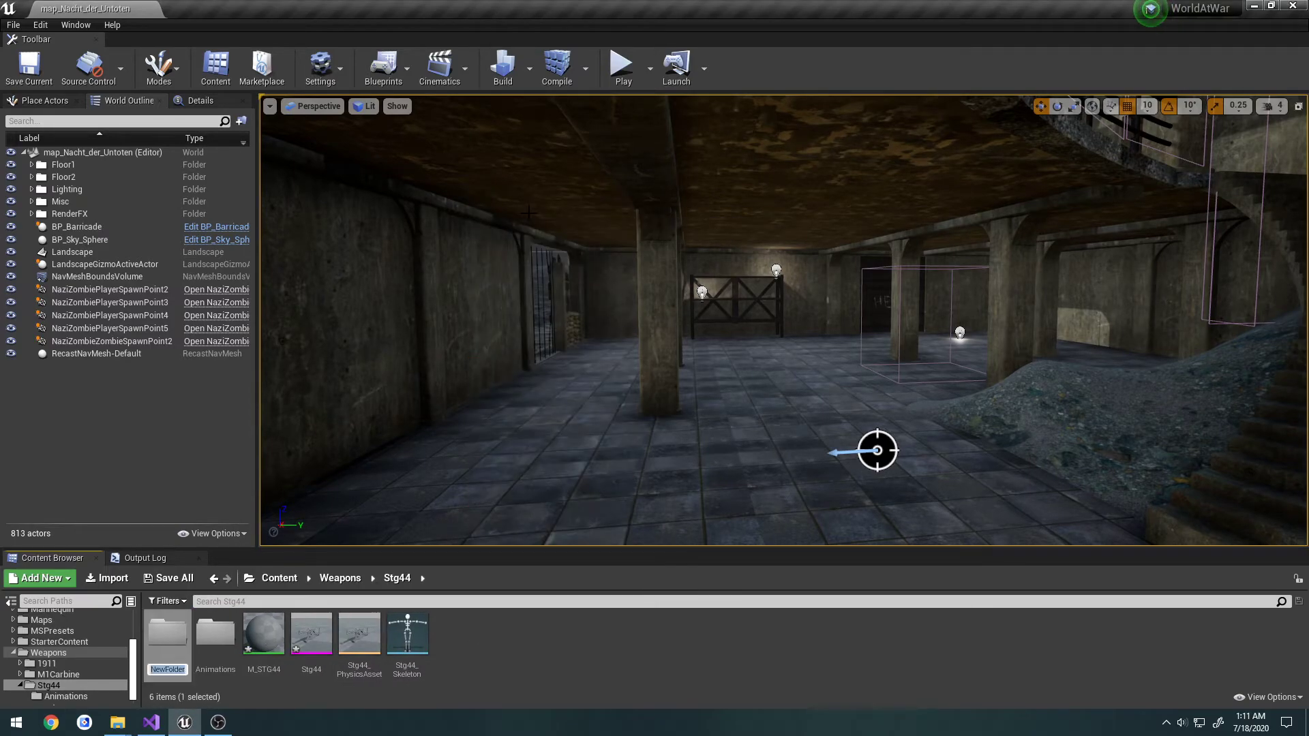
pyautogui.write('Textures')
pyautogui.press('Return')
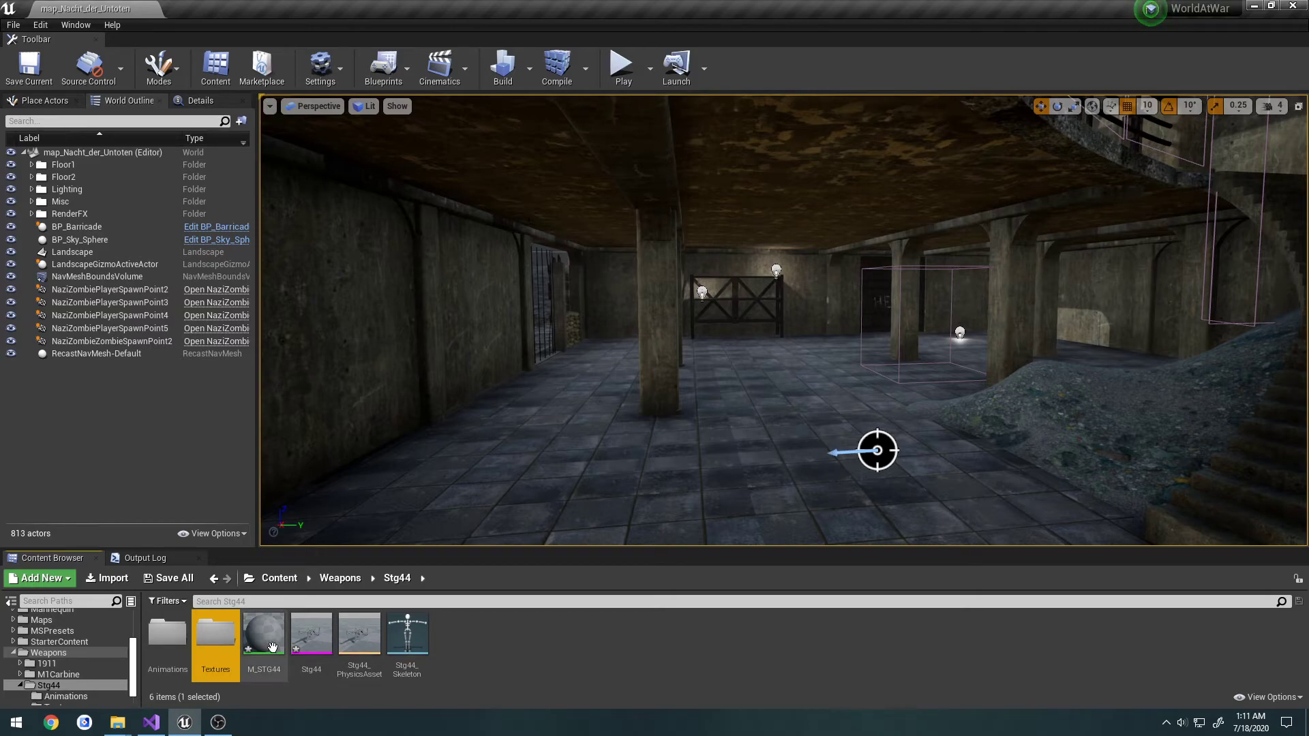
pyautogui.doubleClick(264, 655)
pyautogui.doubleClick(212, 632)
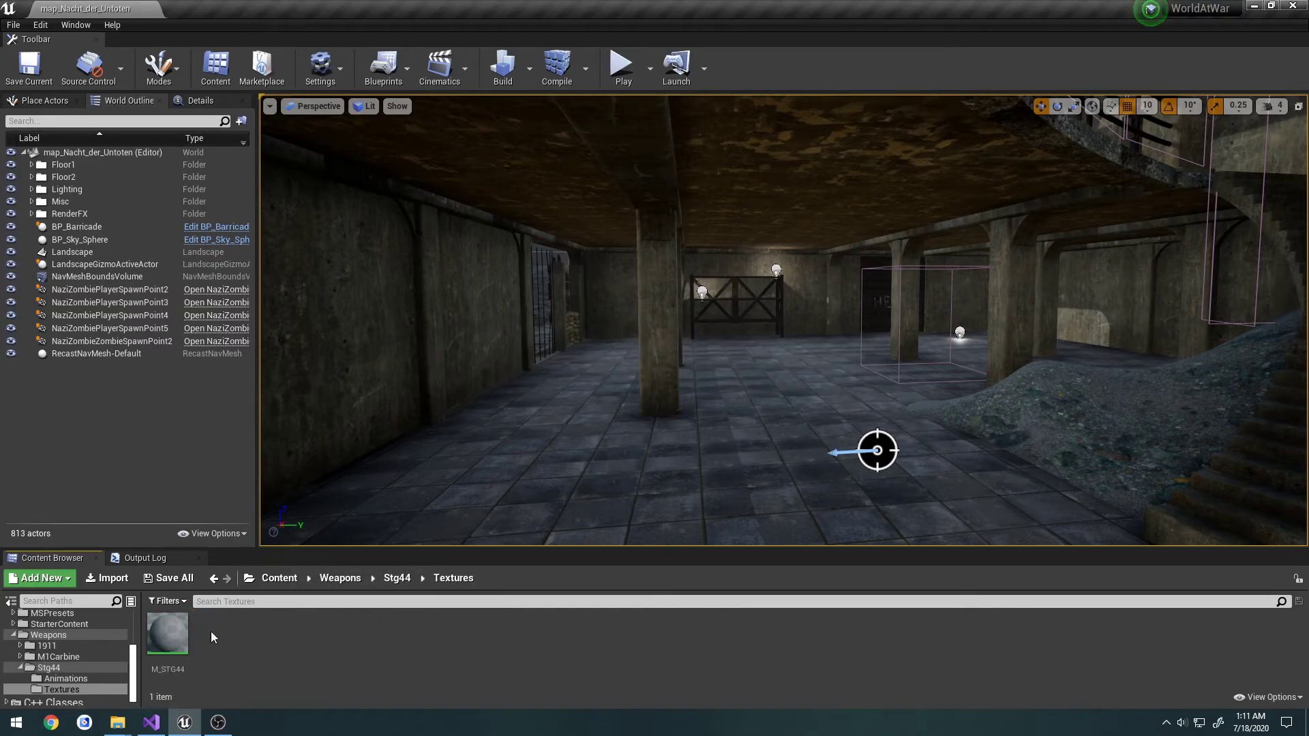
# Step: Import STG44_base, STG44_nor and STG44_orm from Assets/STG44/Textures into the Stg44 Textures content folder
pyautogui.moveTo(117, 722)
pyautogui.click(153, 651)
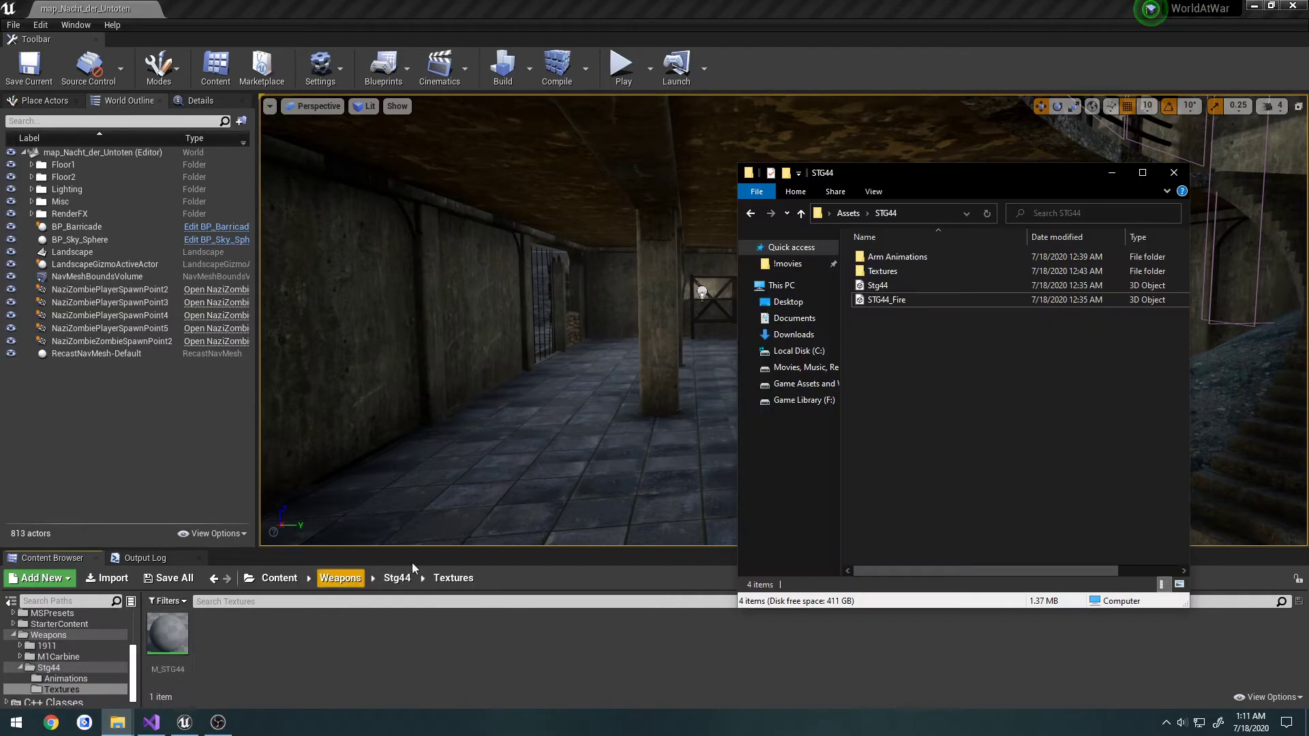
pyautogui.moveTo(852, 232); pyautogui.dragTo(1118, 405)
pyautogui.moveTo(913, 309); pyautogui.dragTo(330, 632)
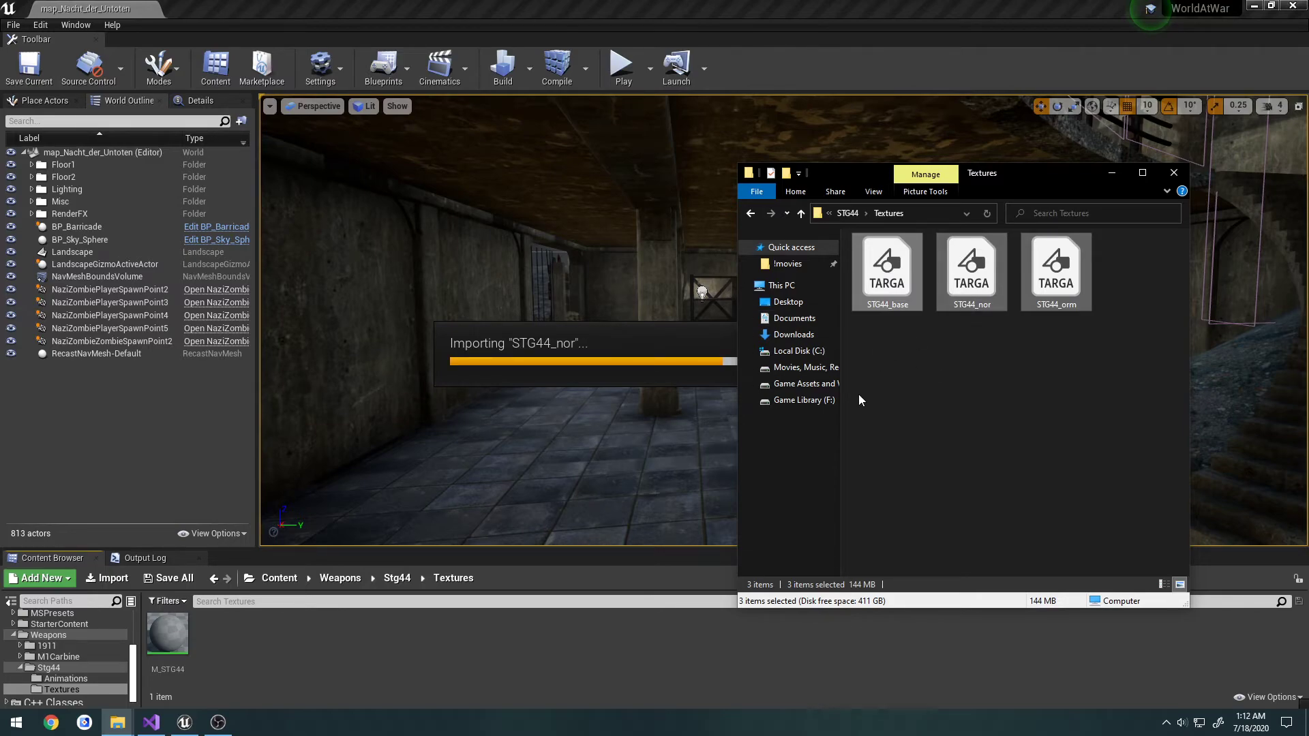
pyautogui.click(349, 623)
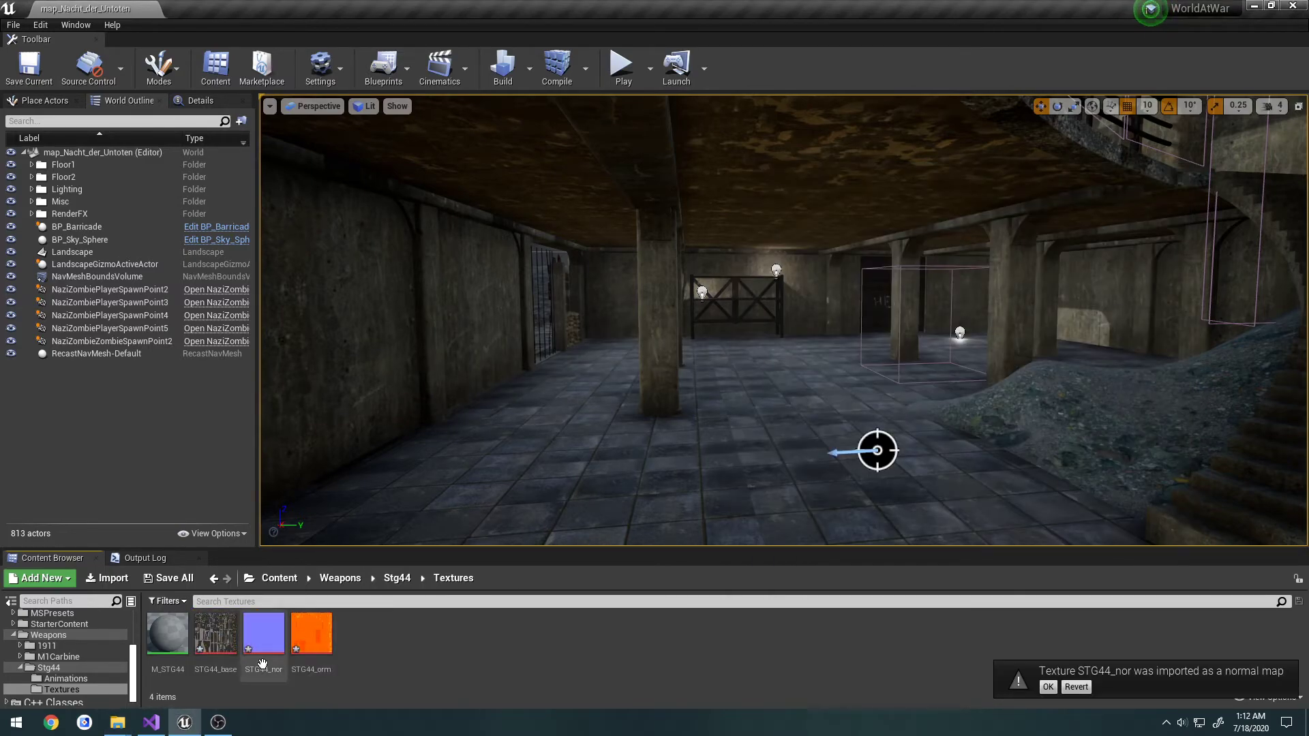
# Step: Open the M_STG44 material and add texture samples for STG44_base, STG44_nor and STG44_orm to its graph
pyautogui.doubleClick(167, 634)
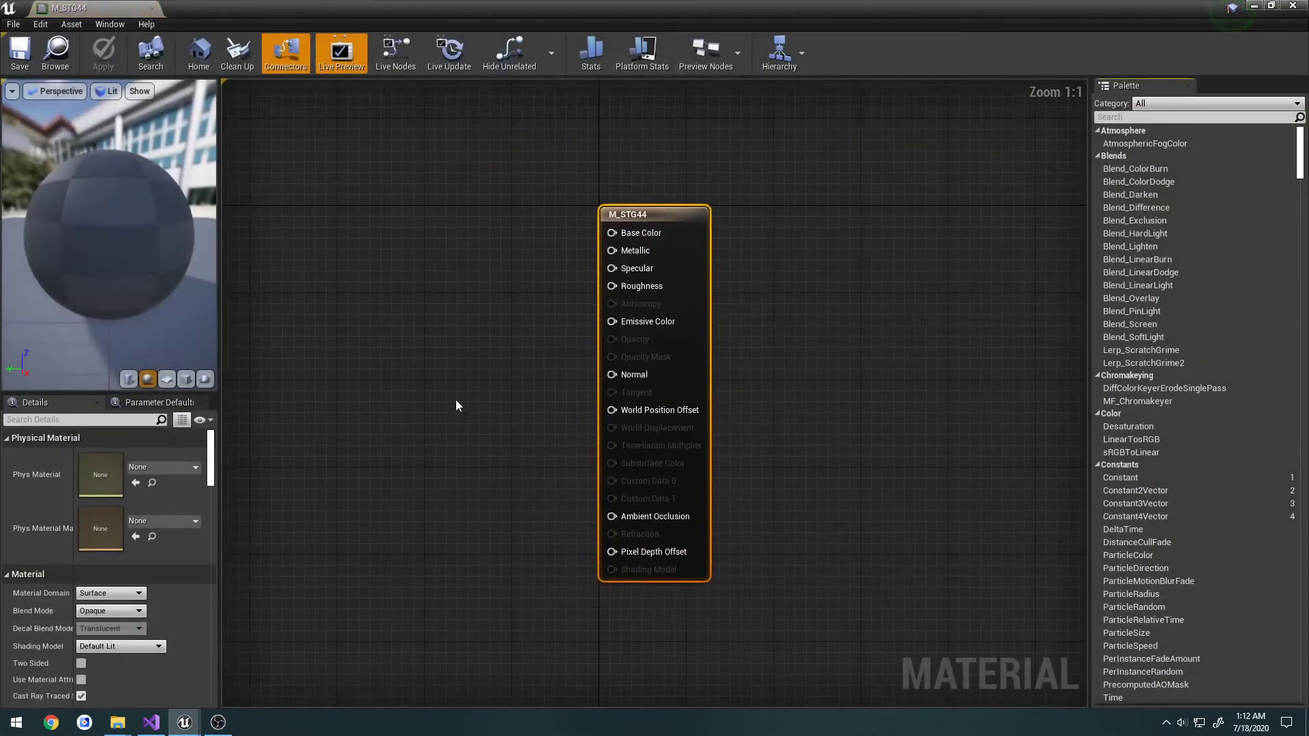
pyautogui.doubleClick(179, 15)
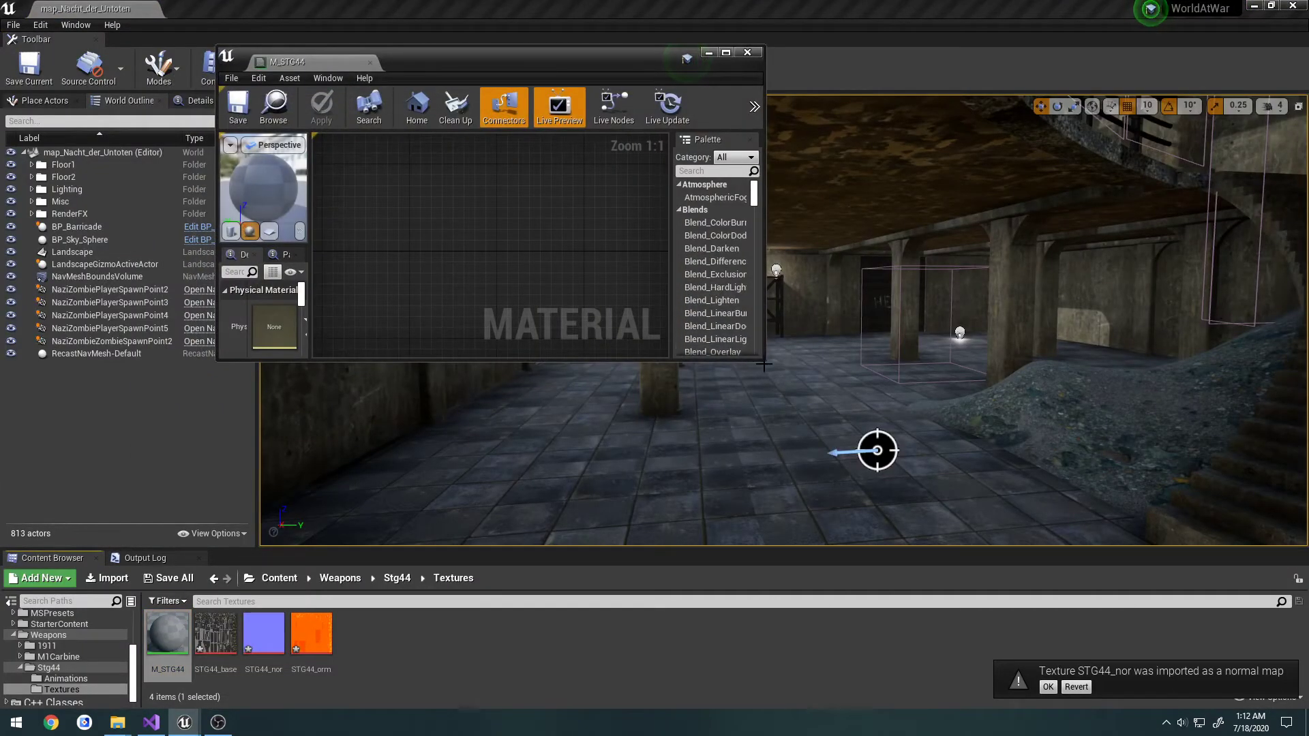
pyautogui.moveTo(764, 360); pyautogui.dragTo(1103, 544)
pyautogui.moveTo(668, 422); pyautogui.dragTo(743, 371, button='right')
pyautogui.click(312, 634)
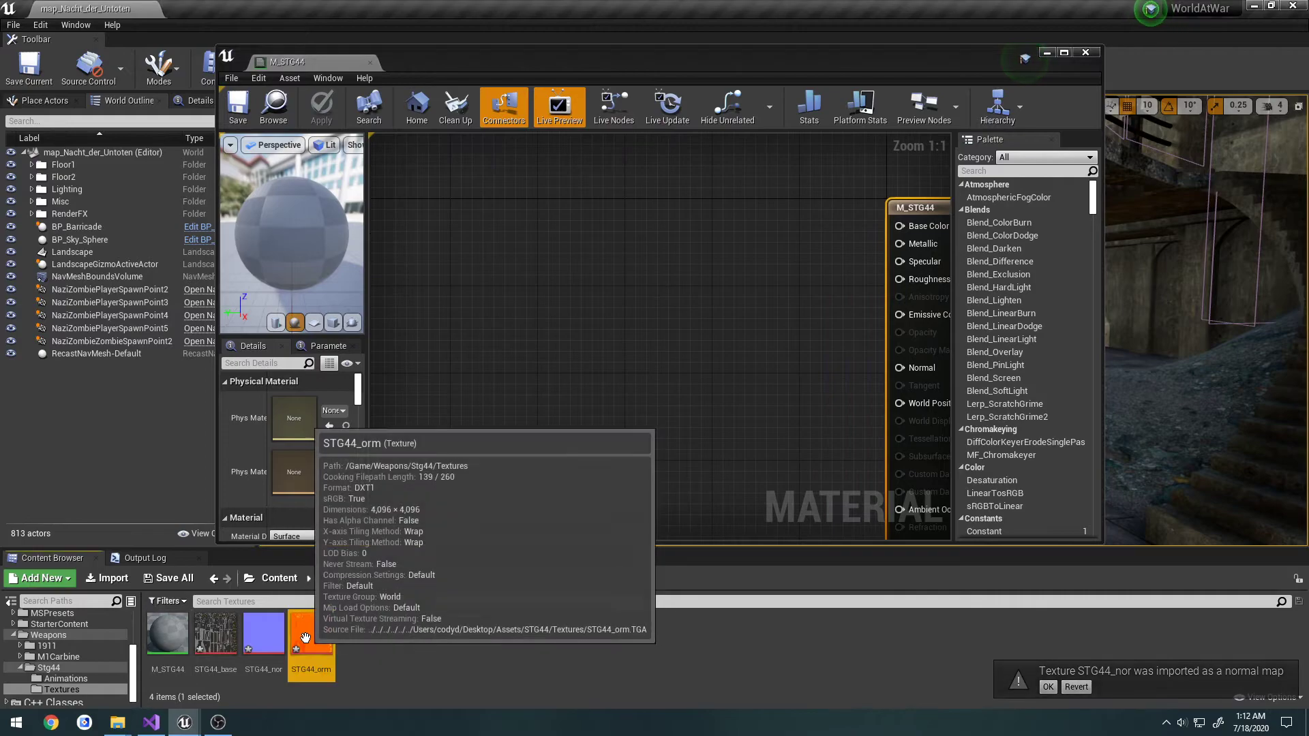
pyautogui.keyDown('shift'); pyautogui.click(216, 634); pyautogui.keyUp('shift')
pyautogui.moveTo(215, 634); pyautogui.dragTo(668, 246)
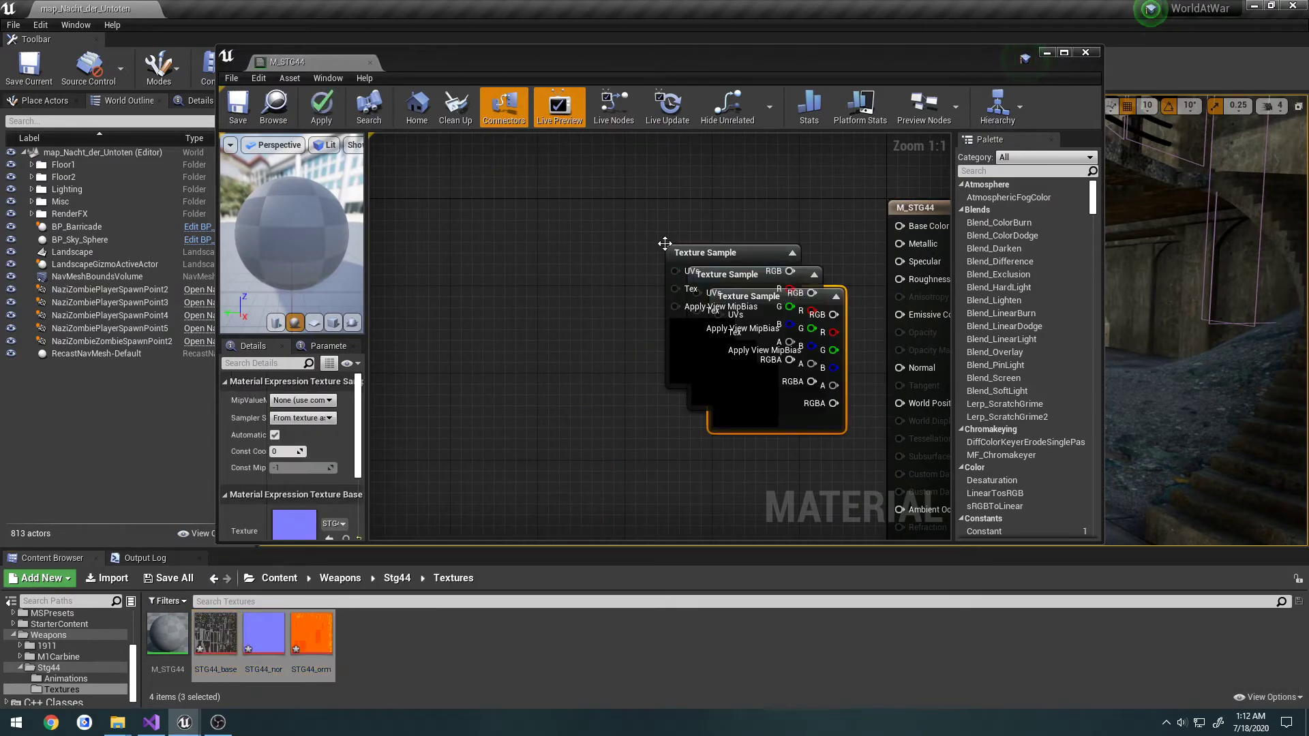
pyautogui.moveTo(318, 63); pyautogui.dragTo(213, 5)
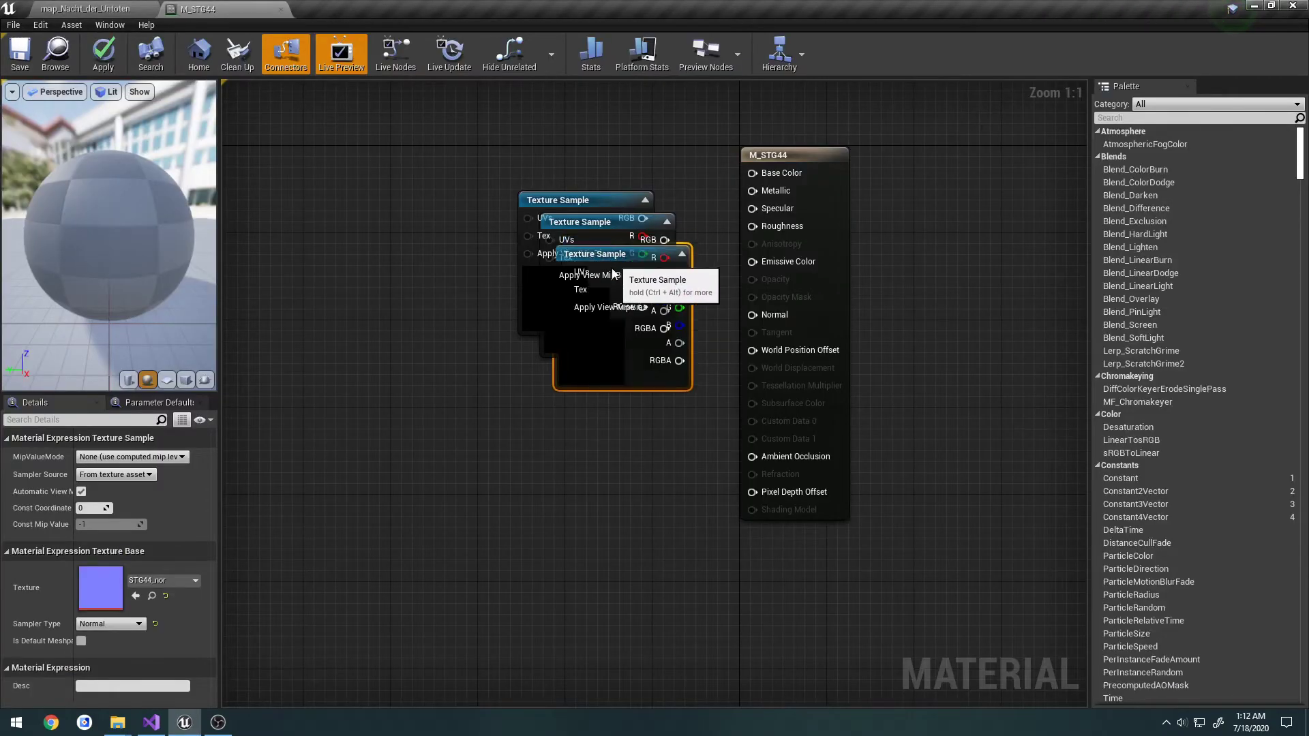
# Step: Arrange the three texture samples in a column beside the M_STG44 node, ordered base, normal and ORM
pyautogui.moveTo(611, 234); pyautogui.dragTo(539, 376)
pyautogui.moveTo(573, 198); pyautogui.dragTo(554, 119)
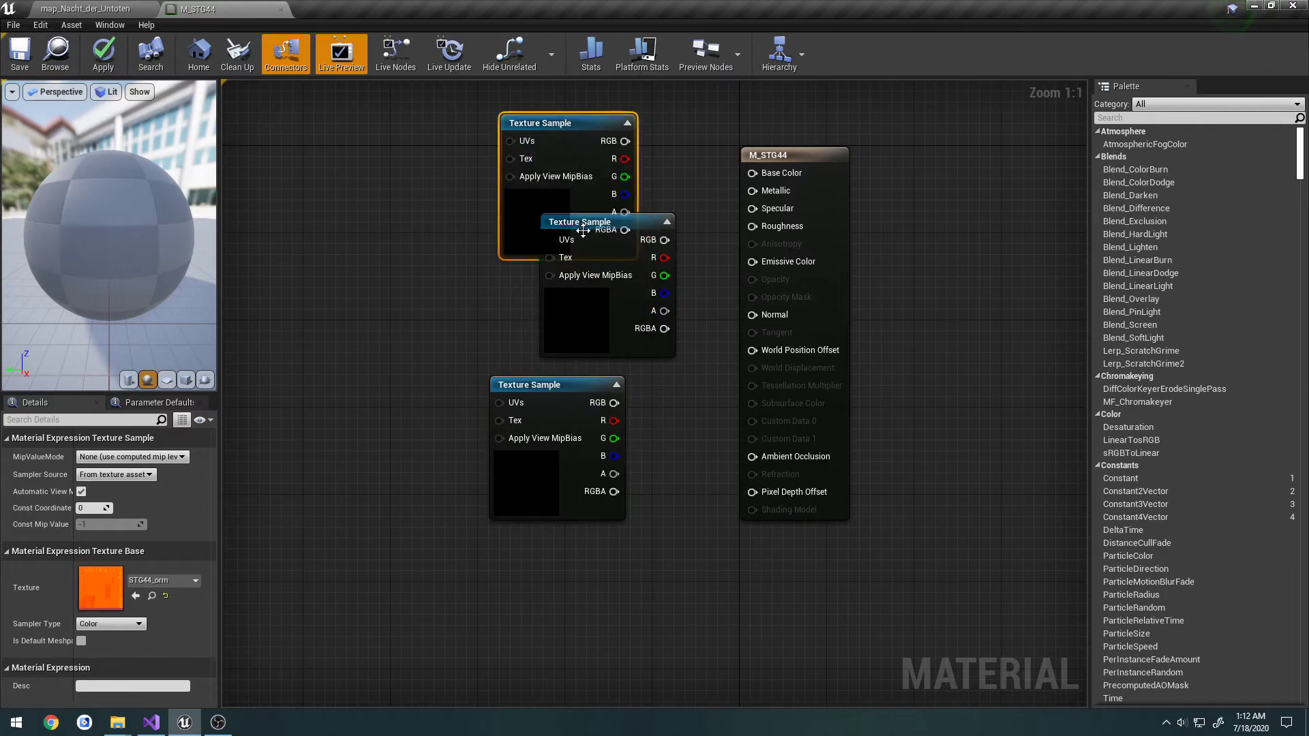
pyautogui.moveTo(583, 230); pyautogui.dragTo(389, 119)
pyautogui.moveTo(564, 158); pyautogui.dragTo(357, 505)
pyautogui.moveTo(532, 402); pyautogui.dragTo(508, 302)
pyautogui.moveTo(420, 118); pyautogui.dragTo(555, 155)
pyautogui.moveTo(515, 294); pyautogui.dragTo(525, 305)
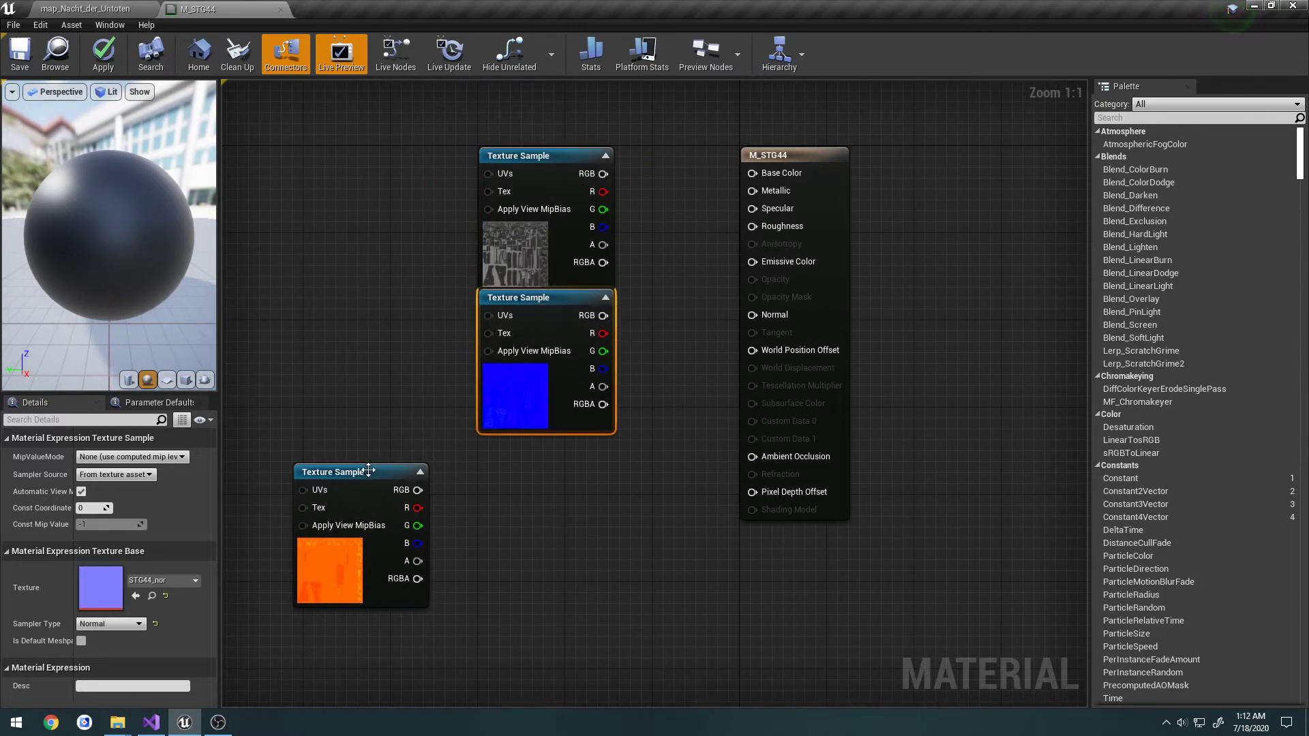
pyautogui.moveTo(368, 472); pyautogui.dragTo(527, 463)
pyautogui.moveTo(537, 332); pyautogui.dragTo(538, 342)
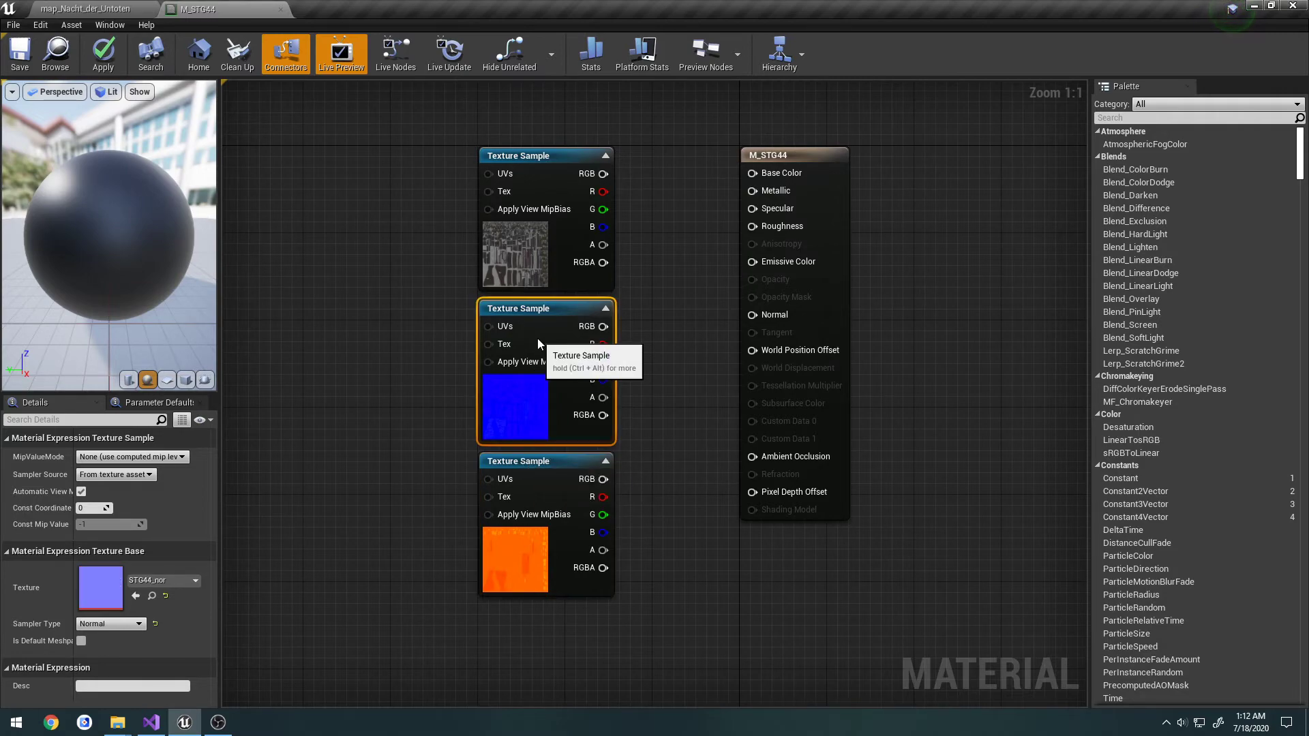
# Step: Connect the RGB output of STG44_base to Base Color and the RGB output of STG44_nor to Normal
pyautogui.click(537, 217)
pyautogui.moveTo(602, 173); pyautogui.dragTo(752, 173)
pyautogui.click(593, 351)
pyautogui.moveTo(603, 326); pyautogui.dragTo(752, 315)
# Step: Connect STG44_orm's red channel to Ambient Occlusion, green to Roughness and blue to Metallic, and save and close the material
pyautogui.click(530, 510)
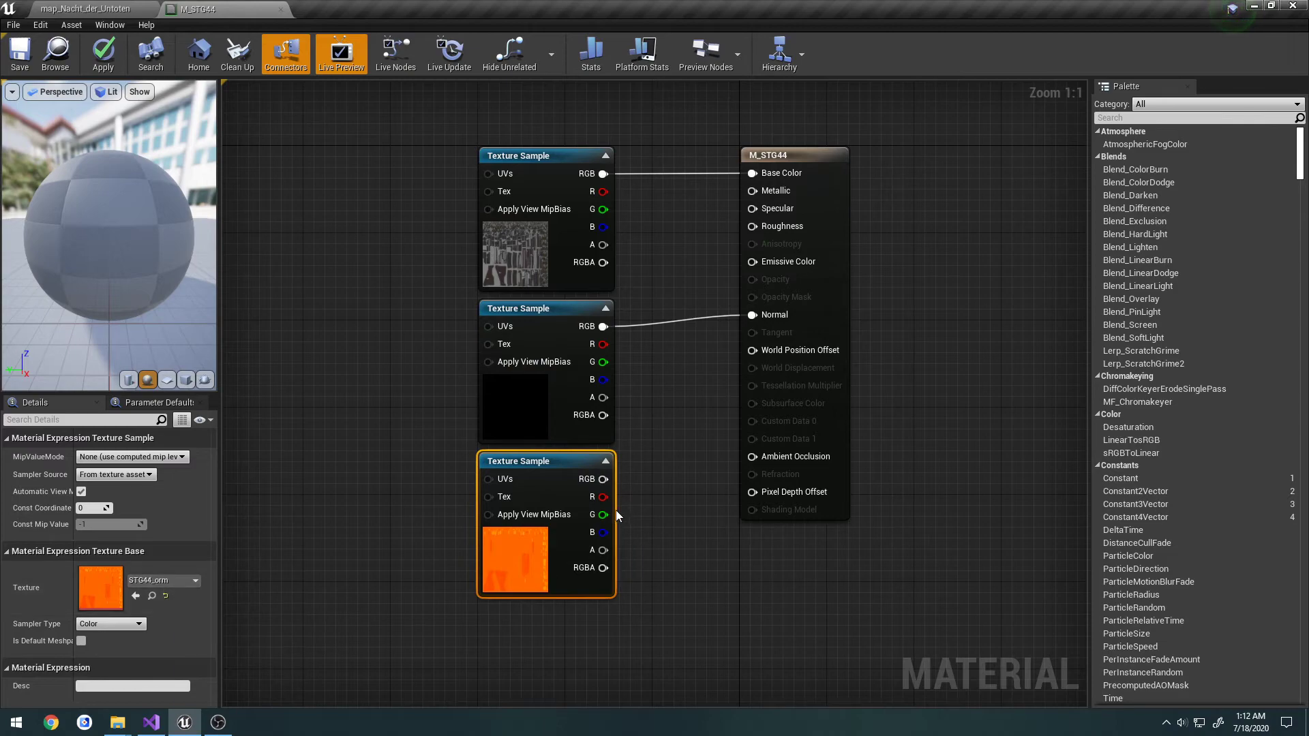
pyautogui.moveTo(603, 497); pyautogui.dragTo(753, 227)
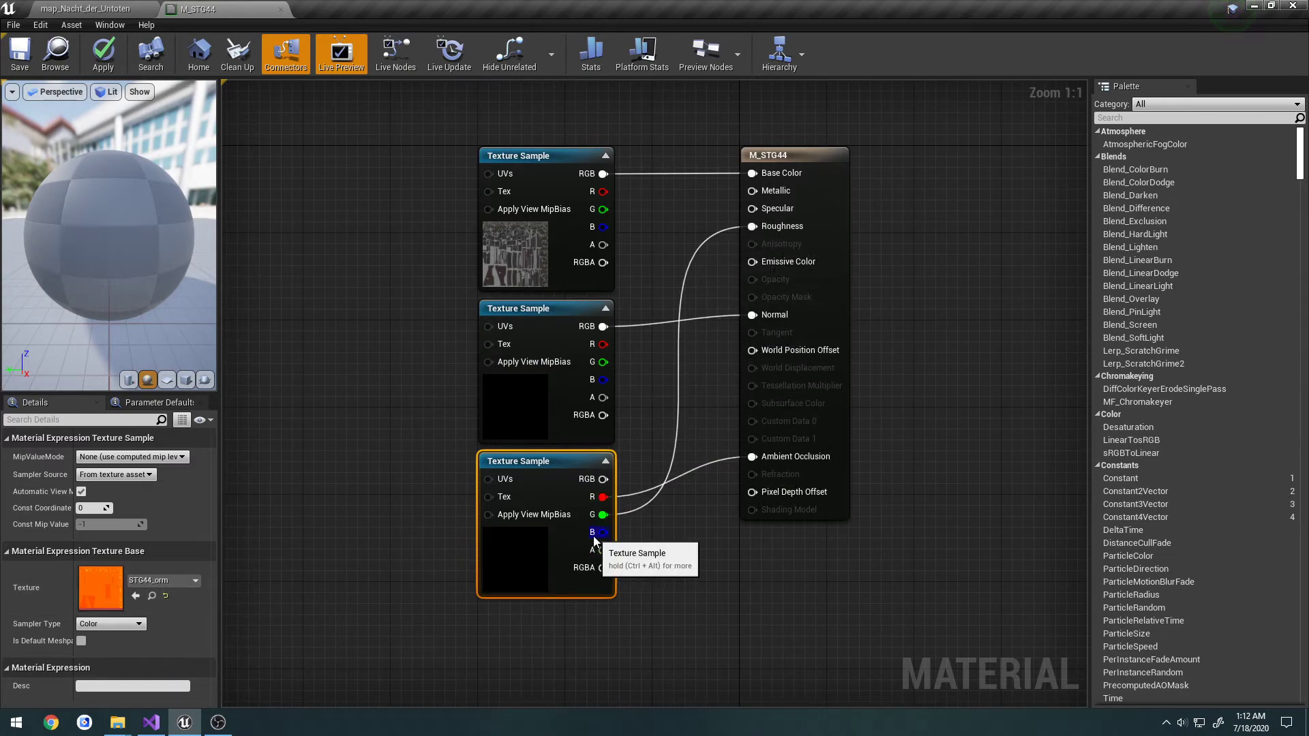
pyautogui.moveTo(602, 533); pyautogui.dragTo(766, 194)
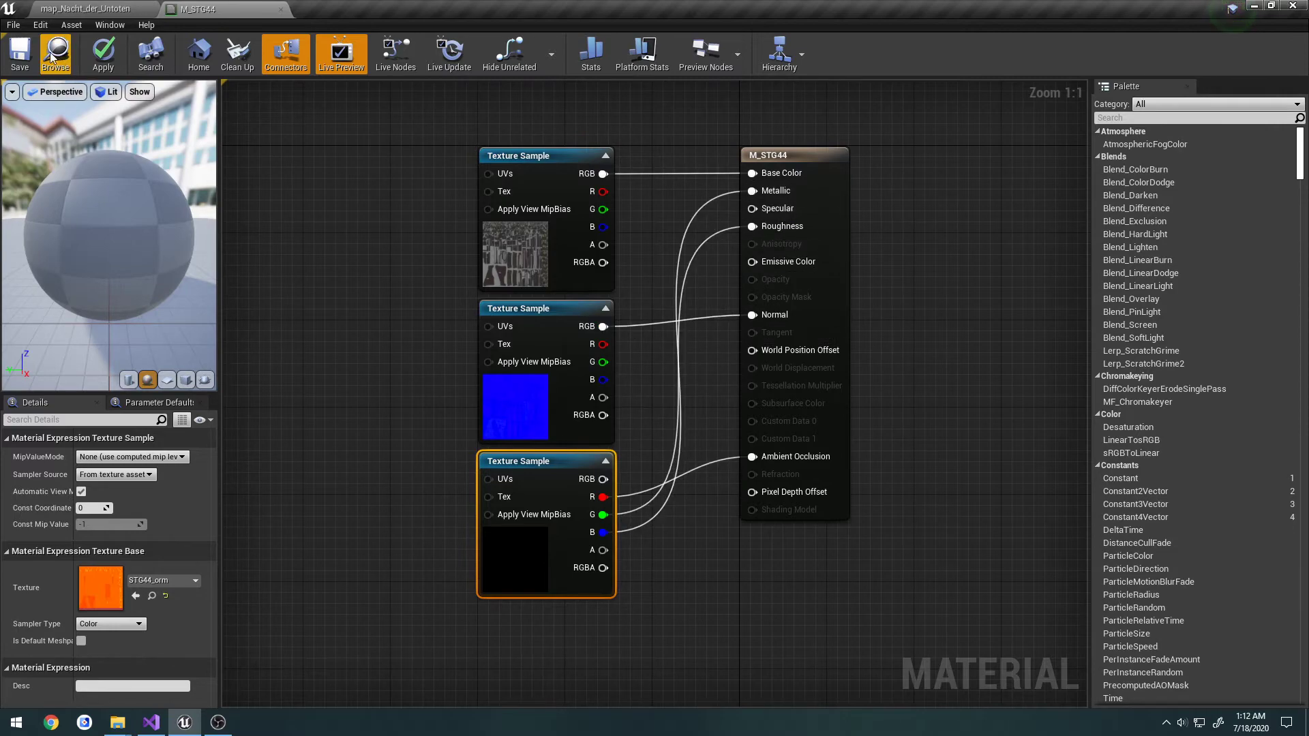
pyautogui.hotkey('ctrl', 's')
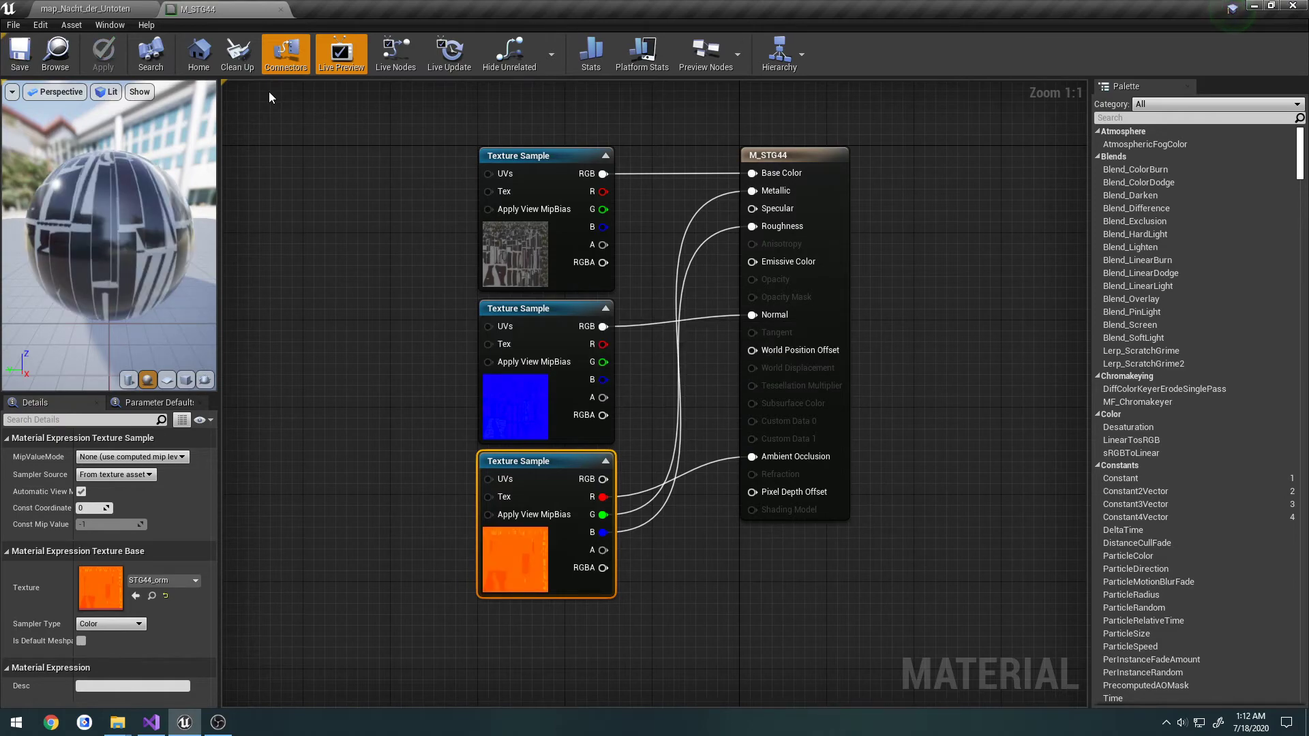
pyautogui.click(280, 9)
# Step: Assign M_STG44 to the material slot of the Stg44 skeletal mesh in Weapons/Stg44, and save the mesh
pyautogui.hotkey('alt', 'Left')
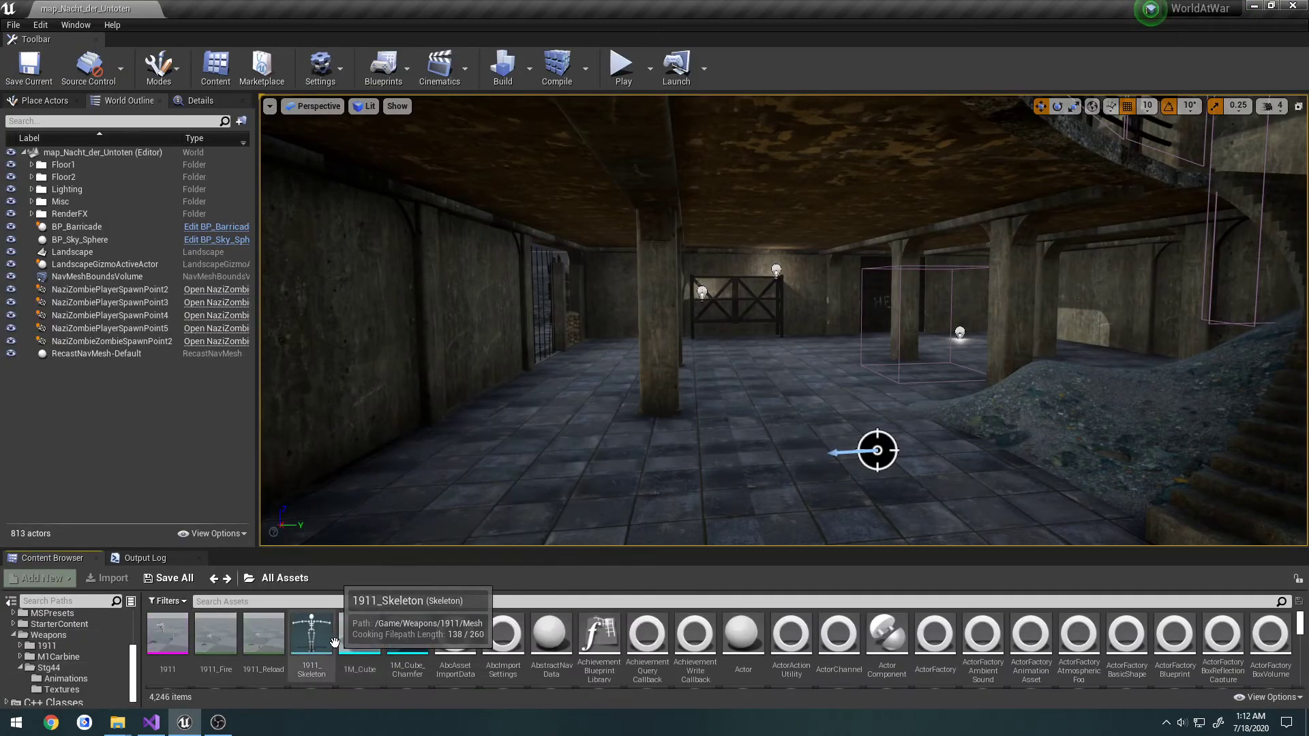
pyautogui.hotkey('alt', 'Right')
pyautogui.click(396, 578)
pyautogui.doubleClick(265, 640)
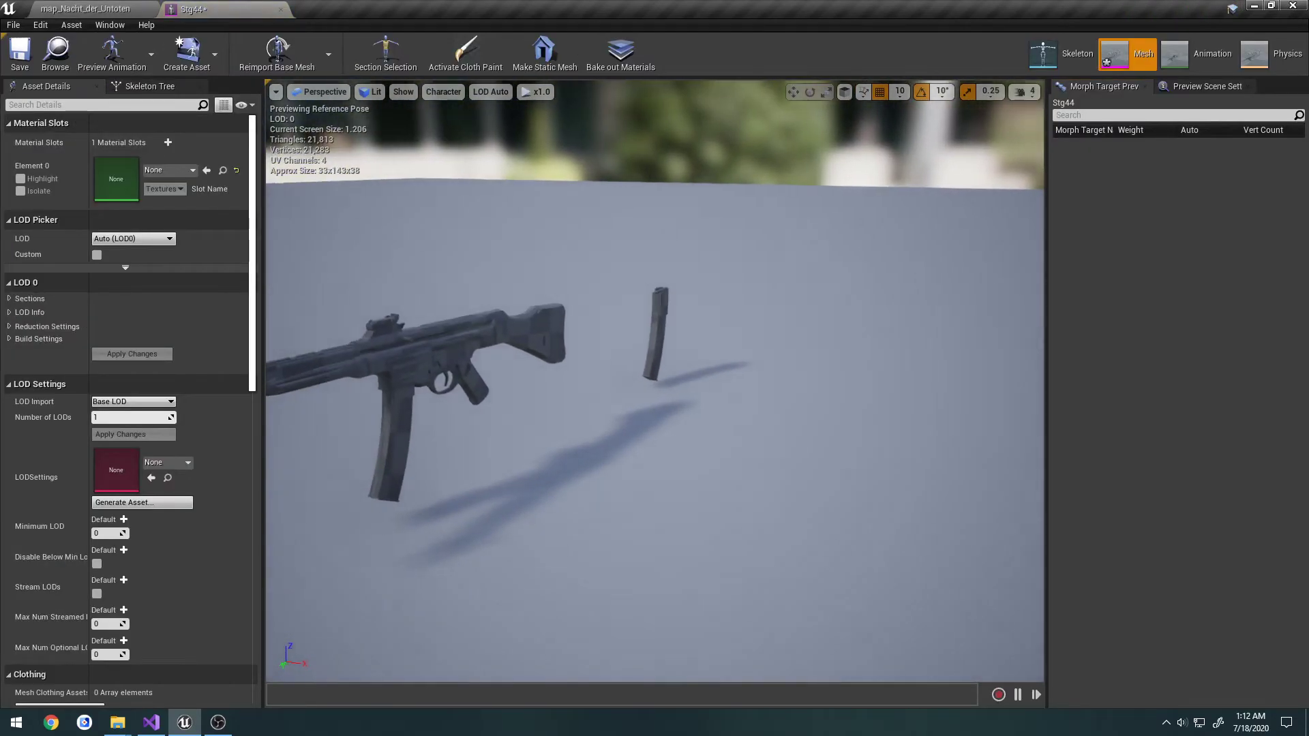
pyautogui.click(180, 170)
pyautogui.write('stg')
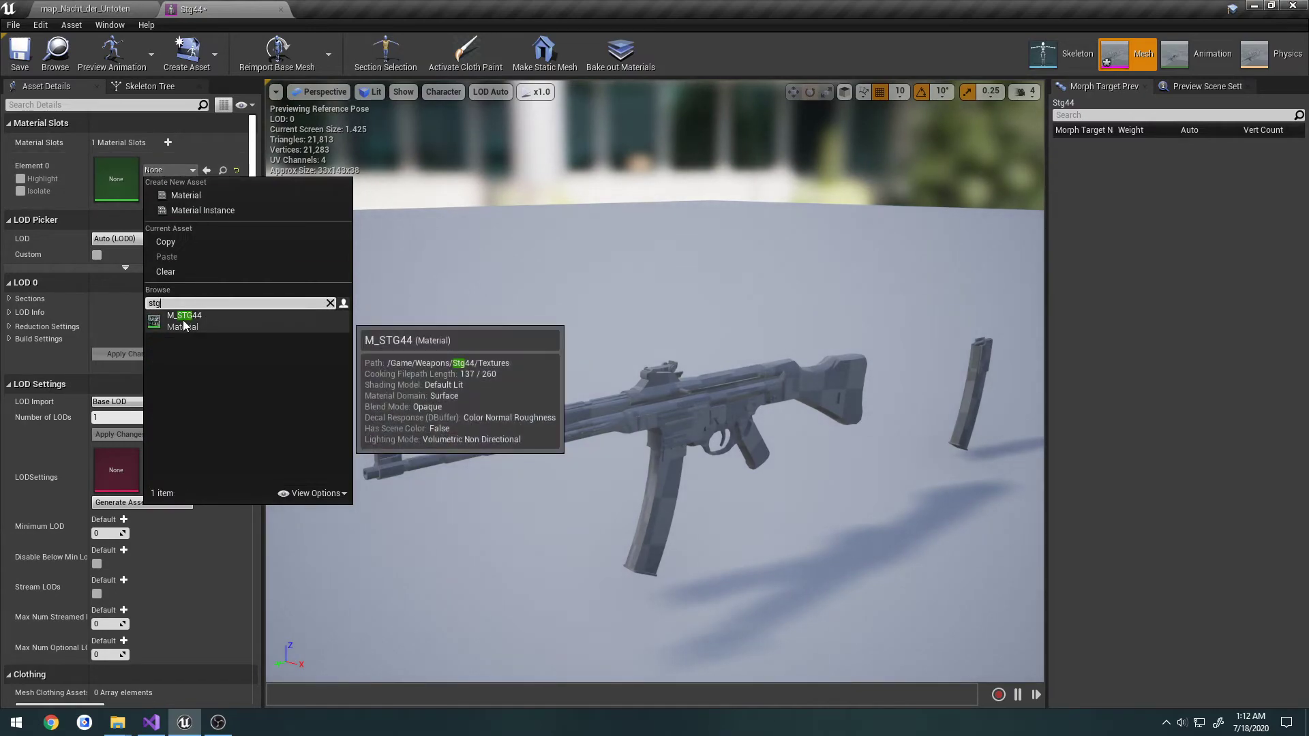
pyautogui.click(195, 317)
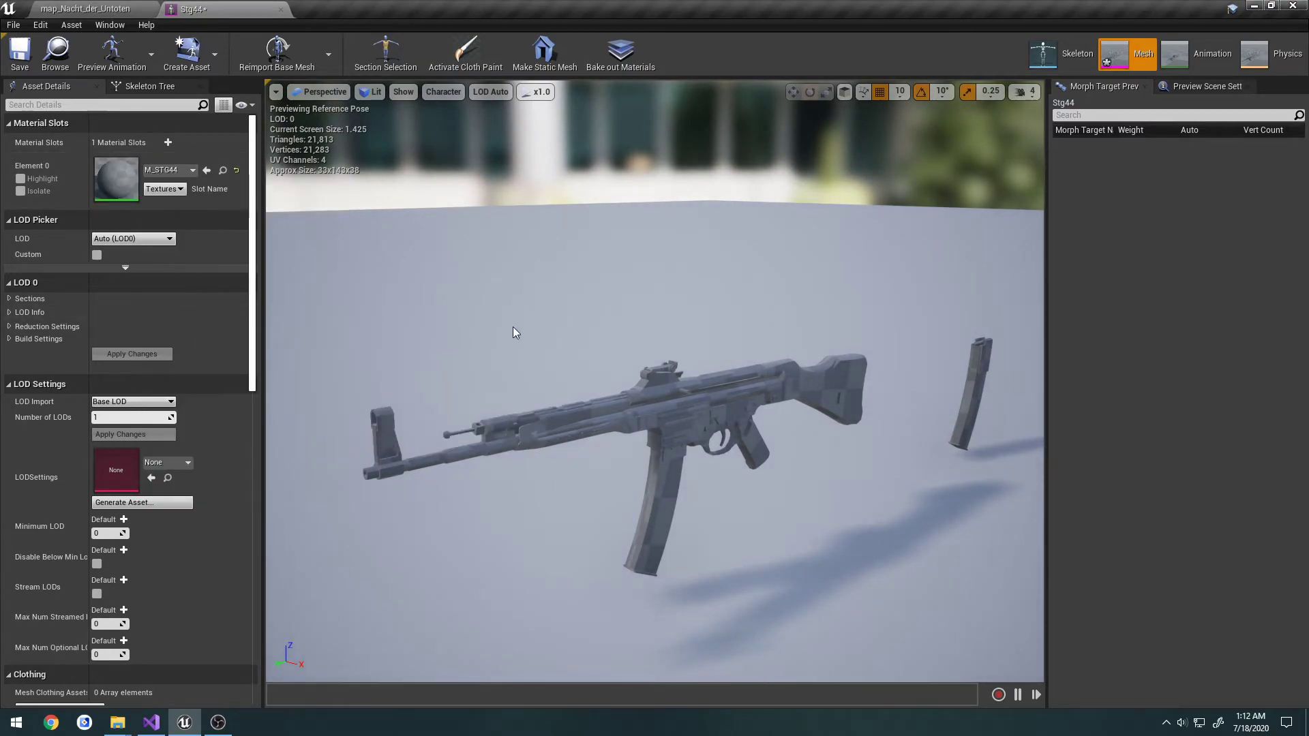
pyautogui.click(20, 53)
# Step: Set the preview camera speed to 2, inspect the textured Stg44 mesh from several sides, and close the mesh editor
pyautogui.moveTo(560, 271); pyautogui.dragTo(617, 242, button='right')
pyautogui.press('w')
pyautogui.press('s')
pyautogui.click(1021, 92)
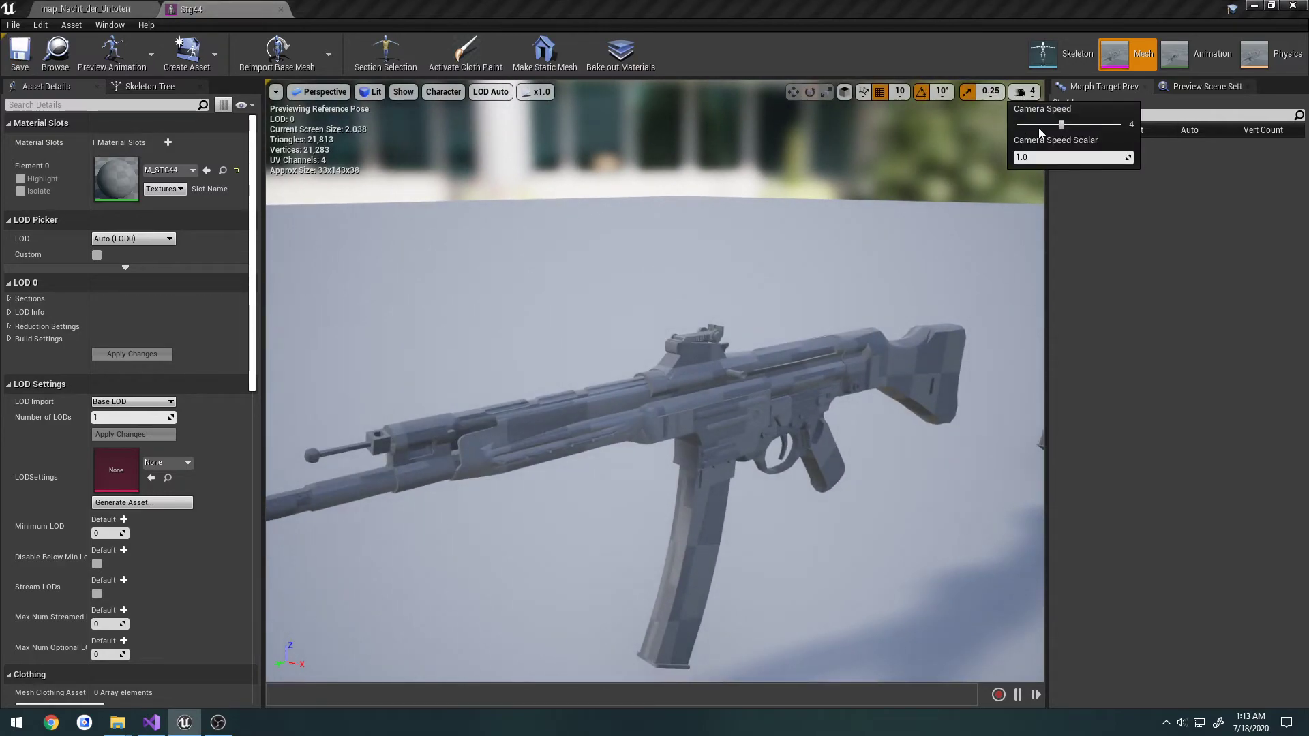
pyautogui.moveTo(800, 295); pyautogui.dragTo(1174, 411, button='right')
pyautogui.press('w')
pyautogui.press('d')
pyautogui.press('d')
pyautogui.press('w')
pyautogui.press('a')
pyautogui.press('s')
pyautogui.press('a')
pyautogui.press('w')
pyautogui.press('d')
pyautogui.press('a')
pyautogui.press('w')
pyautogui.press('a')
pyautogui.press('d')
pyautogui.press('s')
pyautogui.press('a')
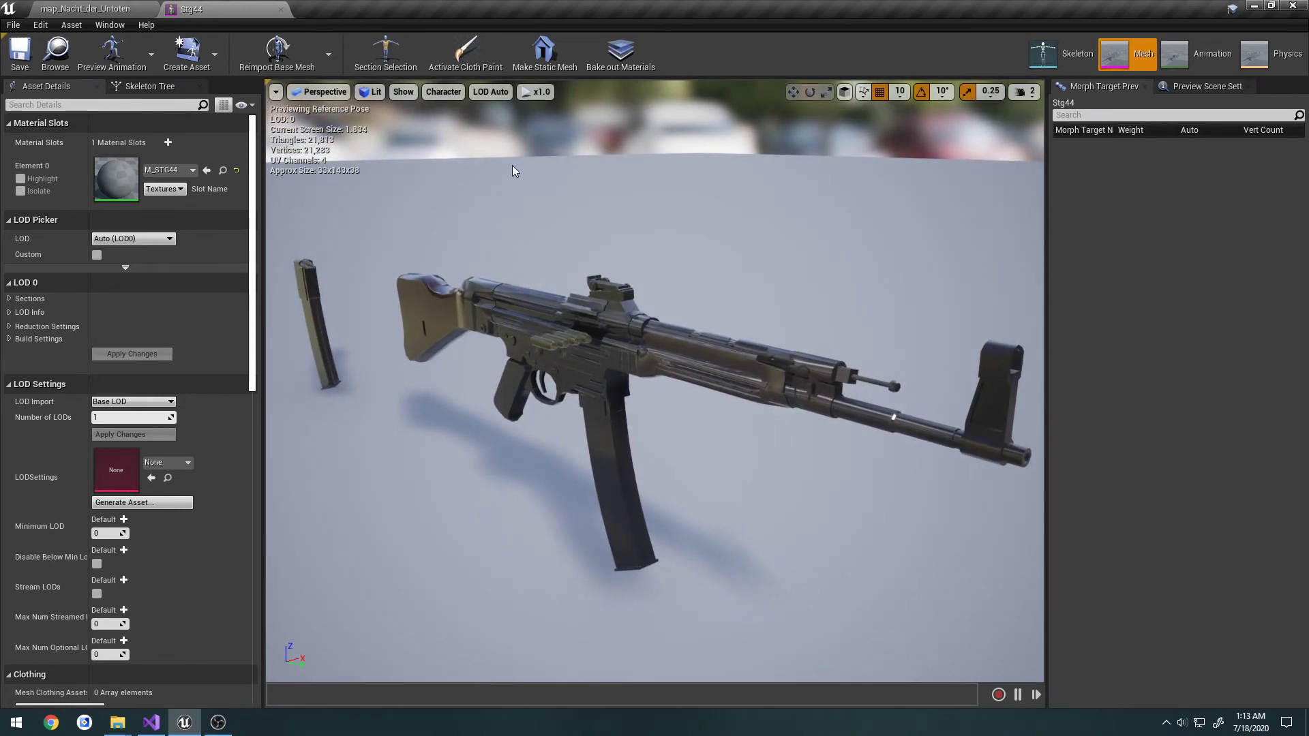
pyautogui.click(280, 8)
pyautogui.click(476, 655)
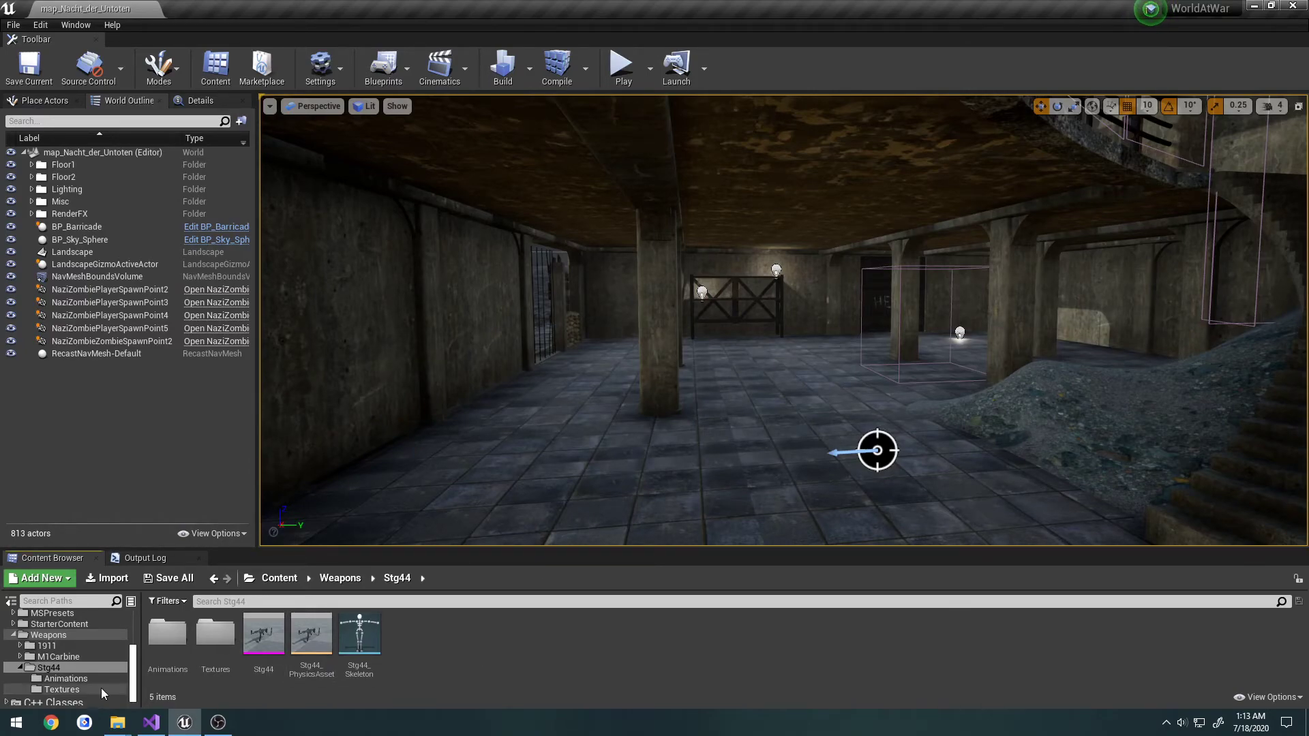
# Step: Delete the Test animation sequence from the Weapons/1911/Animations folder
pyautogui.click(82, 645)
pyautogui.doubleClick(167, 633)
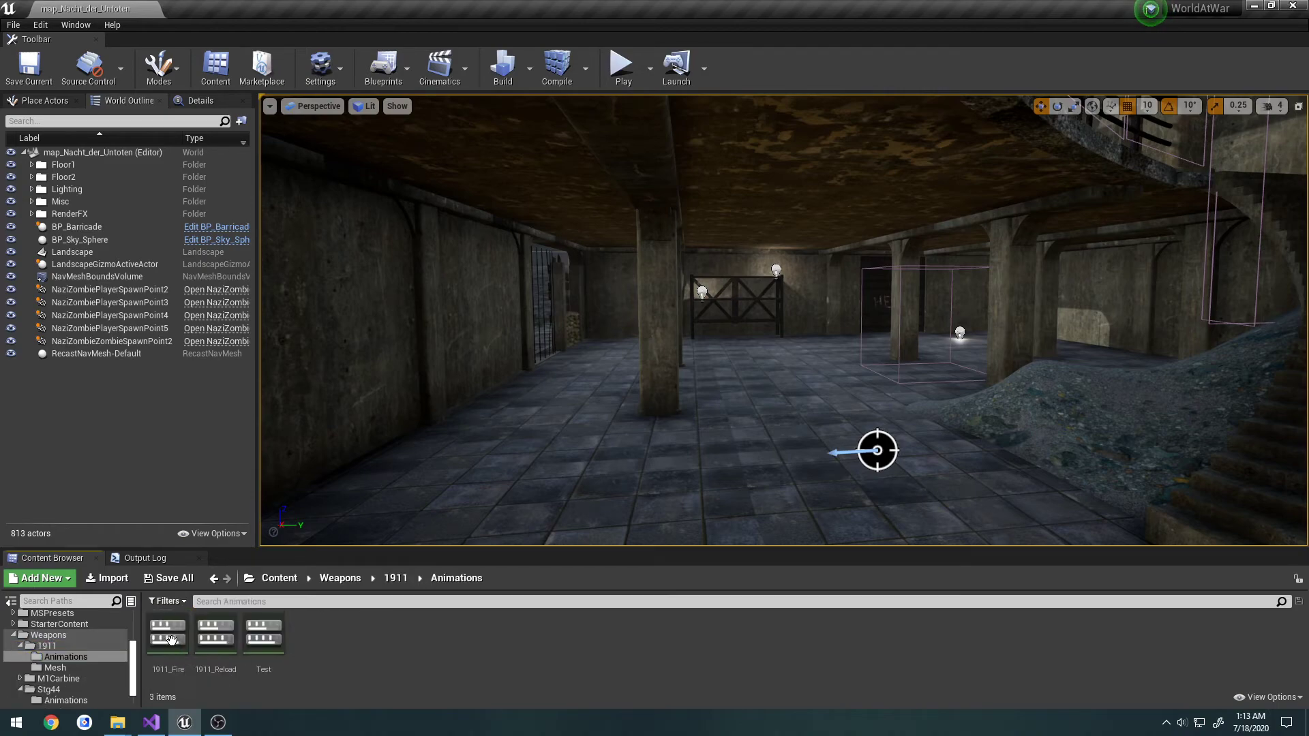
pyautogui.click(267, 642)
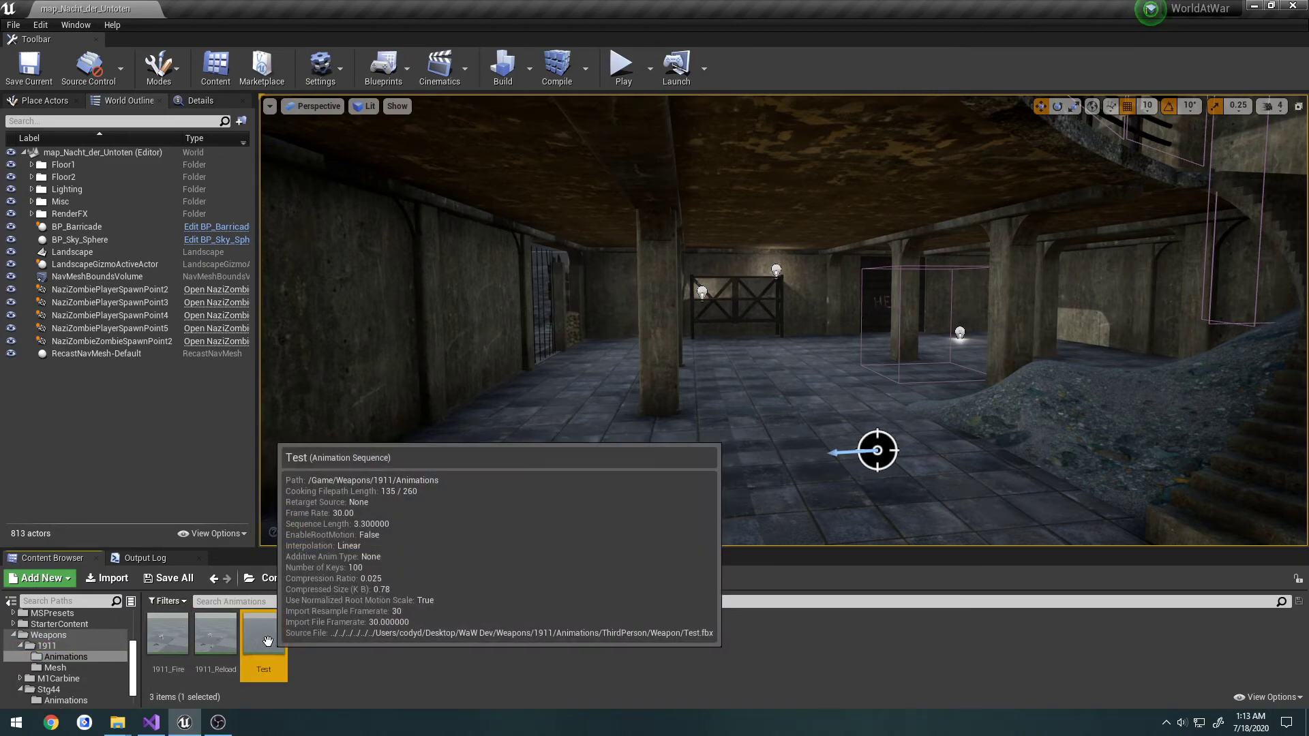
pyautogui.press('Delete')
pyautogui.click(518, 577)
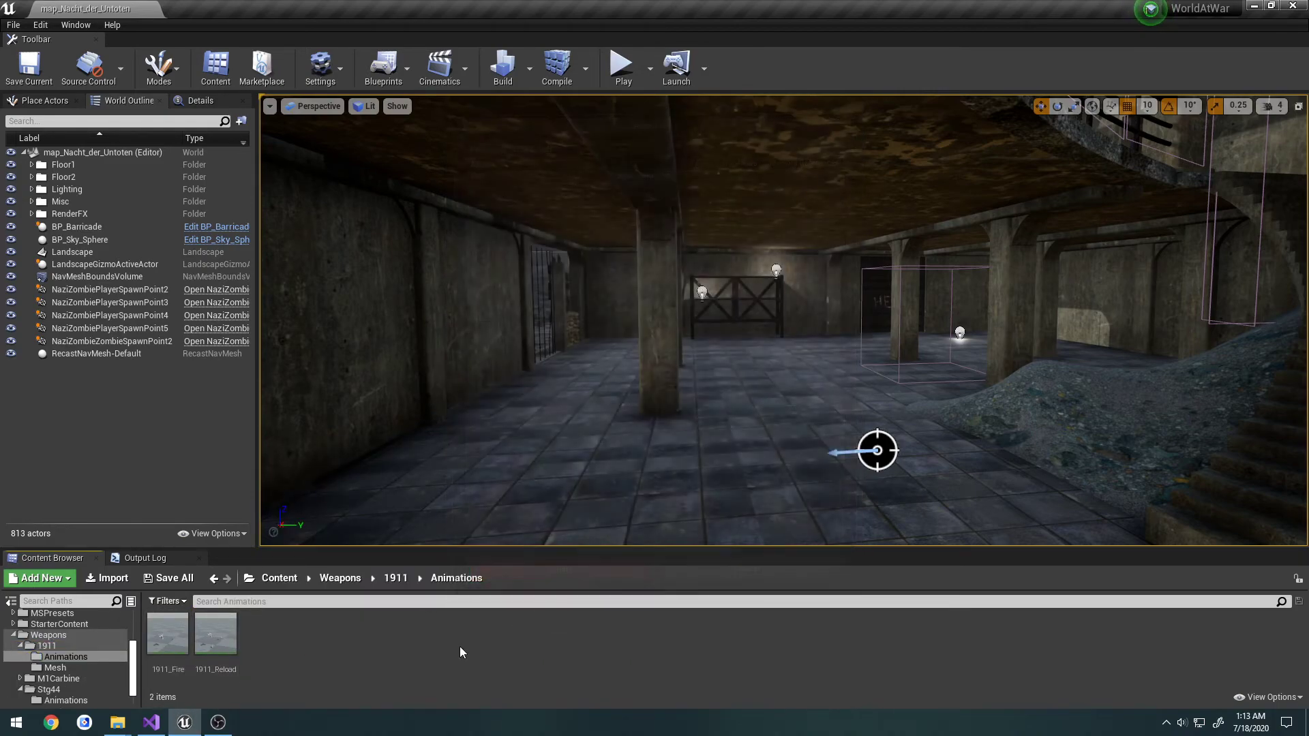
# Step: Check the contents of the Weapons/M1Carbine folder, collapse the weapon folders and return to the root Content folder
pyautogui.click(69, 679)
pyautogui.doubleClick(169, 635)
pyautogui.hotkey('alt', 'Left')
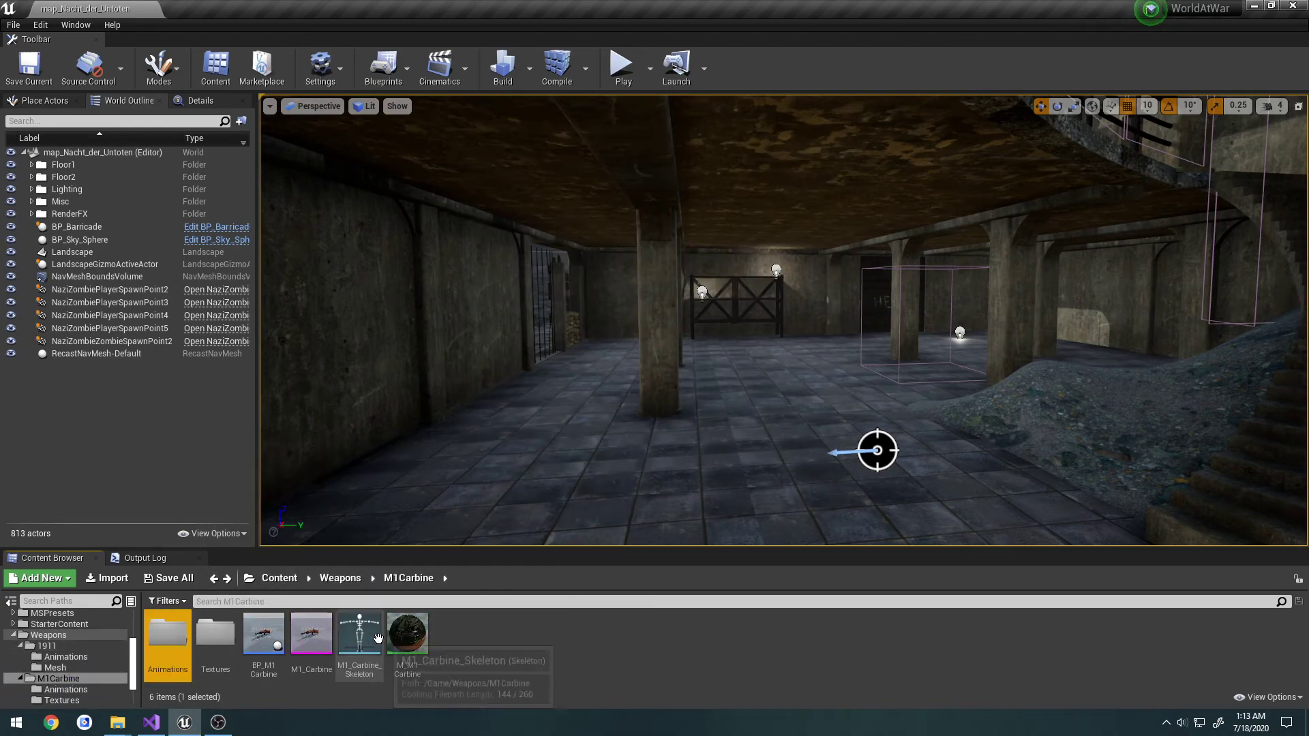
pyautogui.click(546, 658)
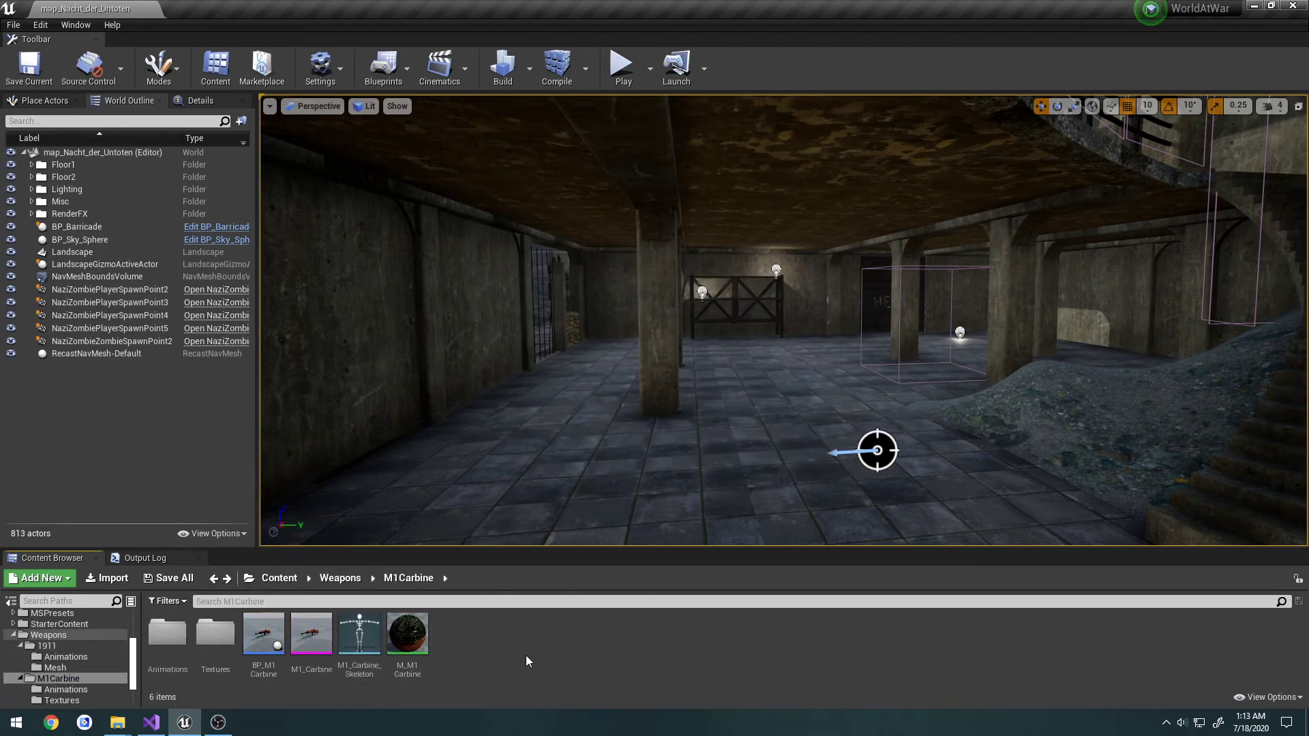
pyautogui.click(75, 658)
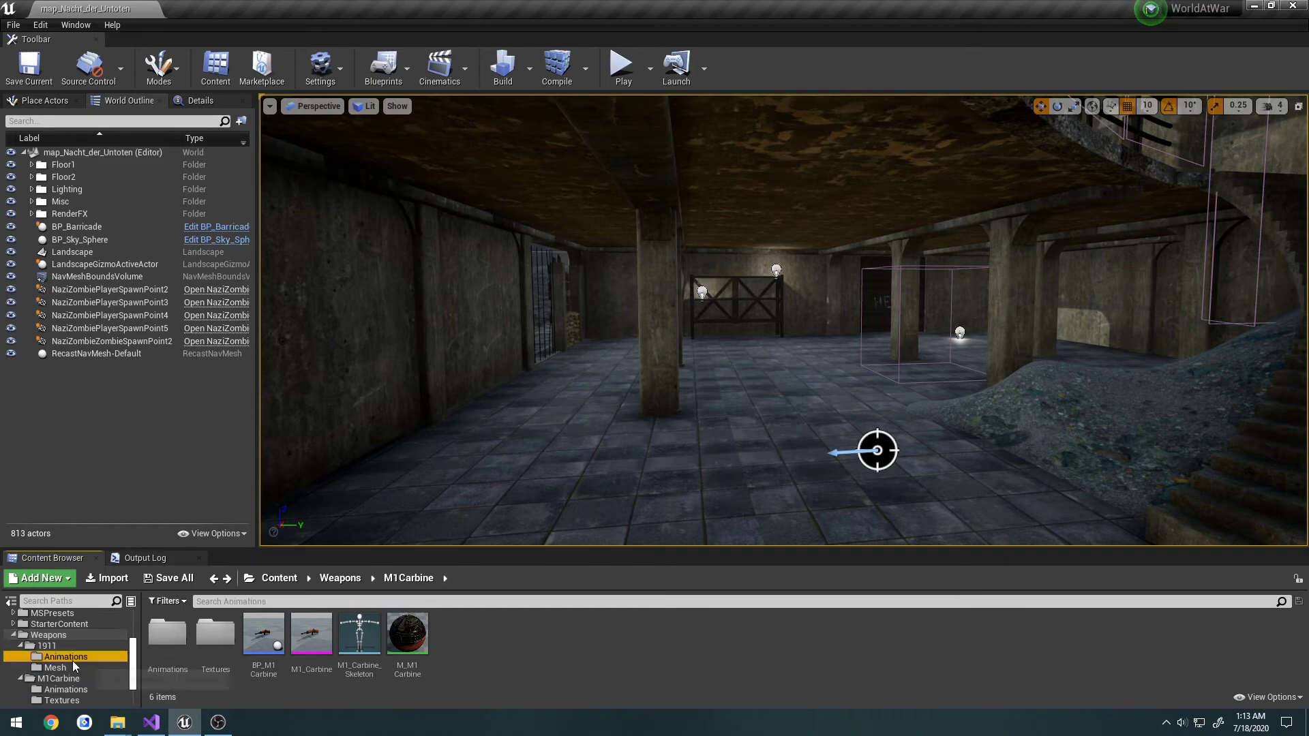
pyautogui.click(20, 645)
pyautogui.click(11, 636)
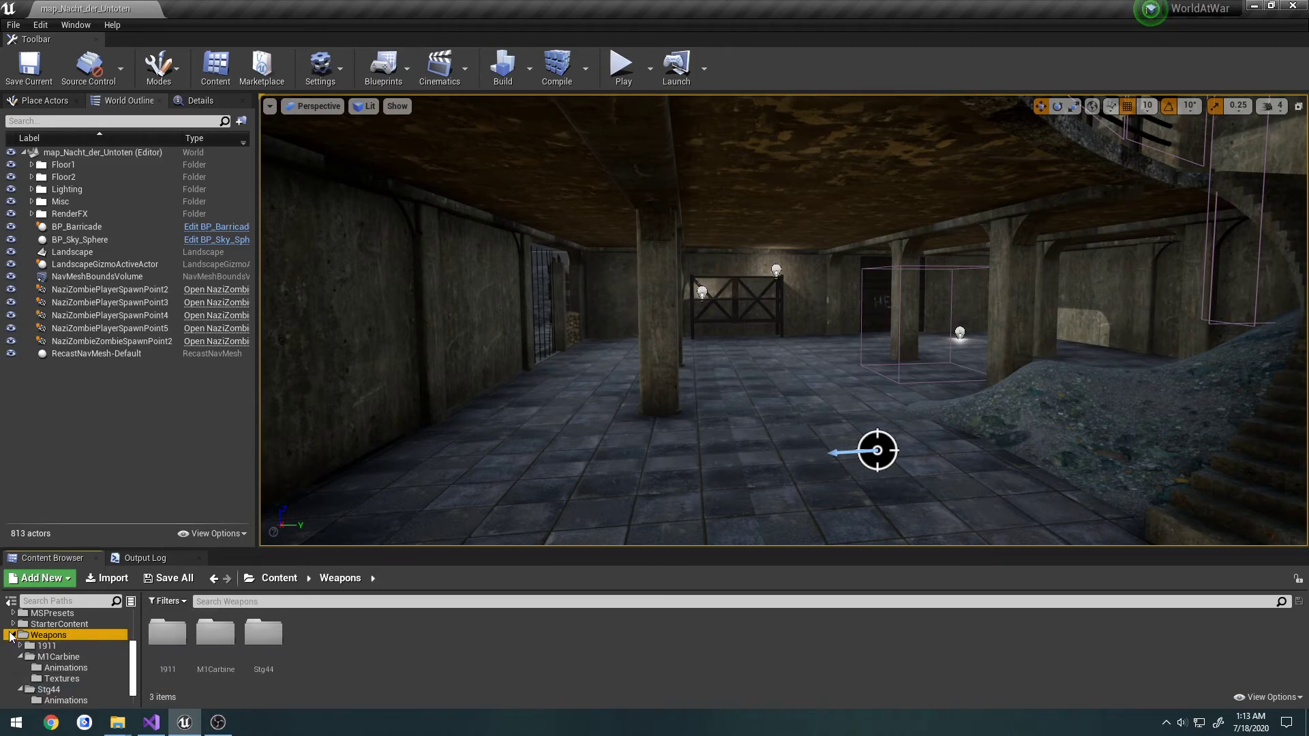
pyautogui.scroll(5, 20, 639)
pyautogui.click(55, 619)
pyautogui.click(702, 675)
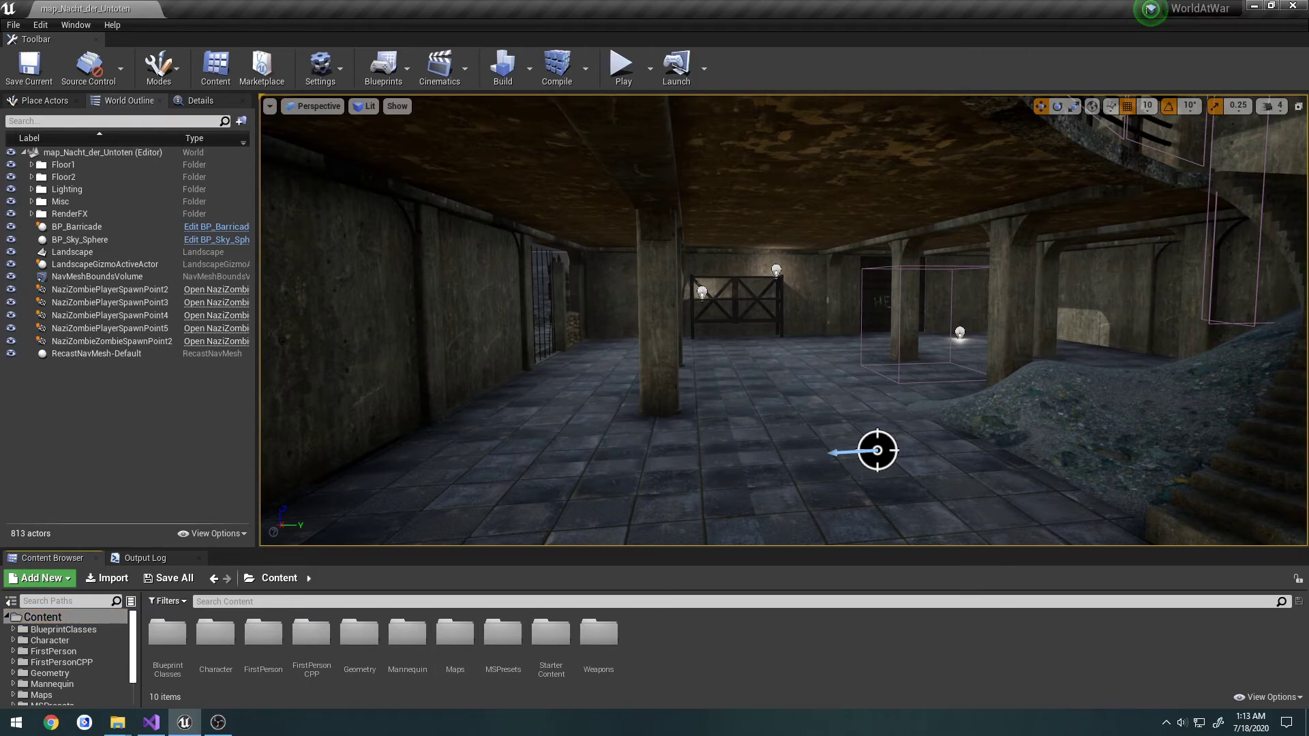
pyautogui.click(218, 722)
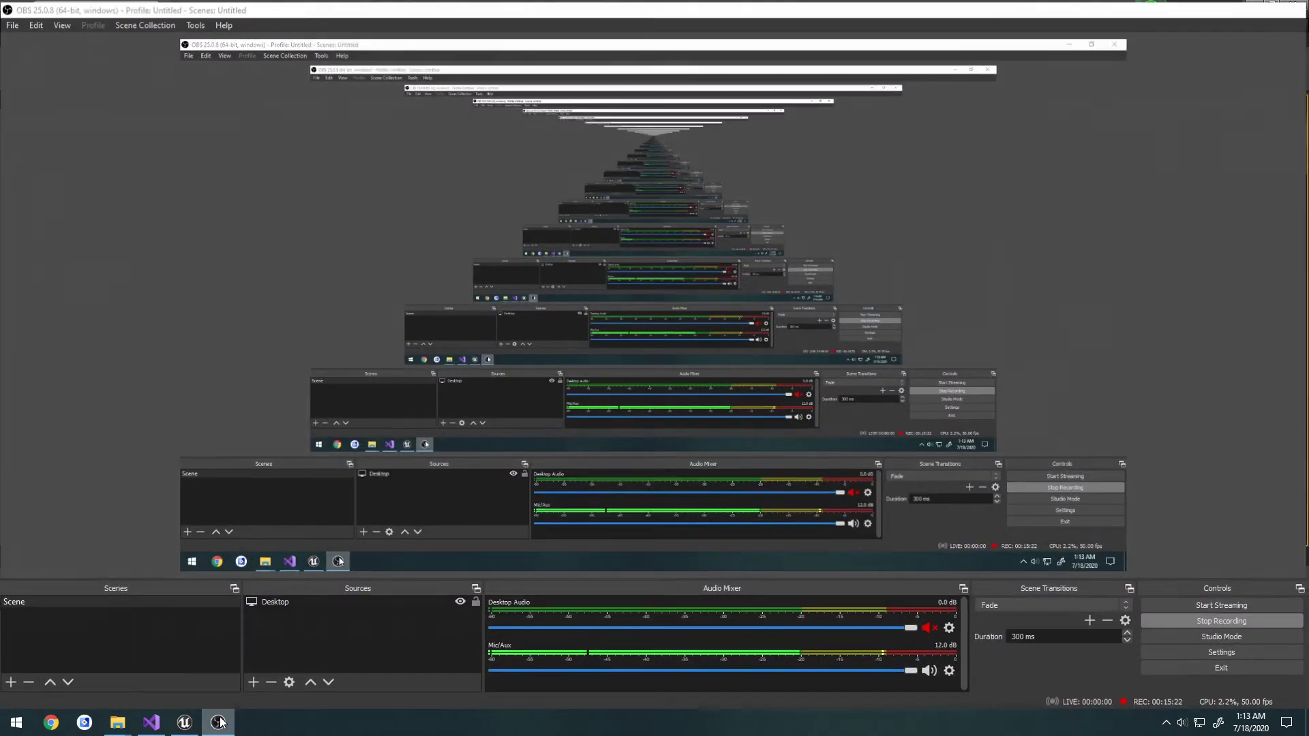
pyautogui.hotkey('alt', 'Tab')
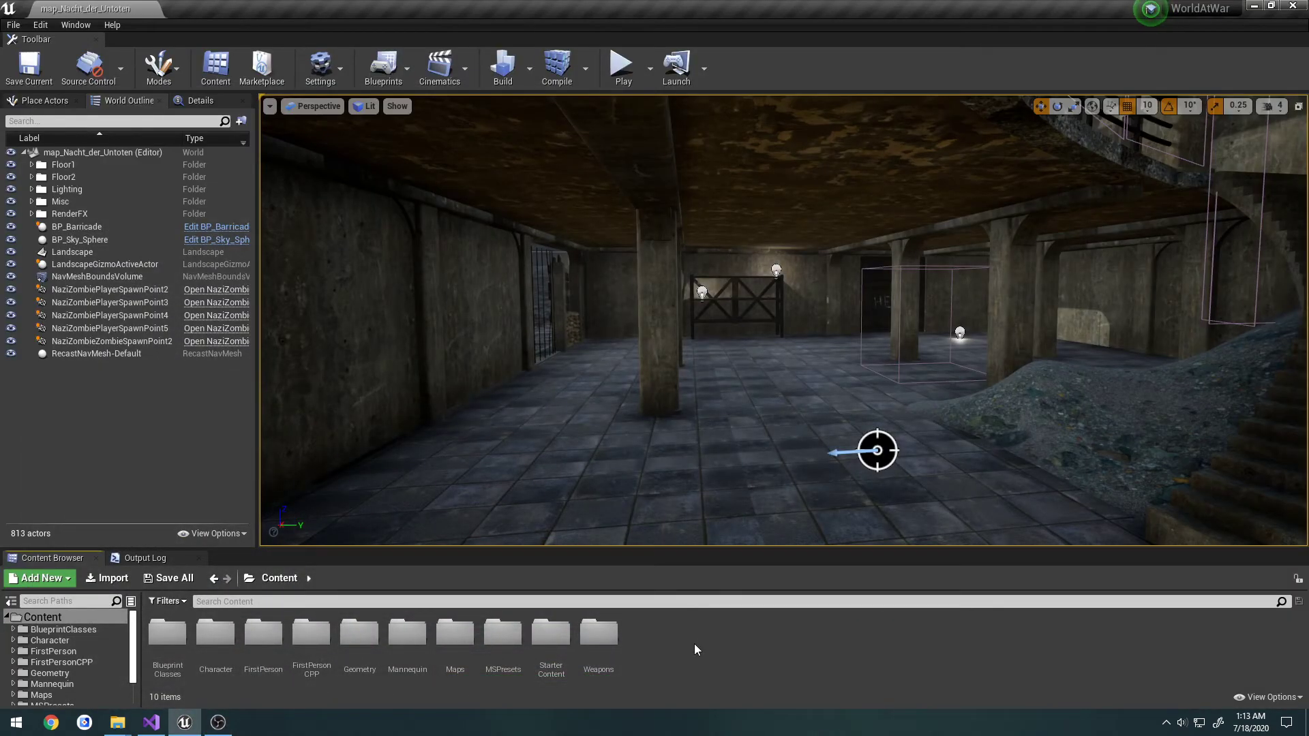
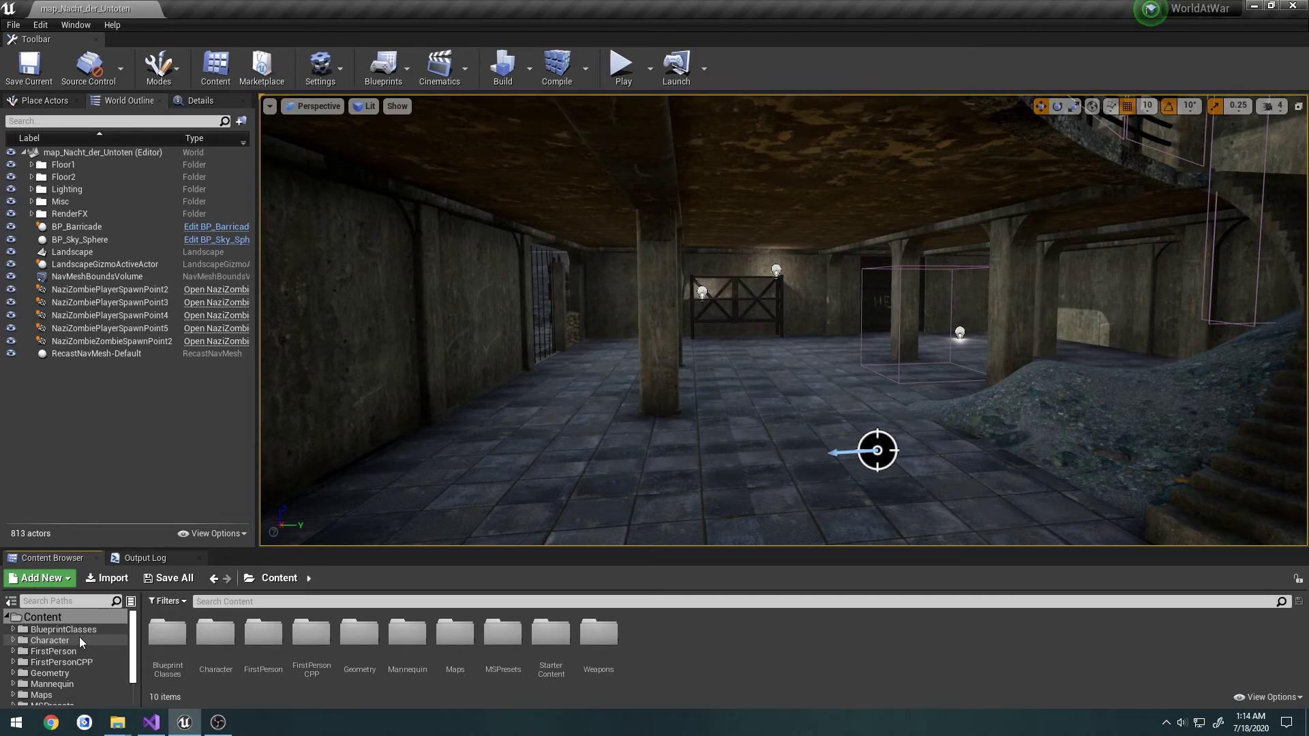
# Step: Switch to File Explorer, check the Arm Animations folder in Assets/STG44, and return to Unreal Editor
pyautogui.click(117, 722)
pyautogui.click(151, 680)
pyautogui.hotkey('alt', 'Left')
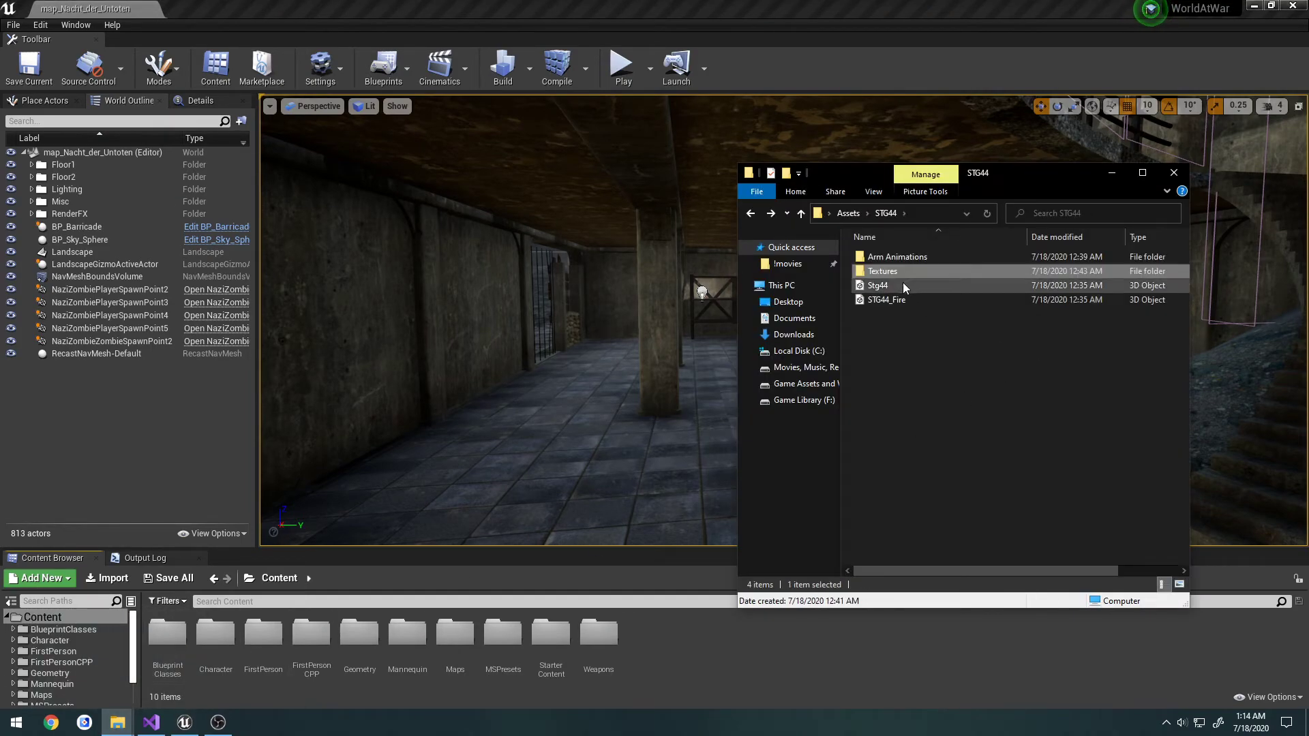
pyautogui.doubleClick(906, 259)
pyautogui.hotkey('alt', 'Left')
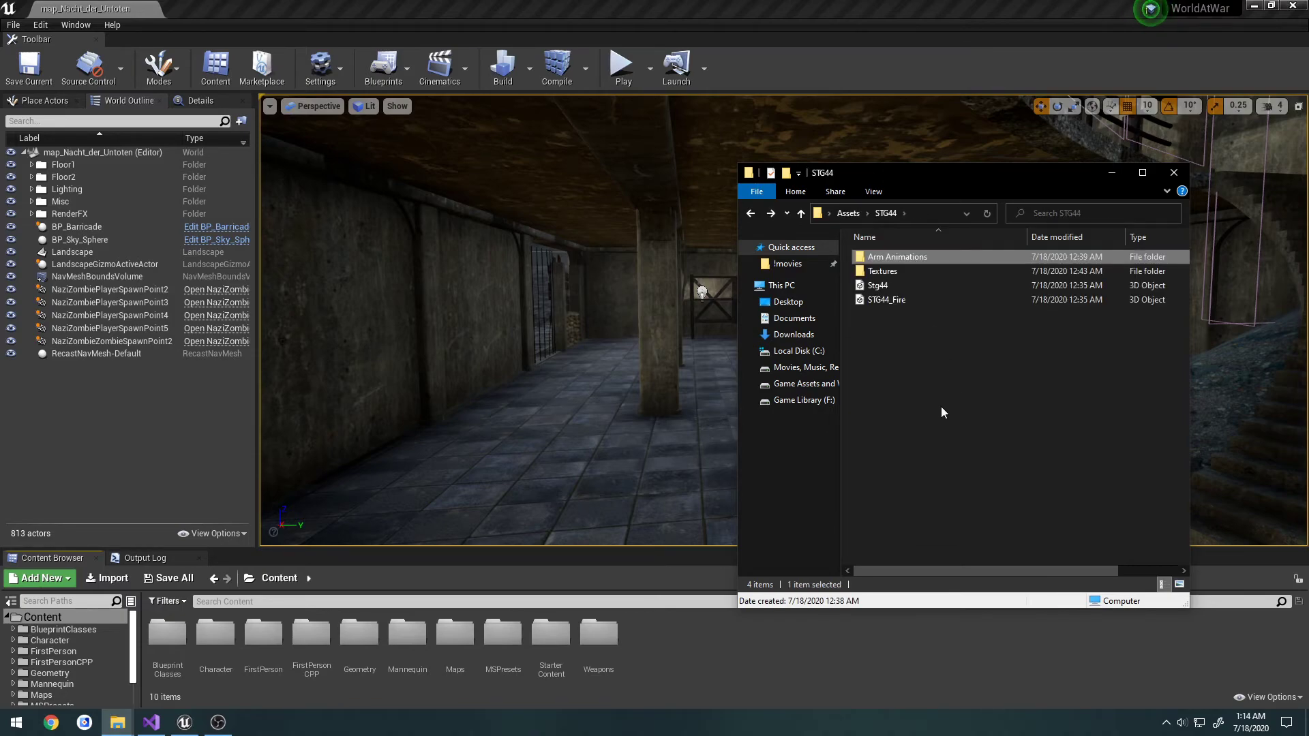
pyautogui.click(664, 649)
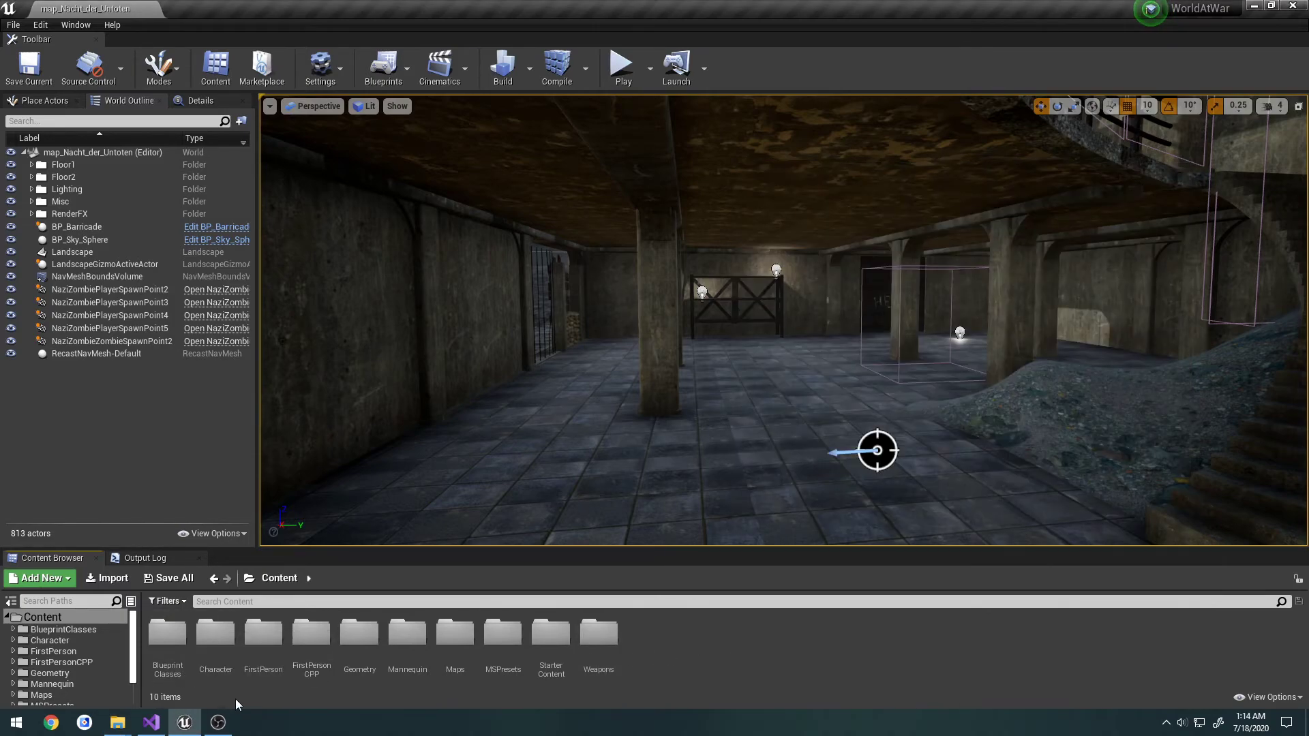
# Step: Open the Character/FPS/Animations folder in the Content Browser
pyautogui.doubleClick(267, 639)
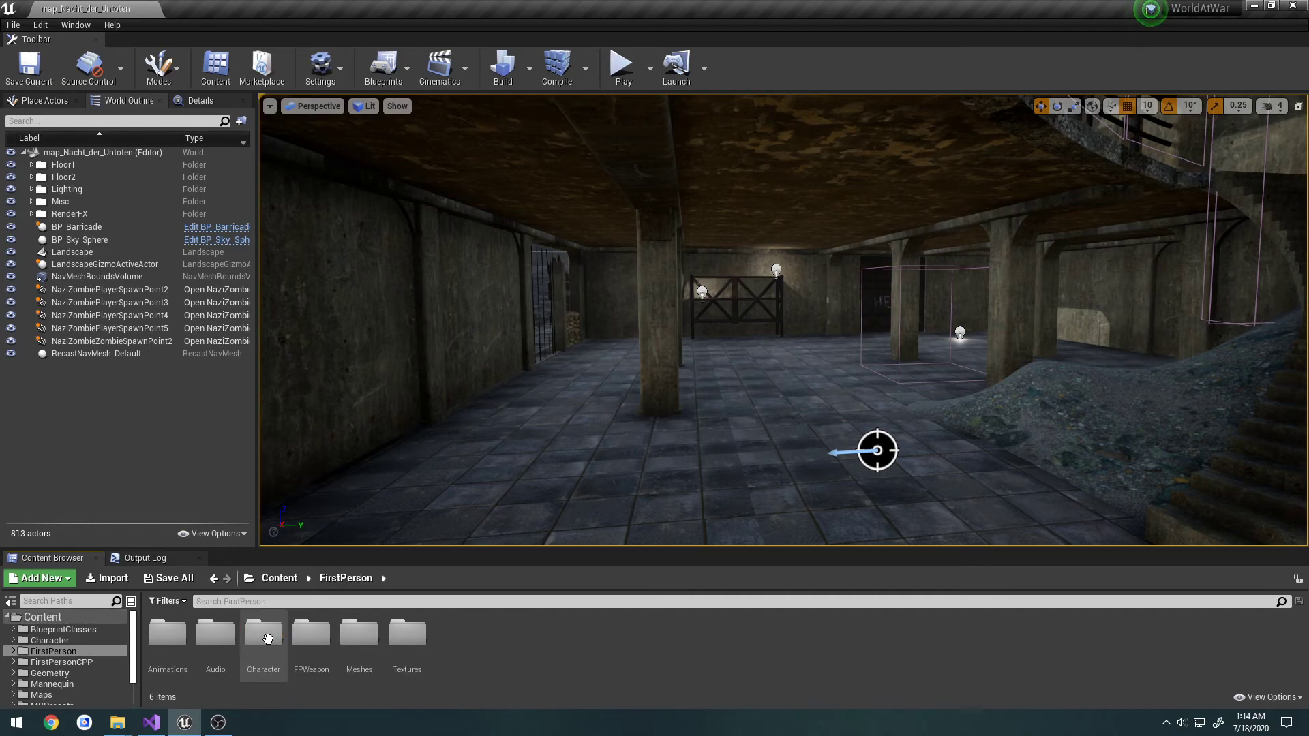
pyautogui.hotkey('alt', 'Left')
pyautogui.doubleClick(241, 627)
pyautogui.hotkey('alt', 'Left')
pyautogui.doubleClick(227, 630)
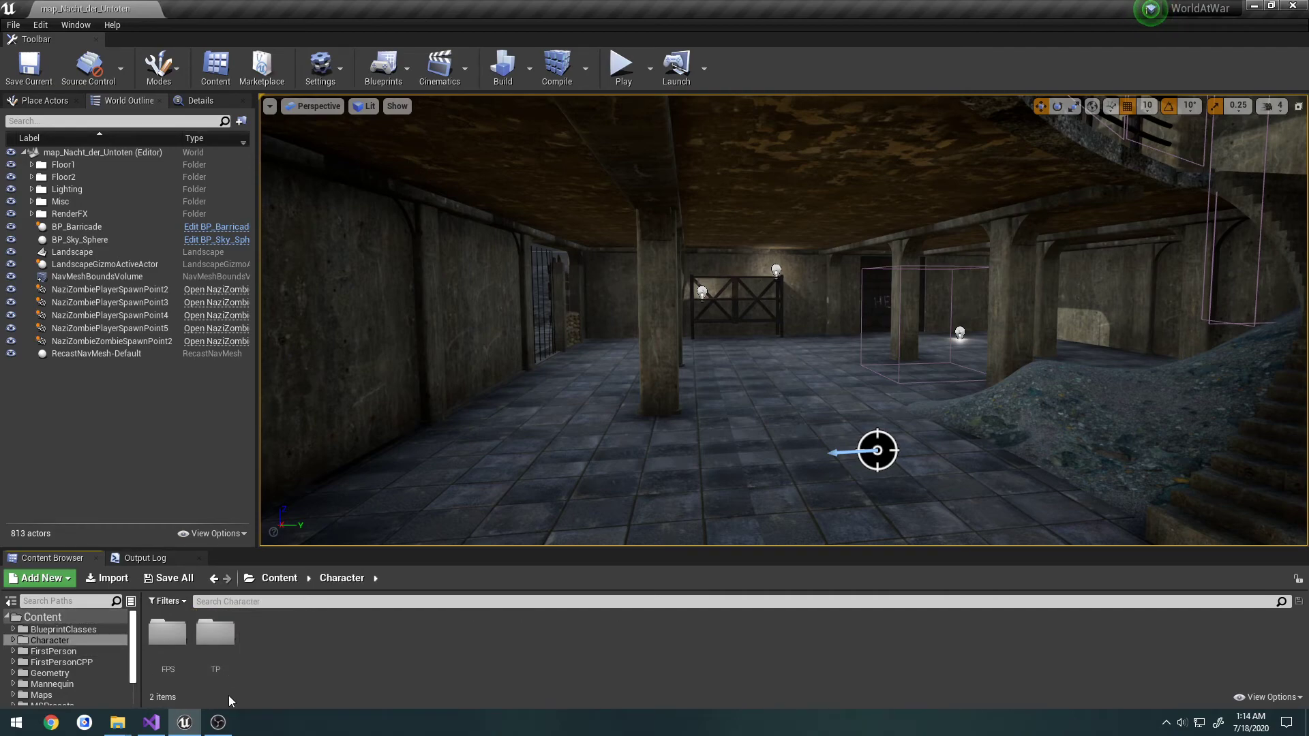
pyautogui.doubleClick(167, 633)
pyautogui.doubleClick(167, 634)
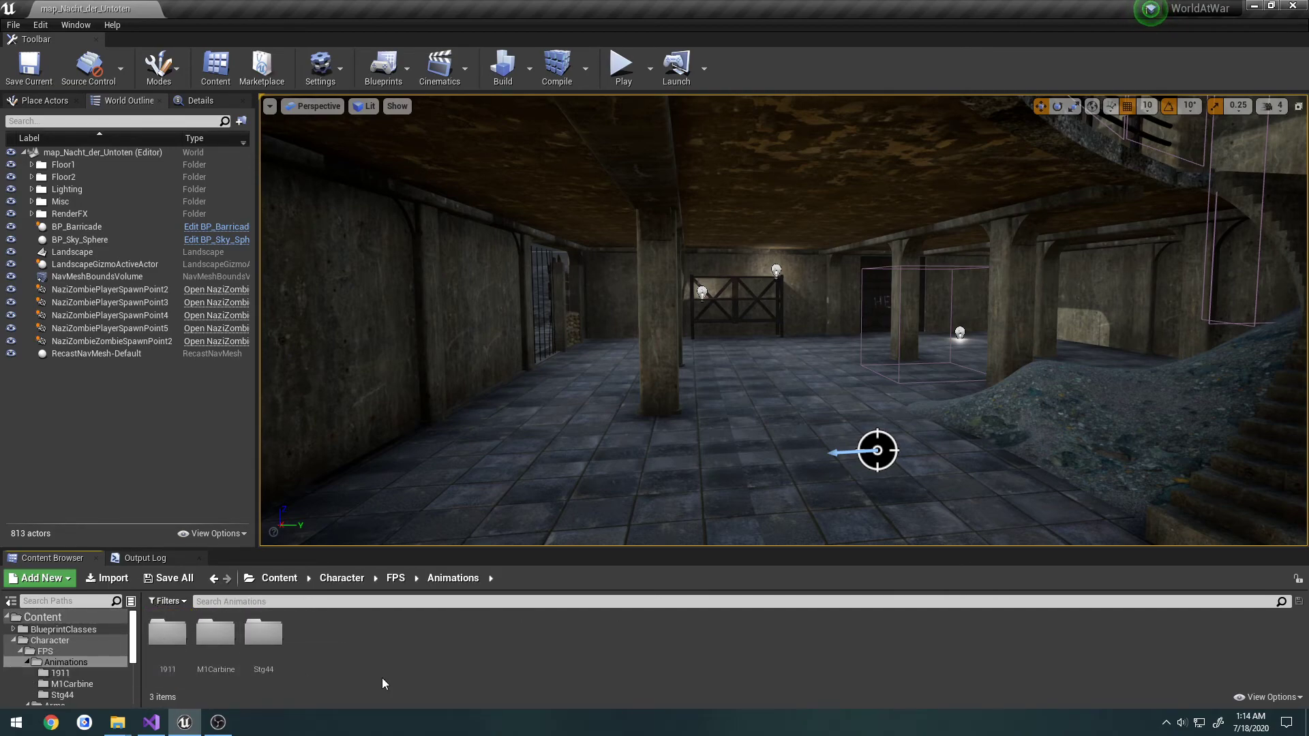
pyautogui.rightClick(369, 644)
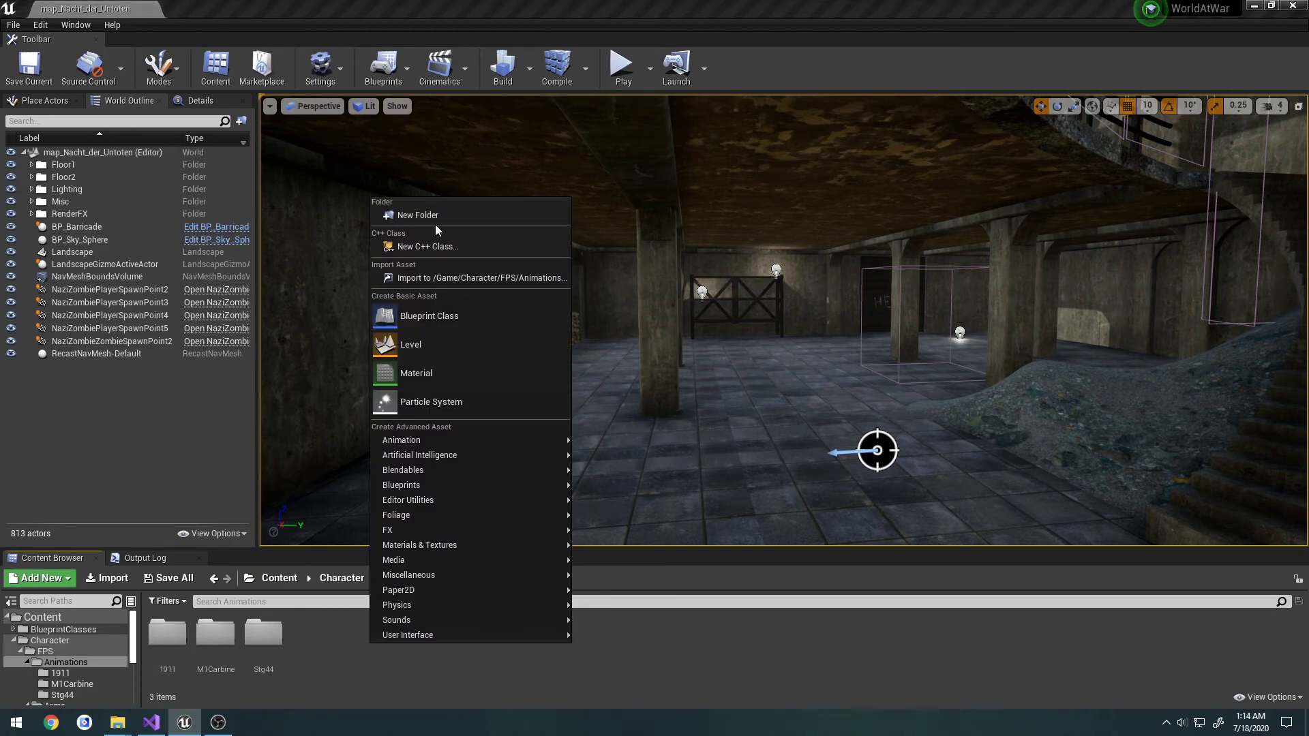
pyautogui.click(608, 652)
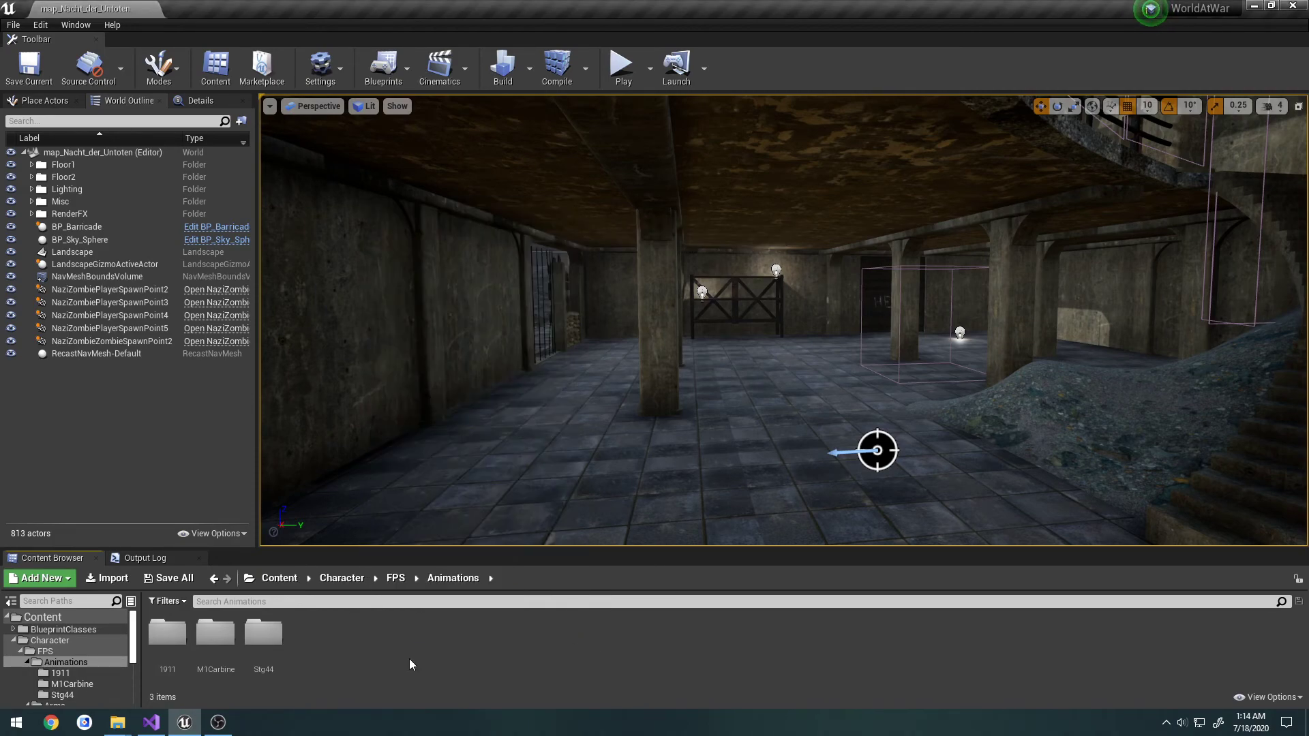
# Step: Delete the AM_Arms_STG44 animation montage from the Stg44 animations folder
pyautogui.doubleClick(269, 645)
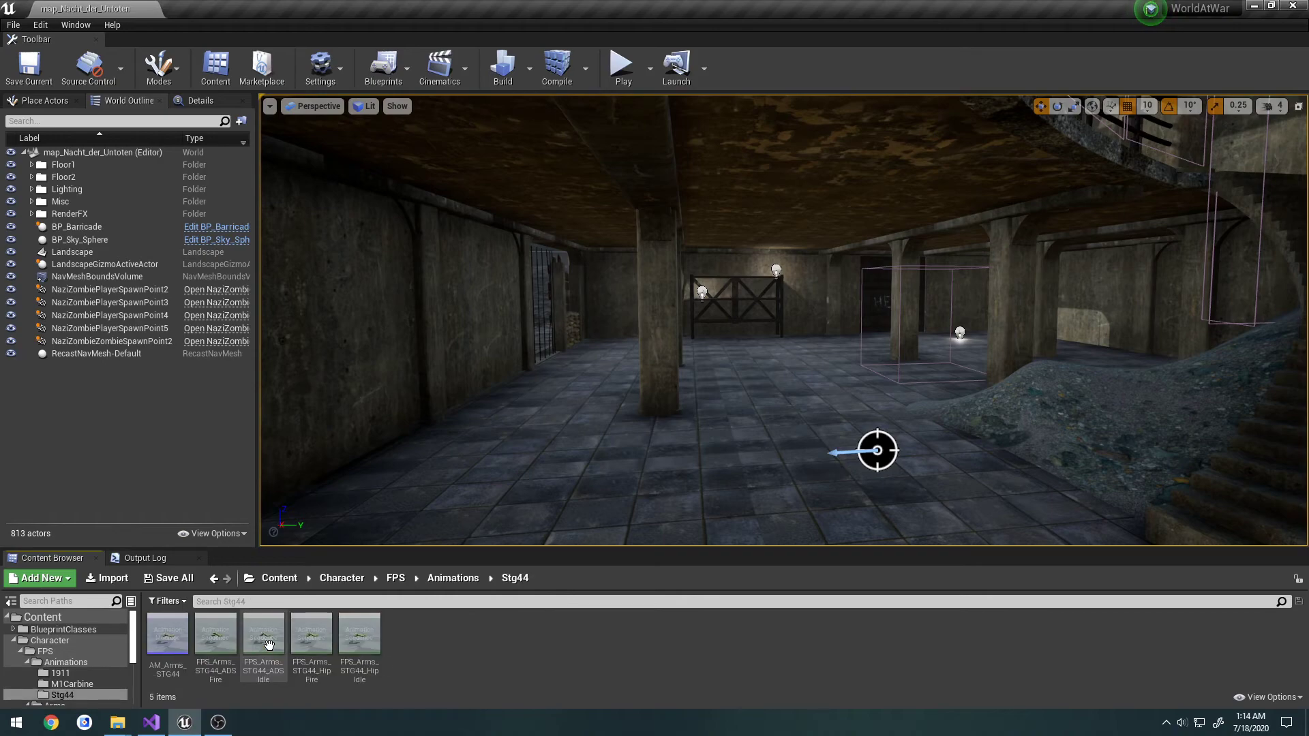
pyautogui.click(168, 635)
pyautogui.press('Delete')
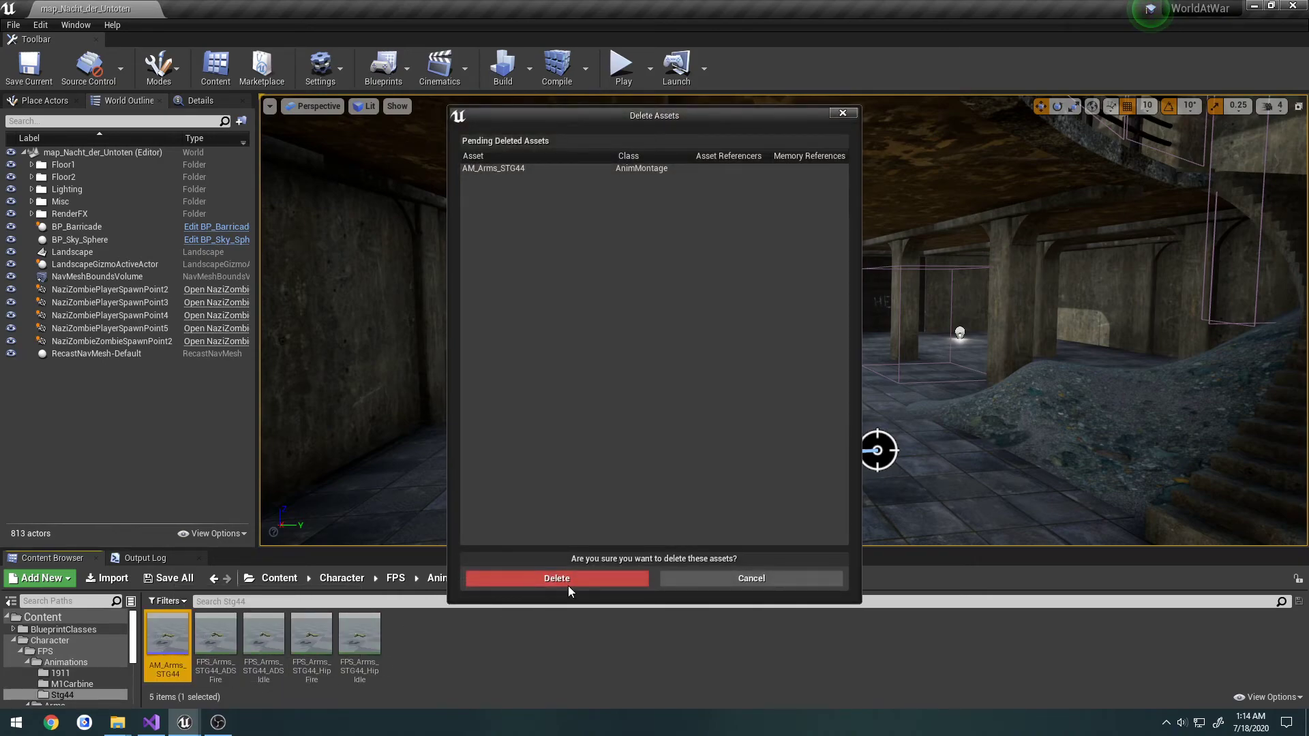
pyautogui.click(559, 582)
# Step: Switch to File Explorer, check the FPS arm animation files in STG44/Arm Animations, and return to Unreal Editor
pyautogui.moveTo(117, 723)
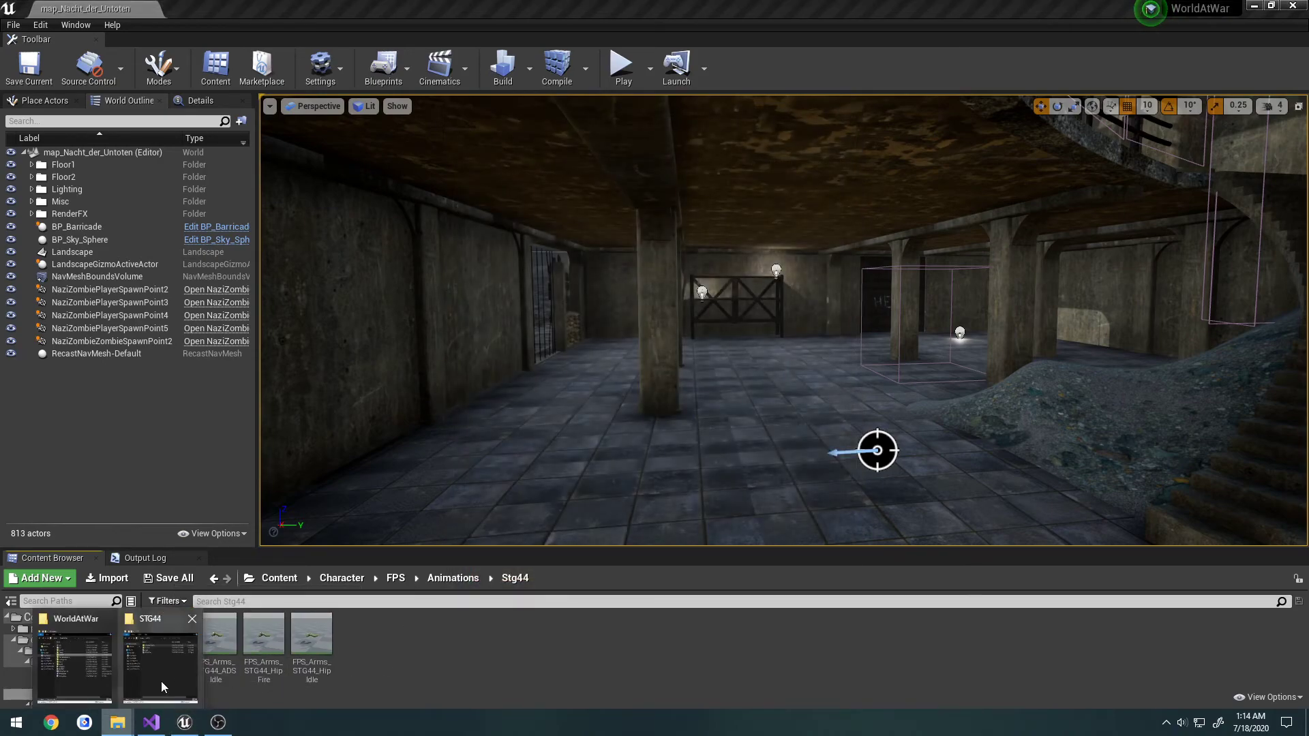
pyautogui.click(161, 681)
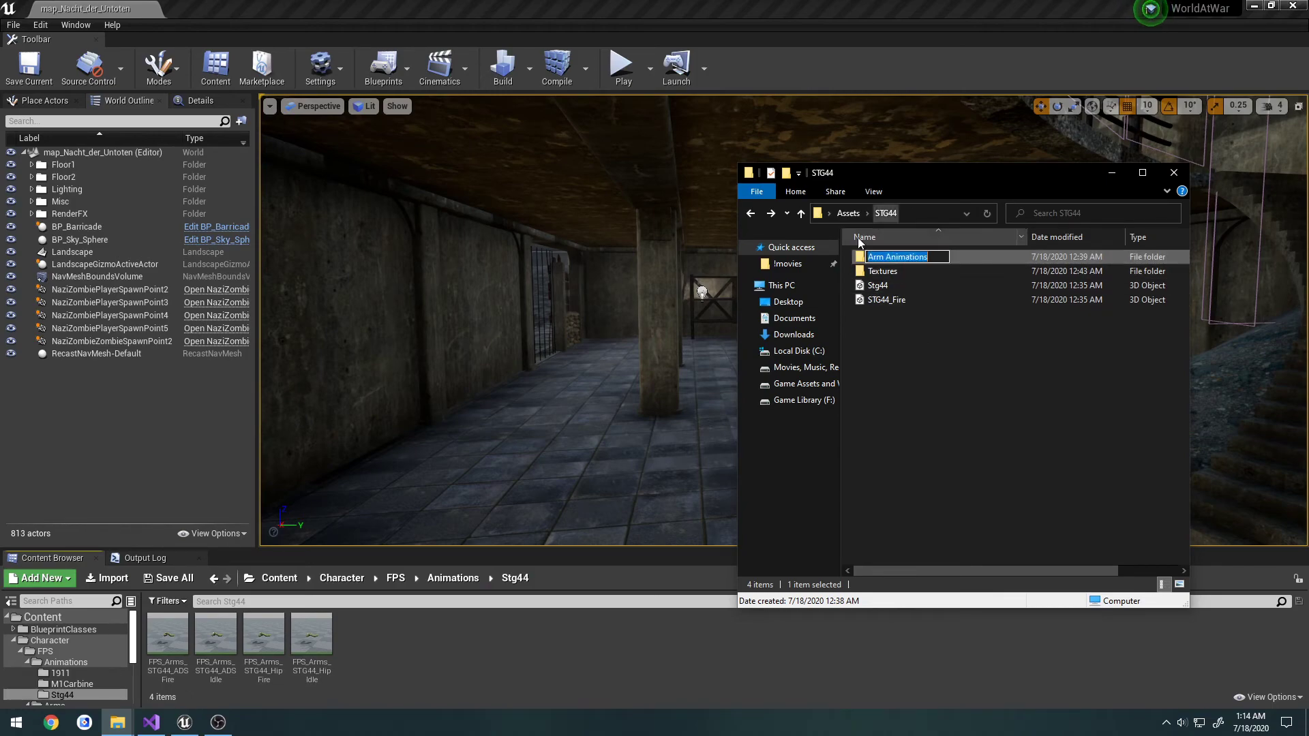
pyautogui.click(947, 336)
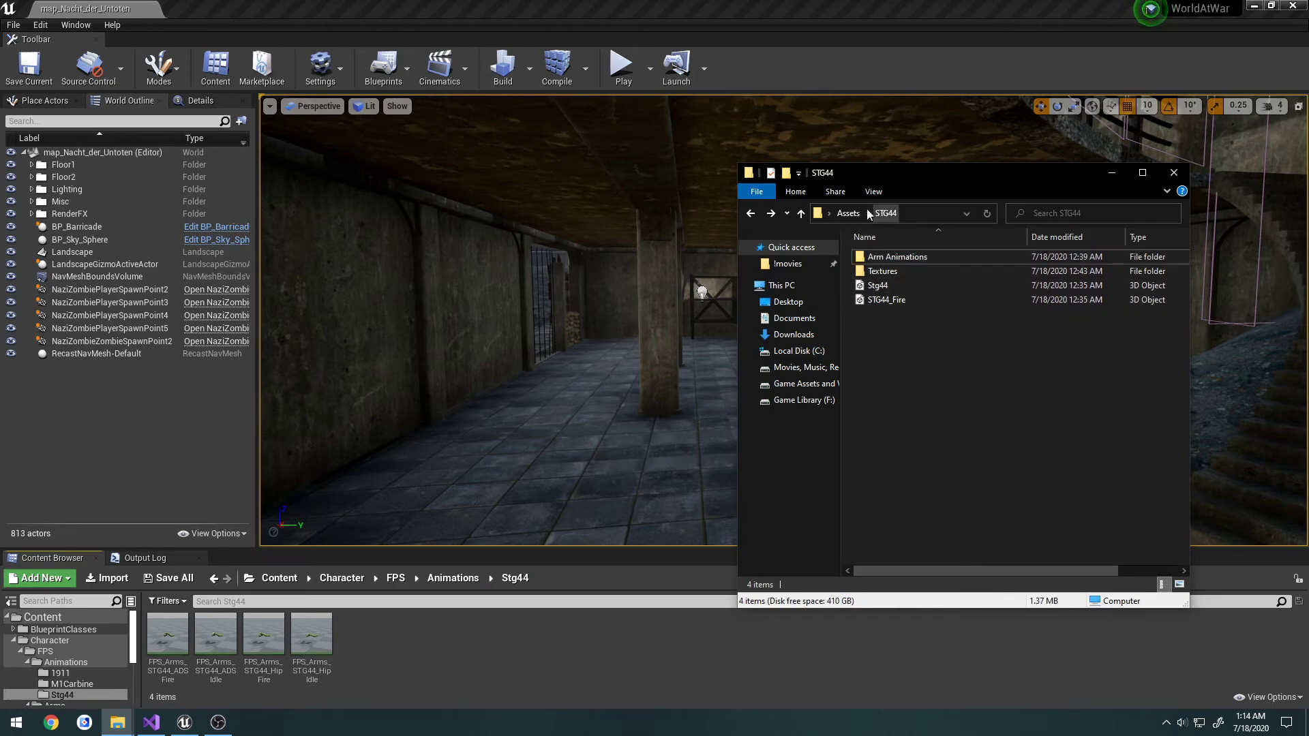
pyautogui.doubleClick(915, 256)
pyautogui.moveTo(1045, 449); pyautogui.dragTo(413, 676)
pyautogui.moveTo(546, 651); pyautogui.dragTo(955, 355)
pyautogui.click(922, 387)
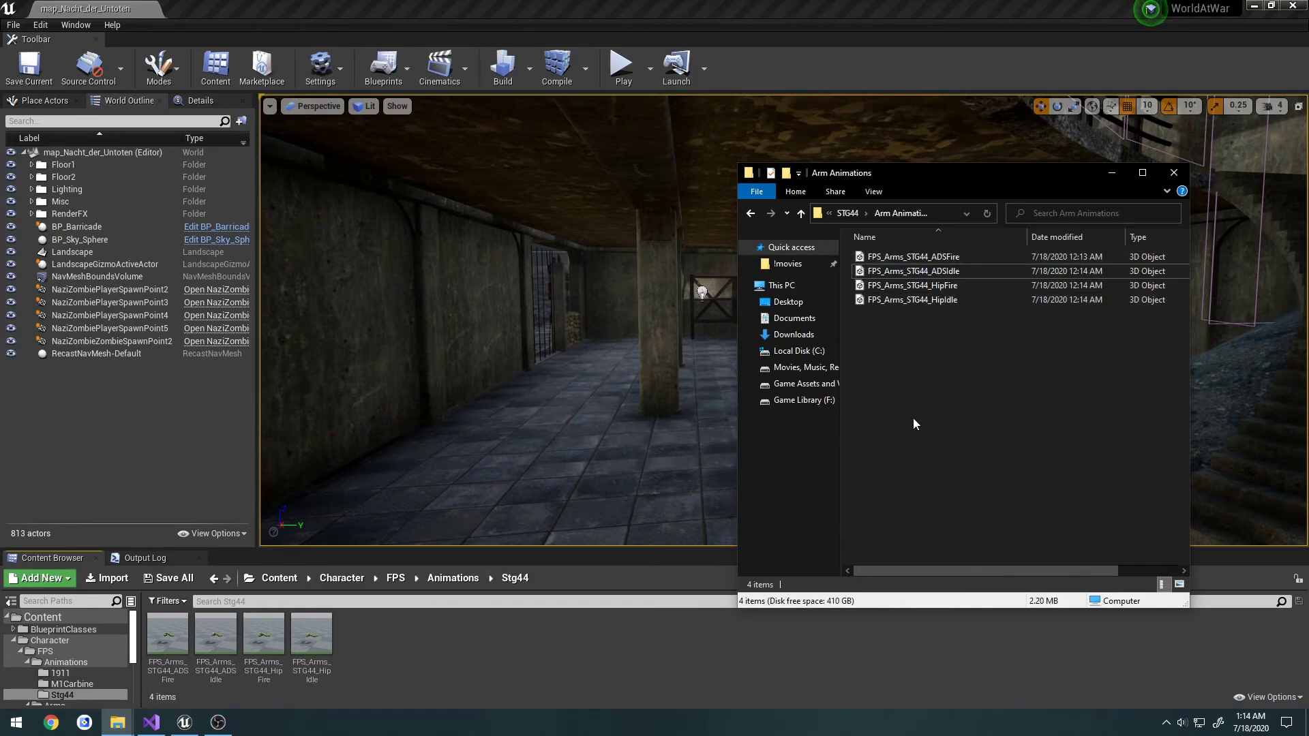
pyautogui.click(399, 651)
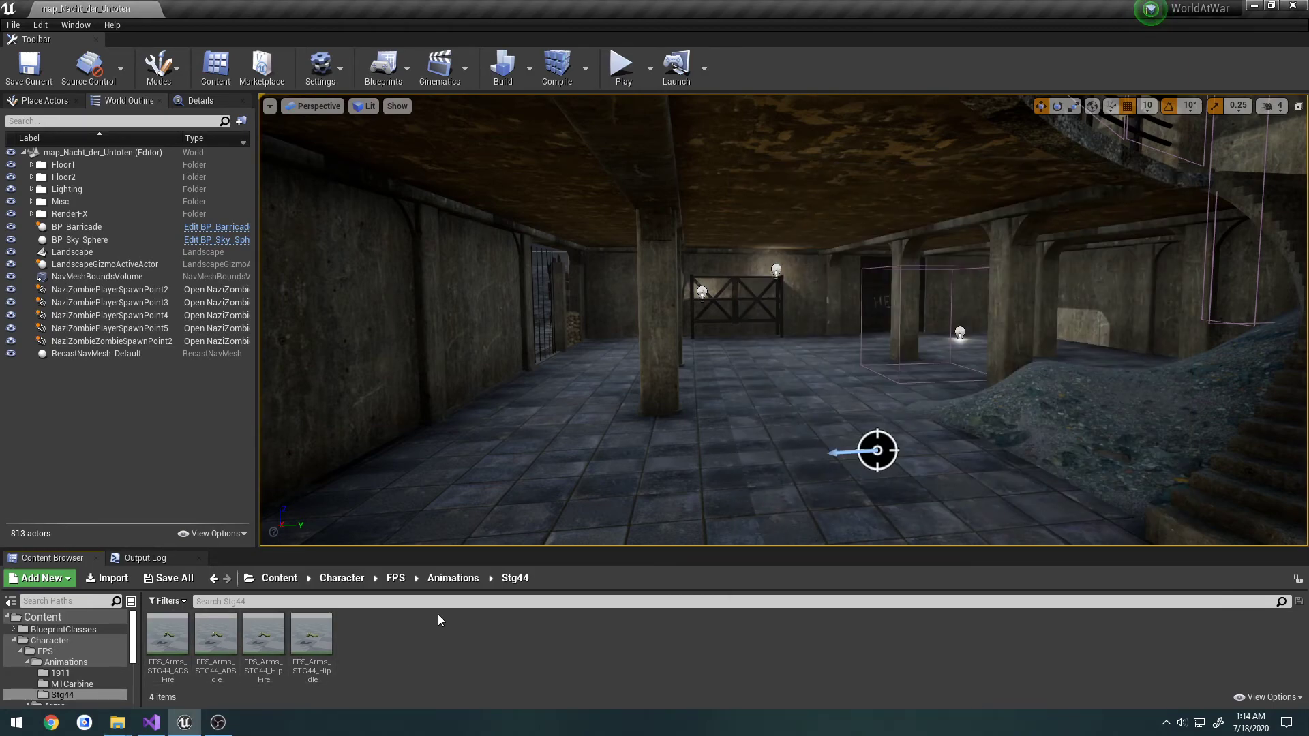
# Step: Duplicate the AM_Arms_M1Carbine montage from the M1Carbine animations folder and move the copy into the Stg44 folder
pyautogui.click(447, 581)
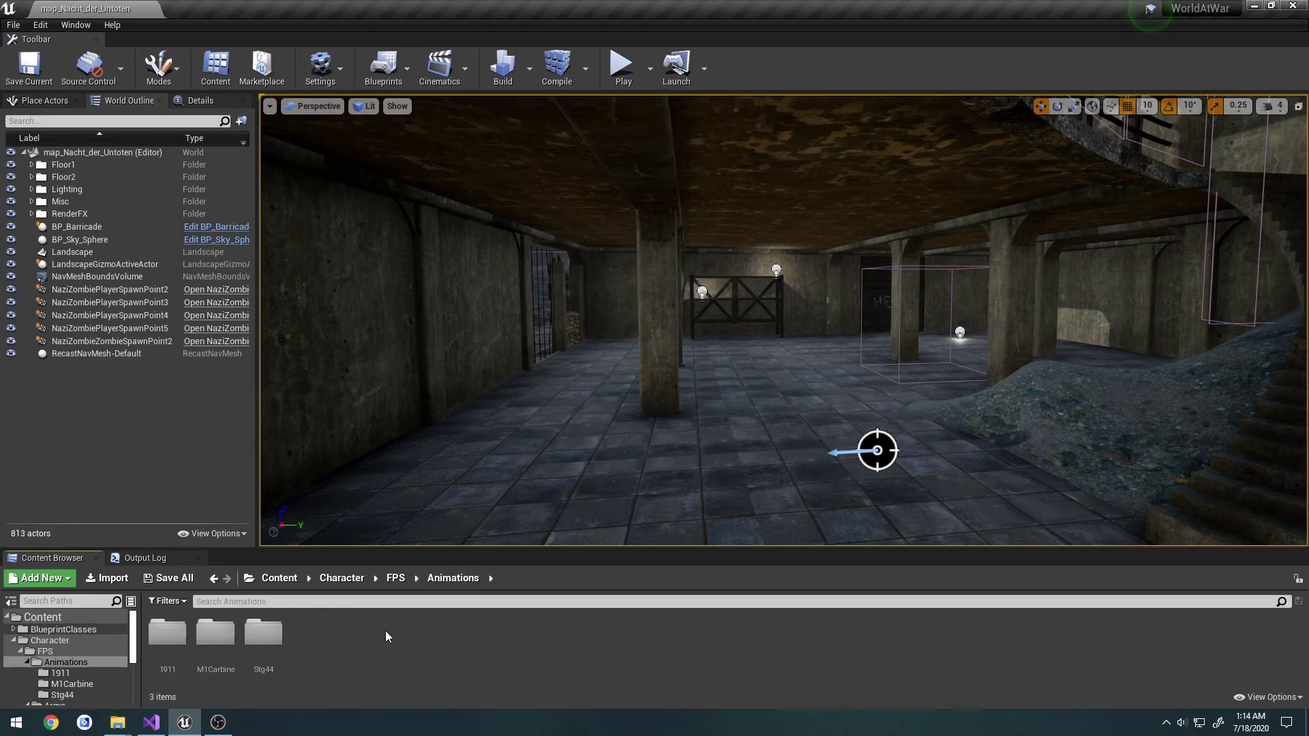
pyautogui.doubleClick(217, 634)
pyautogui.click(174, 640)
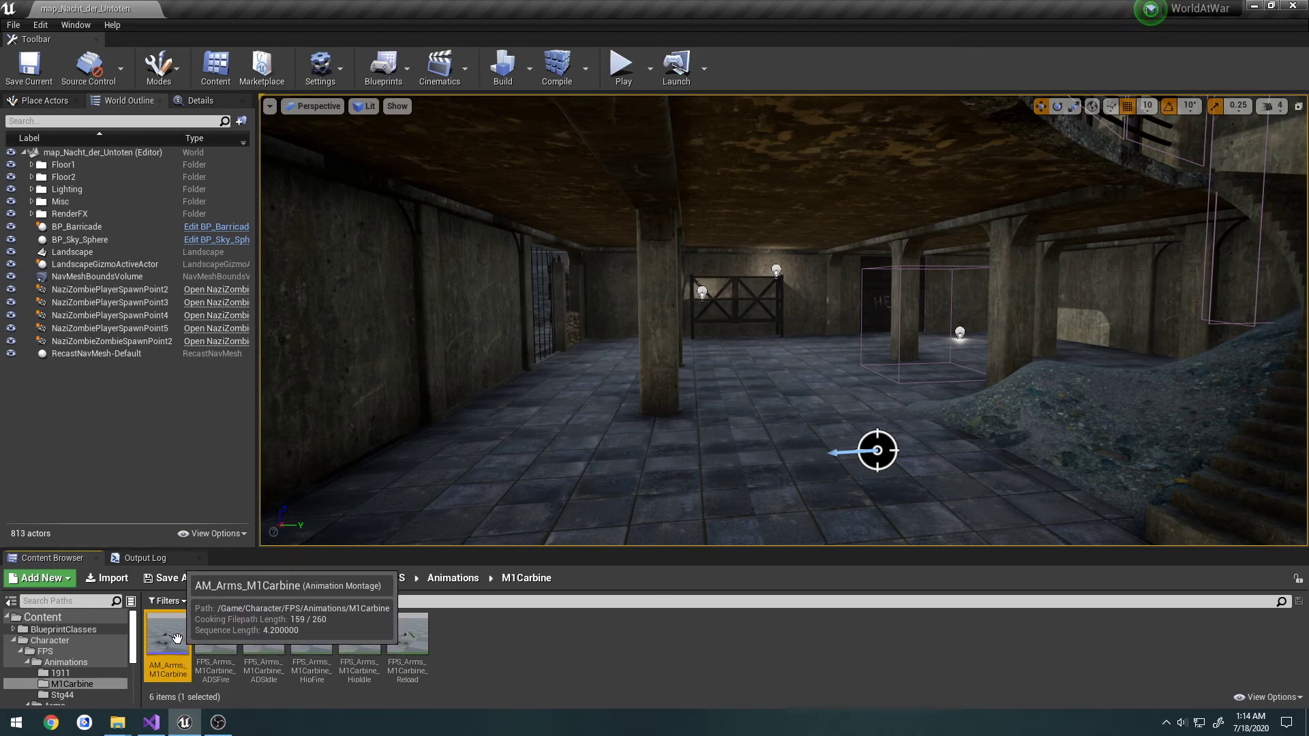
pyautogui.hotkey('ctrl', 'w')
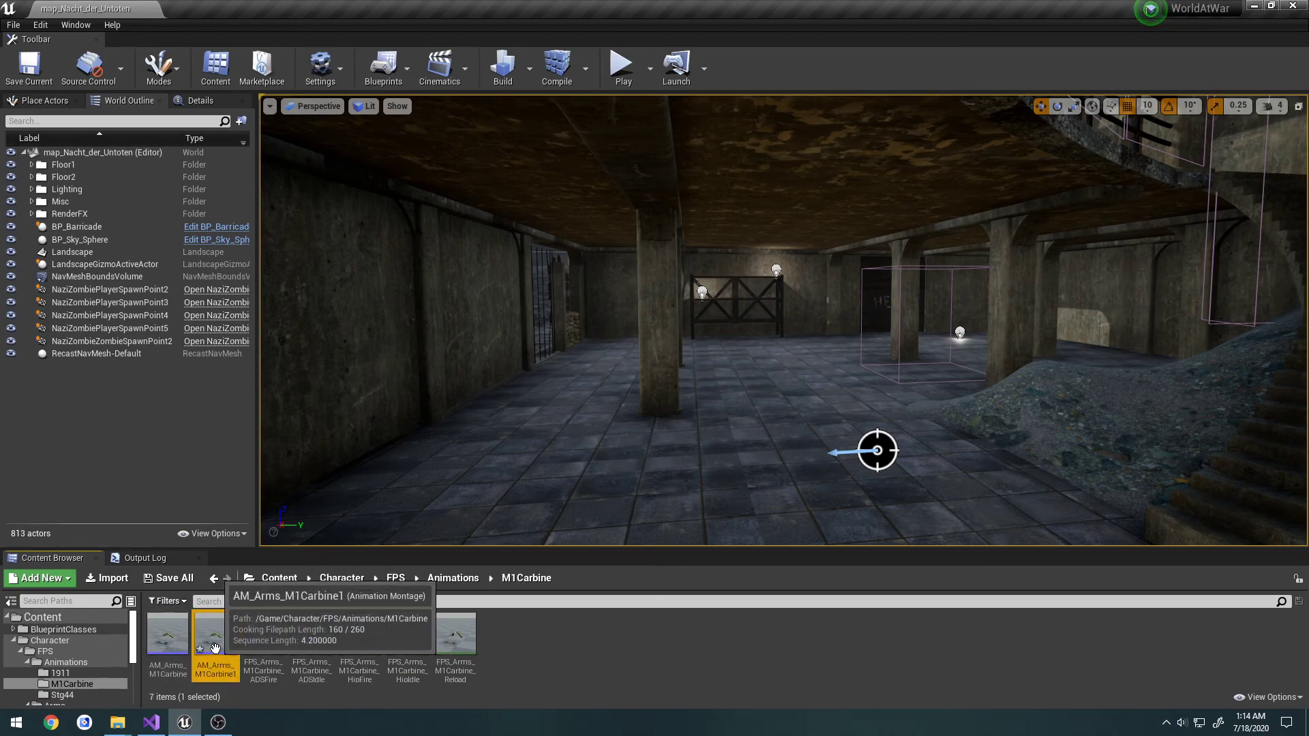
pyautogui.moveTo(215, 647); pyautogui.dragTo(76, 697)
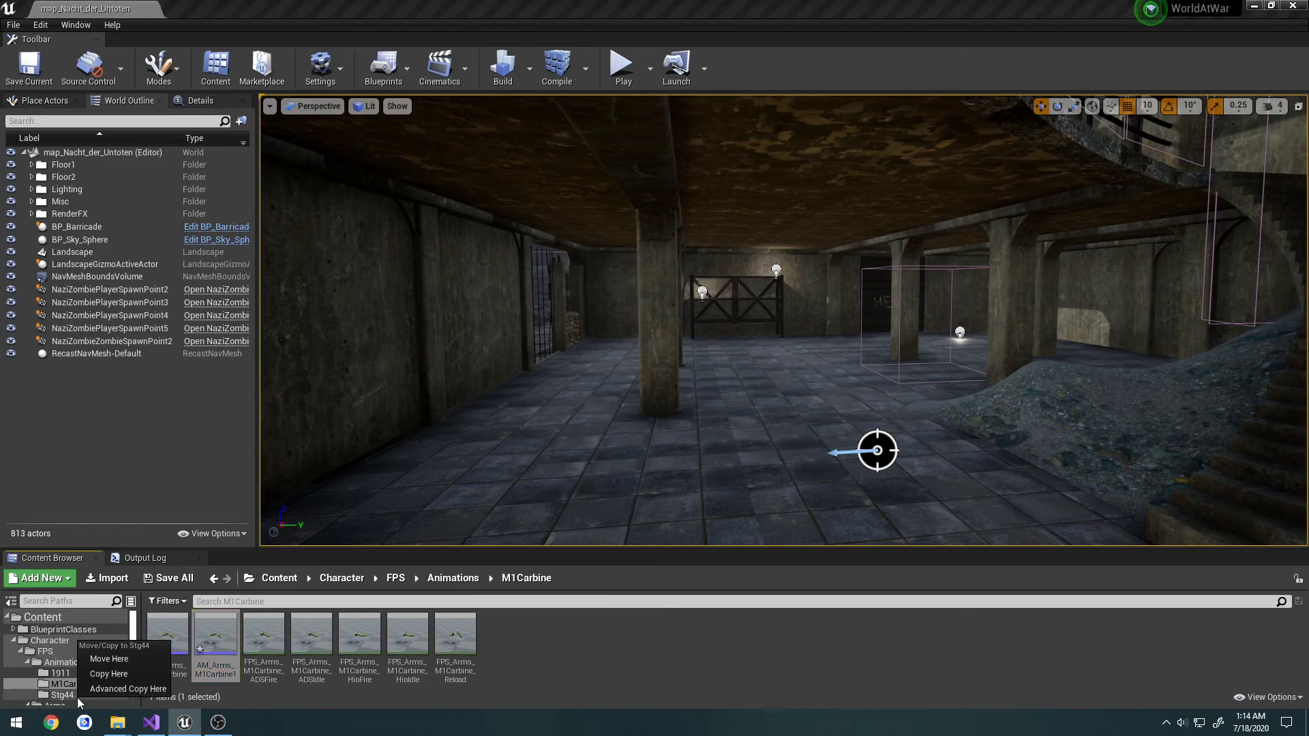
pyautogui.click(107, 661)
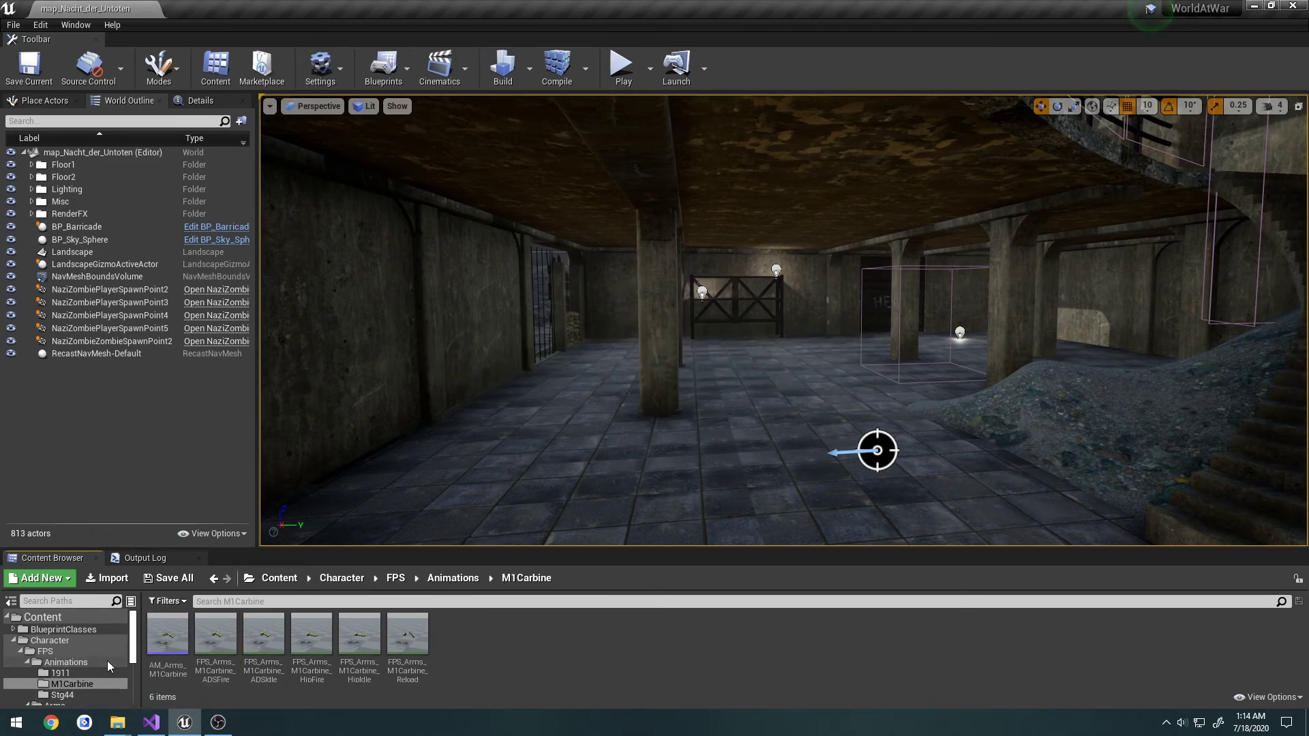
# Step: Rename the copied montage in the Stg44 folder to AM_Arms_STG44
pyautogui.click(78, 694)
pyautogui.click(158, 670)
pyautogui.click(176, 675)
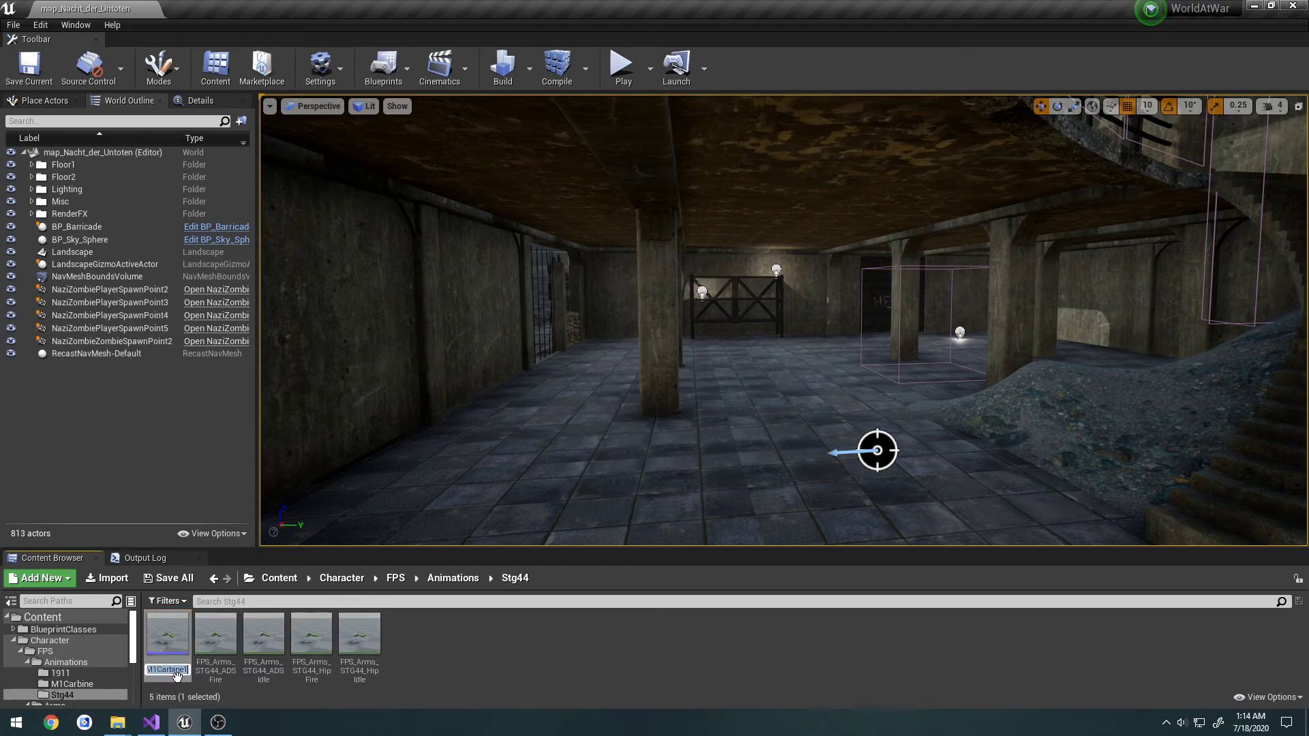
pyautogui.moveTo(165, 670); pyautogui.dragTo(188, 670)
pyautogui.write('STG44')
pyautogui.press('Return')
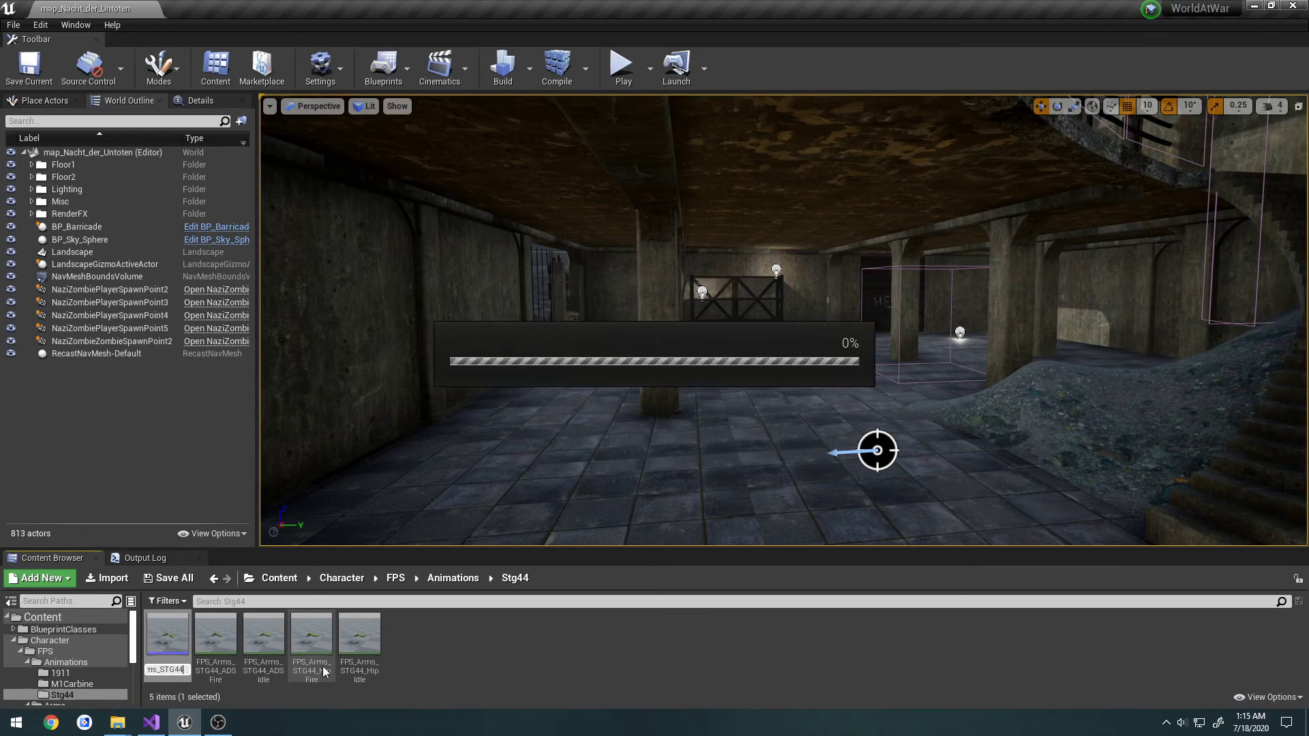
# Step: Open the AM_Arms_STG44 montage and delete its FPS_Arms_M1Carbine_Reload segment and the Reload section
pyautogui.doubleClick(177, 639)
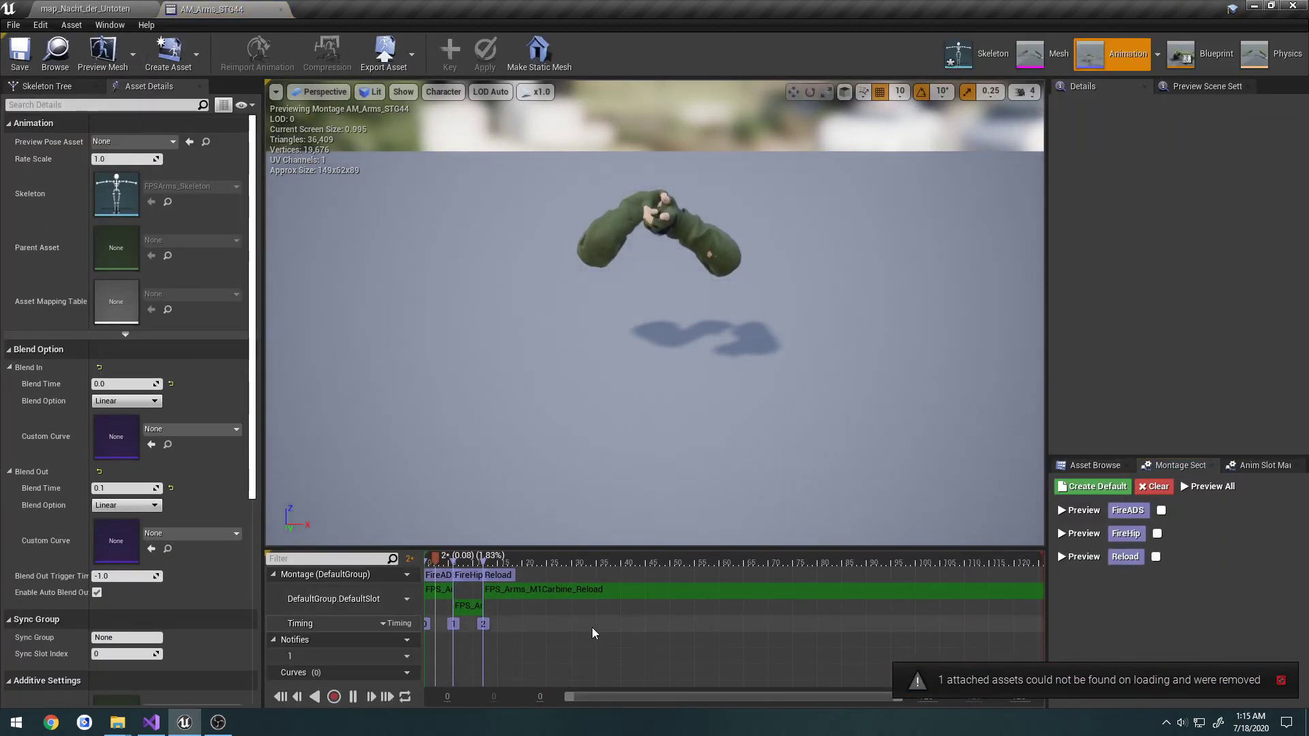
pyautogui.click(1094, 465)
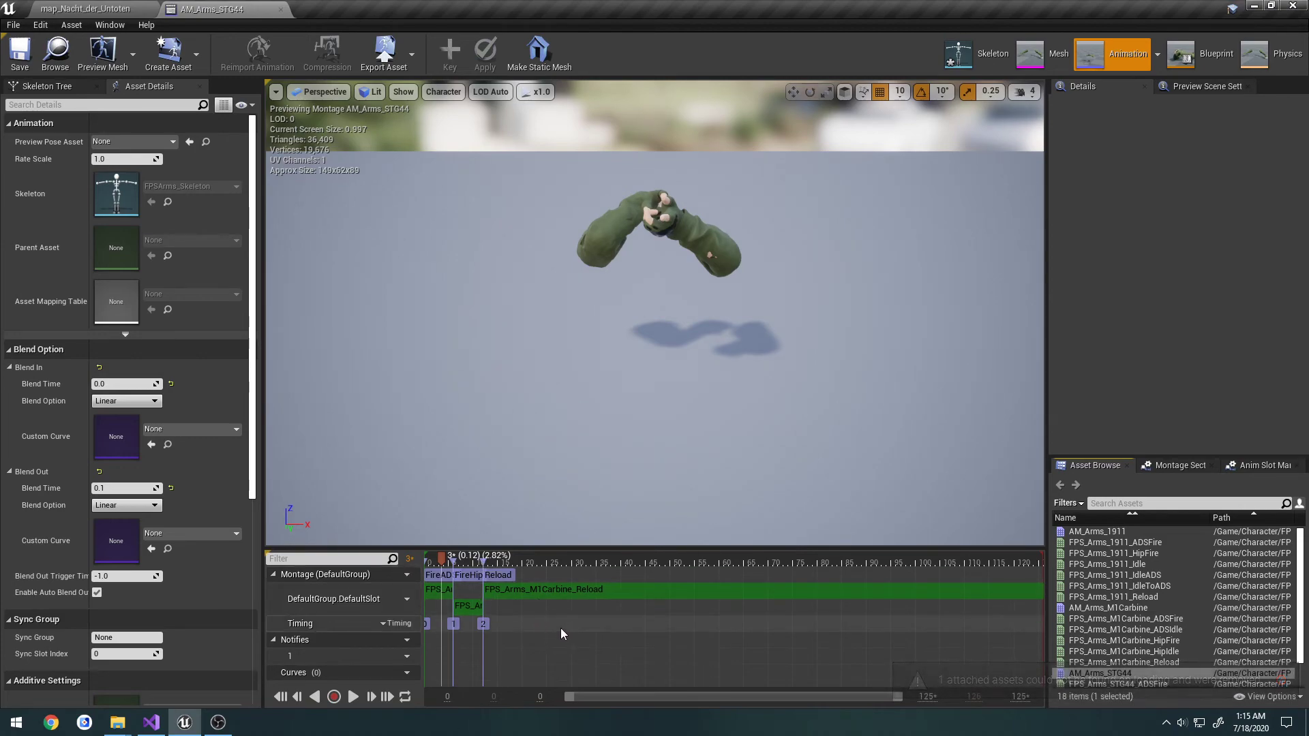
pyautogui.scroll(6, 558, 636)
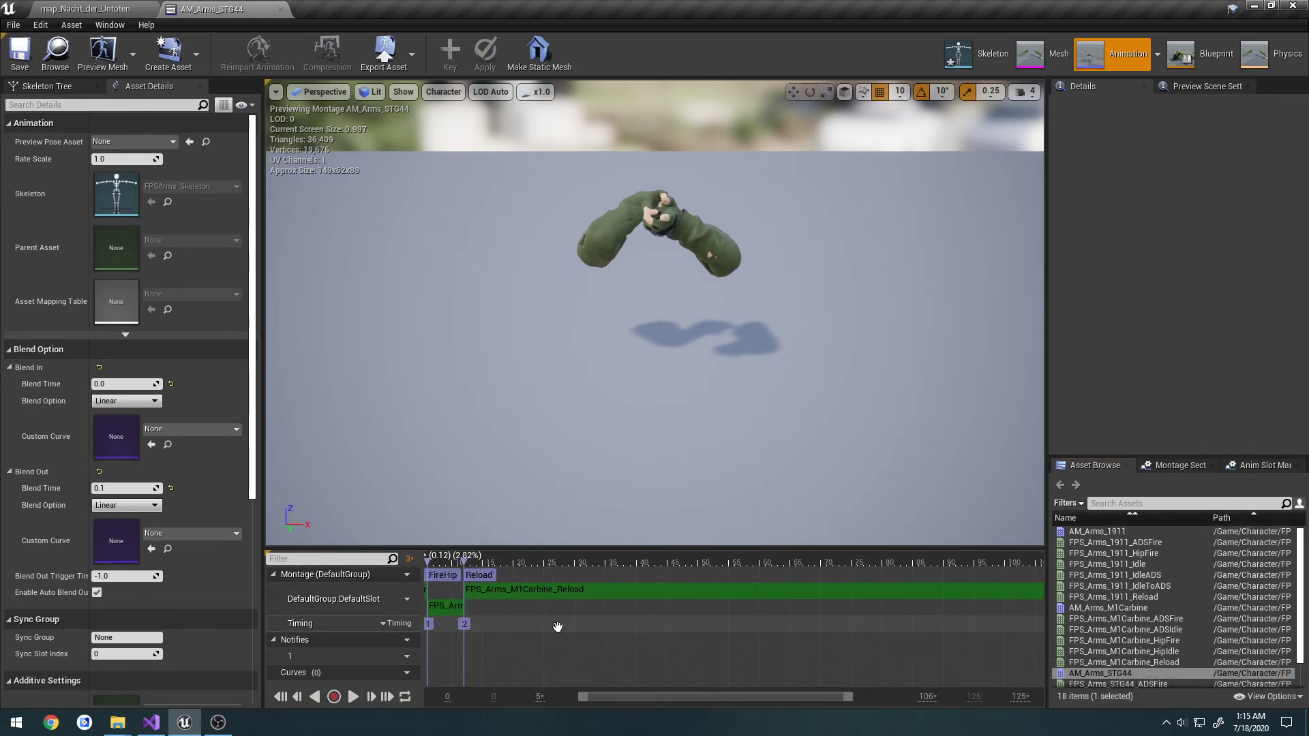
pyautogui.moveTo(583, 610); pyautogui.dragTo(803, 663, button='right')
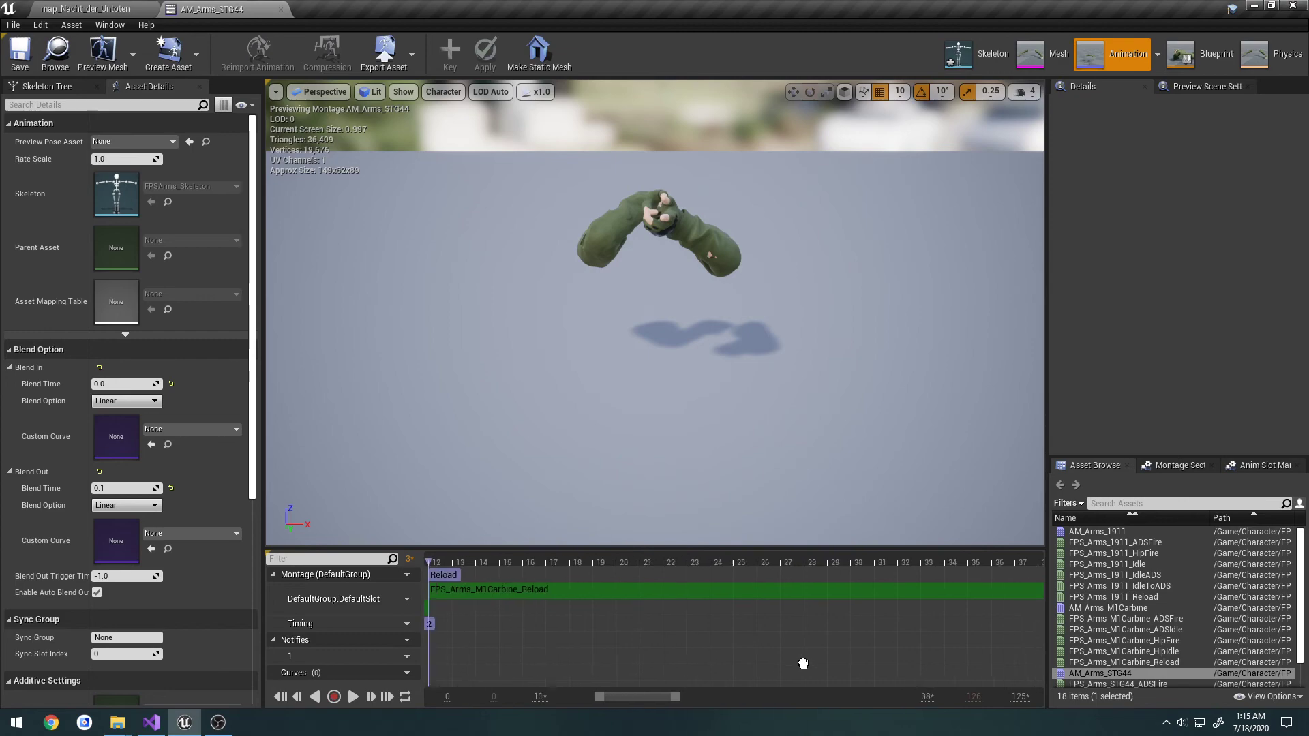
pyautogui.moveTo(446, 644); pyautogui.dragTo(643, 648, button='right')
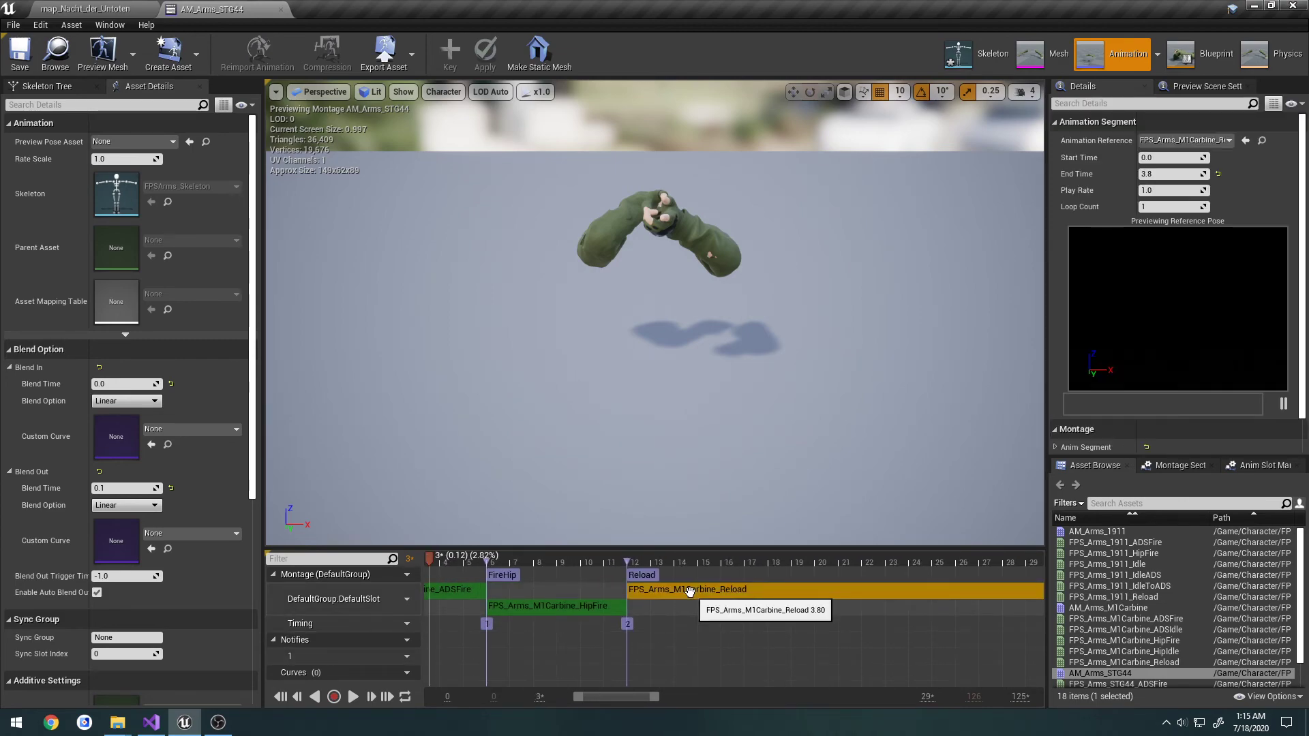
pyautogui.press('Delete')
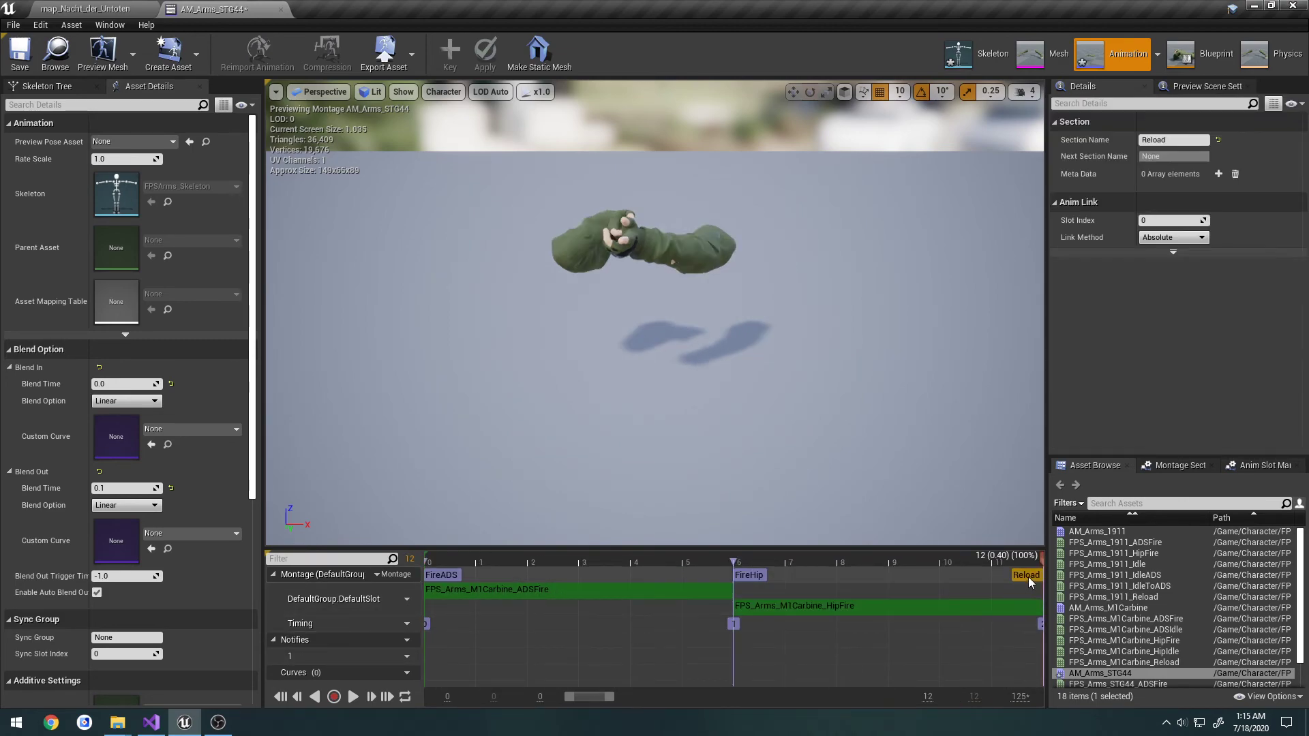
# Step: Replace the montage's FPS_Arms_M1Carbine_HipFire segment with the FPS_Arms_STG44_HipFire animation
pyautogui.click(847, 610)
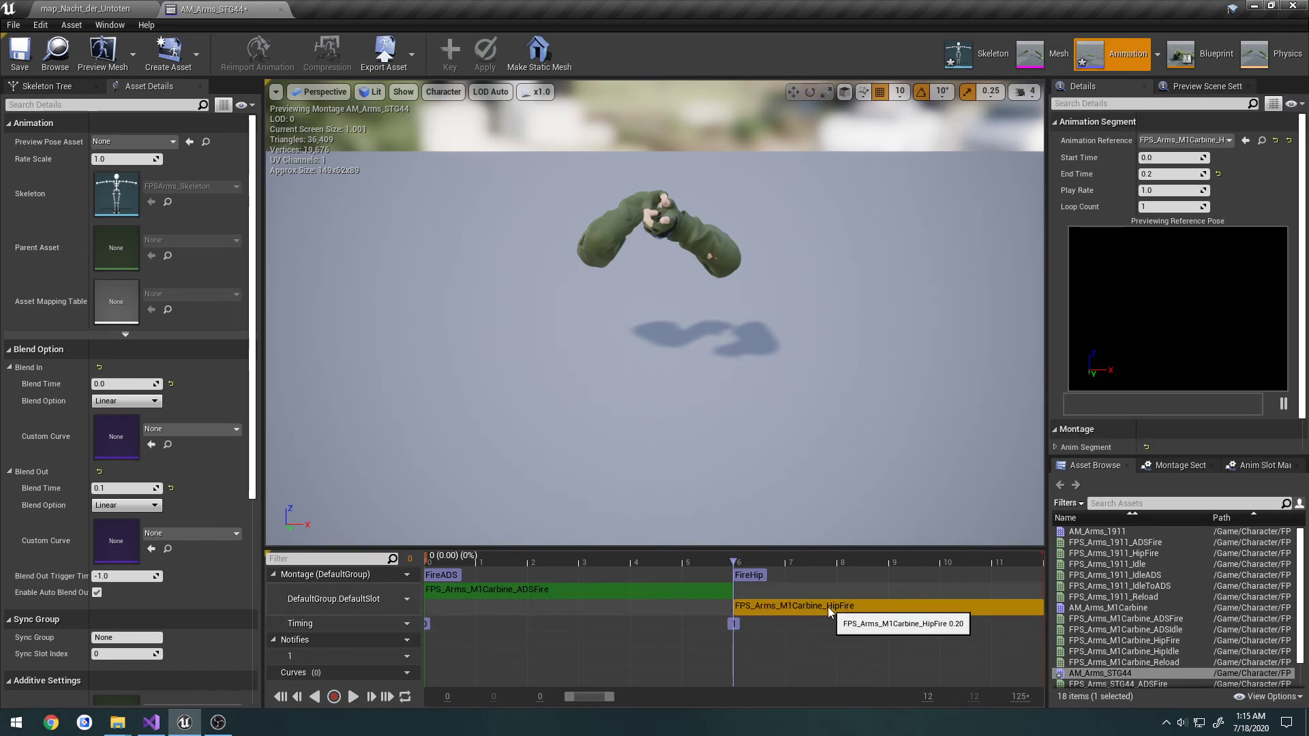
pyautogui.press('Delete')
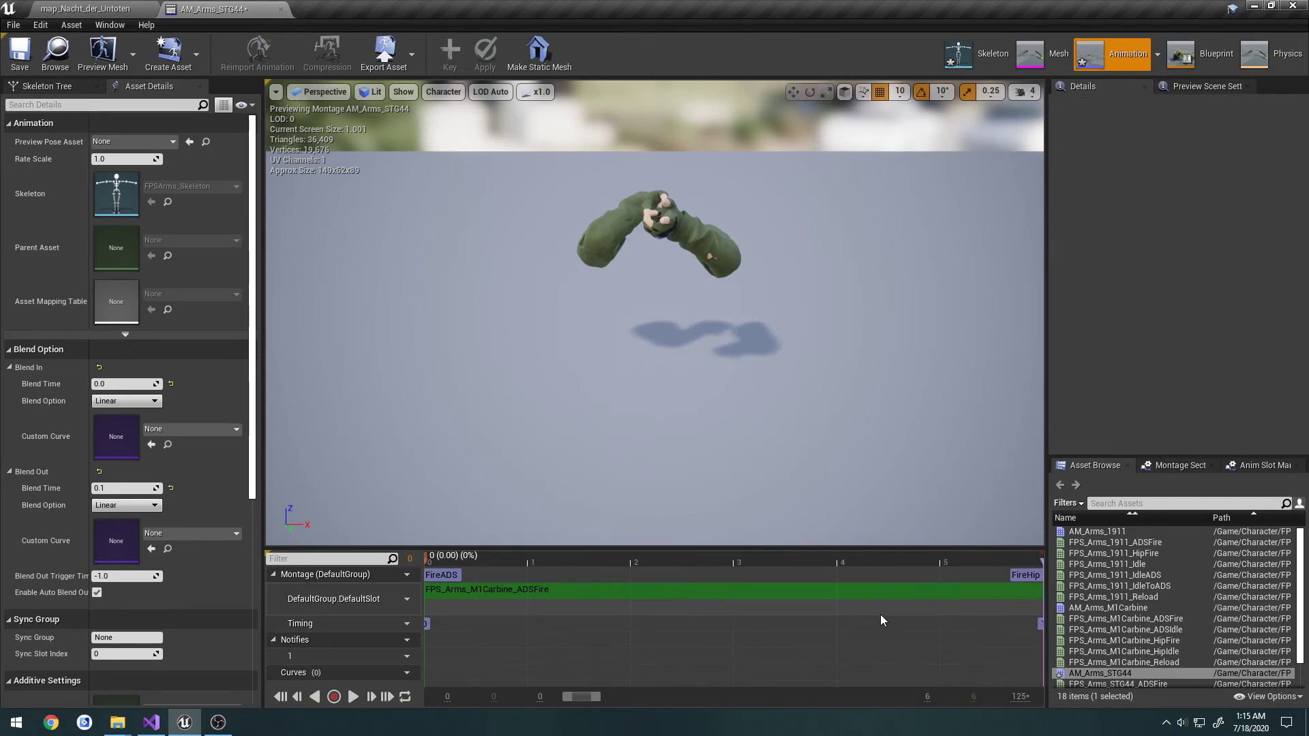
pyautogui.scroll(-1, 1205, 606)
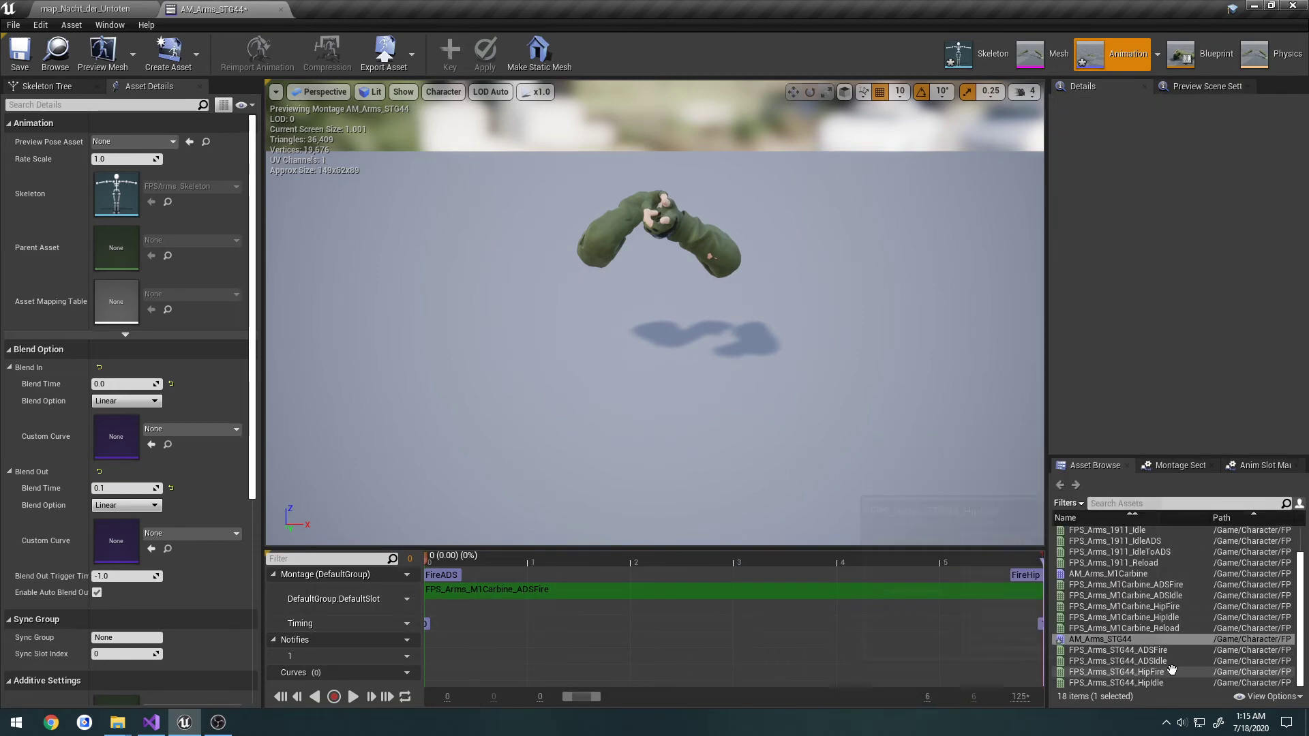
pyautogui.moveTo(1193, 672); pyautogui.dragTo(796, 595)
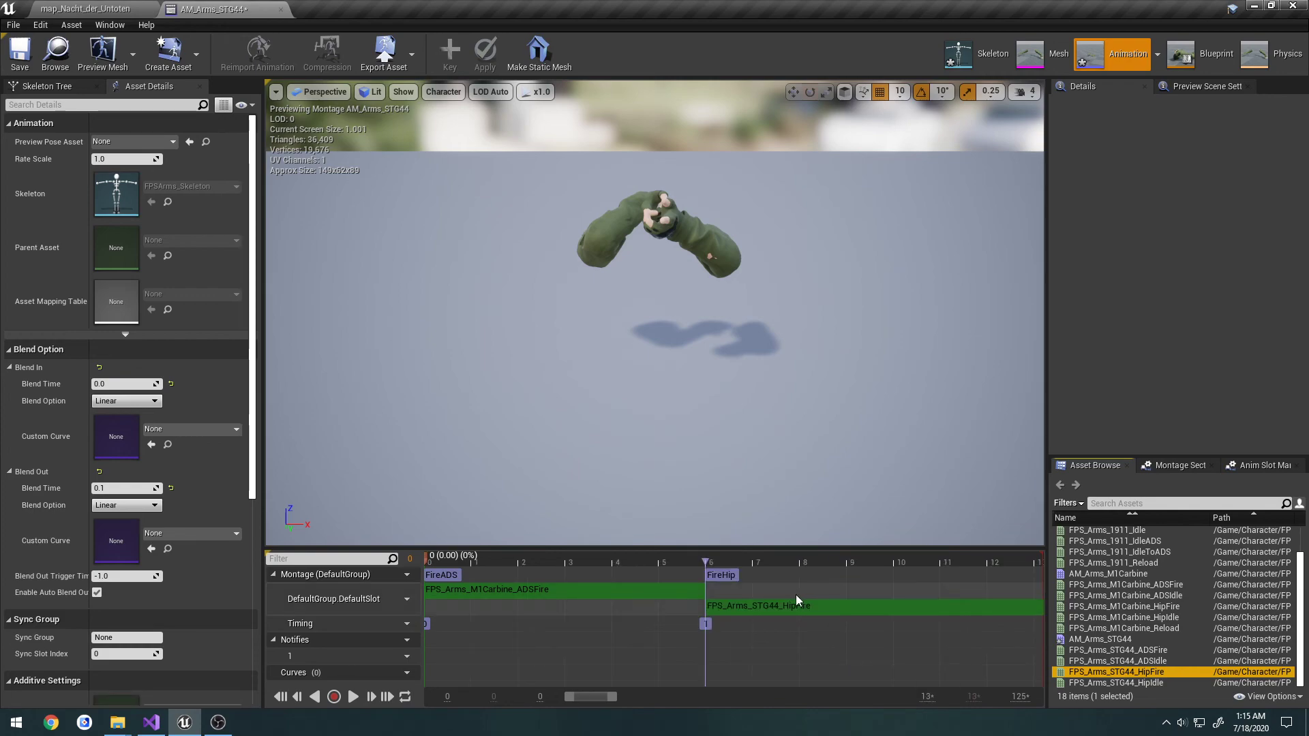
# Step: Delete the FPS_Arms_M1Carbine_ADSFire segment and add the FPS_Arms_STG44_ADSFire animation to the montage's default slot
pyautogui.click(513, 592)
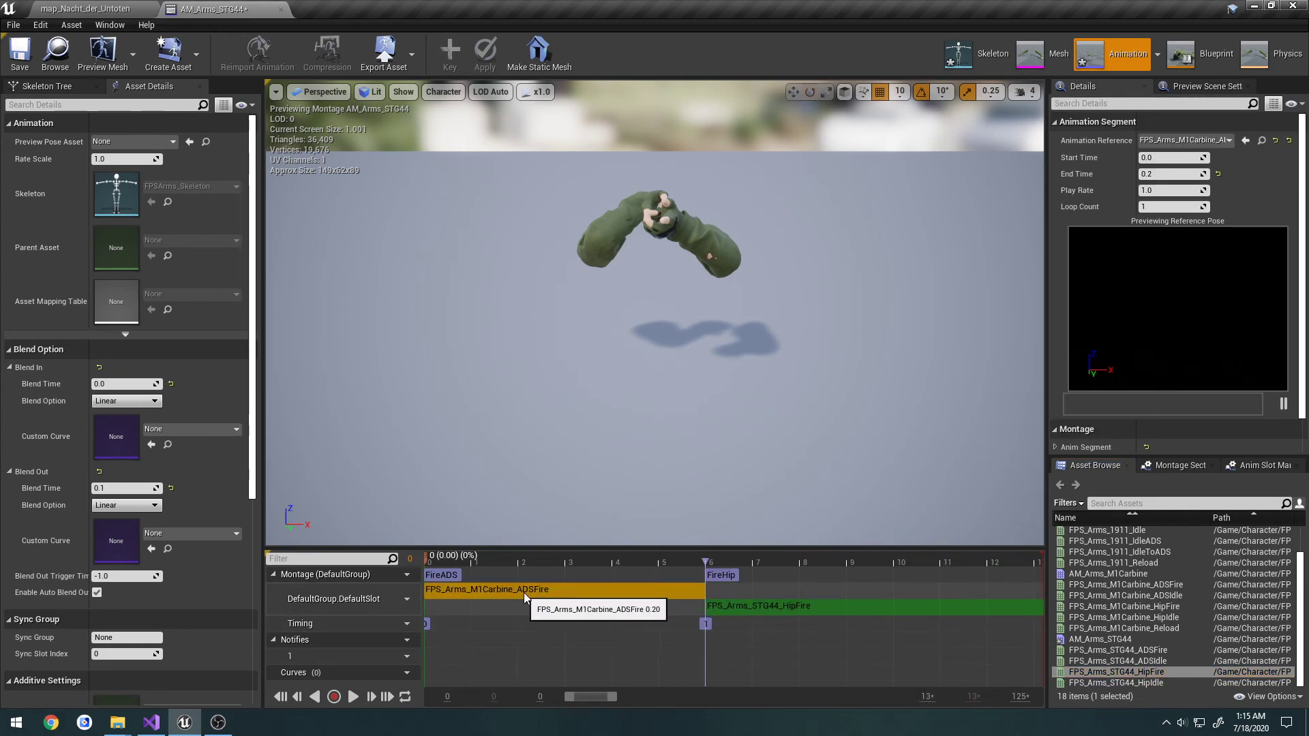
pyautogui.press('Delete')
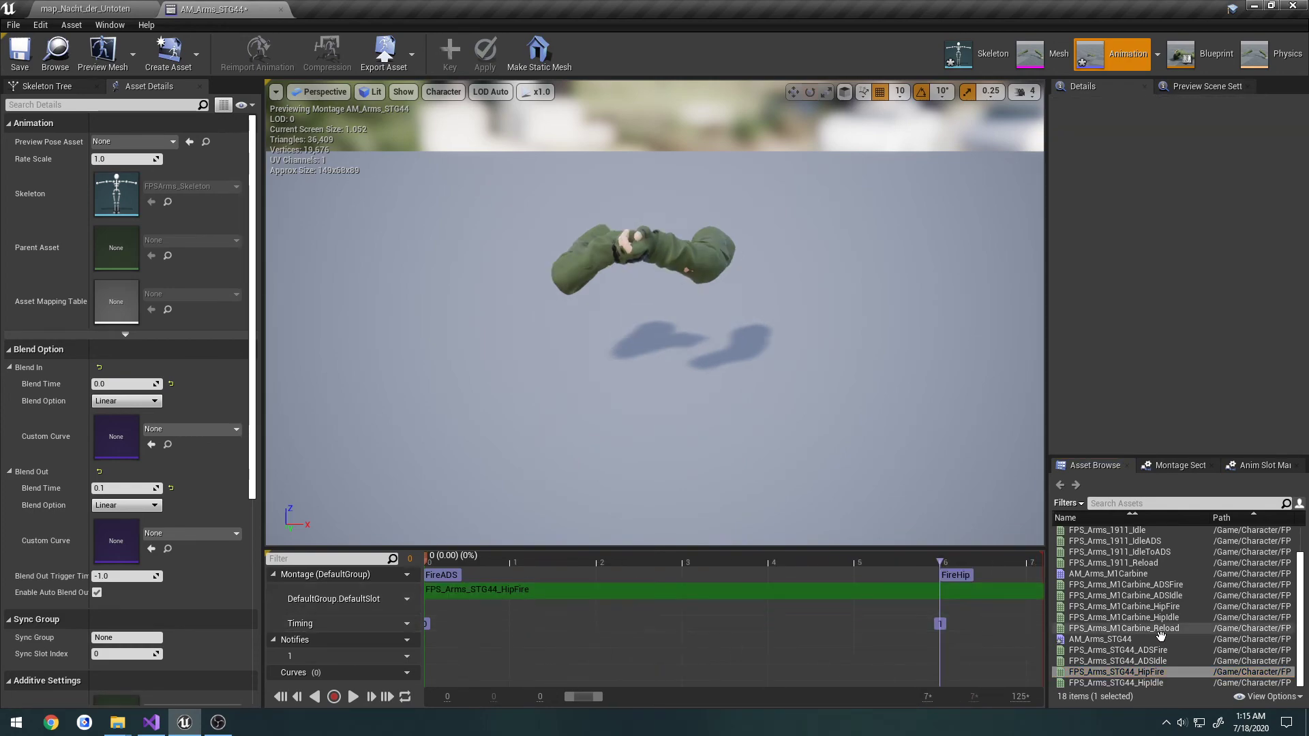
pyautogui.moveTo(1184, 651); pyautogui.dragTo(485, 590)
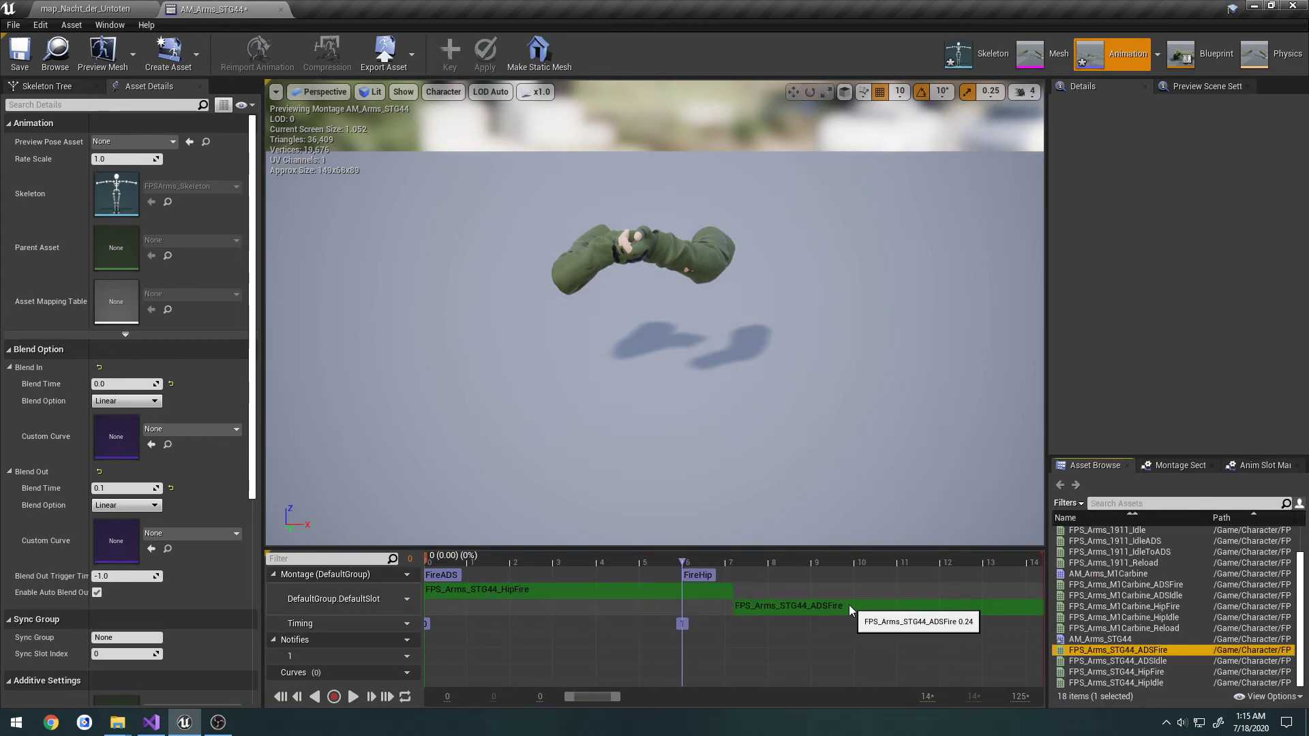
# Step: Reorder the STG44 ADSFire segment before HipFire and align the FireHip section marker with the start of the HipFire segment
pyautogui.moveTo(829, 606); pyautogui.dragTo(498, 596)
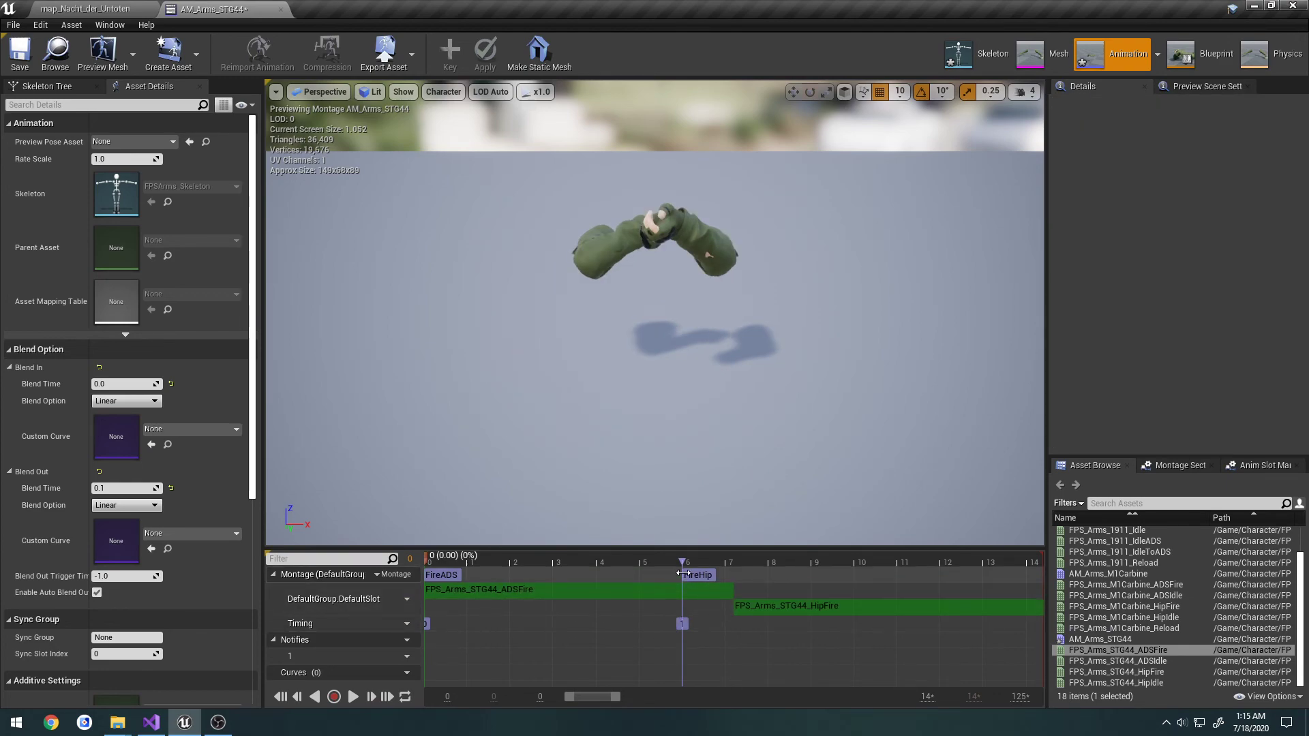
pyautogui.moveTo(702, 576); pyautogui.dragTo(732, 560)
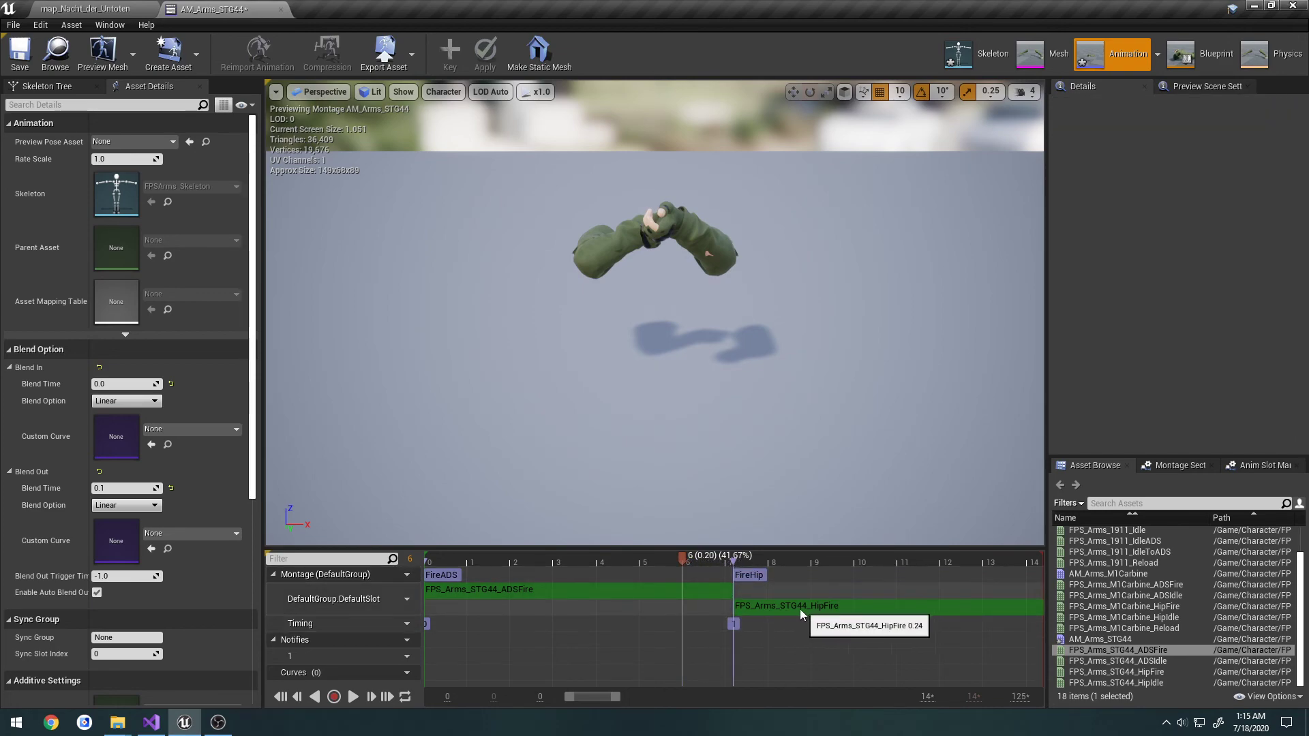
pyautogui.press('space')
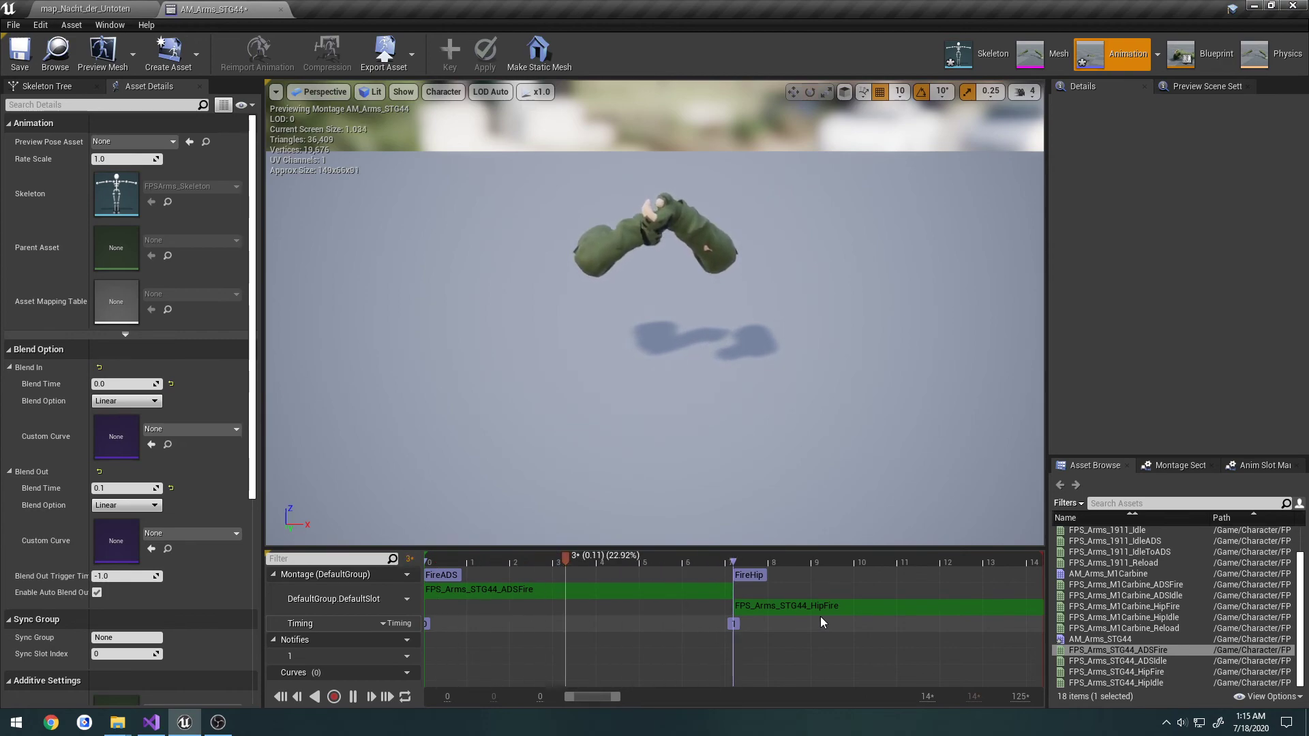
# Step: Preview the AM_Arms_STG44 montage playback in its ADS and hip fire sections, save the montage and close it
pyautogui.press('space')
pyautogui.click(800, 558)
pyautogui.press('space')
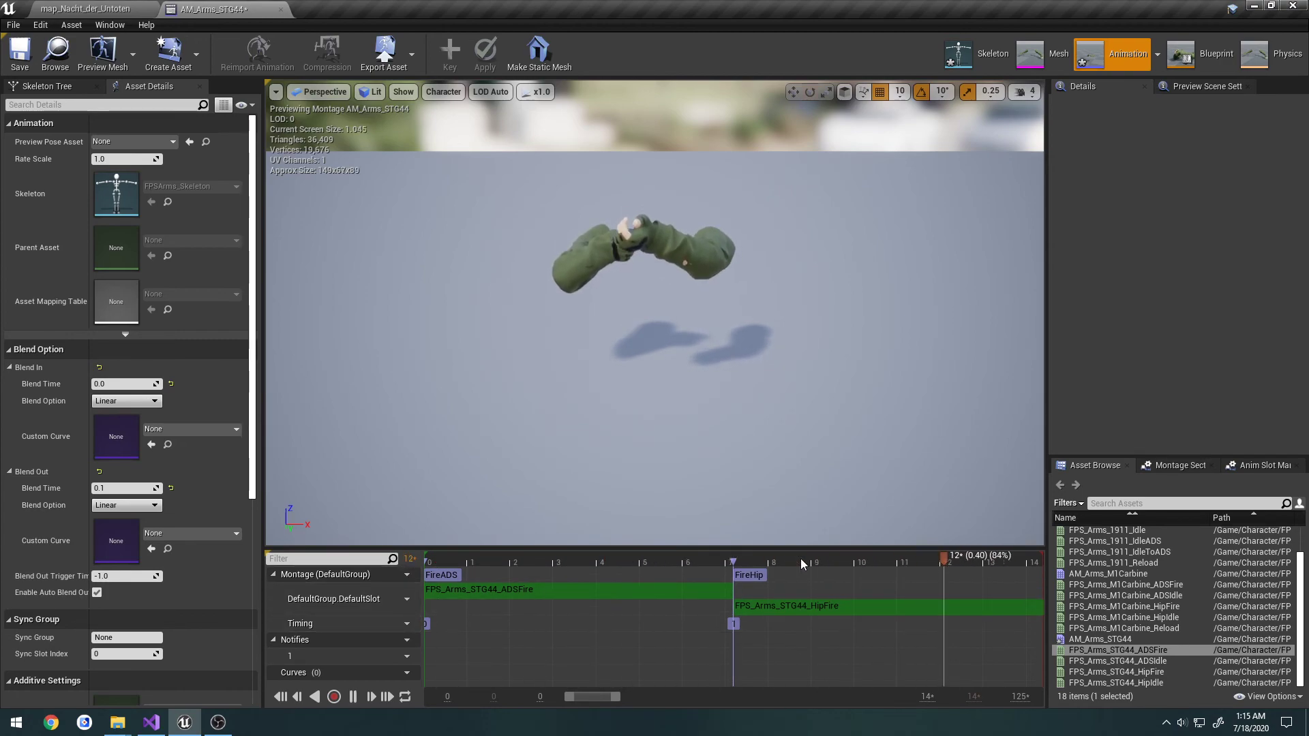
pyautogui.press('space')
pyautogui.click(19, 53)
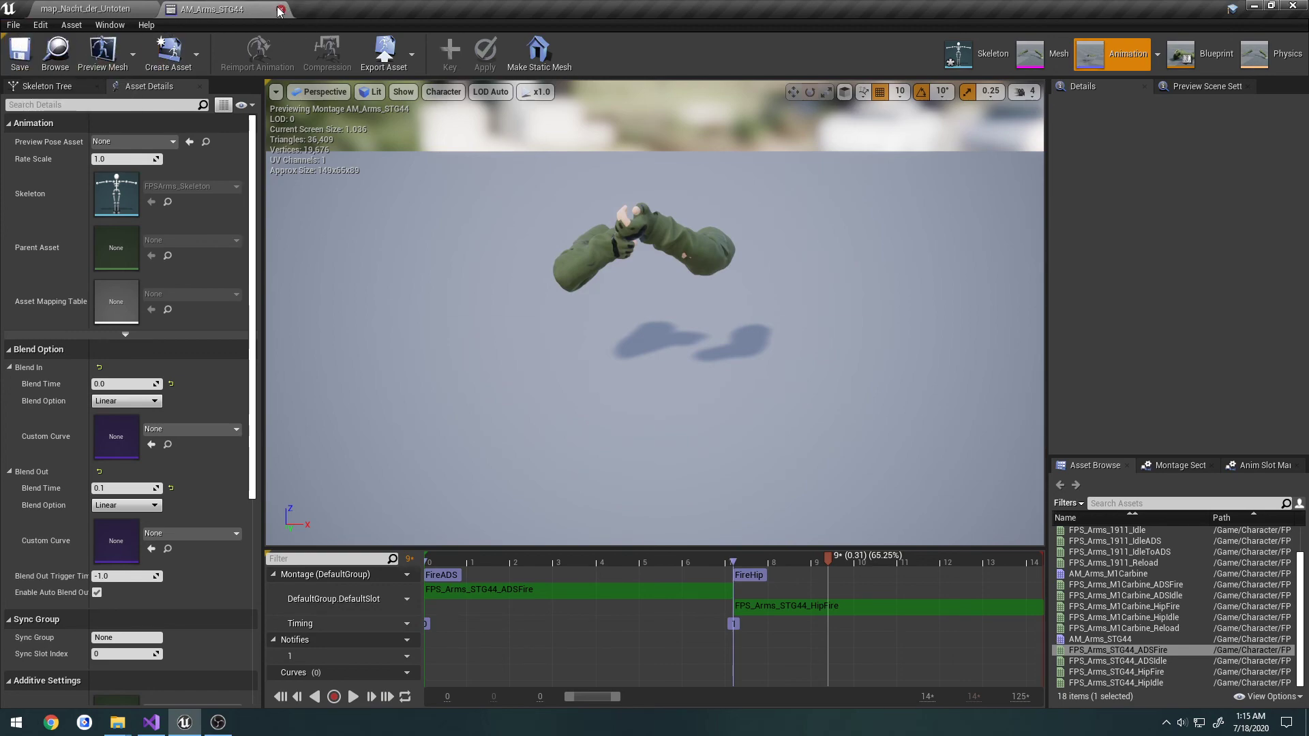
pyautogui.click(280, 9)
pyautogui.click(13, 25)
pyautogui.click(47, 113)
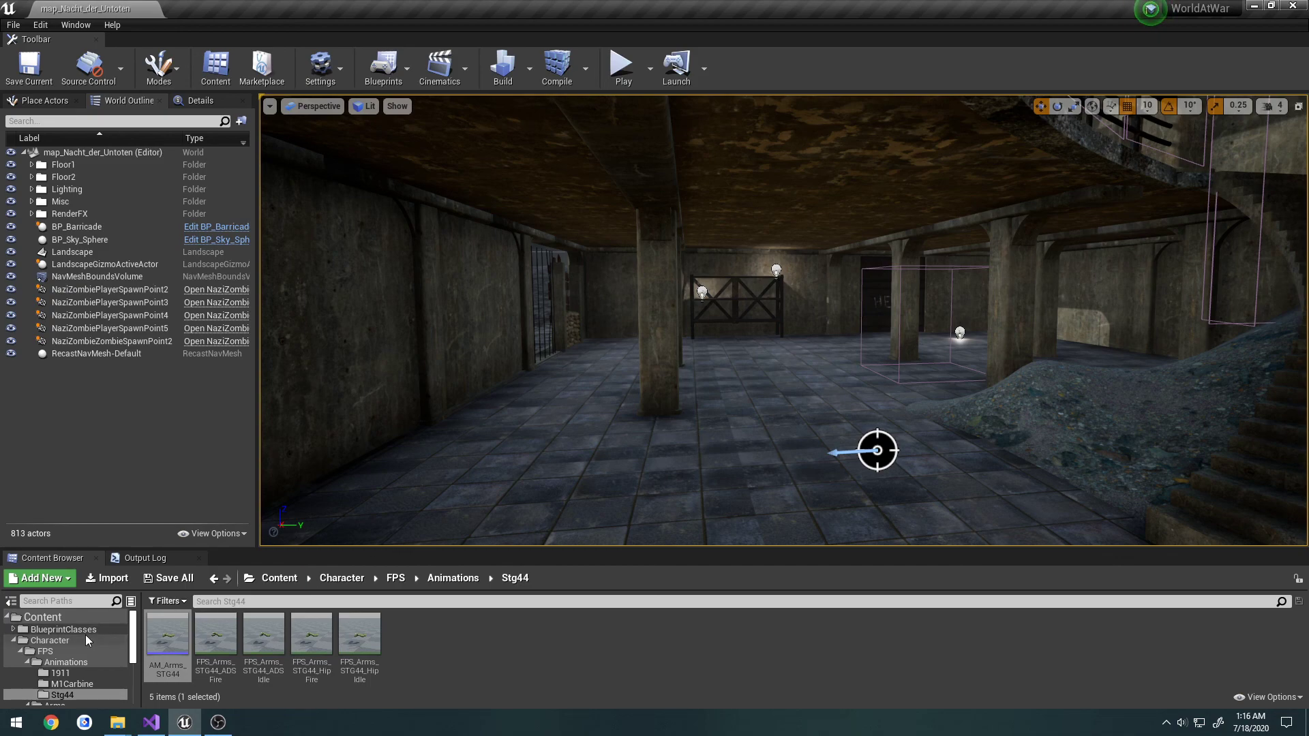
# Step: Open the BP_NaziZombieCharacter blueprint from the BlueprintClasses/Player folder
pyautogui.click(63, 629)
pyautogui.doubleClick(215, 634)
pyautogui.doubleClick(275, 641)
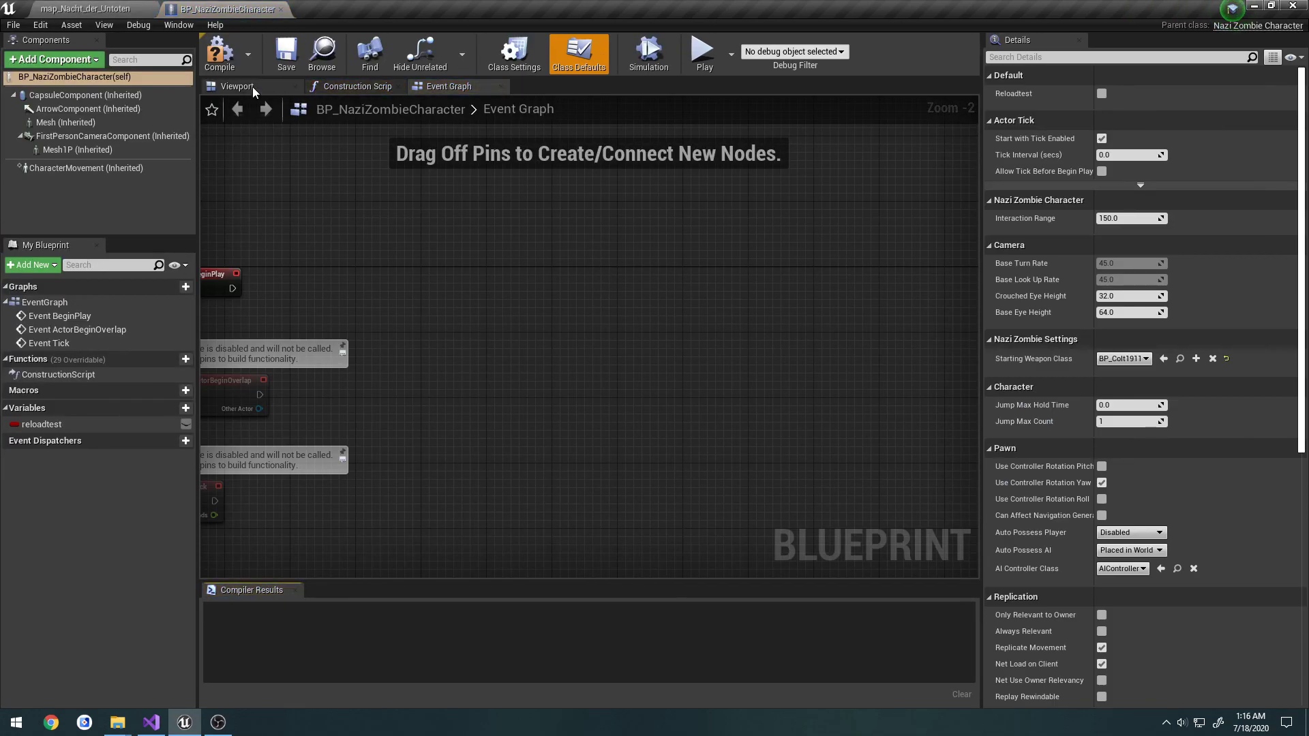
# Step: Change the skeletal mesh of the character's inherited Mesh component to SK_Mannequin
pyautogui.click(591, 362)
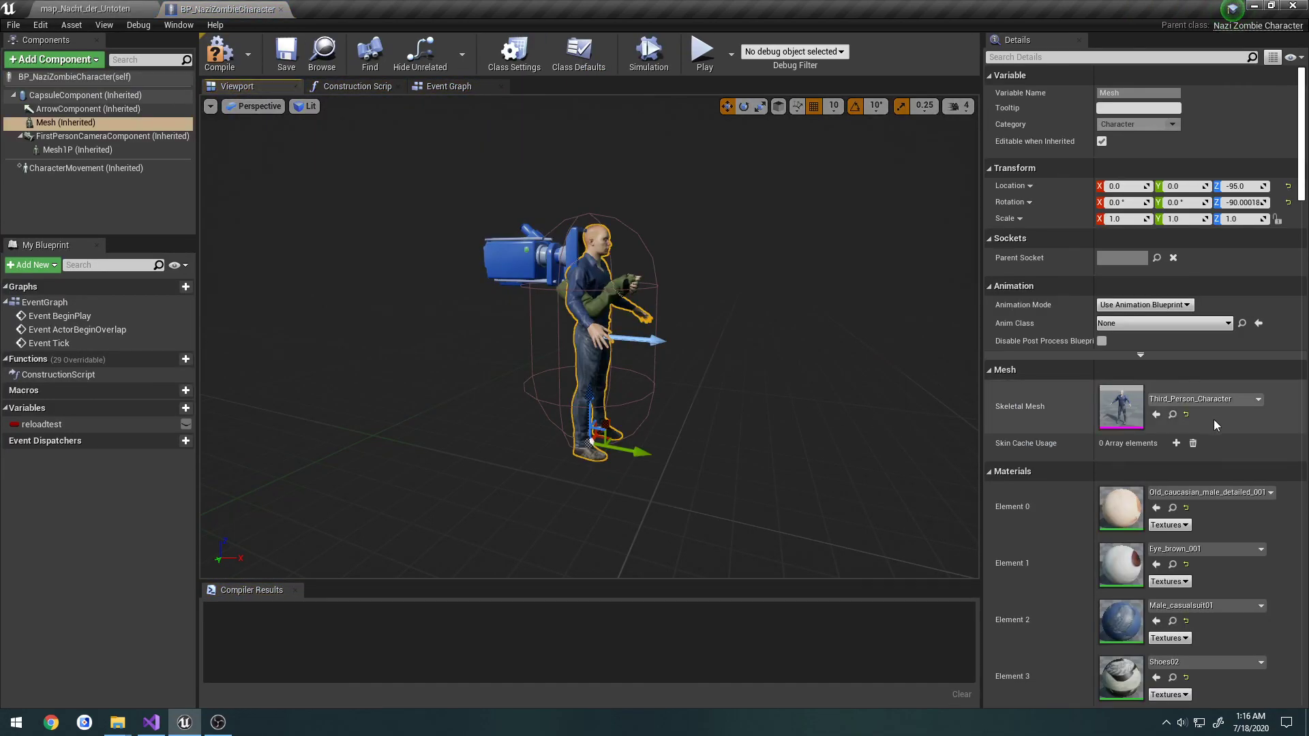
pyautogui.click(1192, 399)
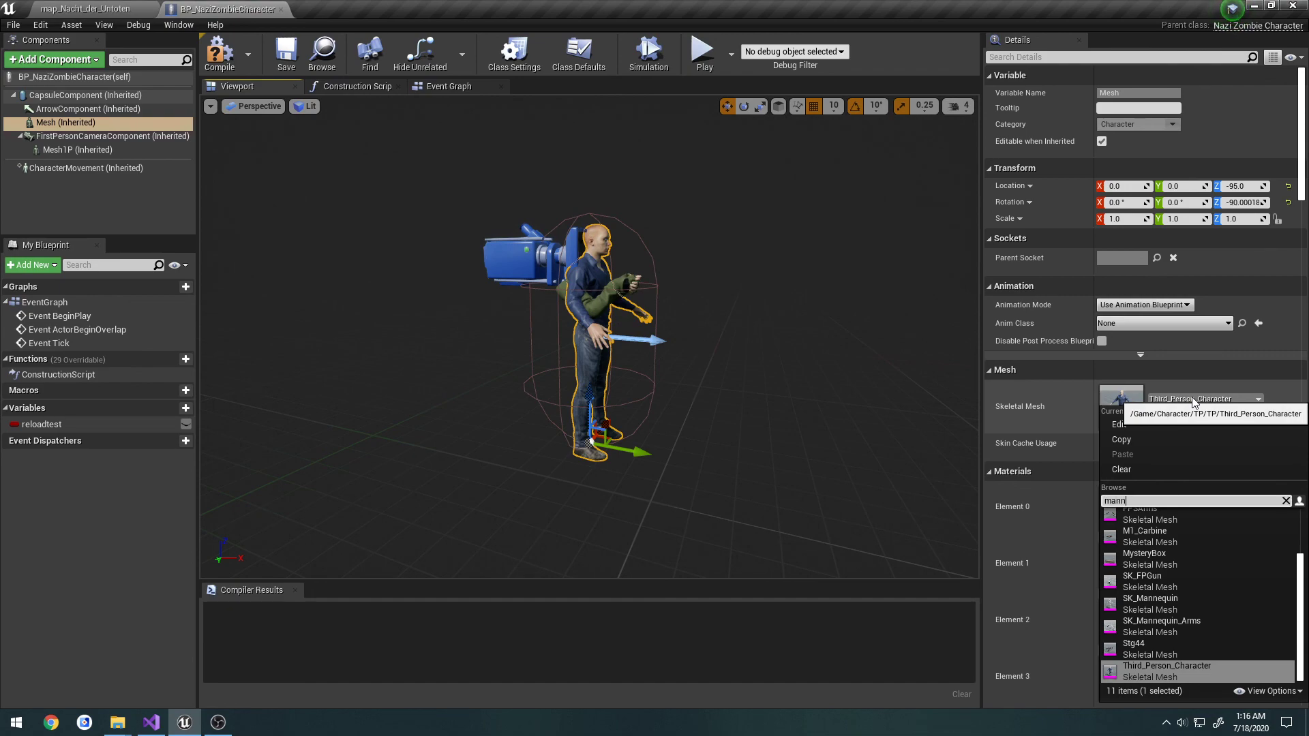
pyautogui.write('mann')
pyautogui.click(1176, 518)
# Step: Set the Mesh component's Anim Class to ThirdPerson_AnimBP, compile the character blueprint and close it
pyautogui.click(1153, 323)
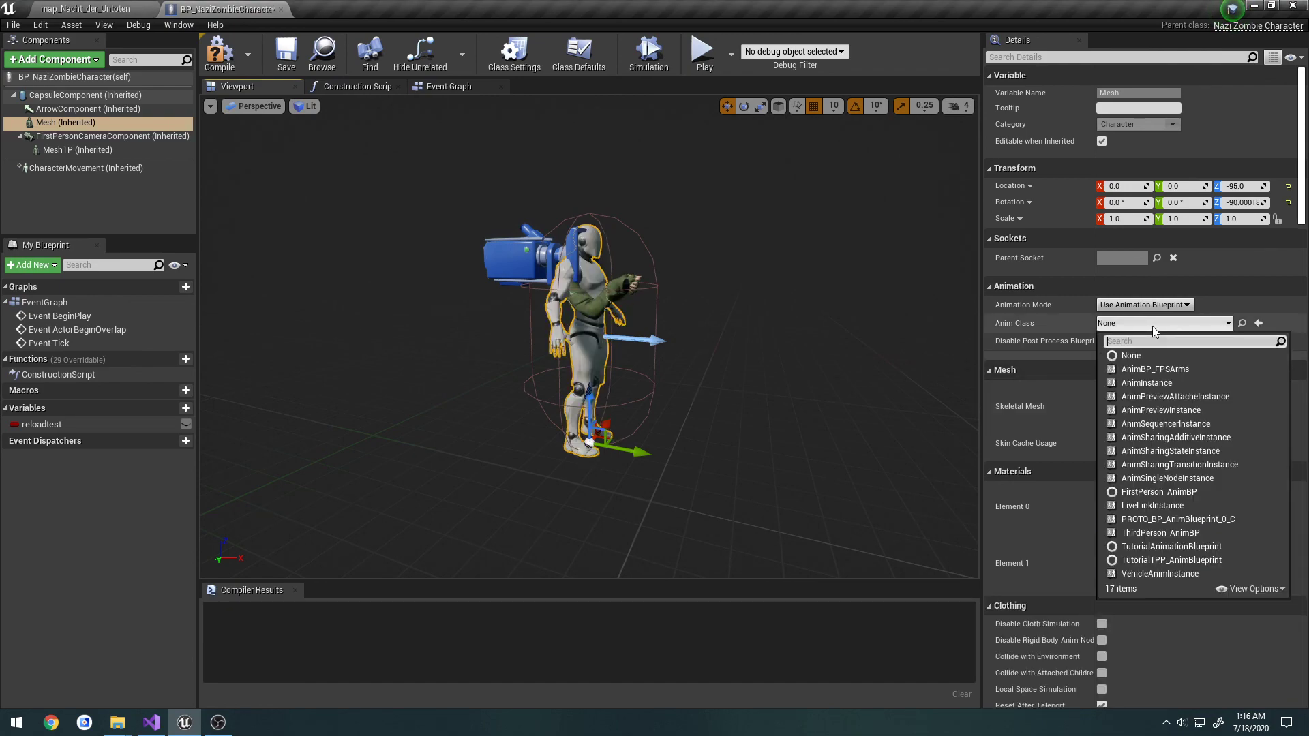
pyautogui.write('th')
pyautogui.click(1168, 369)
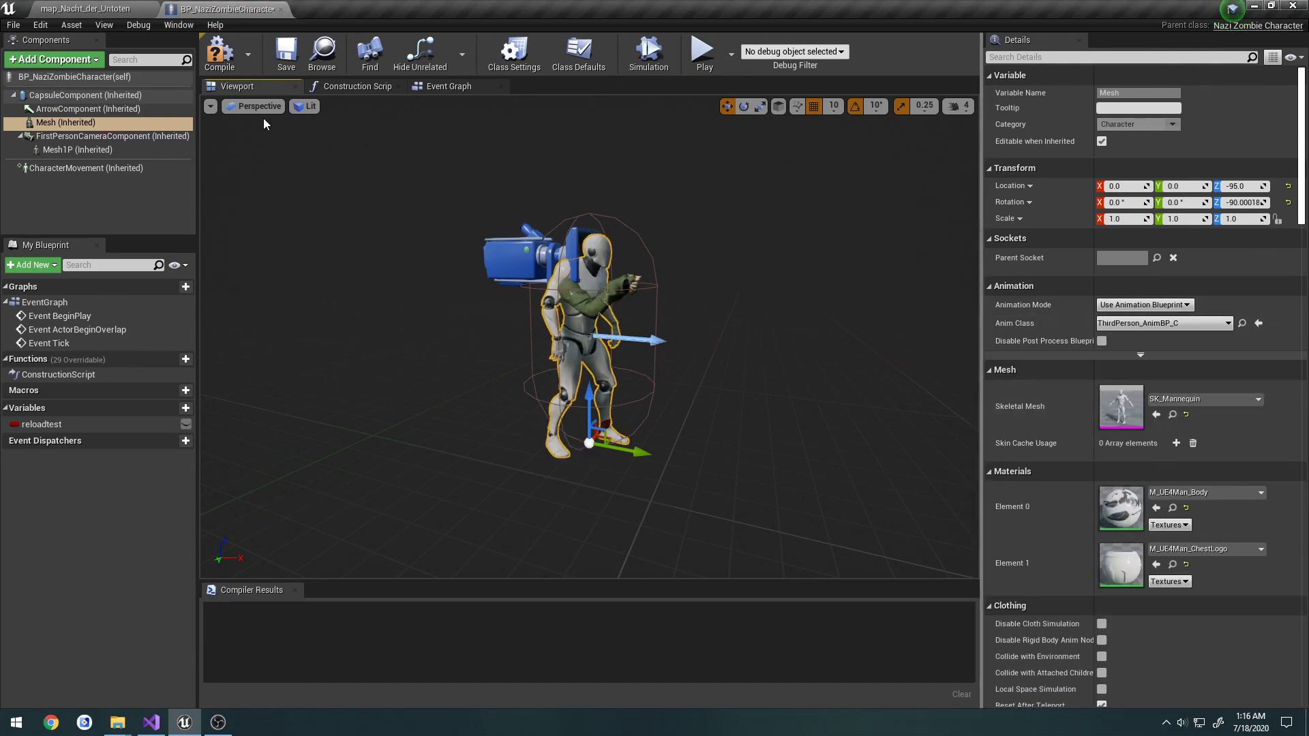
pyautogui.click(221, 56)
pyautogui.click(281, 9)
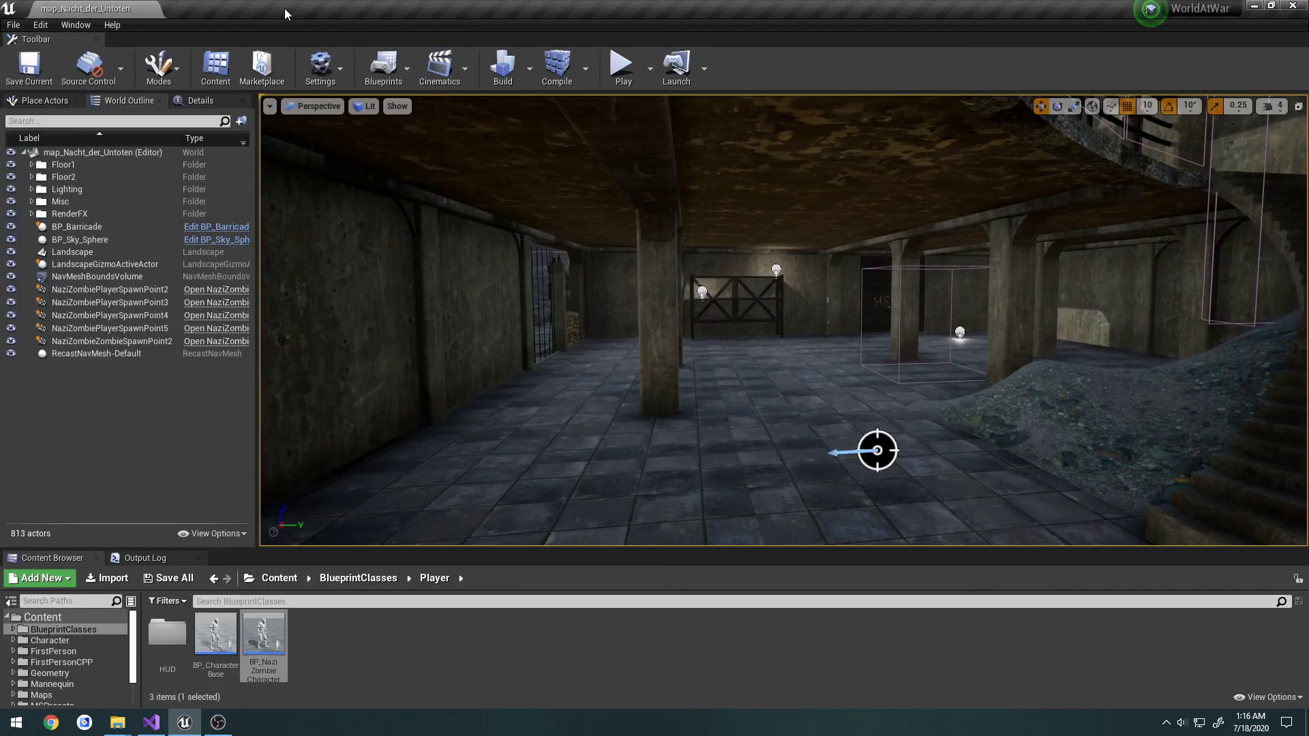